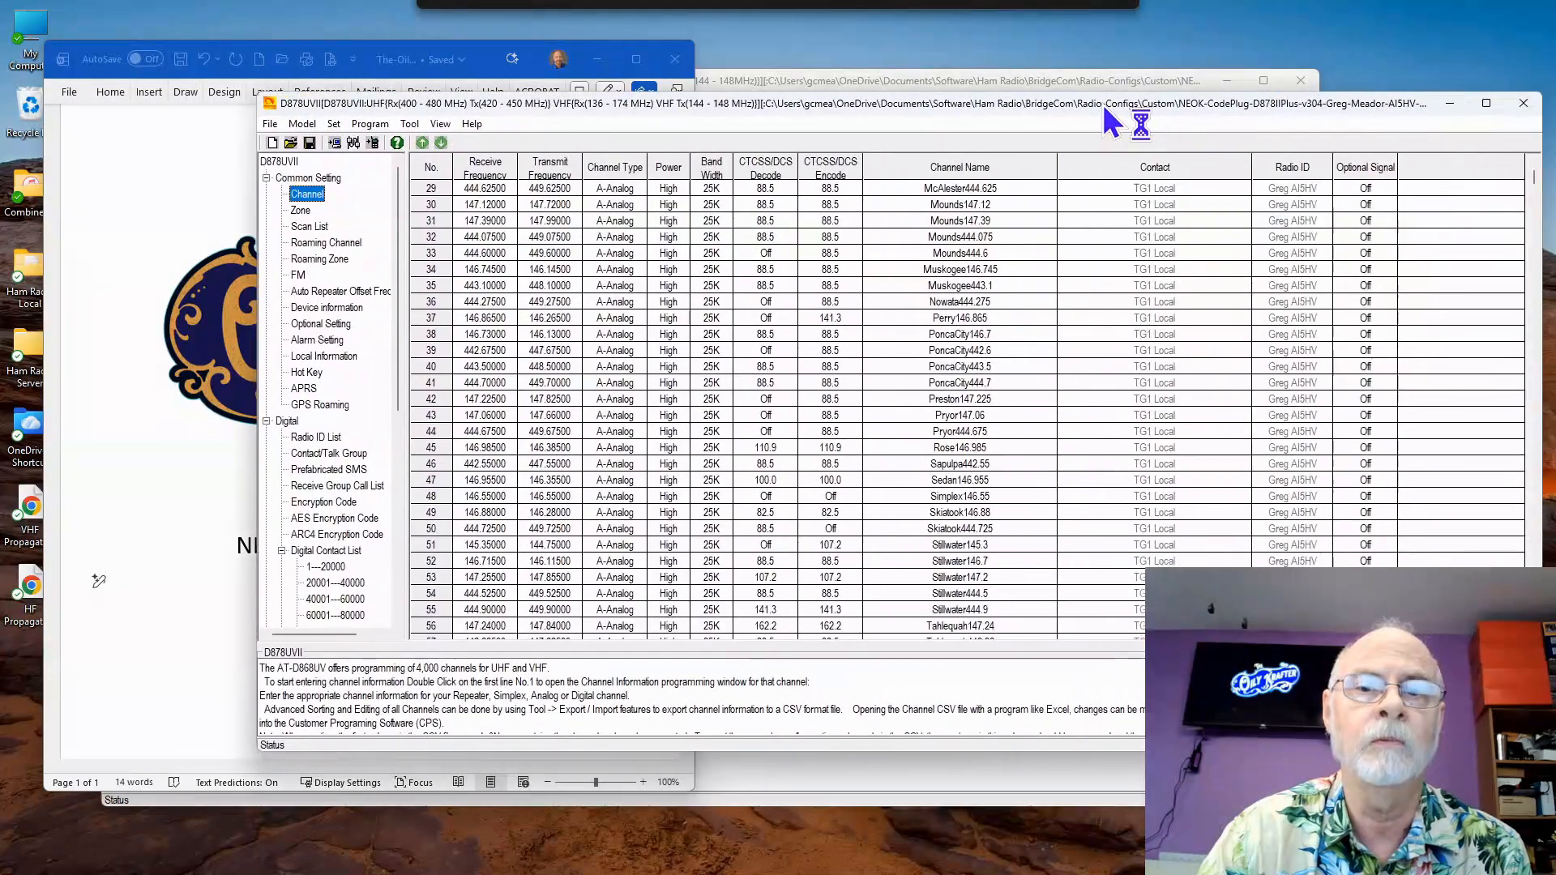
- Inspect the channel settings of Pryor147.06 and Pryor444.675, including their CTCSS tones, closing each without changes
drag(1103, 106, 990, 93)
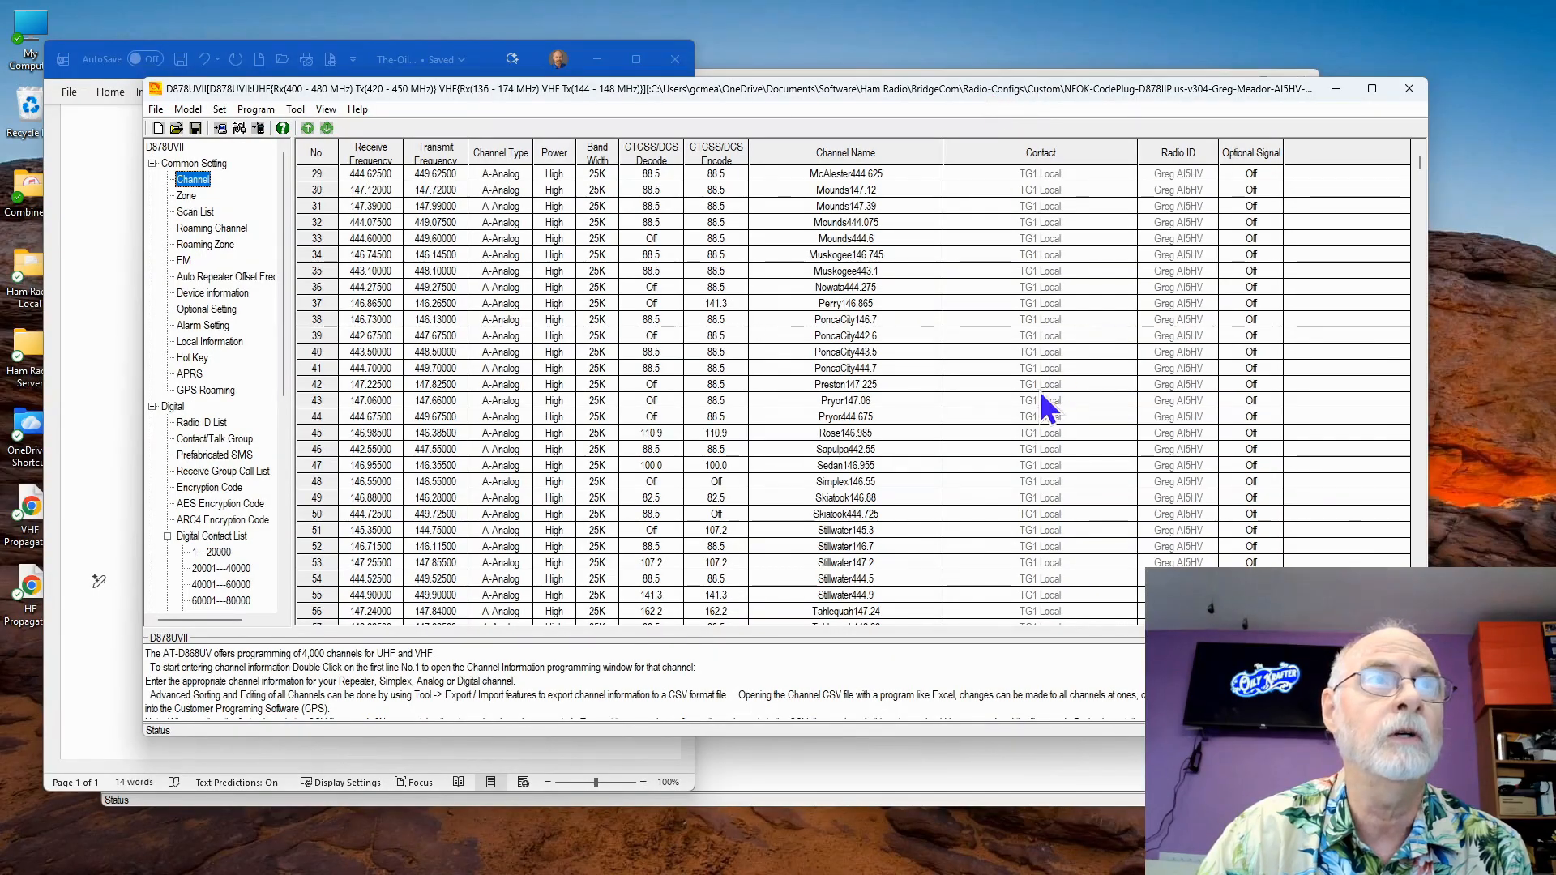
double_click(770, 403)
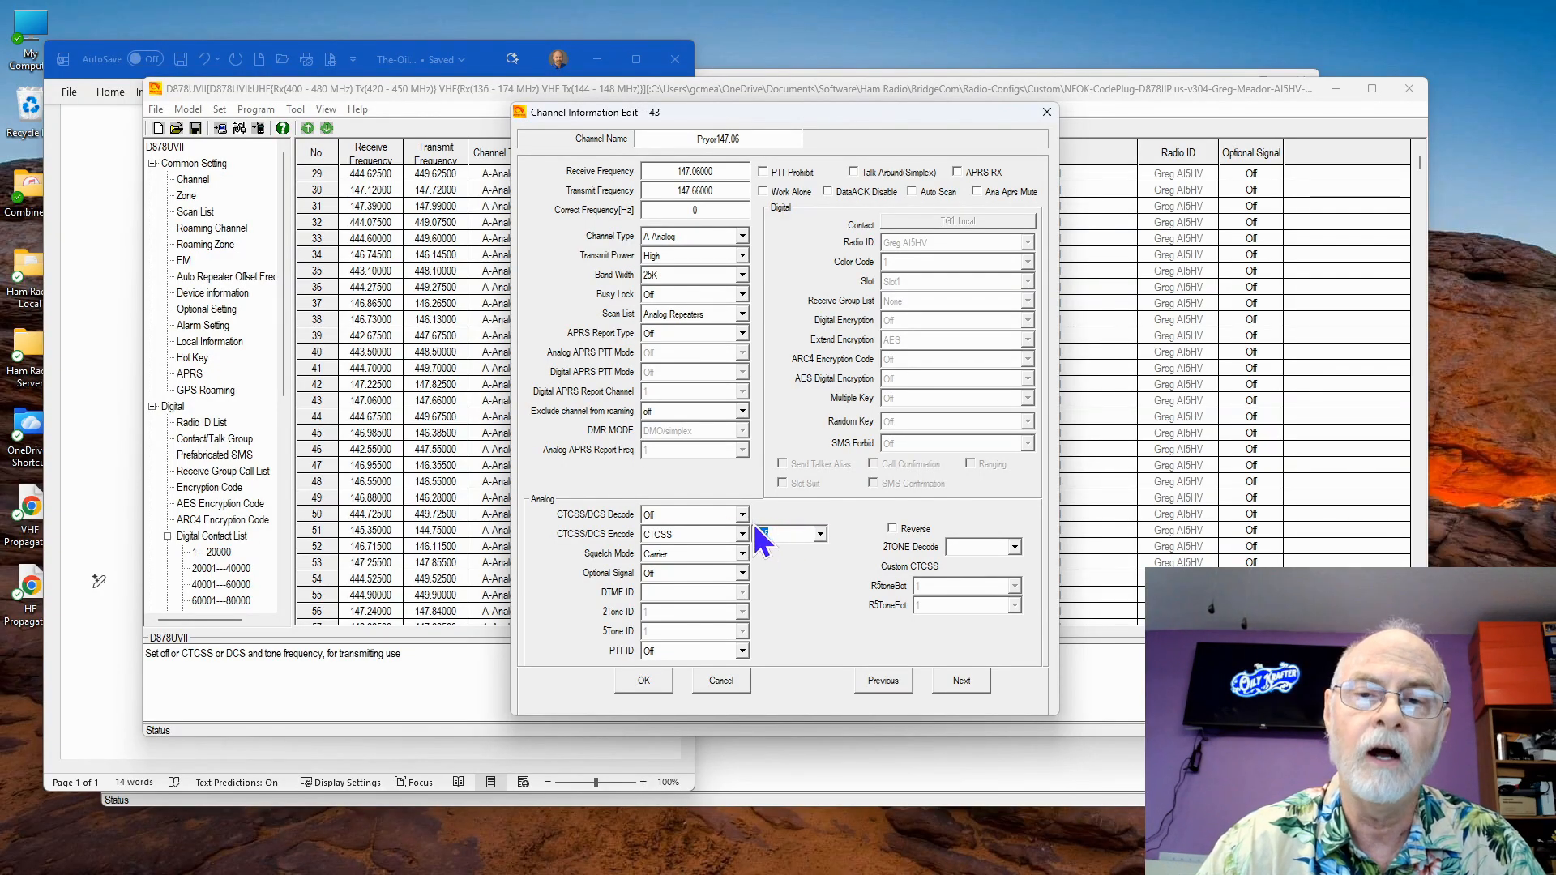
click(734, 683)
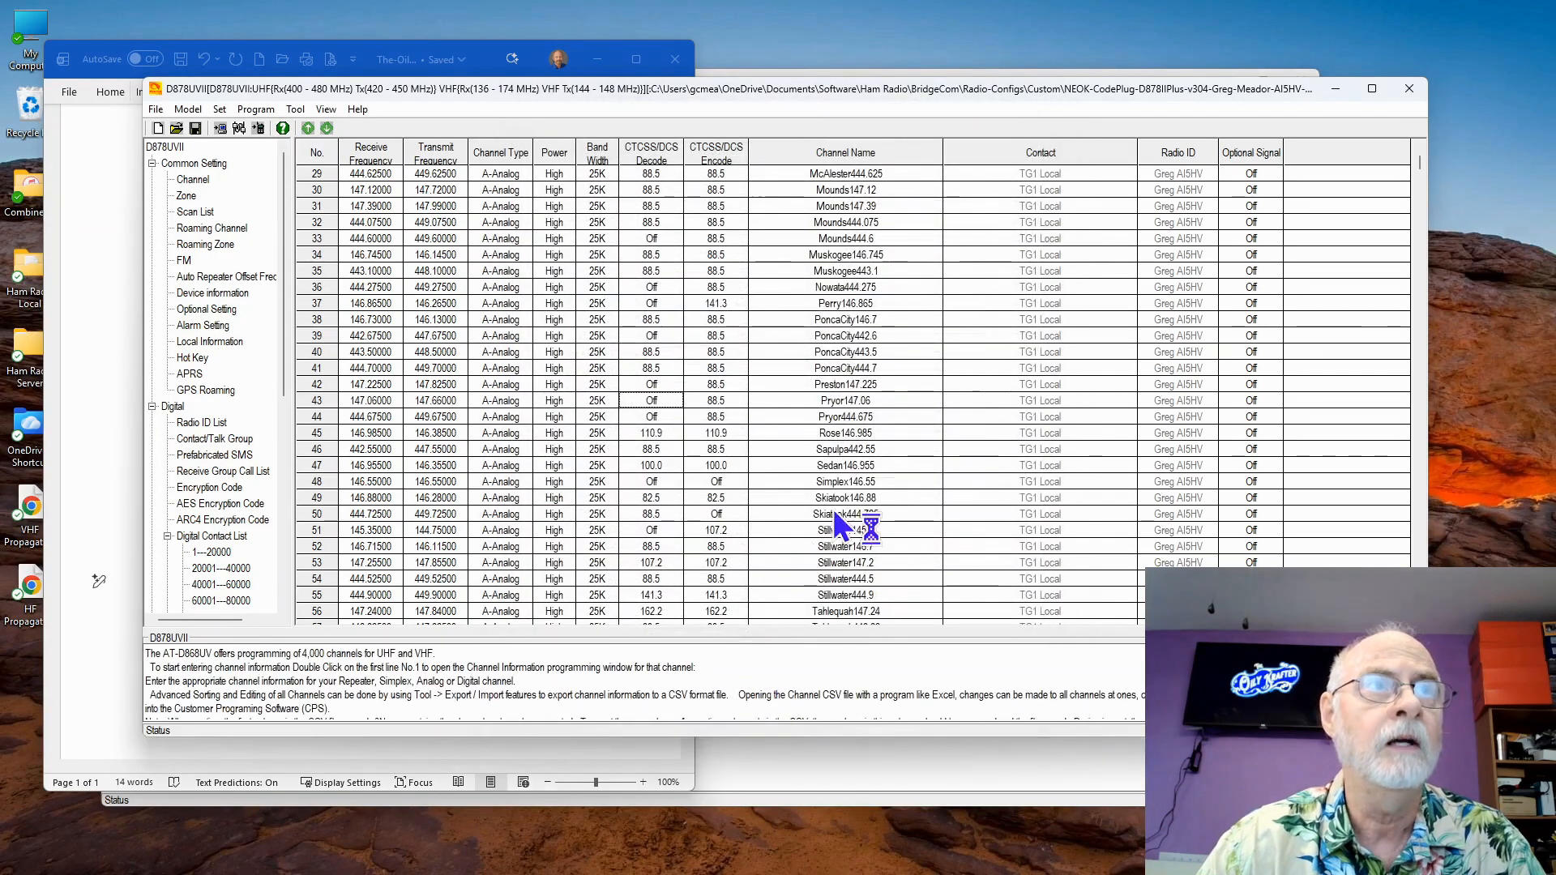
double_click(863, 420)
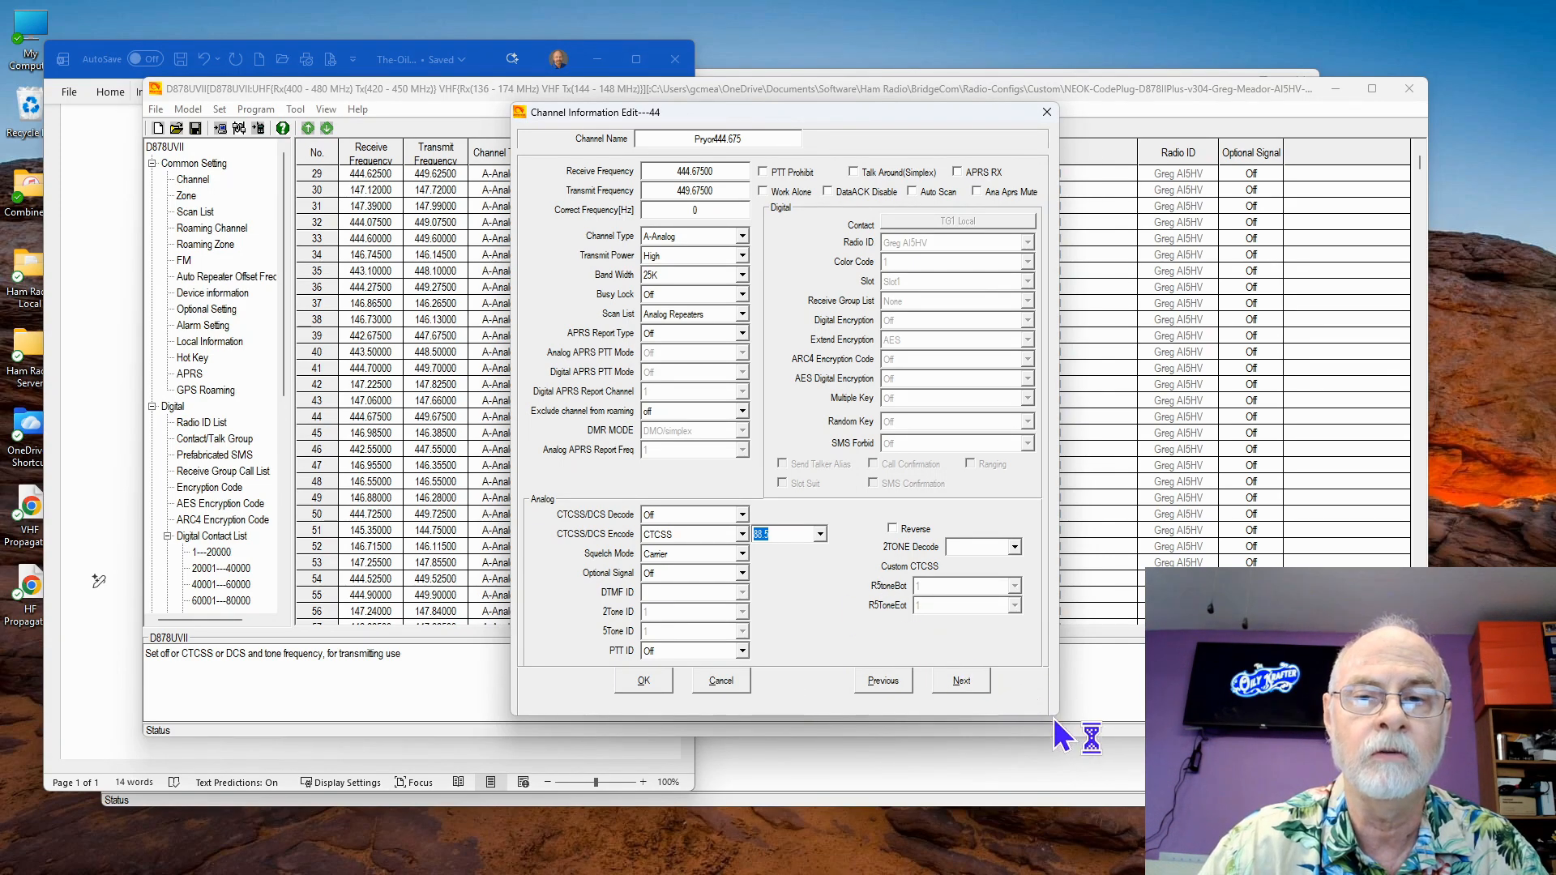
click(736, 679)
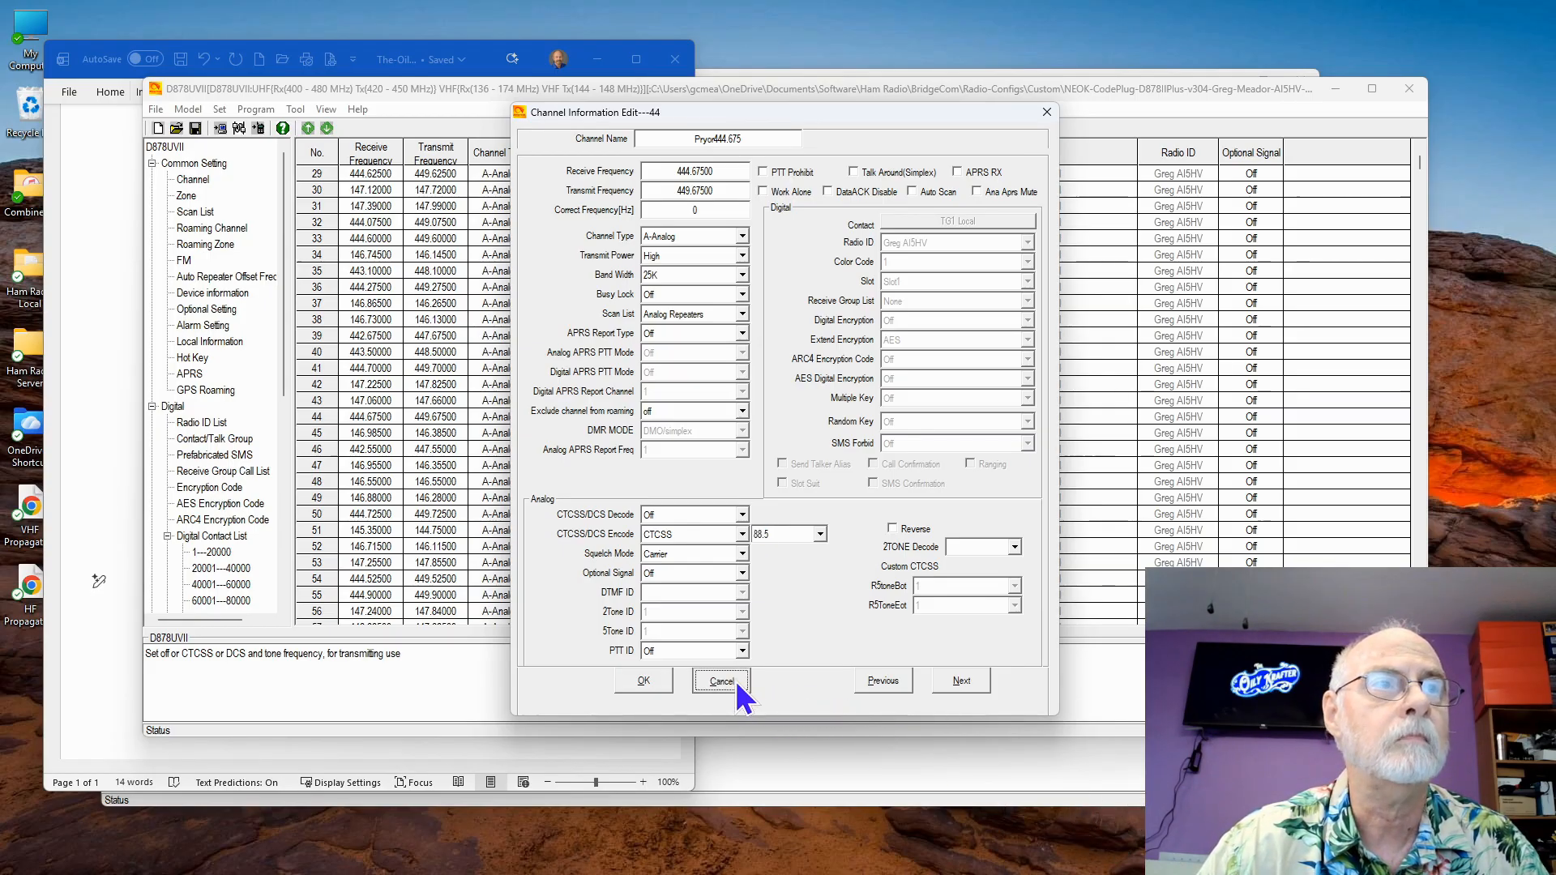
- Inspect the channel settings of Foyil 146.7 and TARCCom1-441.85 among the last analog channels, closing each without changes
drag(1420, 160, 1403, 522)
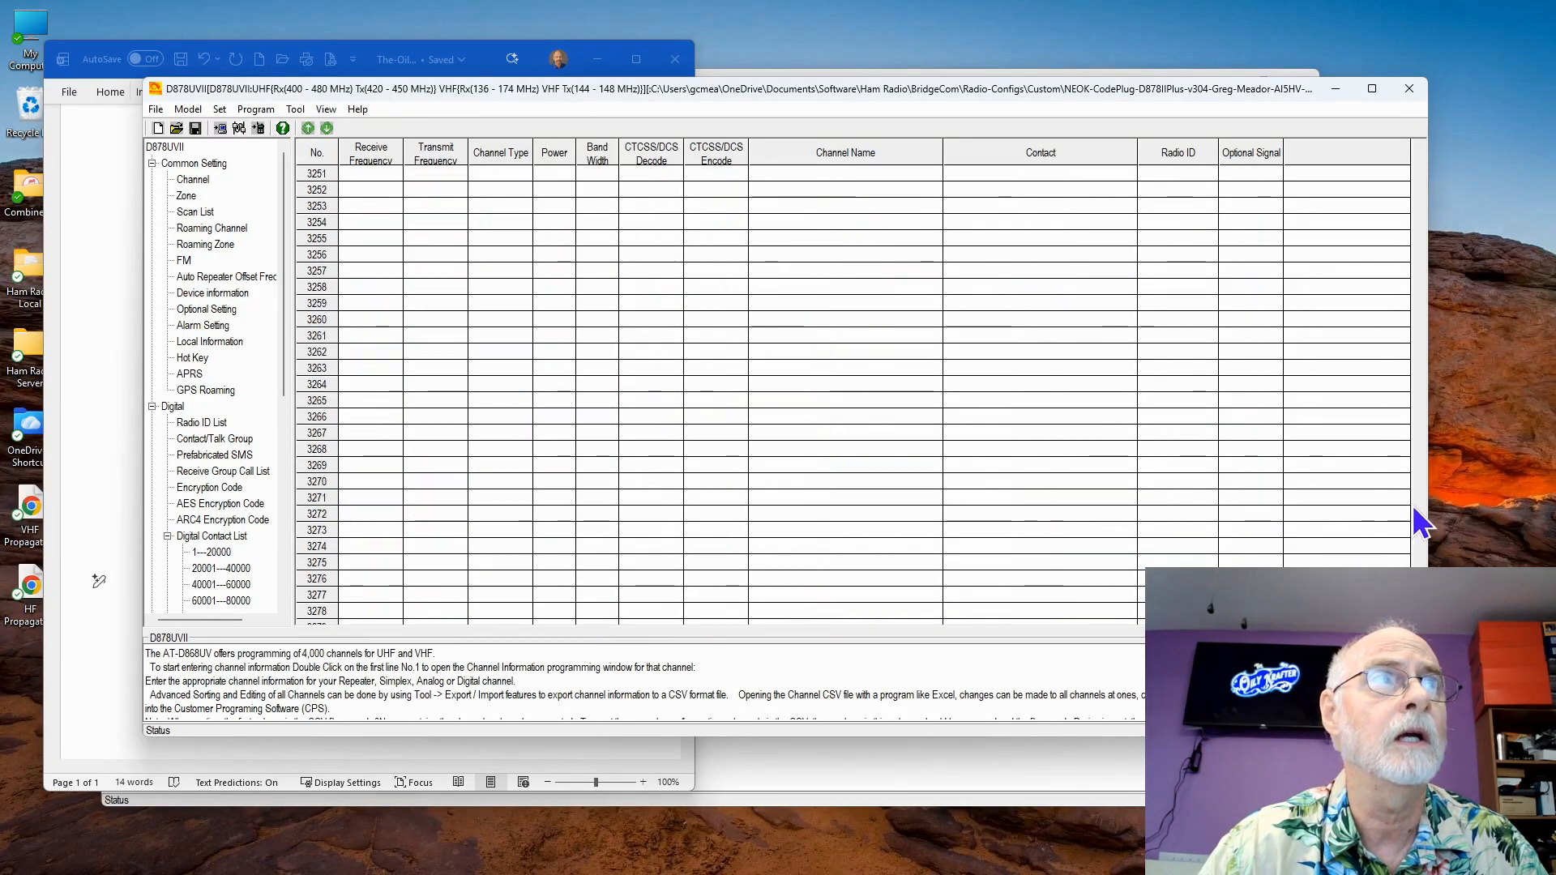
click(1418, 274)
drag(1416, 270, 1420, 212)
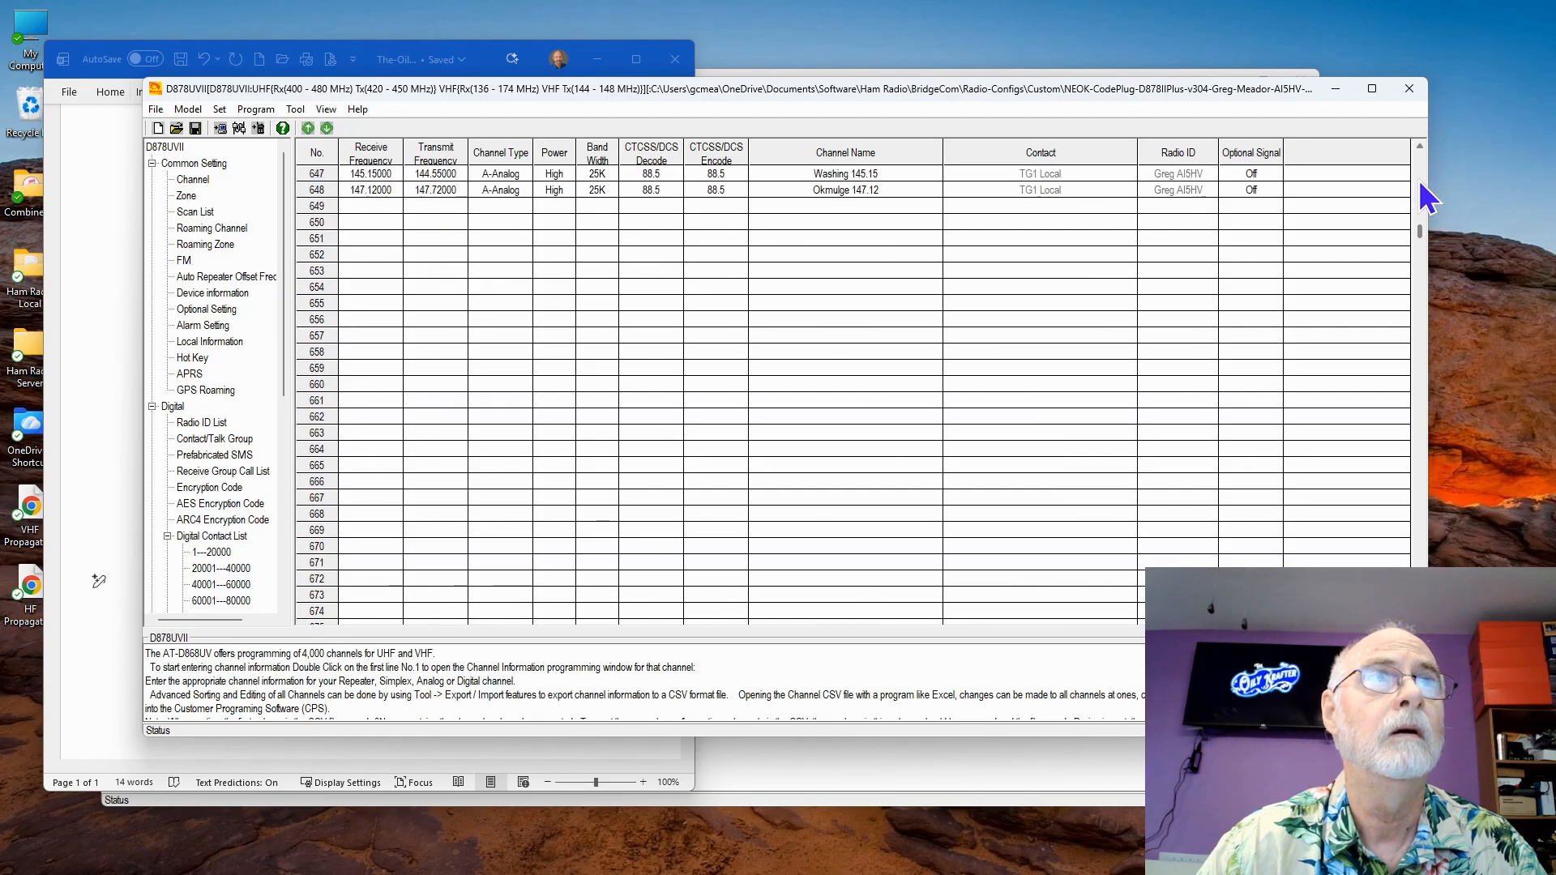
mouse_move(1420, 148)
mouse_down()
mouse_move(1417, 168)
mouse_move(1417, 148)
mouse_up()
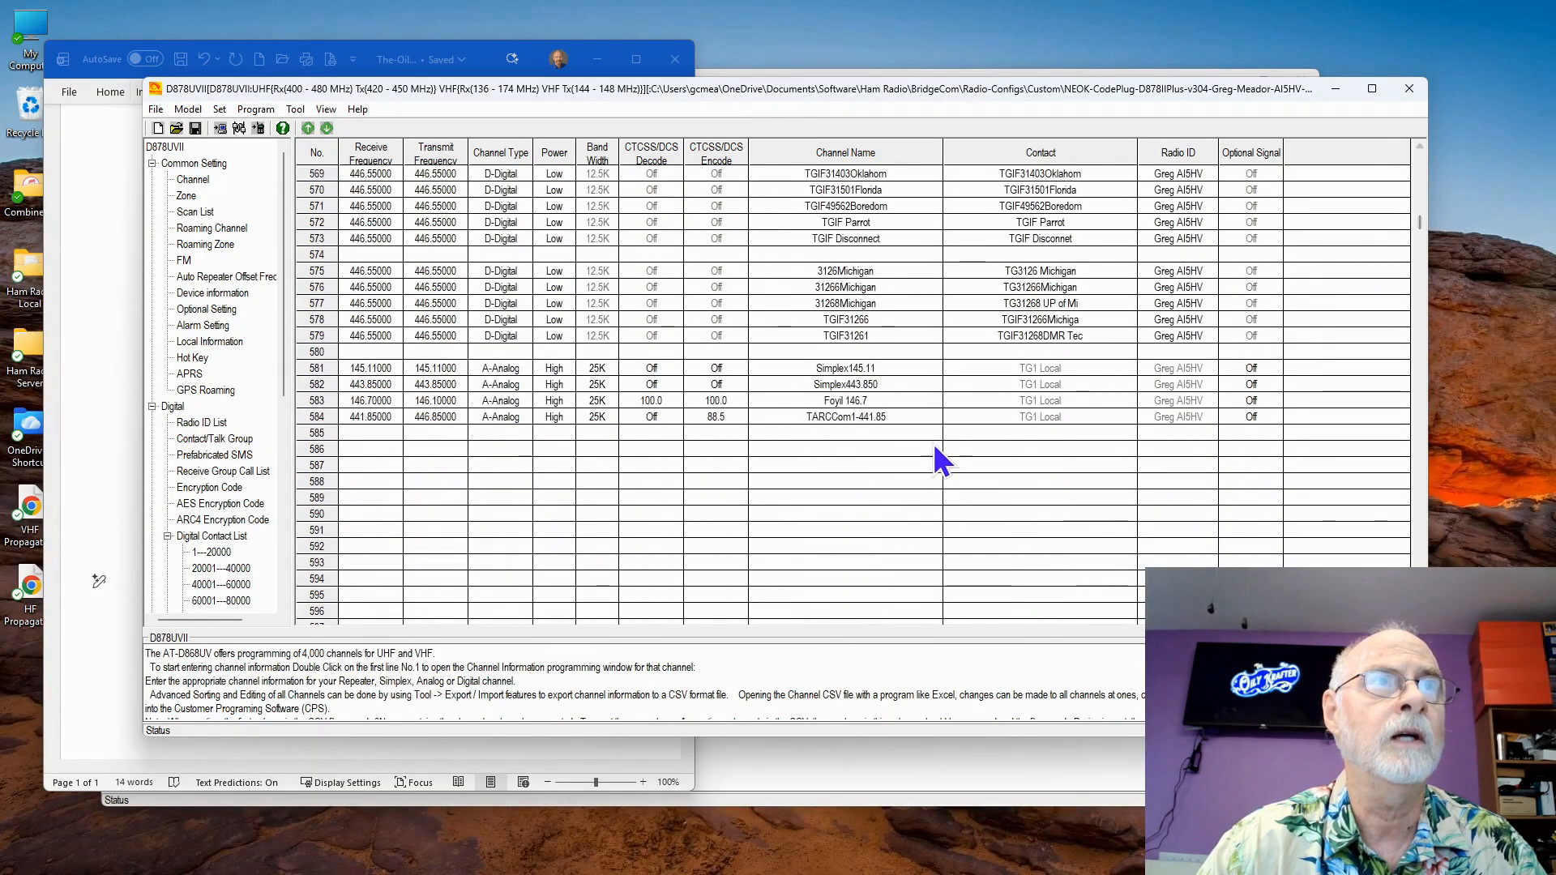
double_click(759, 400)
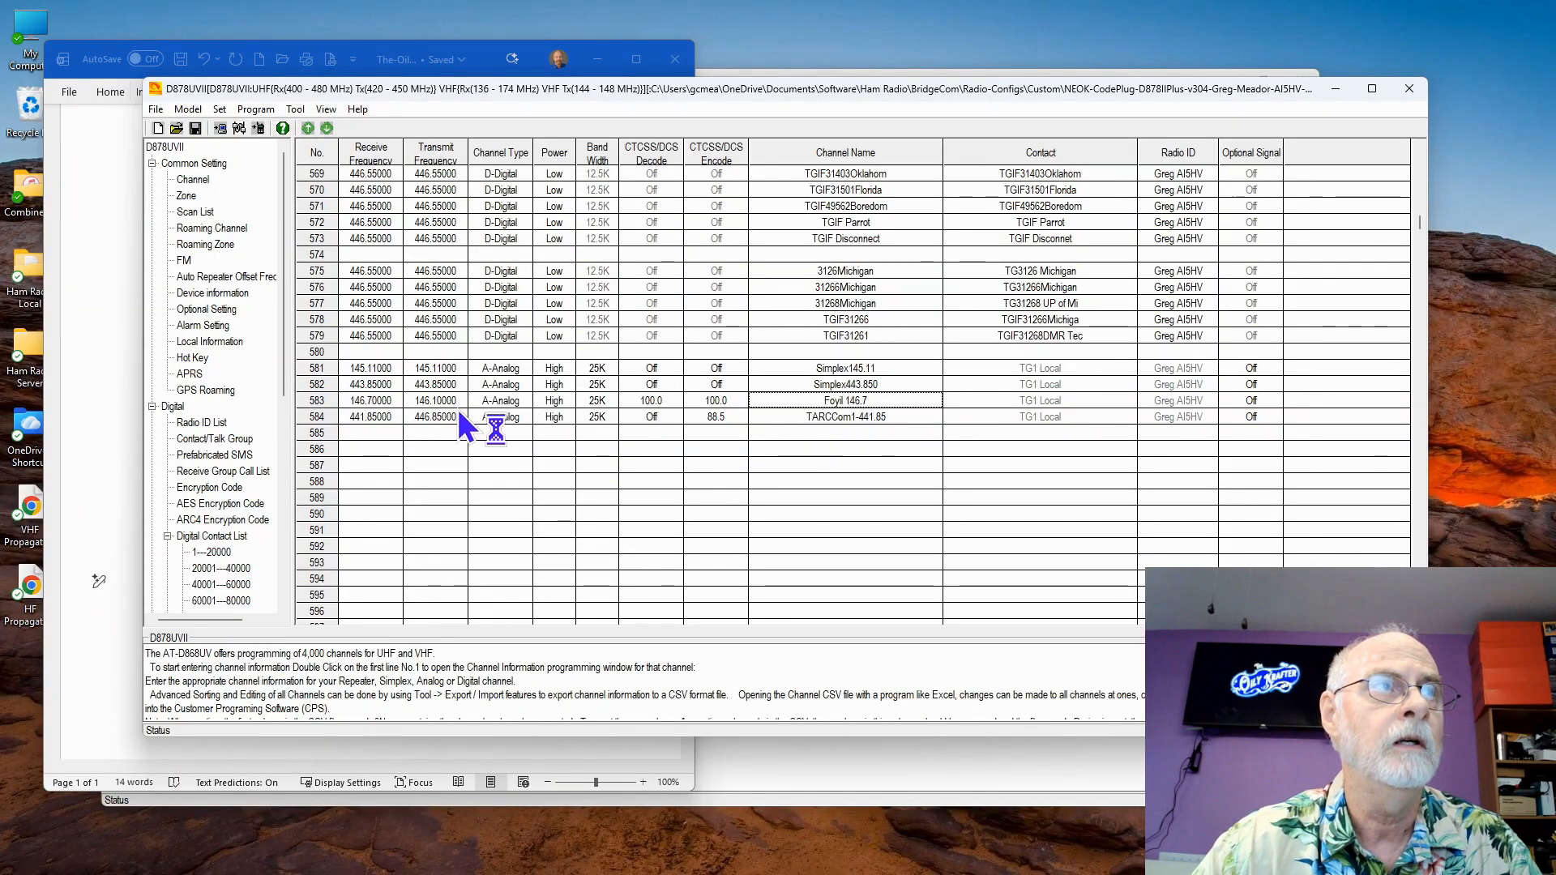
double_click(372, 401)
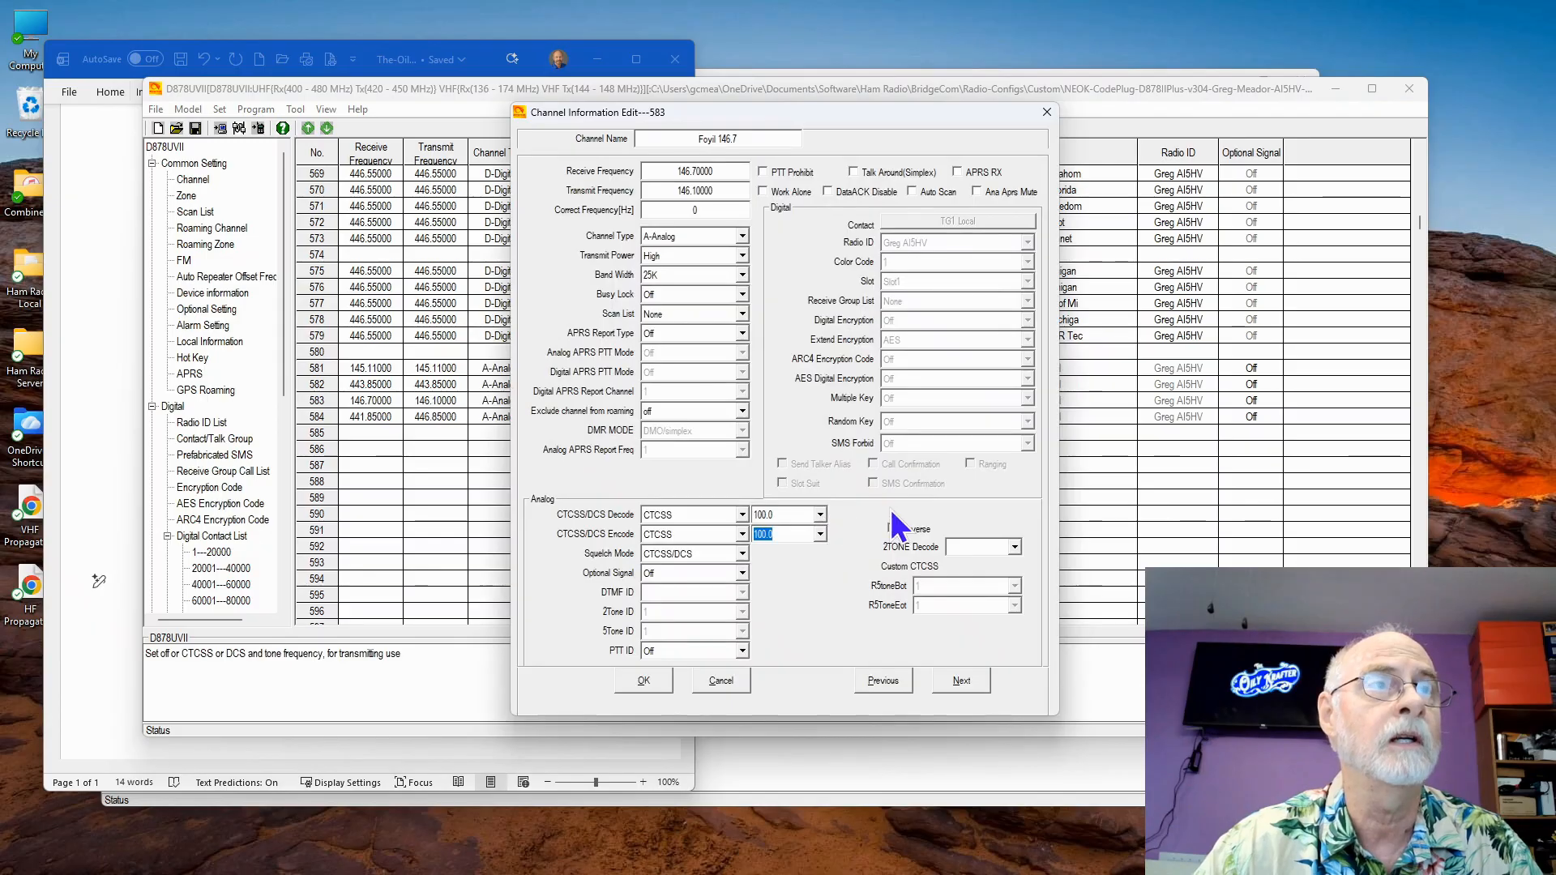
drag(874, 116, 903, 128)
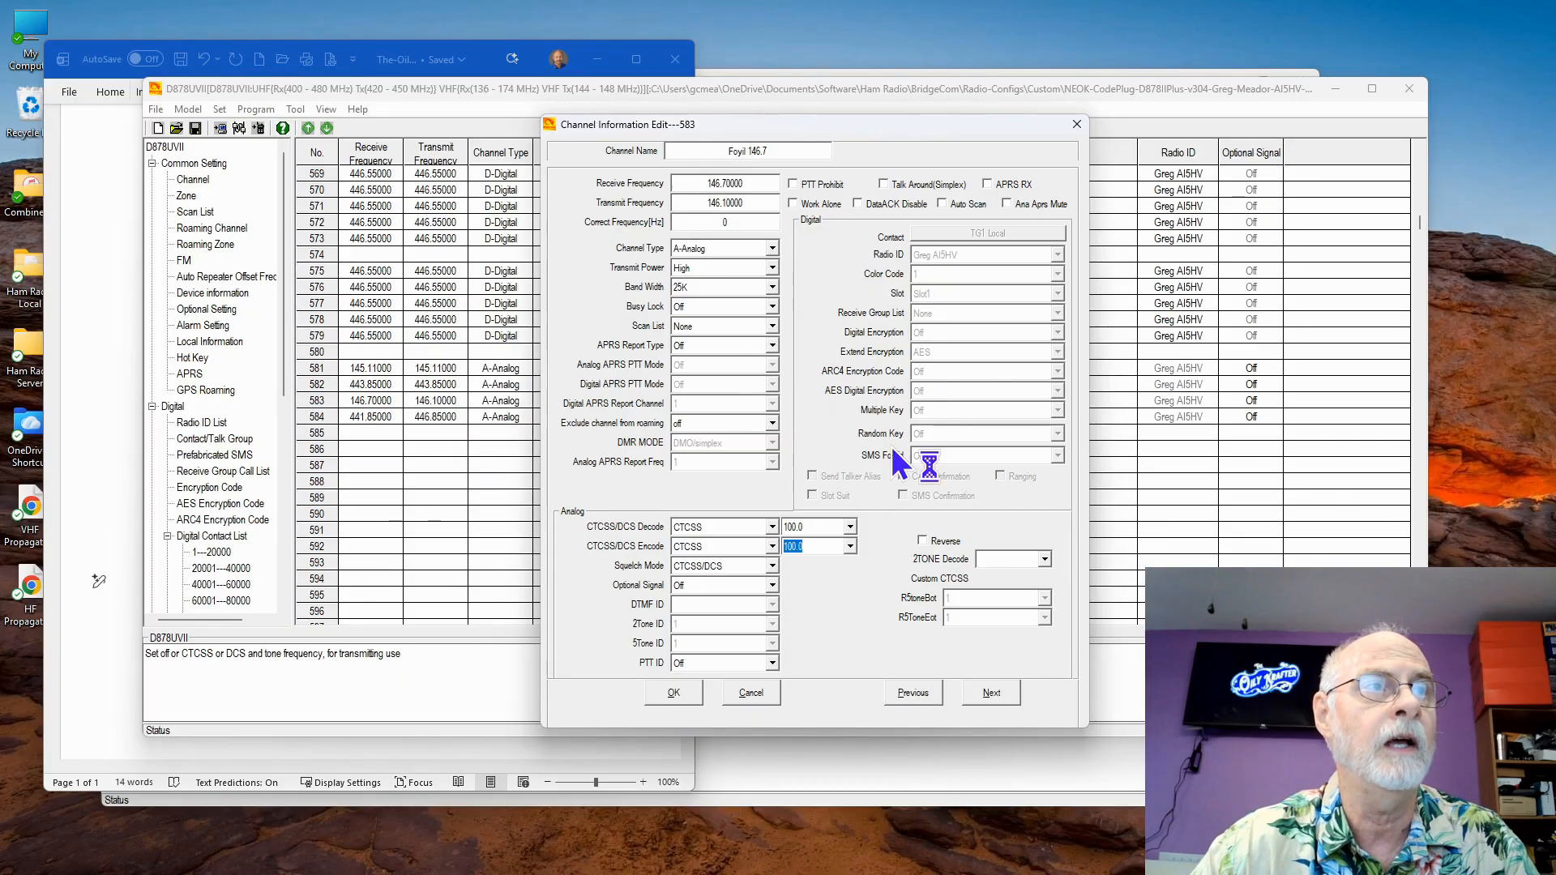
click(751, 695)
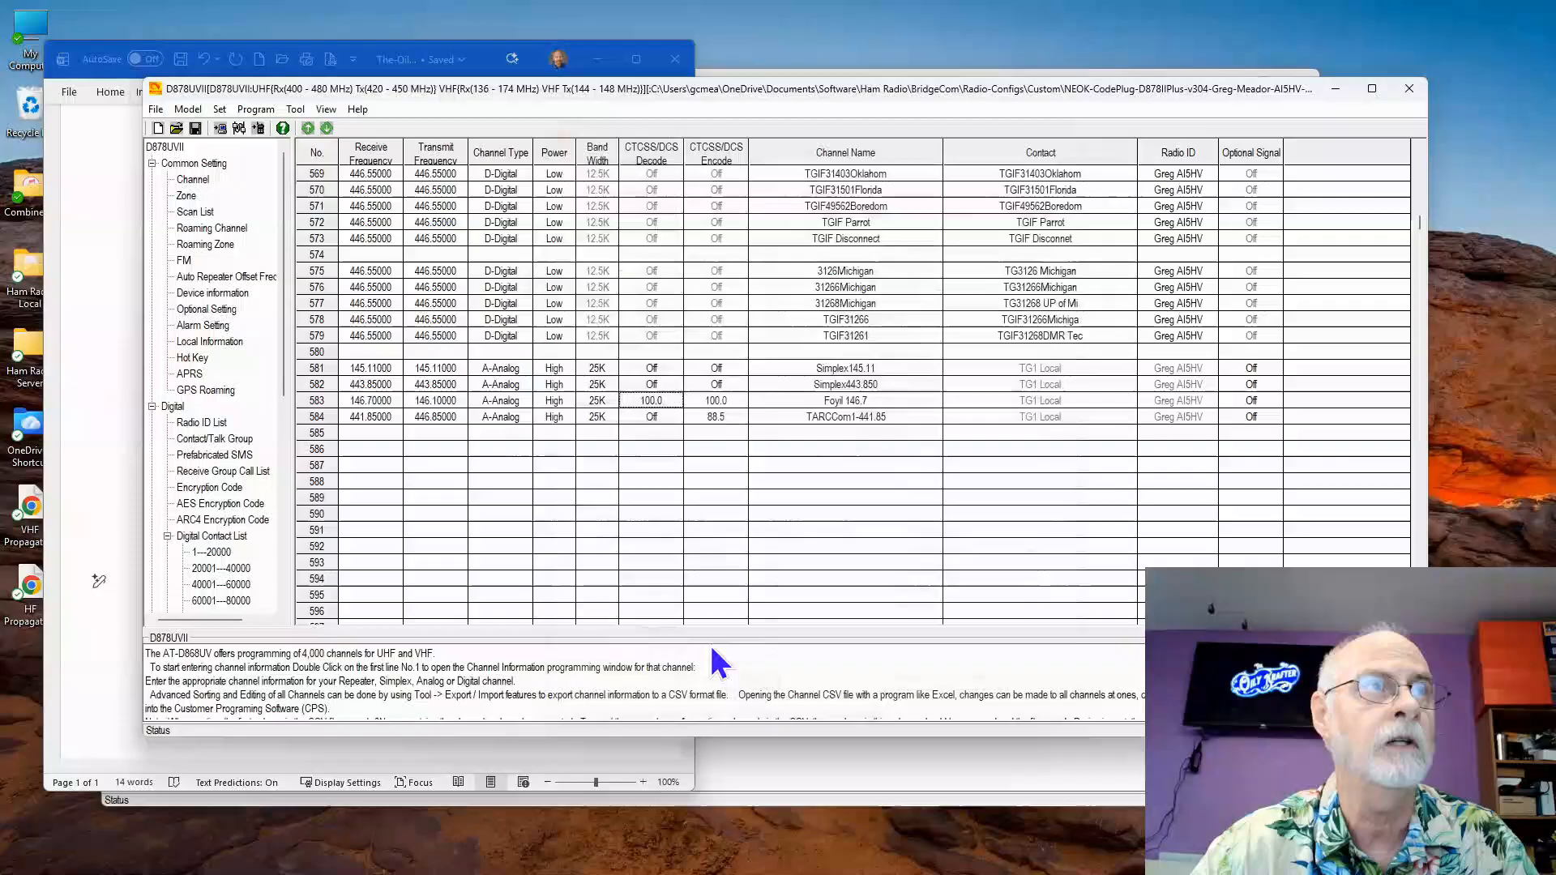
double_click(413, 417)
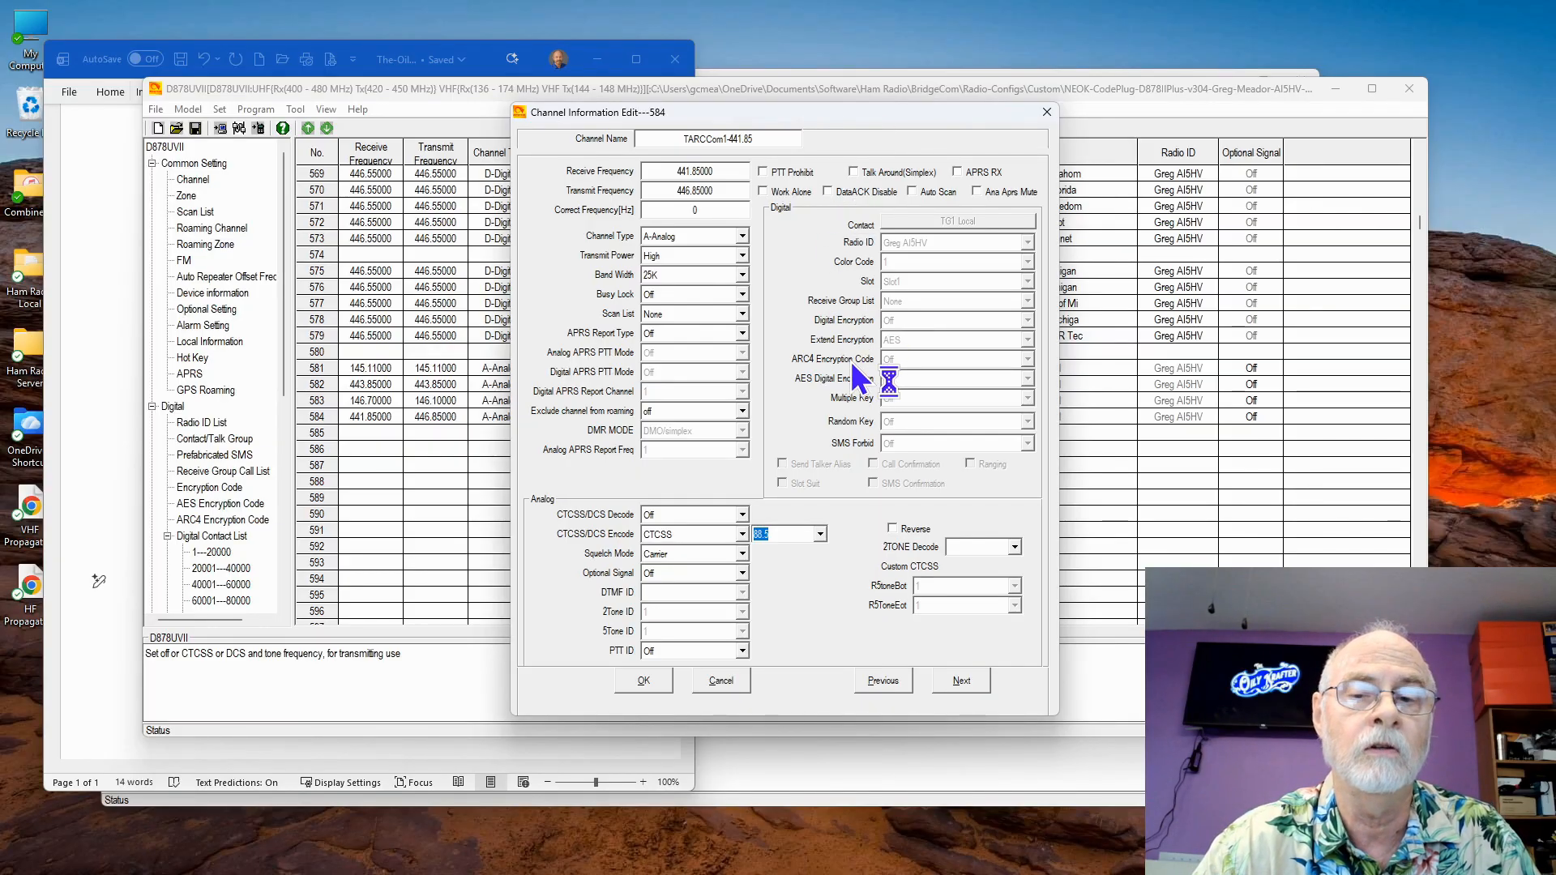
click(735, 681)
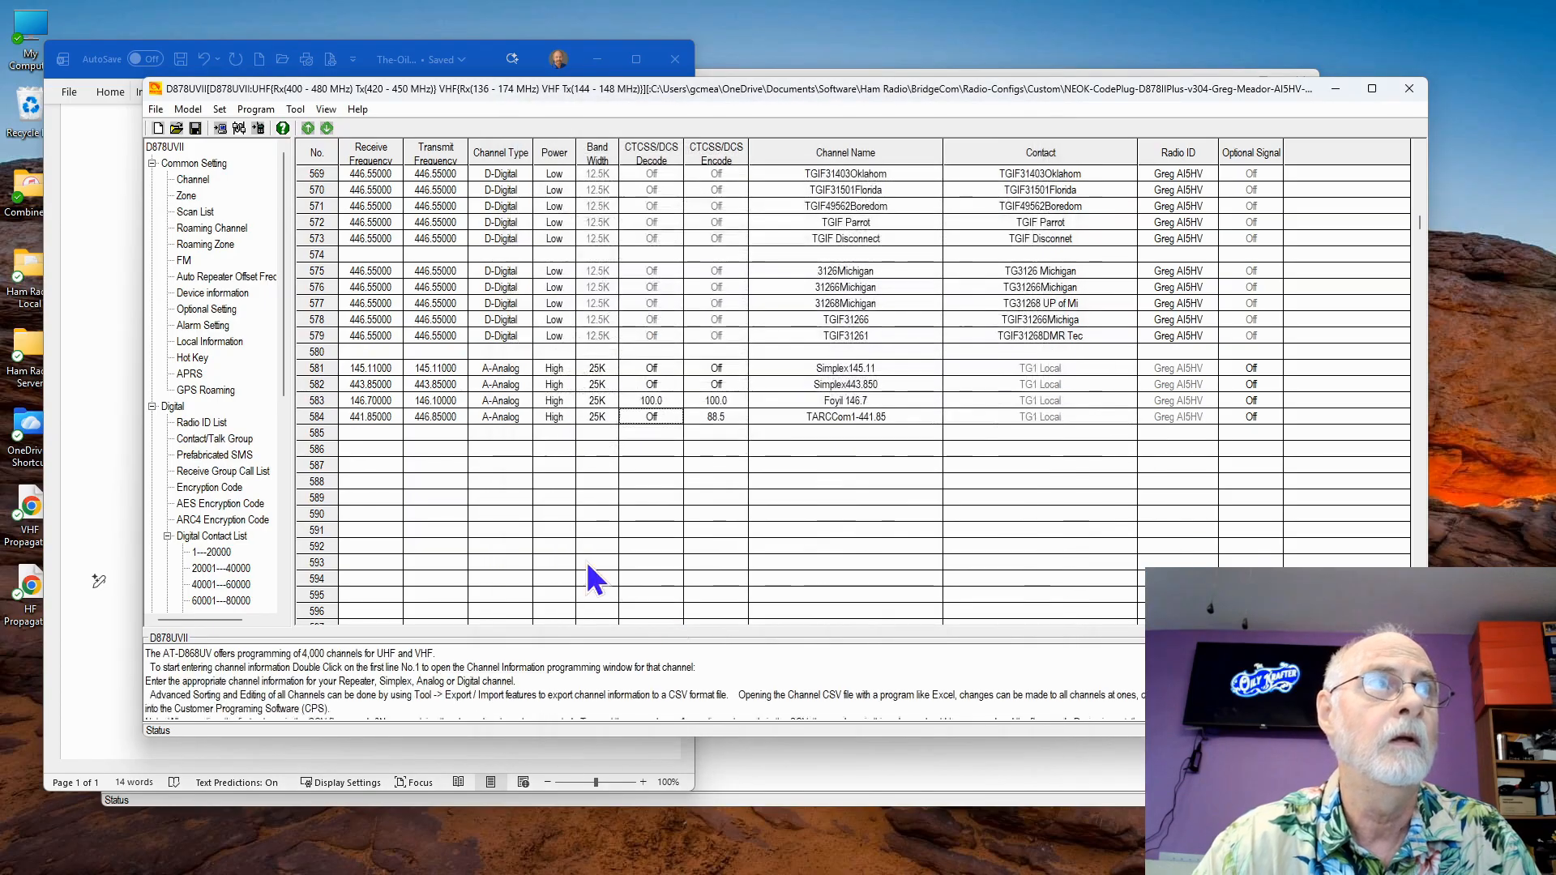
- Check the Analog Repeaters zone for the member channels Foyil 146.7 and TARCCom1-441.85, leaving the zone unchanged
click(190, 197)
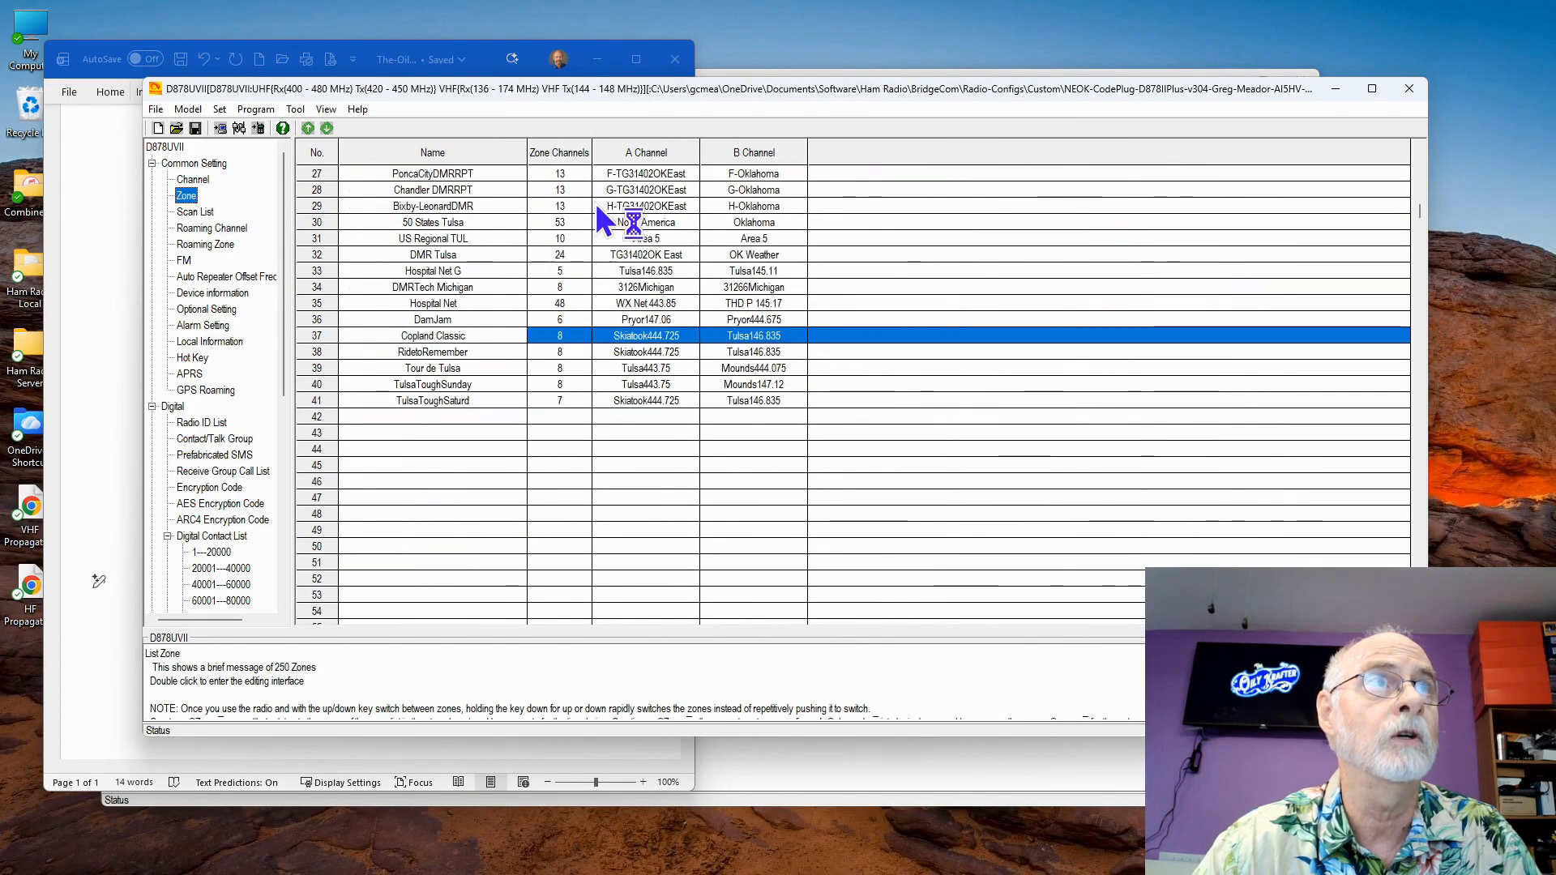
drag(1423, 212, 1423, 159)
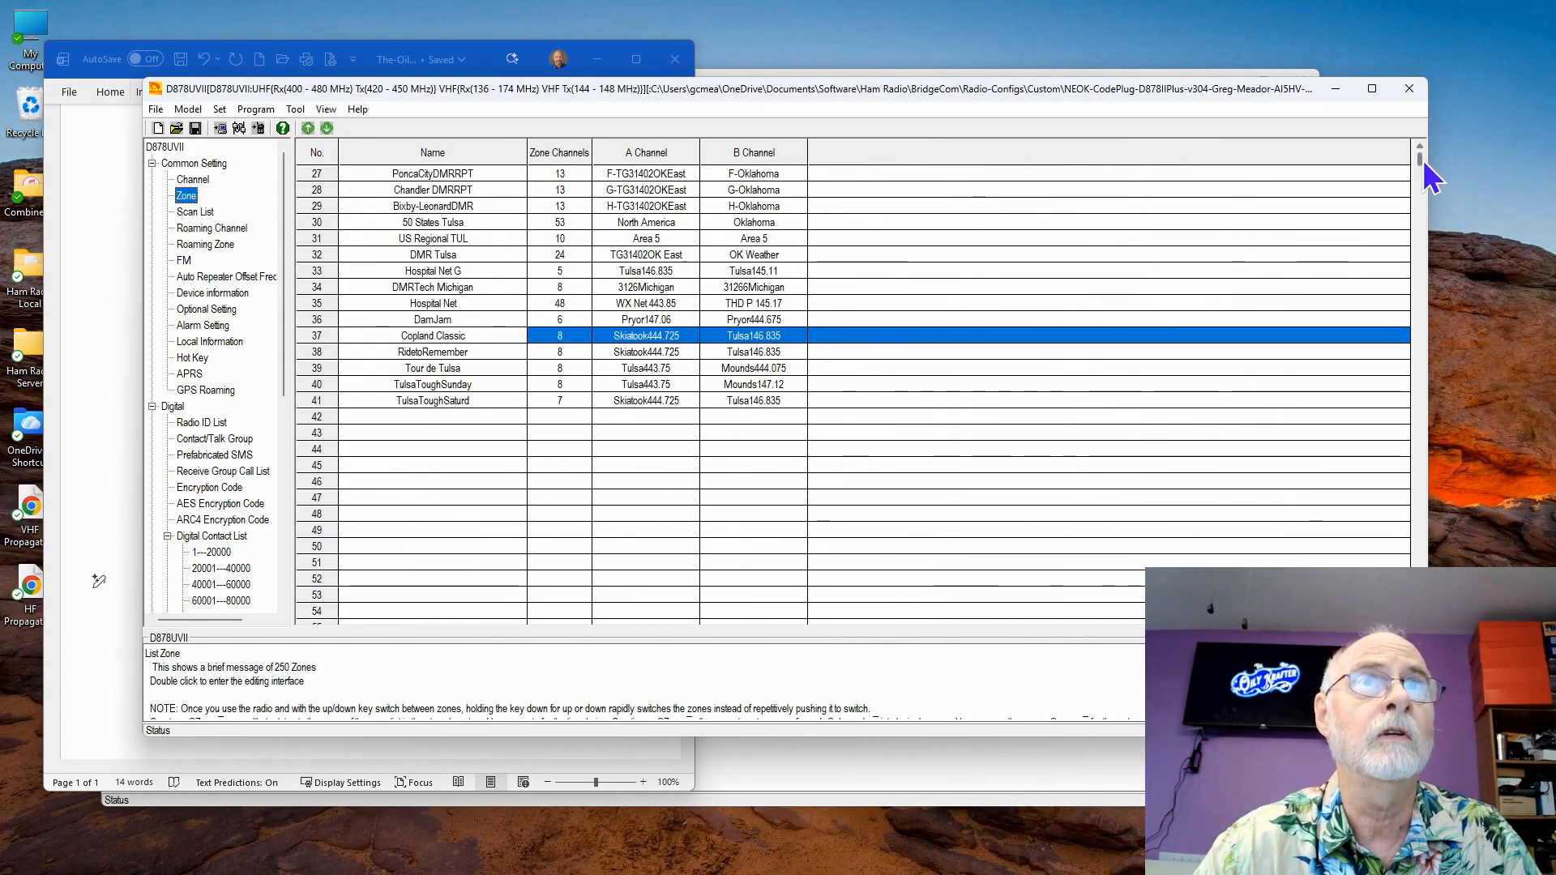
double_click(461, 173)
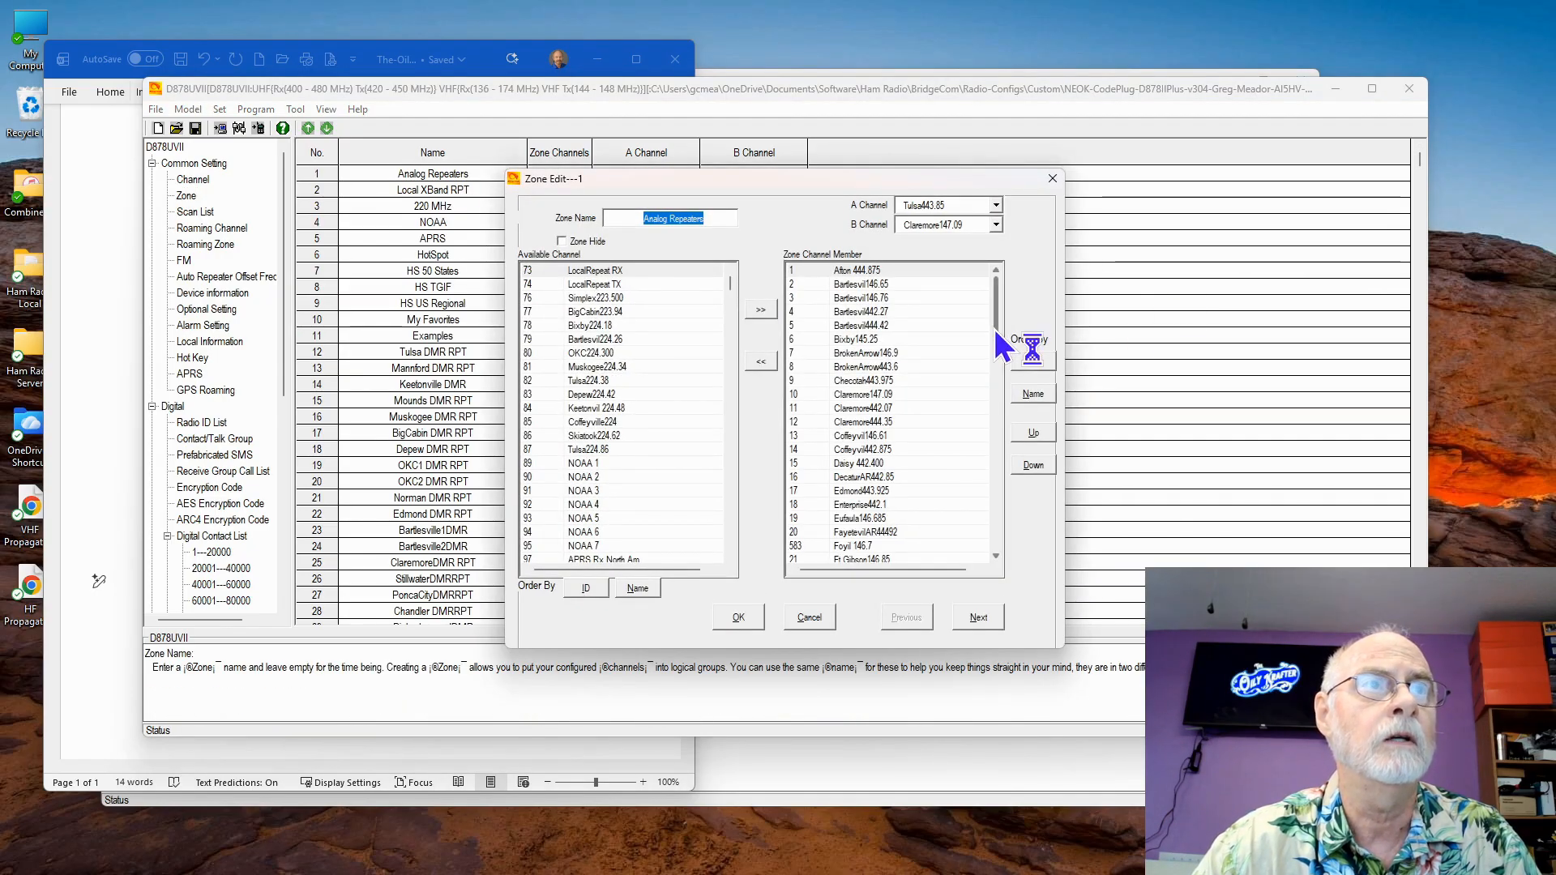
scroll(996, 332, down, 2)
click(873, 463)
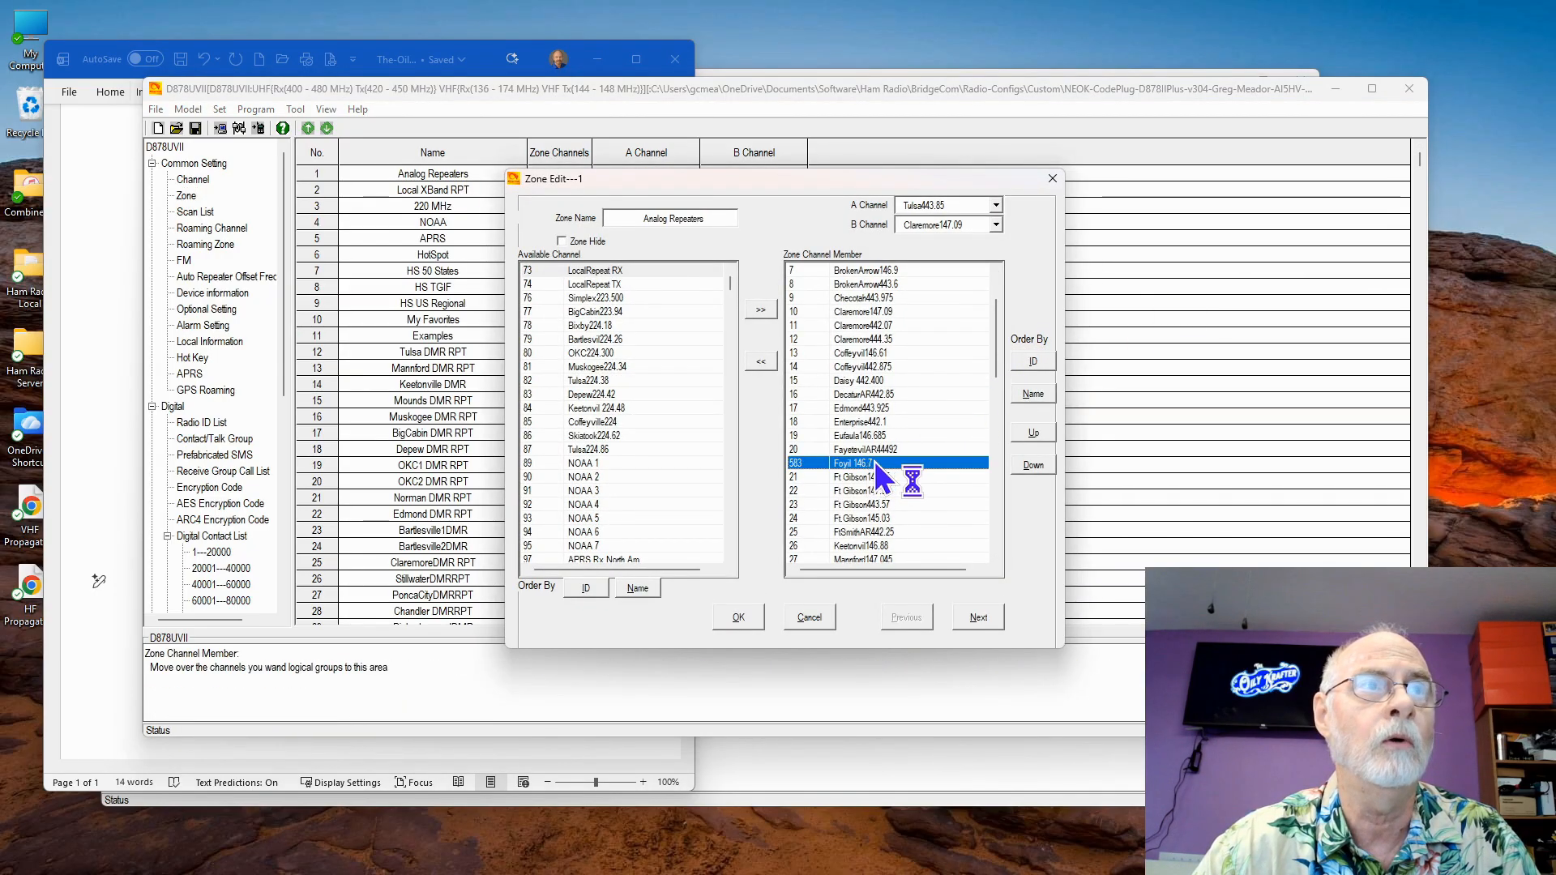
drag(996, 319, 997, 529)
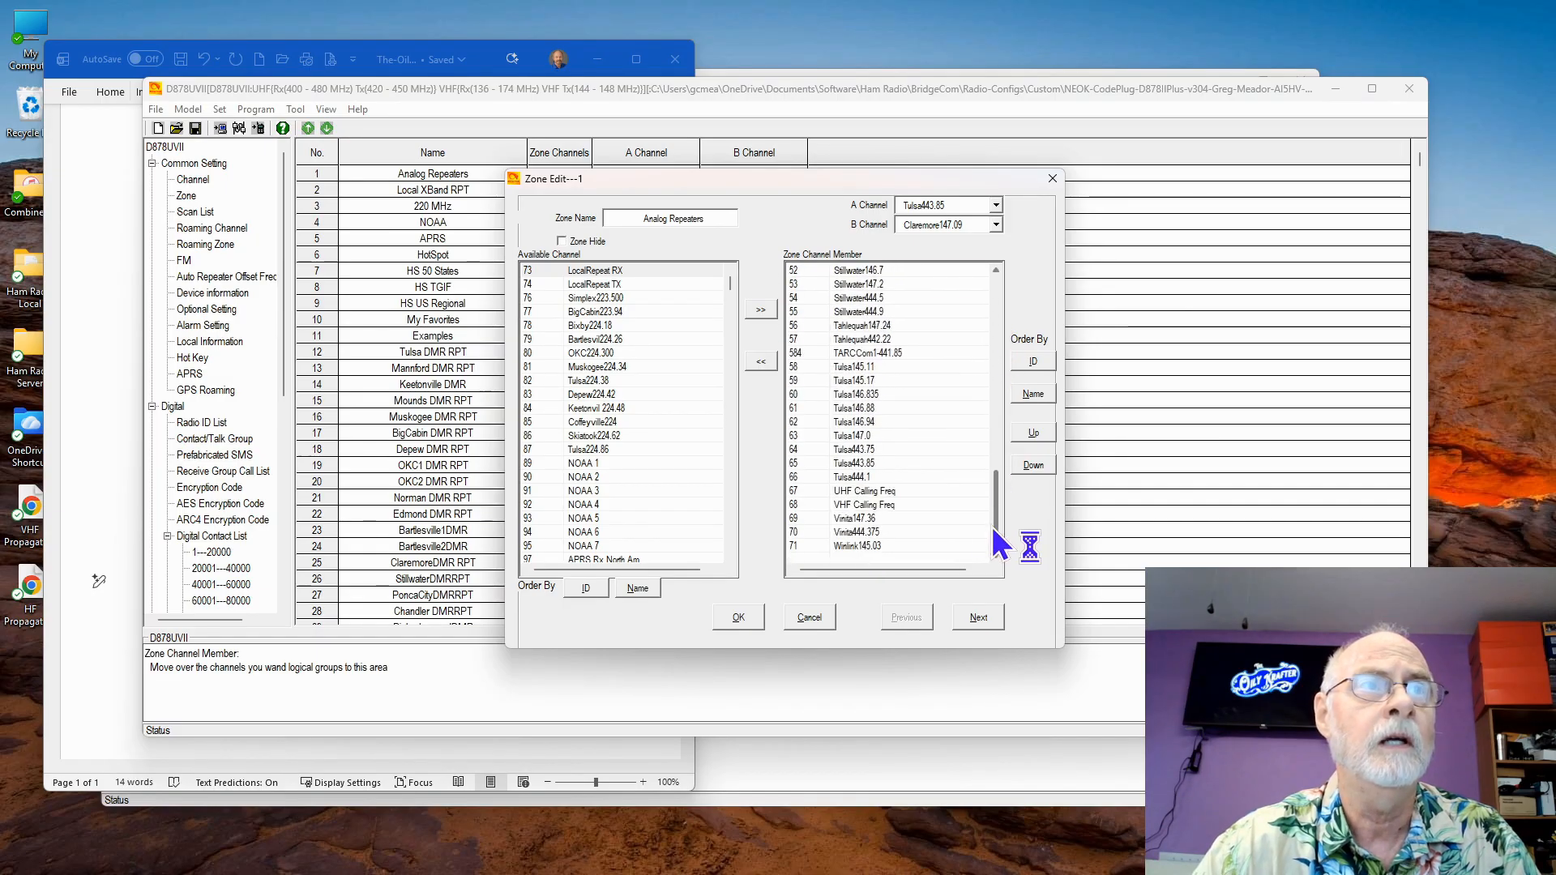
click(877, 354)
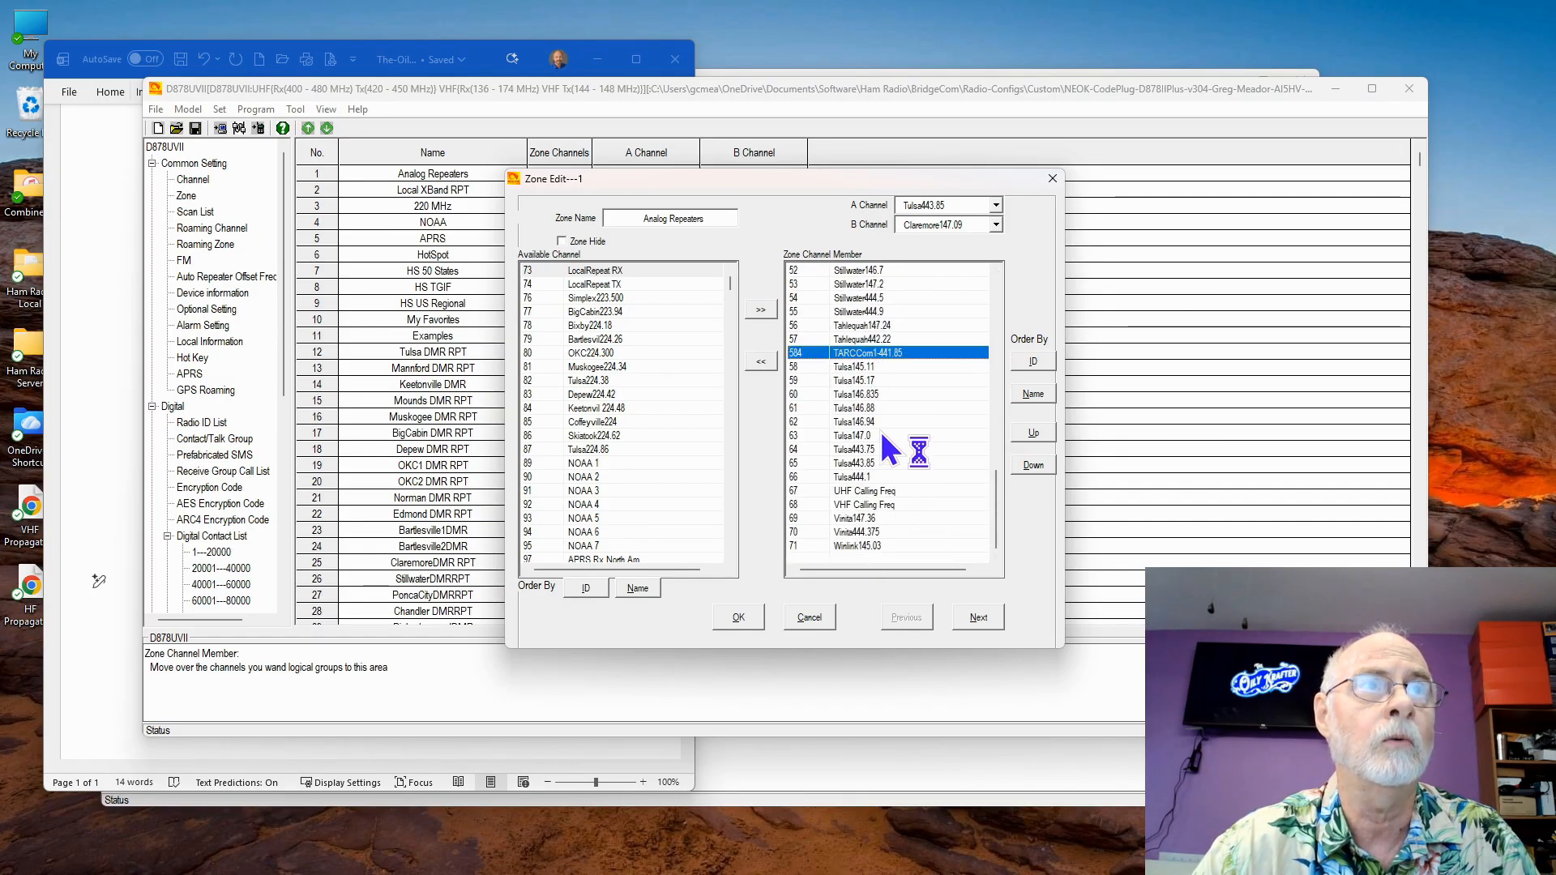
click(818, 617)
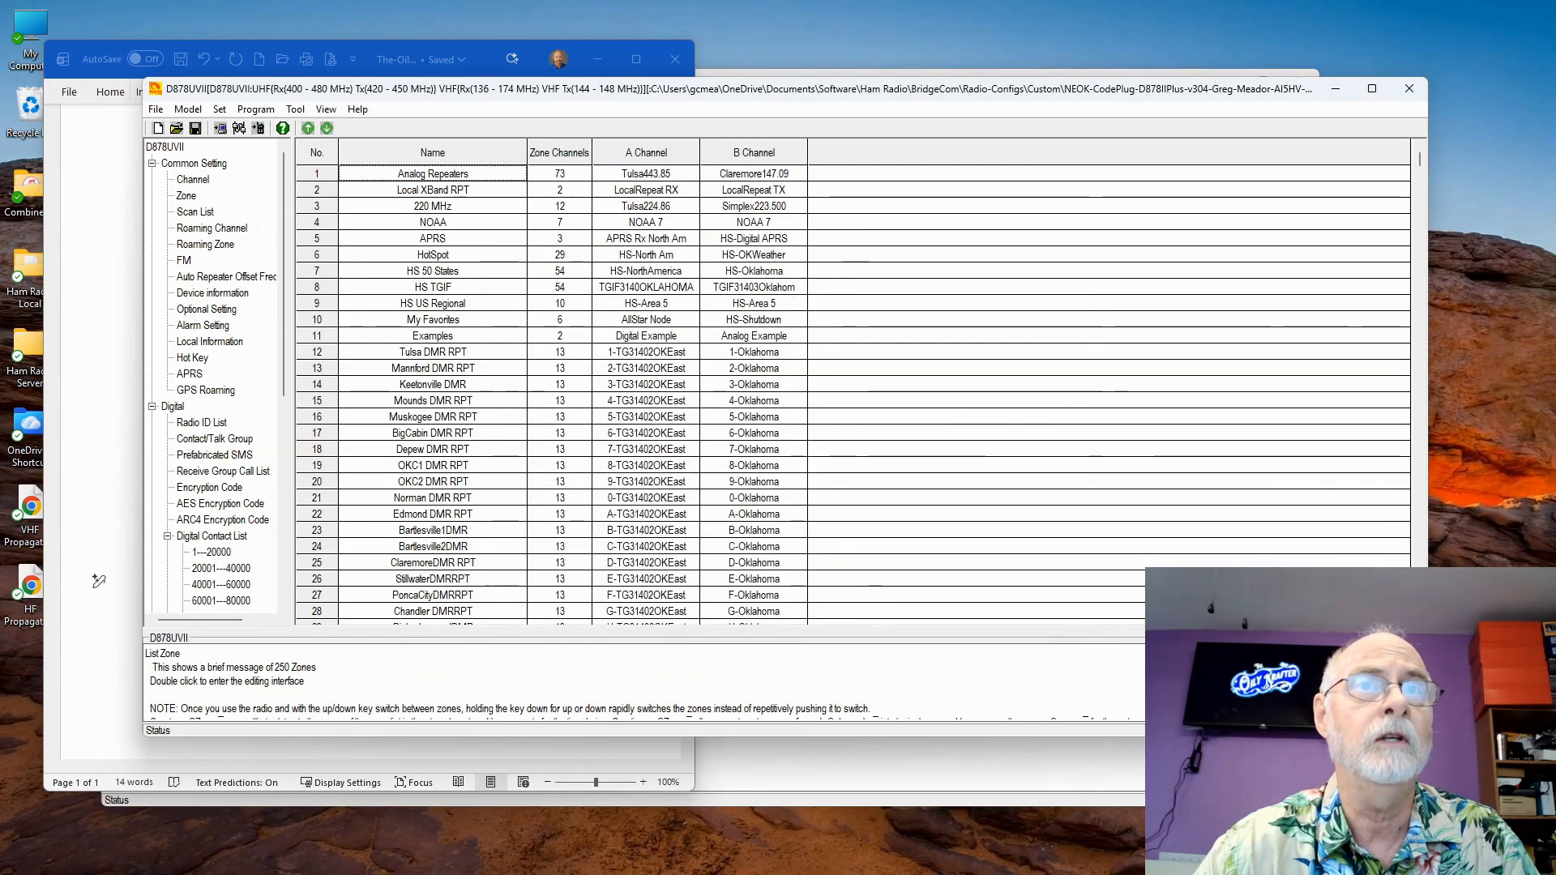
- Review the member channels of the event zones from DamJam through TulsaToughSaturd, closing the zone editor without changes
click(1419, 275)
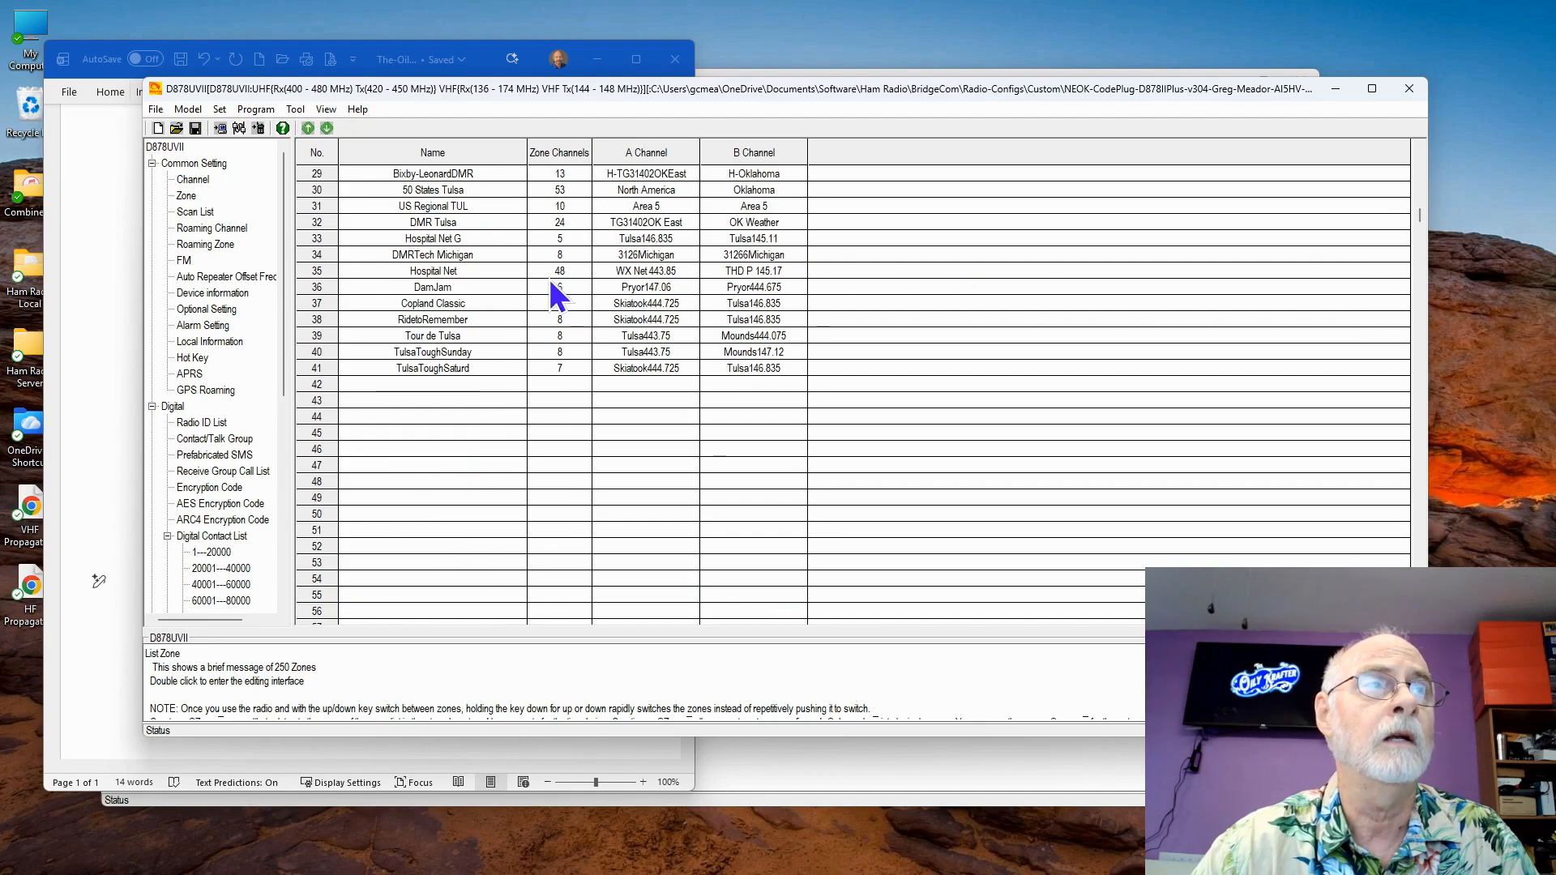
double_click(467, 289)
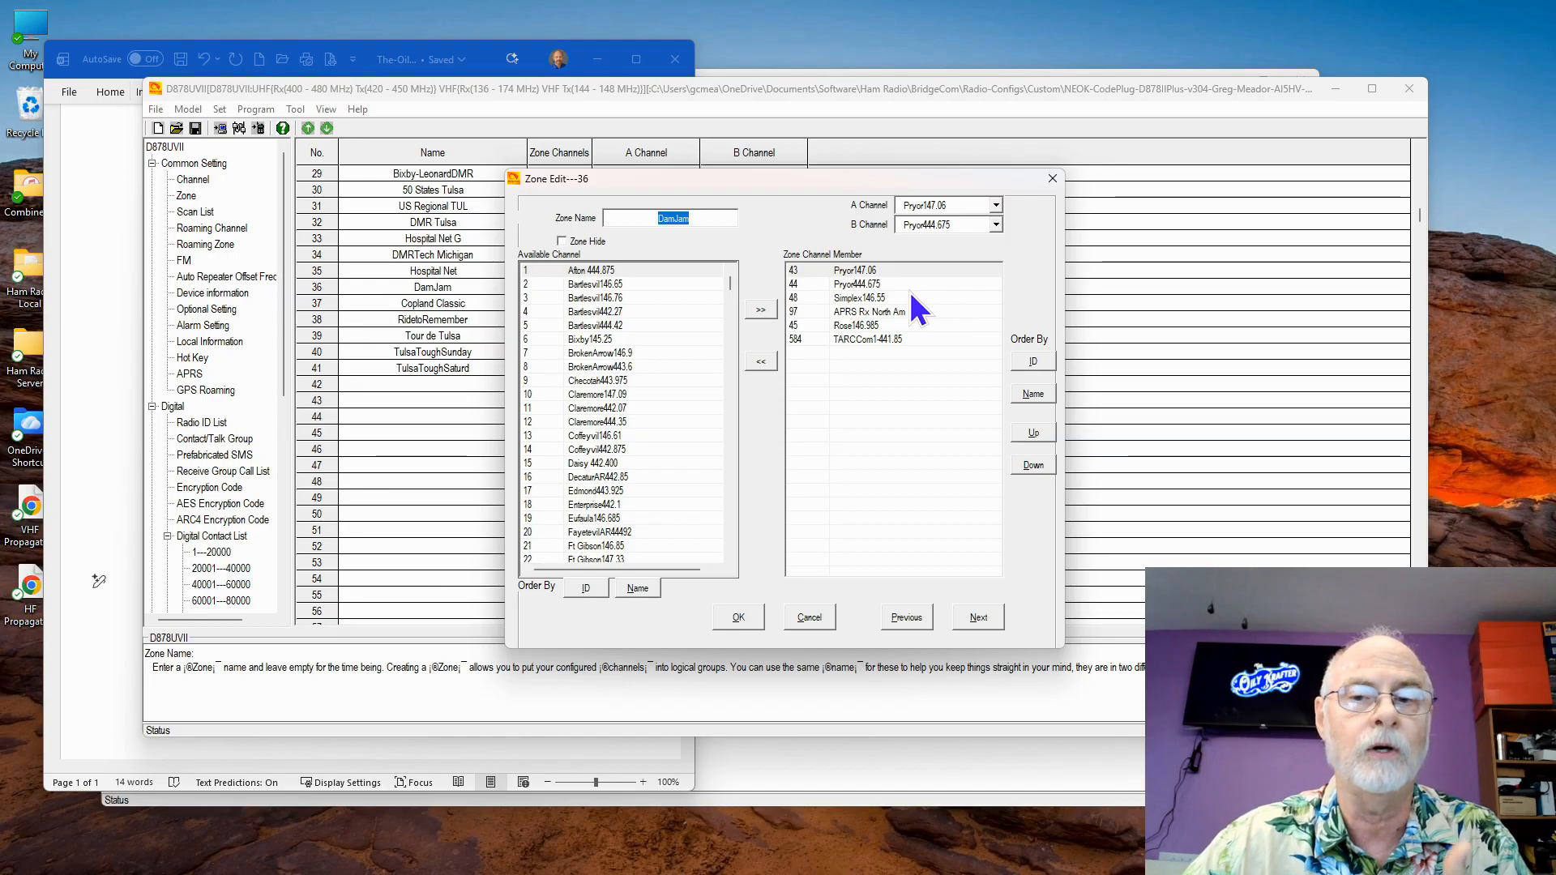
click(906, 340)
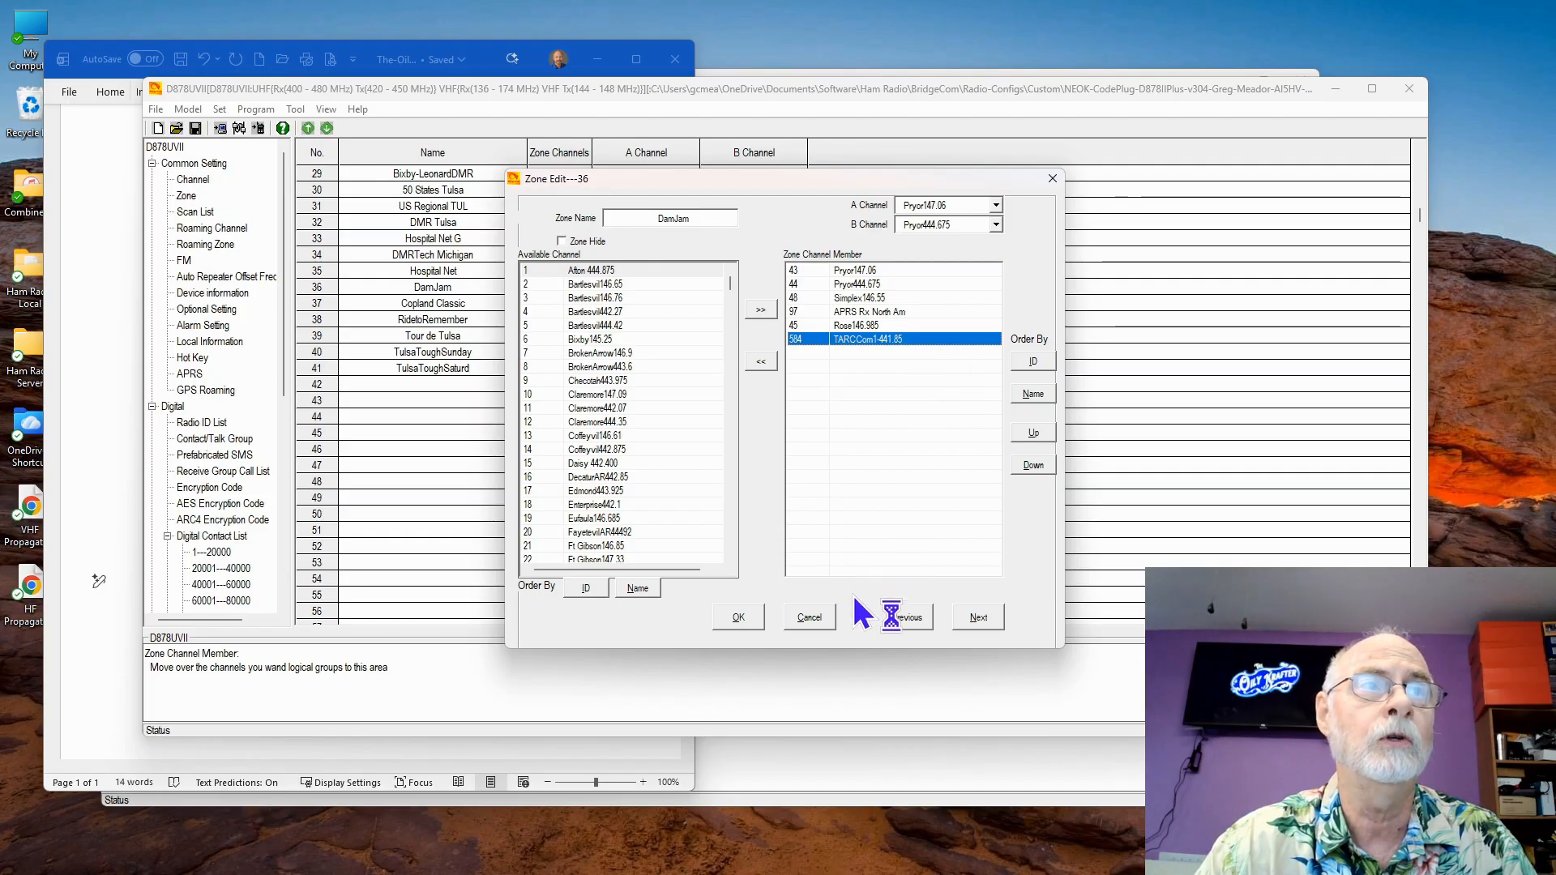
click(989, 617)
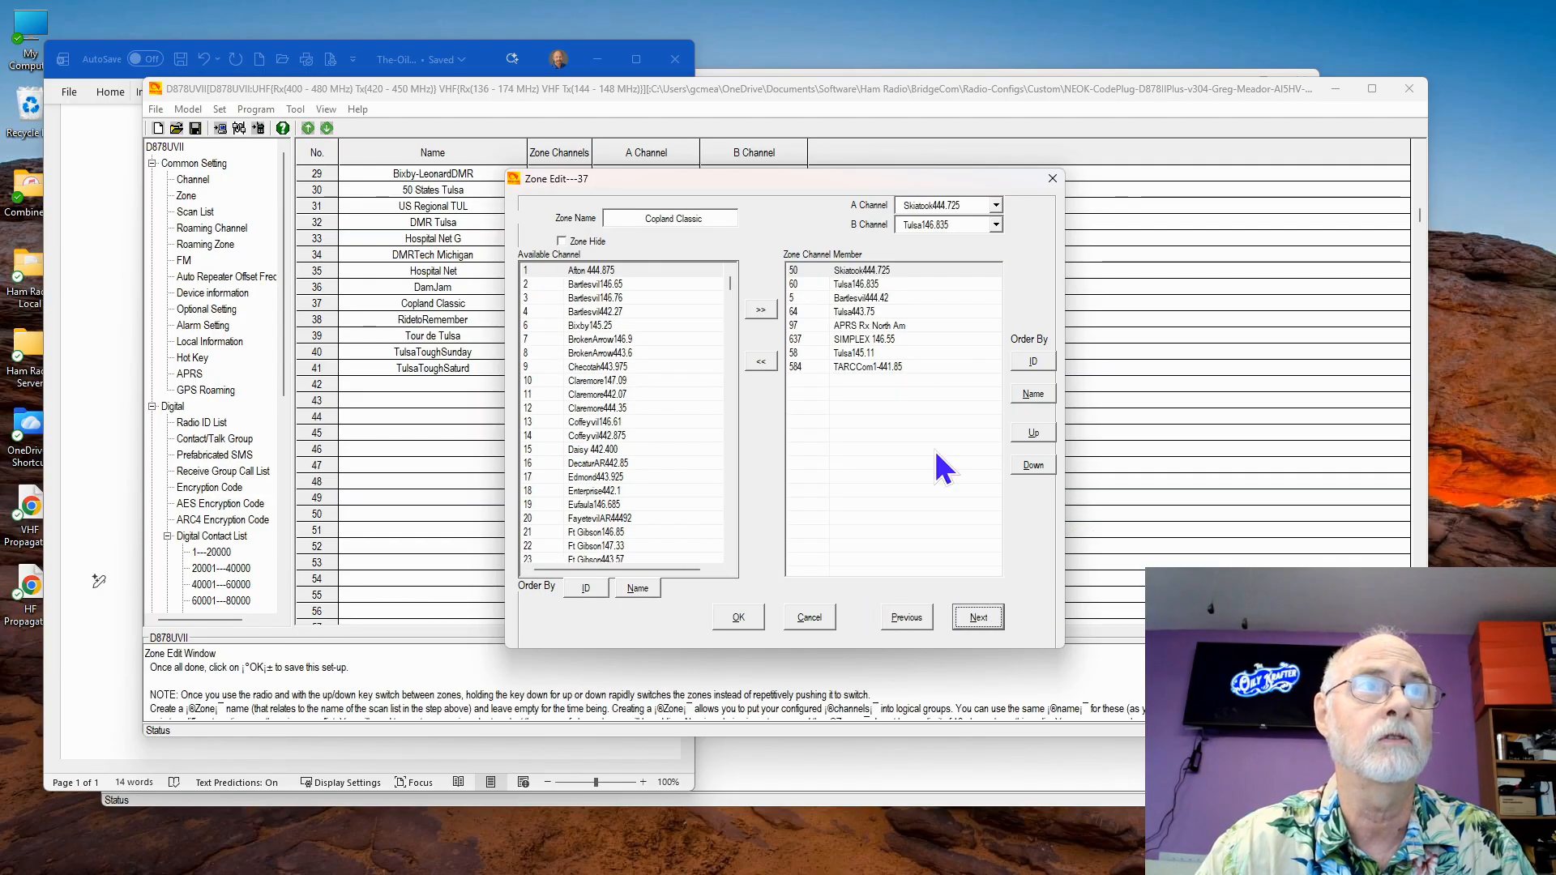
click(977, 617)
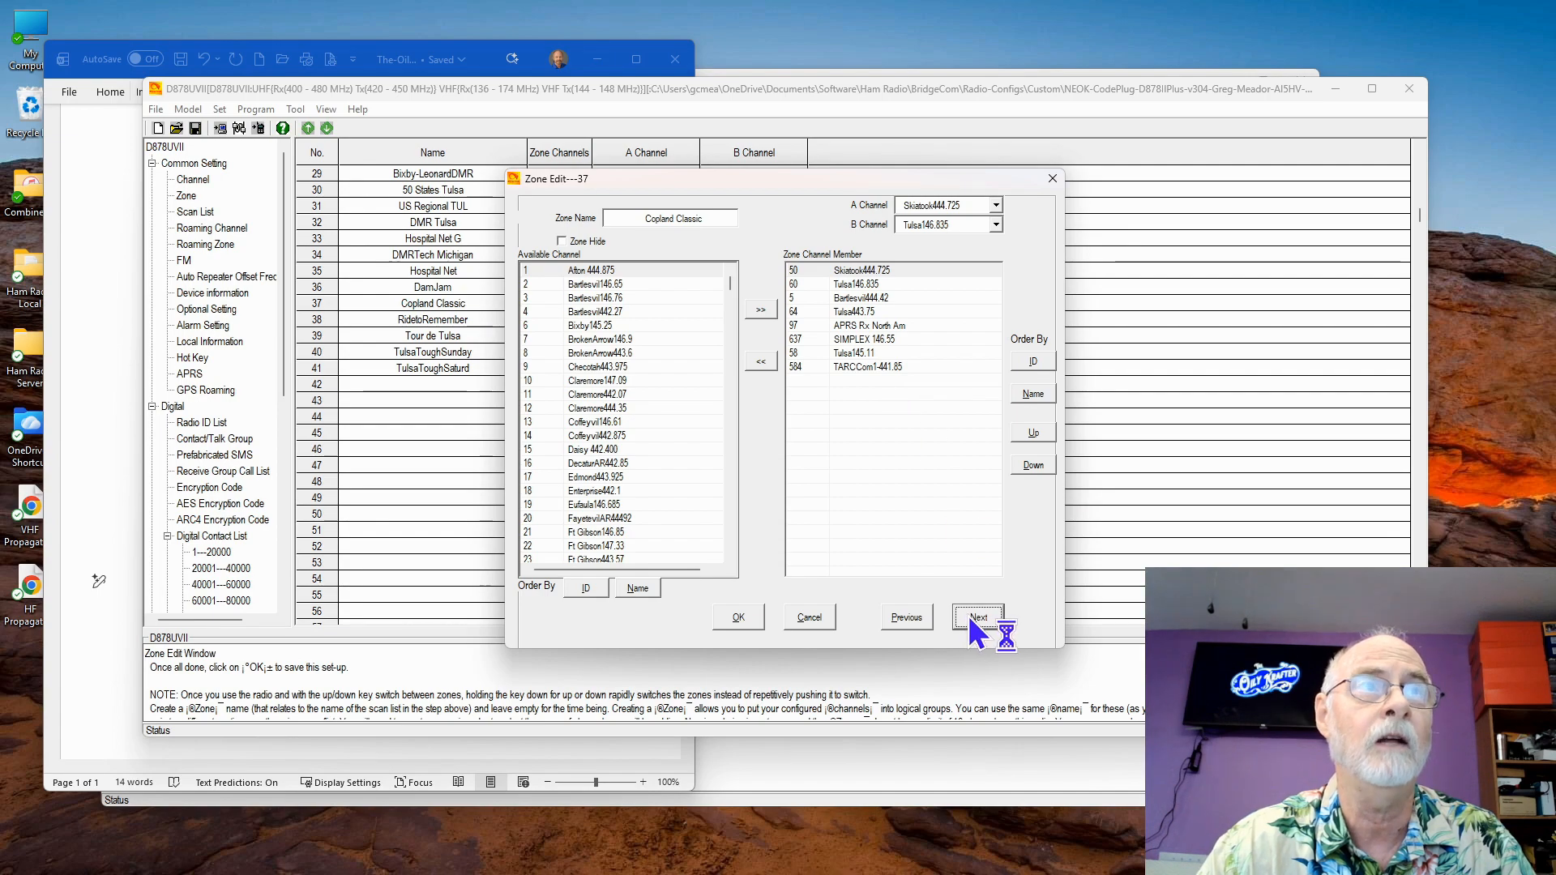
click(977, 616)
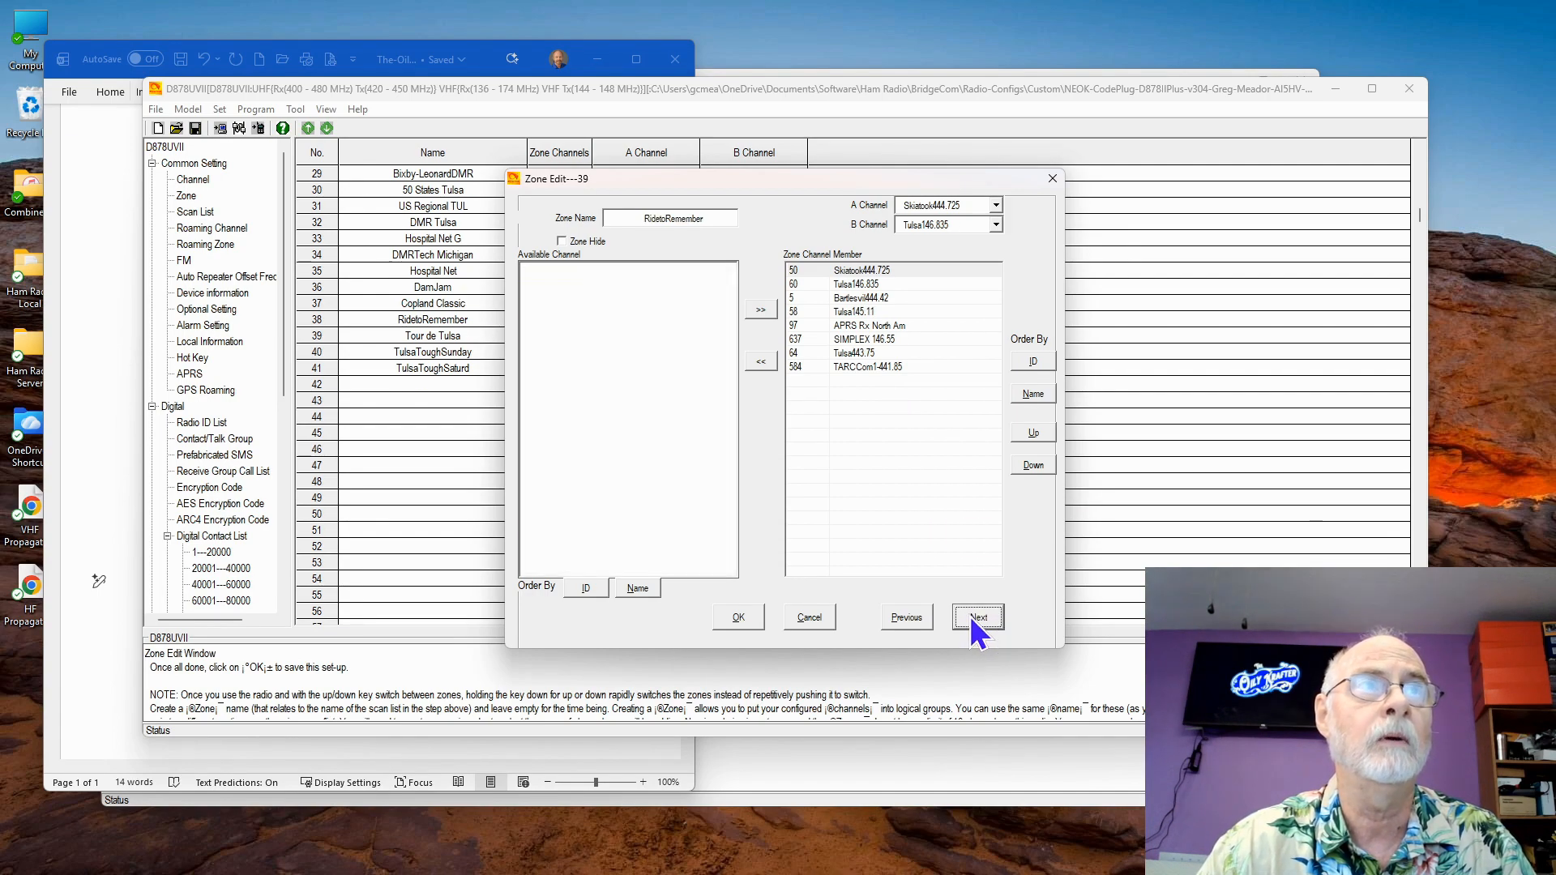
click(977, 617)
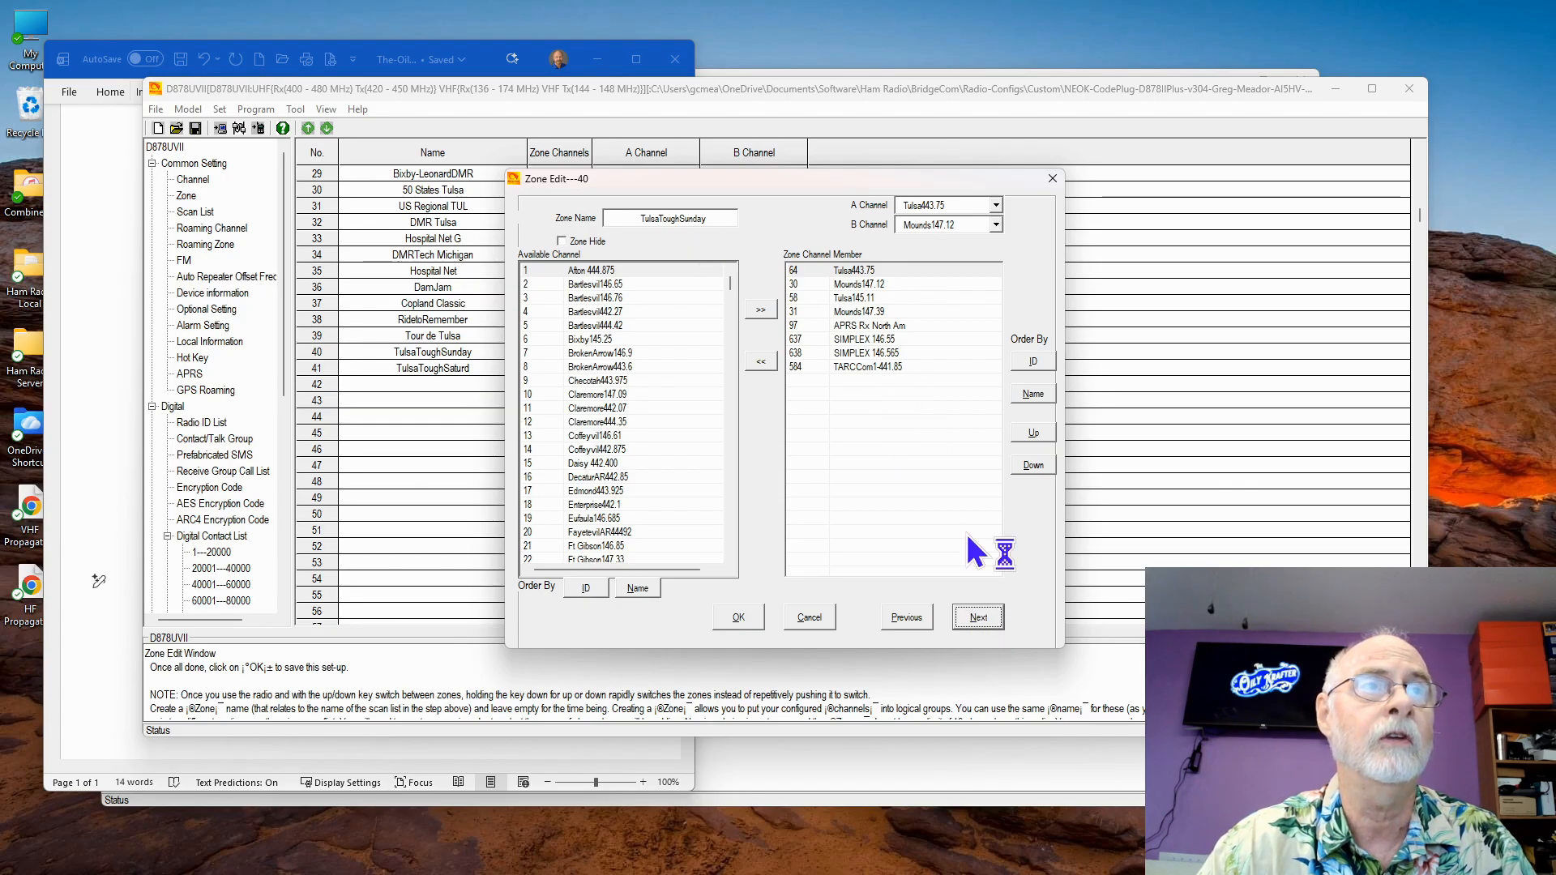
click(996, 623)
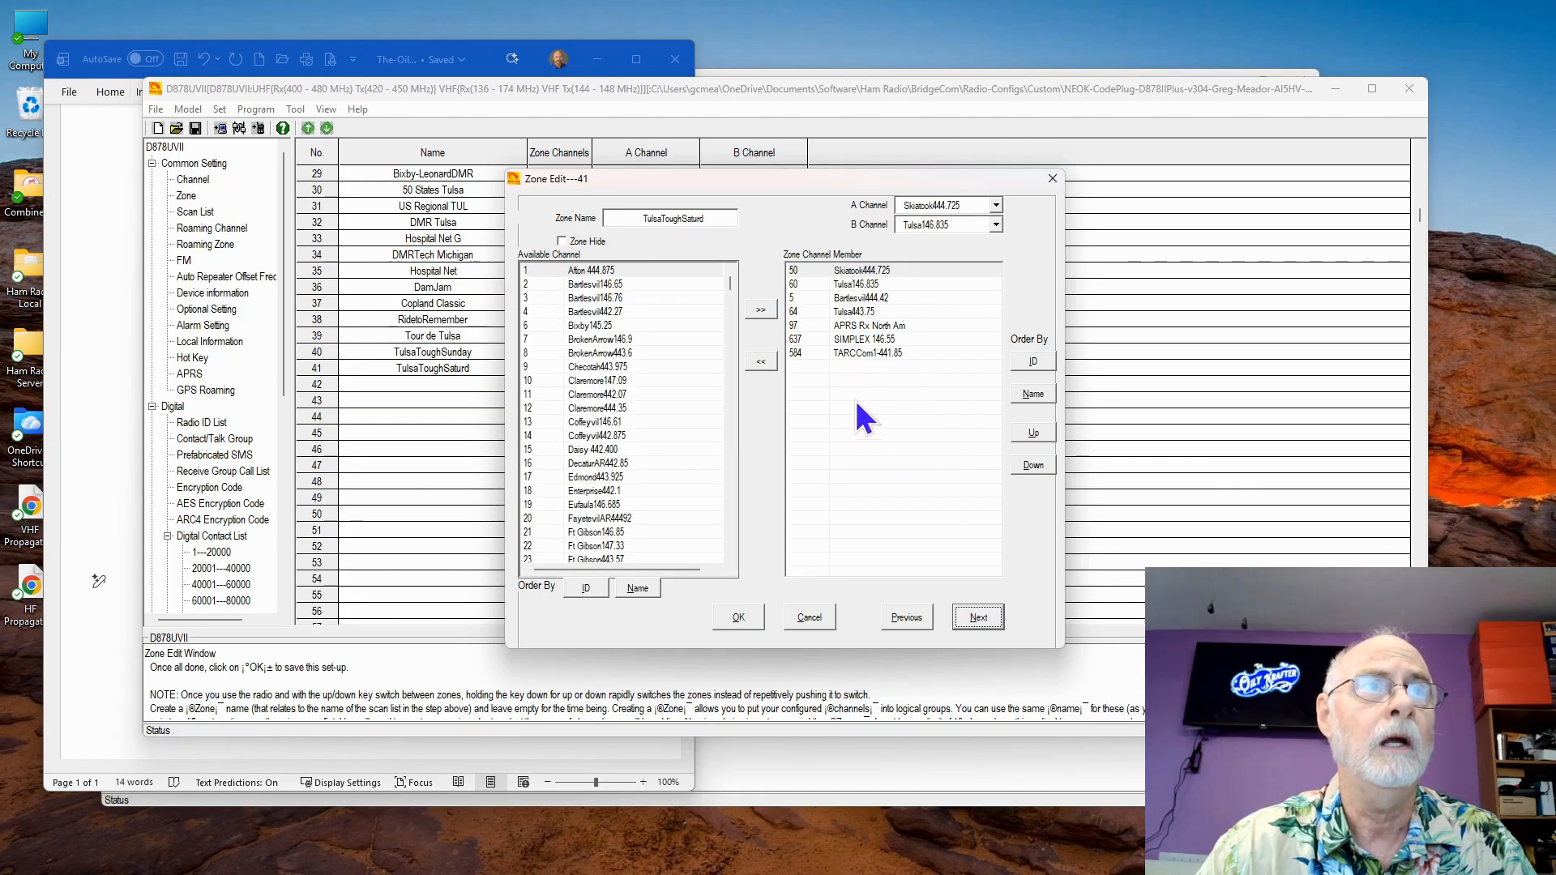
click(814, 617)
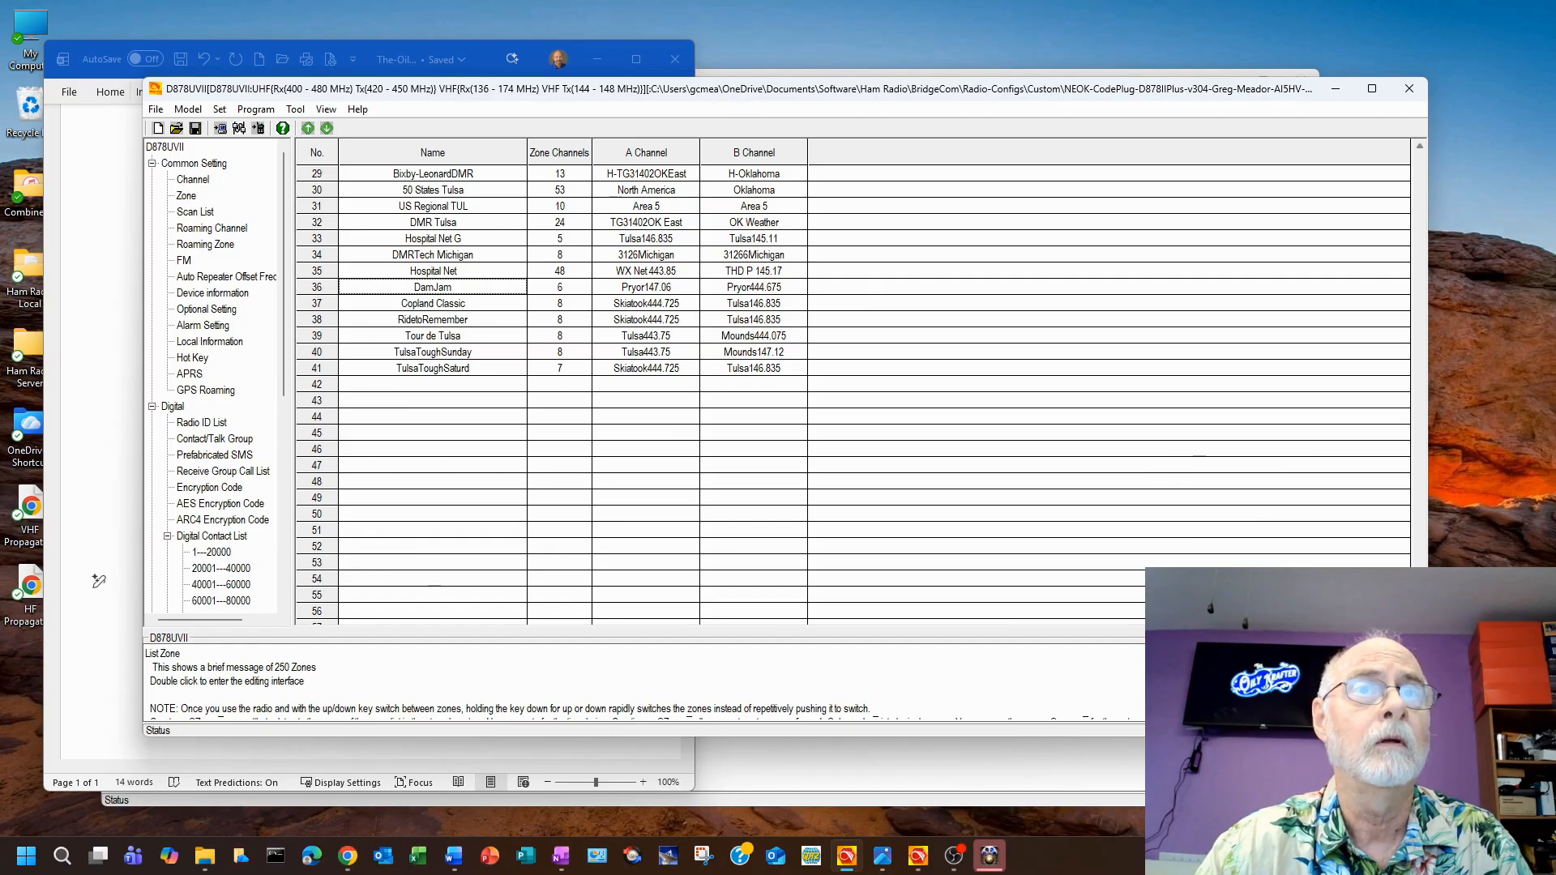
- Look through the zone list from its last entry back to the first and down to the event zones
key(ctrl+End)
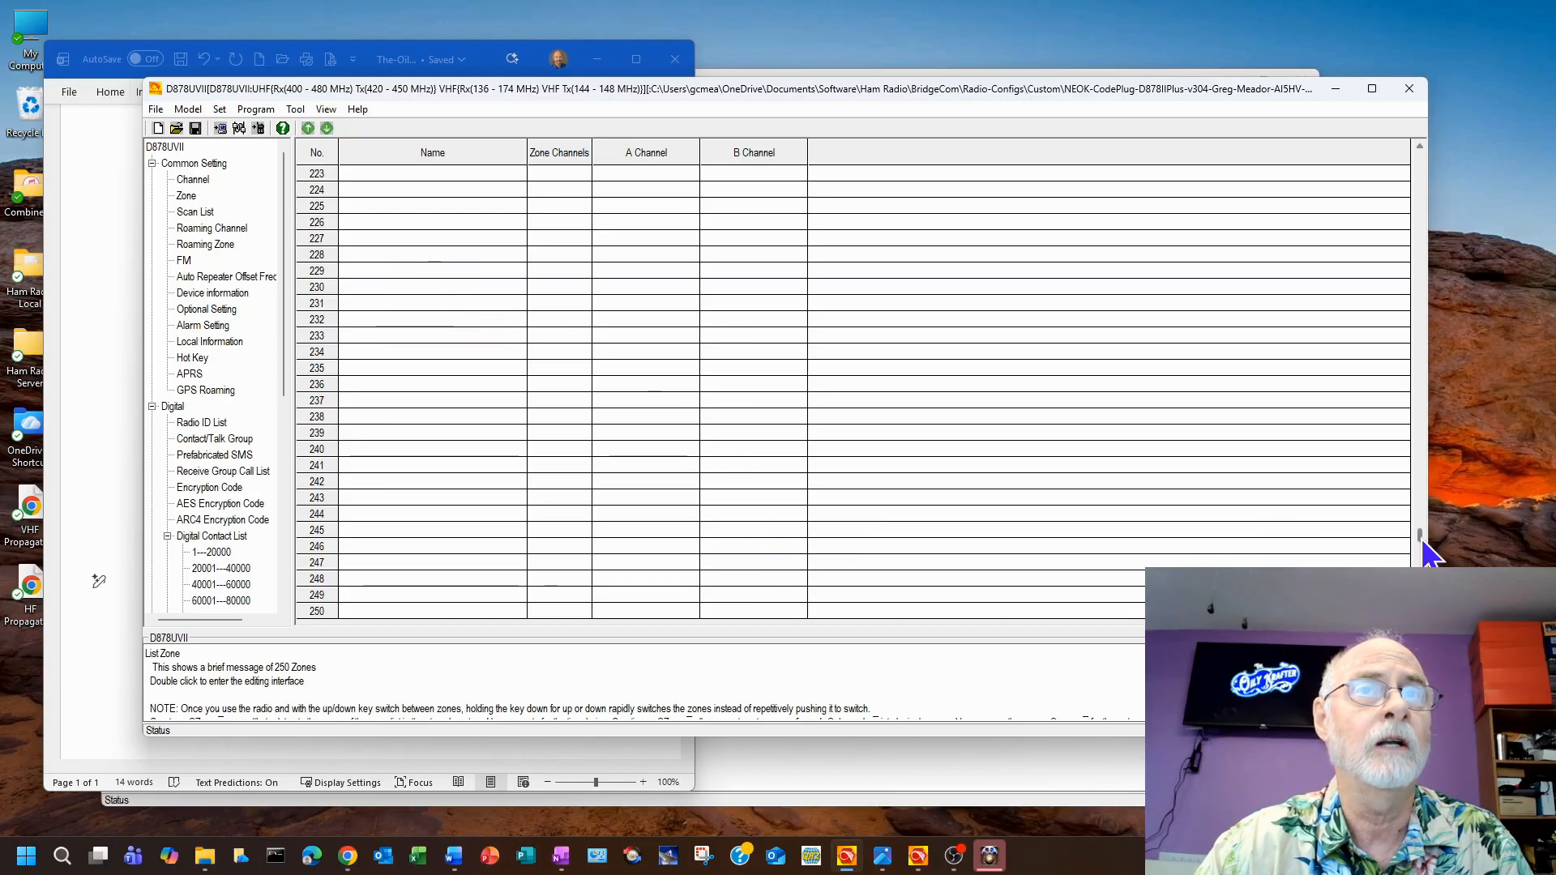
drag(1421, 539, 1451, 167)
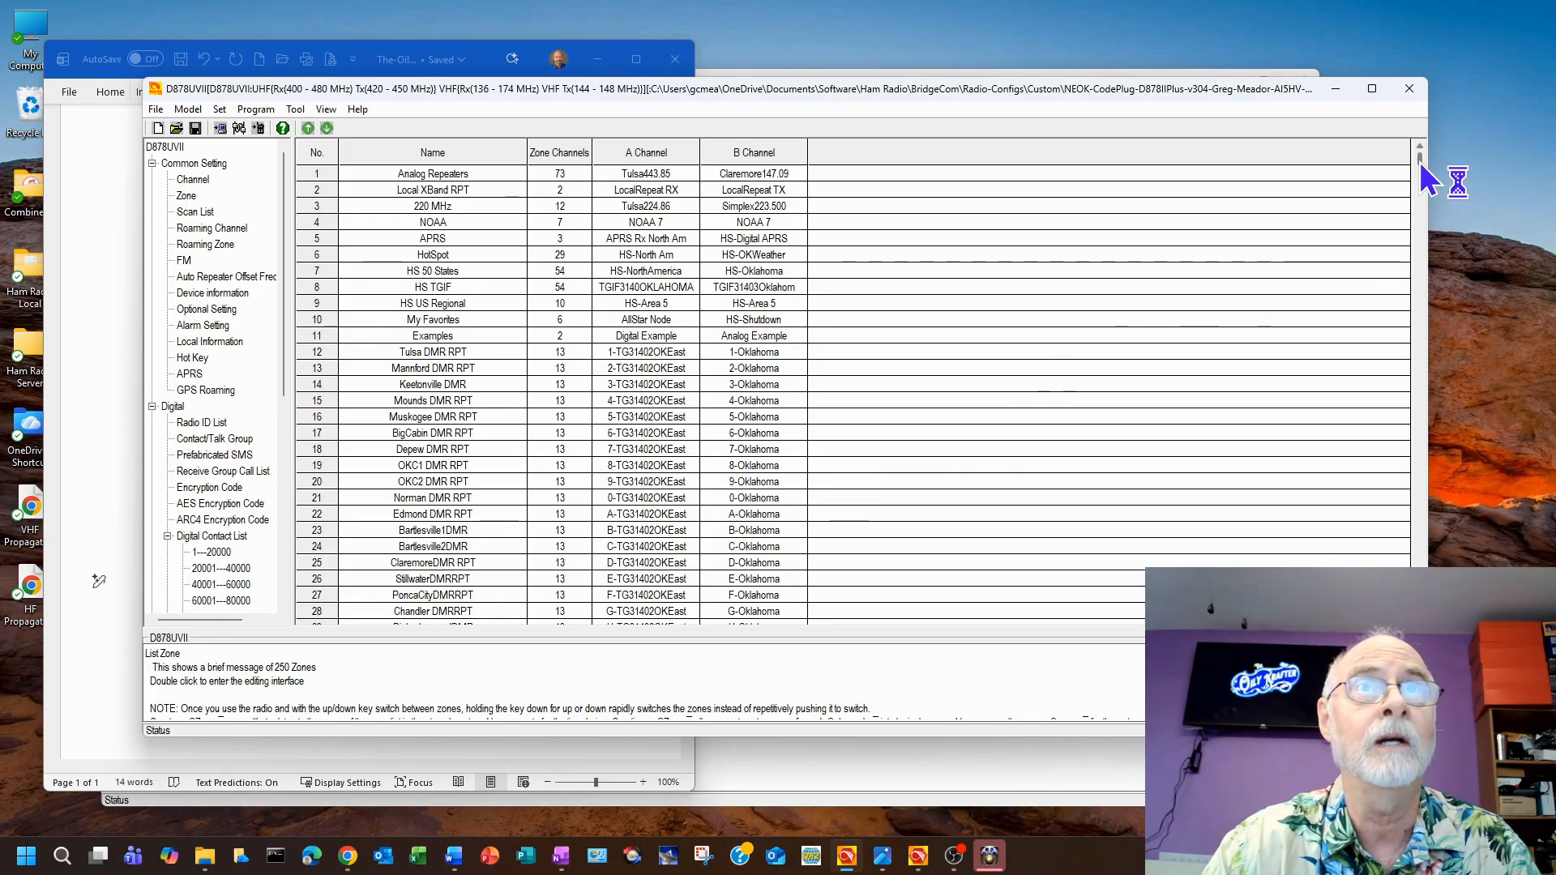
scroll(1420, 173, down, 2)
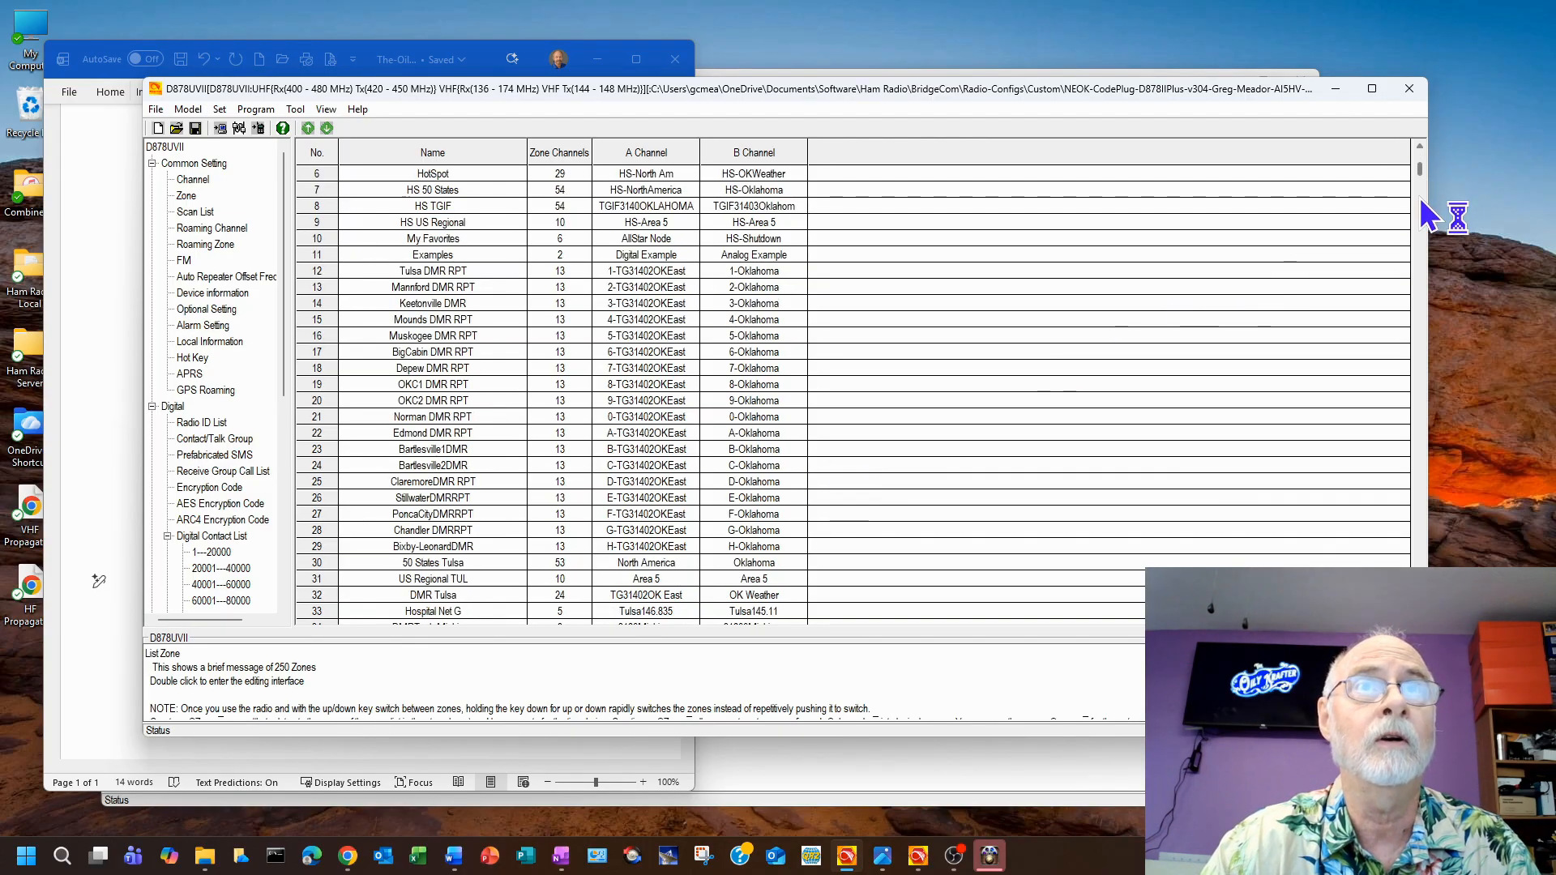
scroll(552, 392, down, 5)
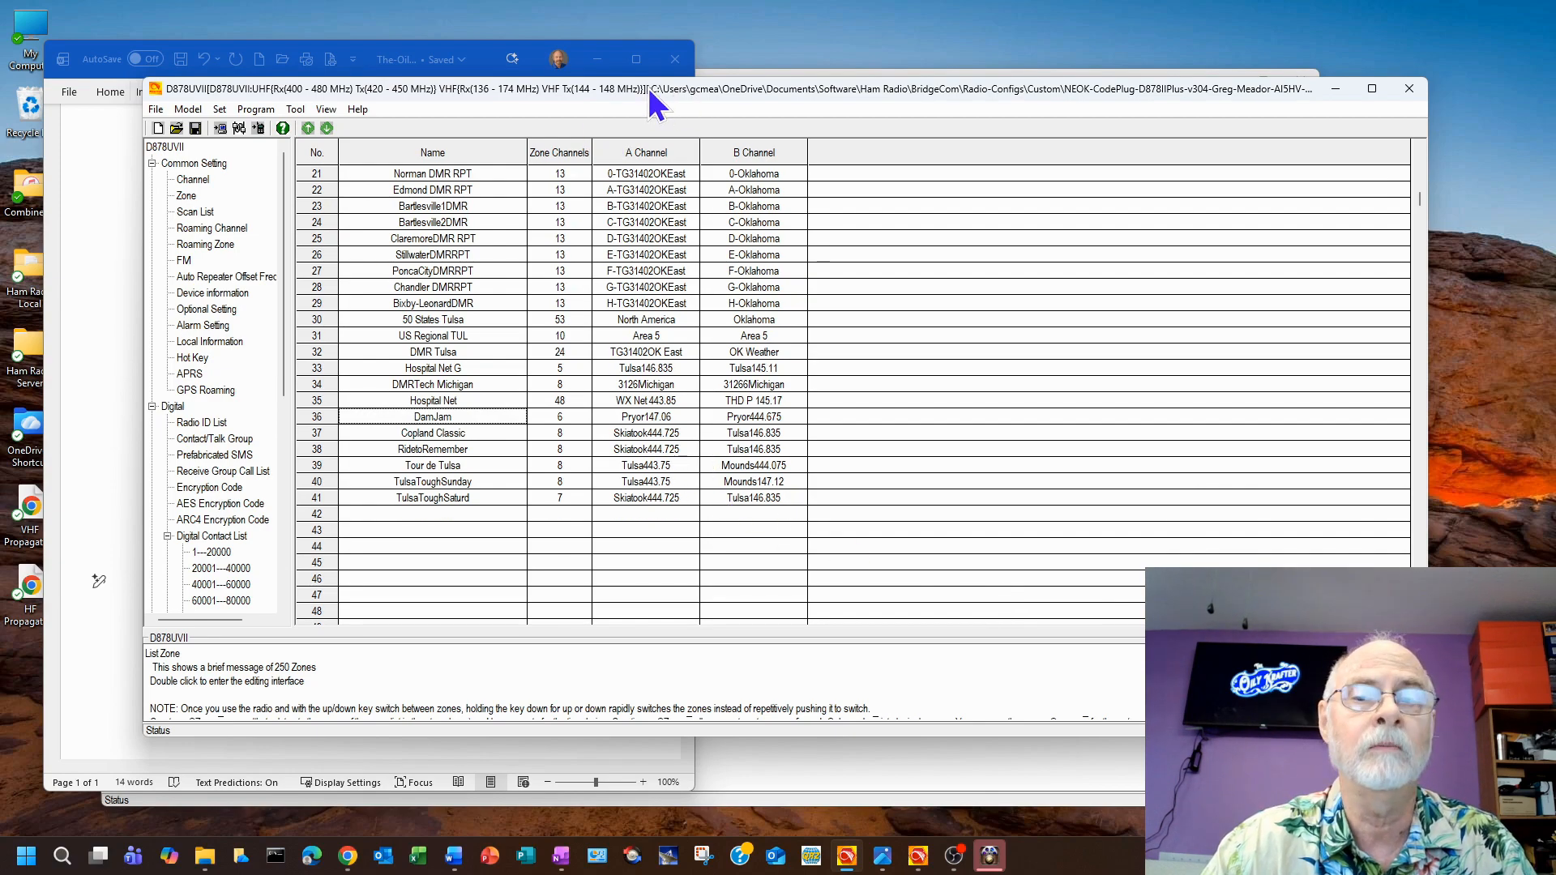
drag(649, 91, 744, 97)
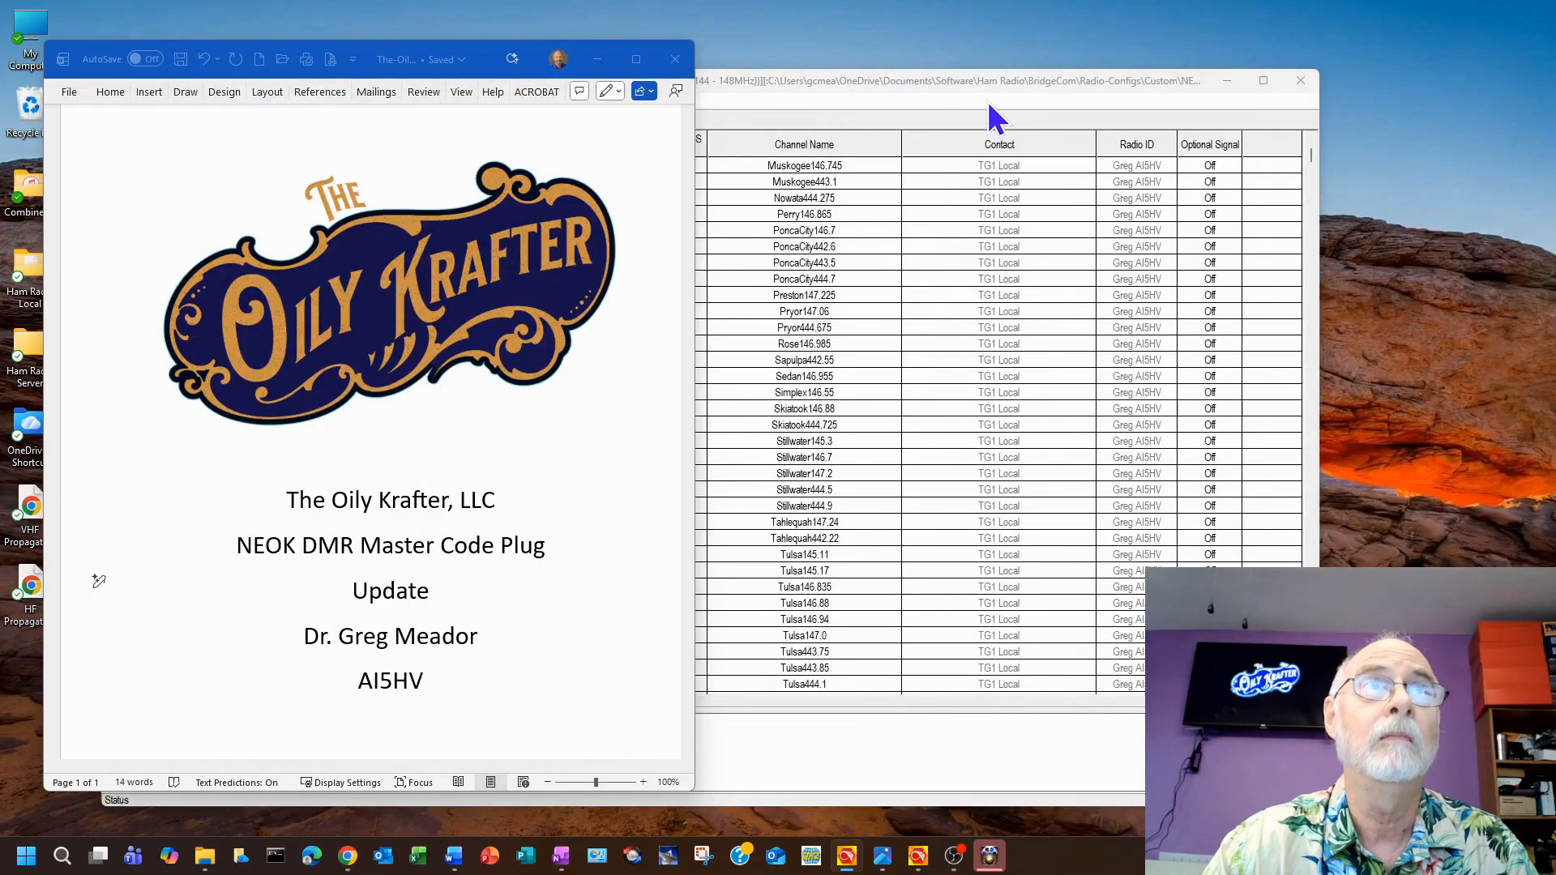
- Bring the D578UV channel list forward and view the radio through a shrunken phone camera window, returning to the list
click(989, 102)
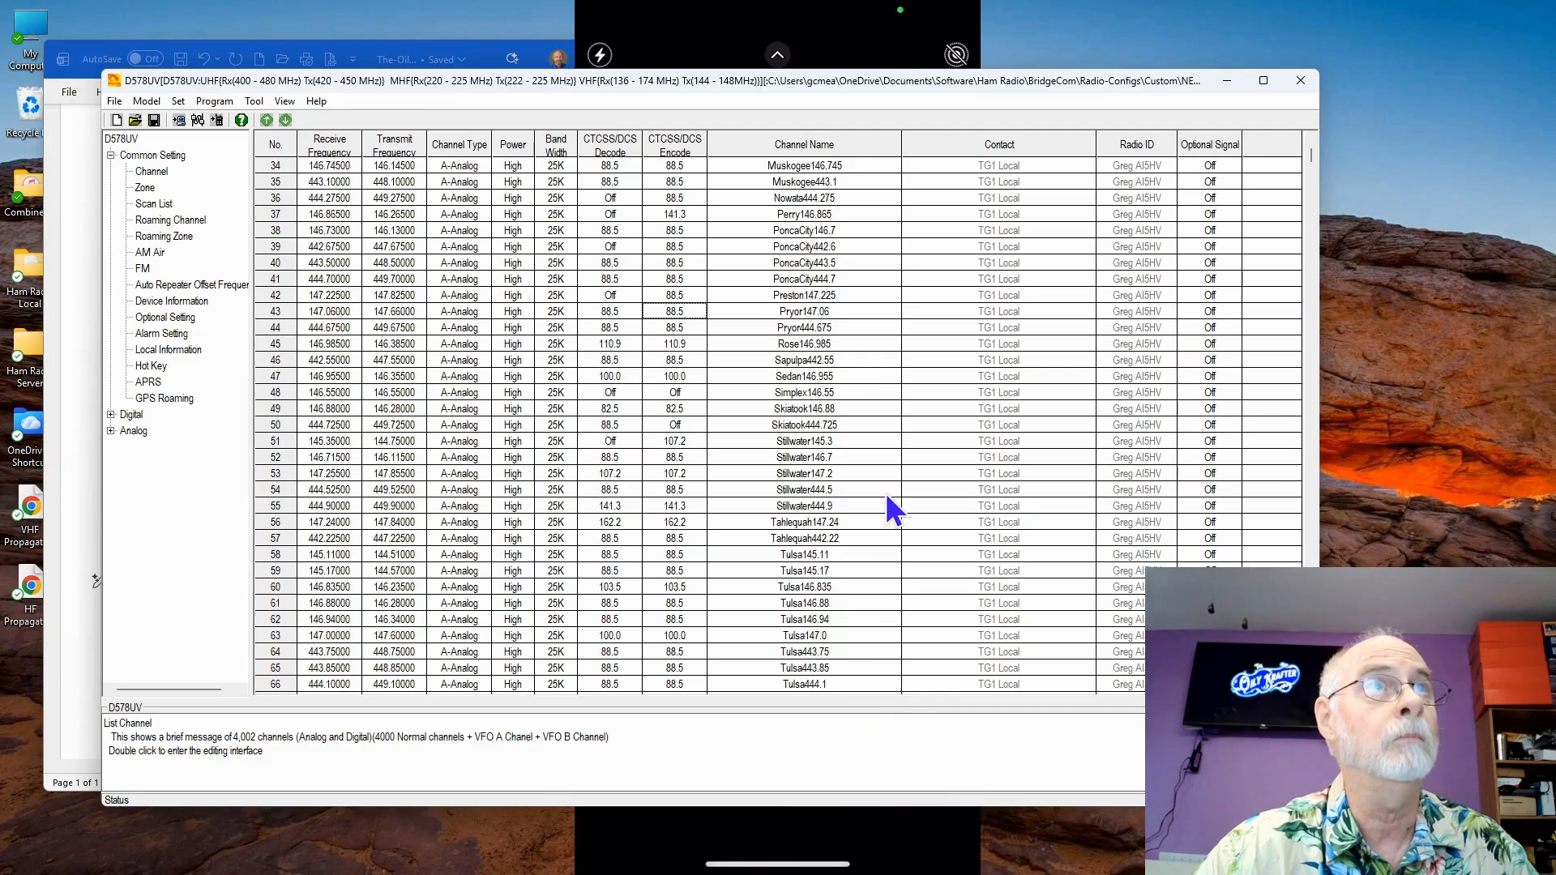
click(802, 12)
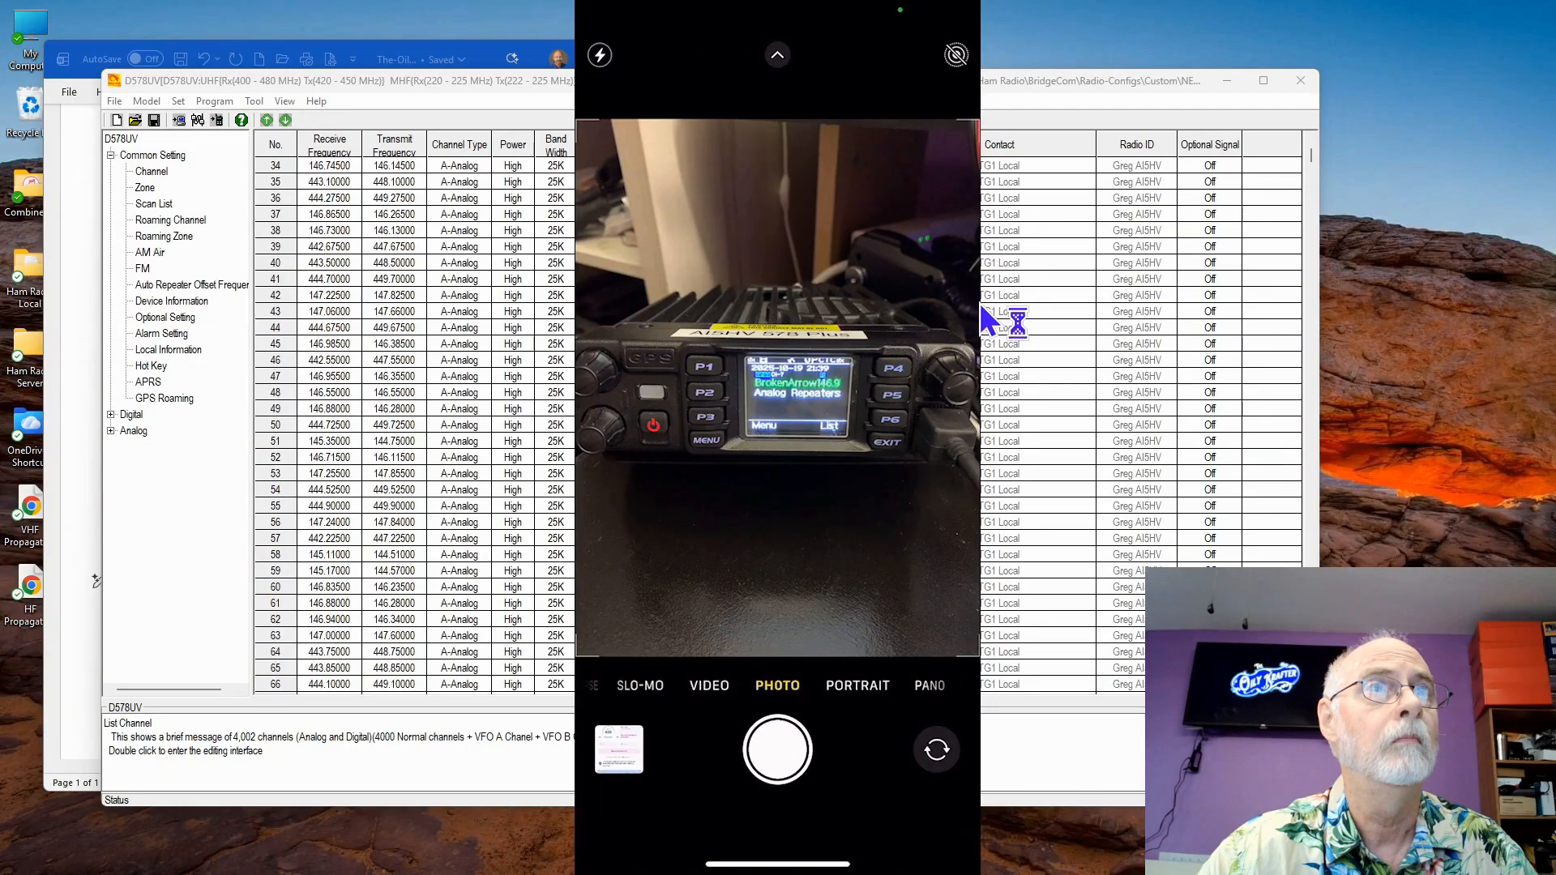
drag(979, 305, 859, 324)
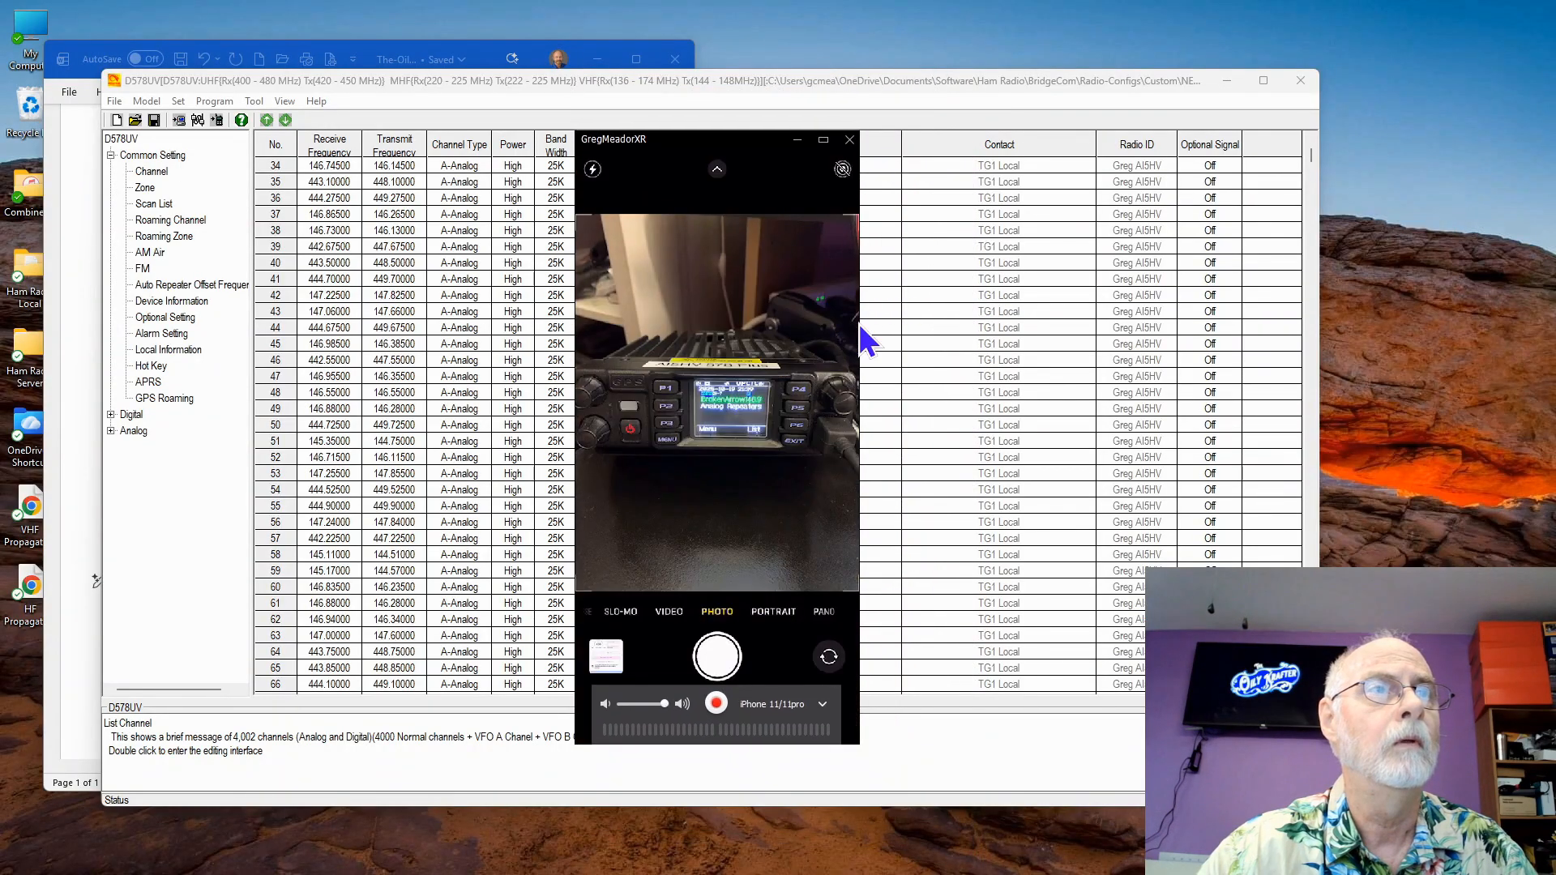
drag(750, 166, 782, 202)
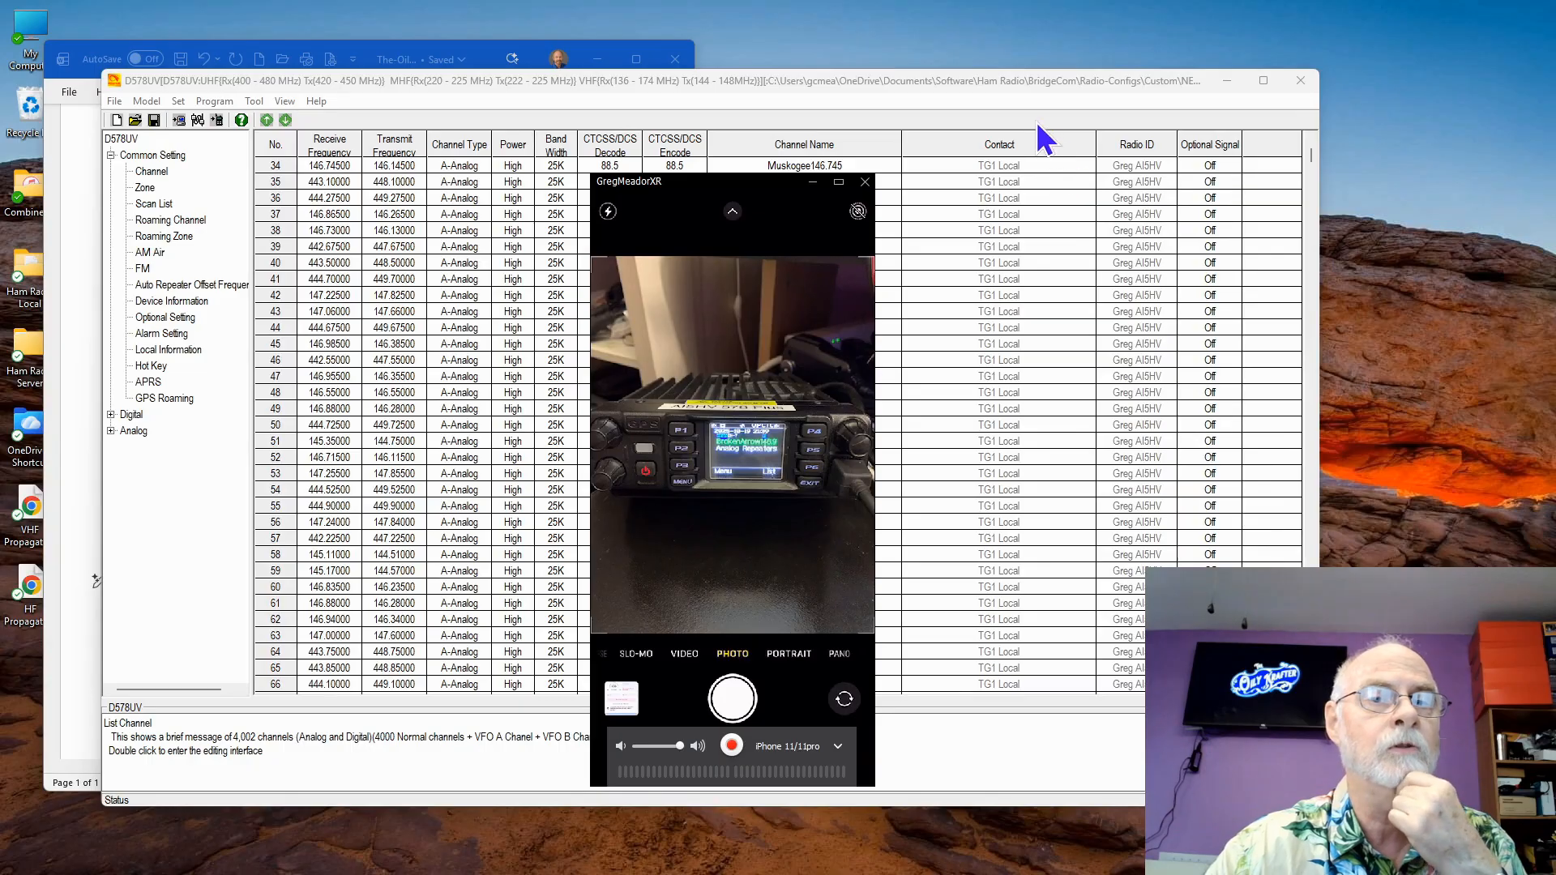
click(921, 79)
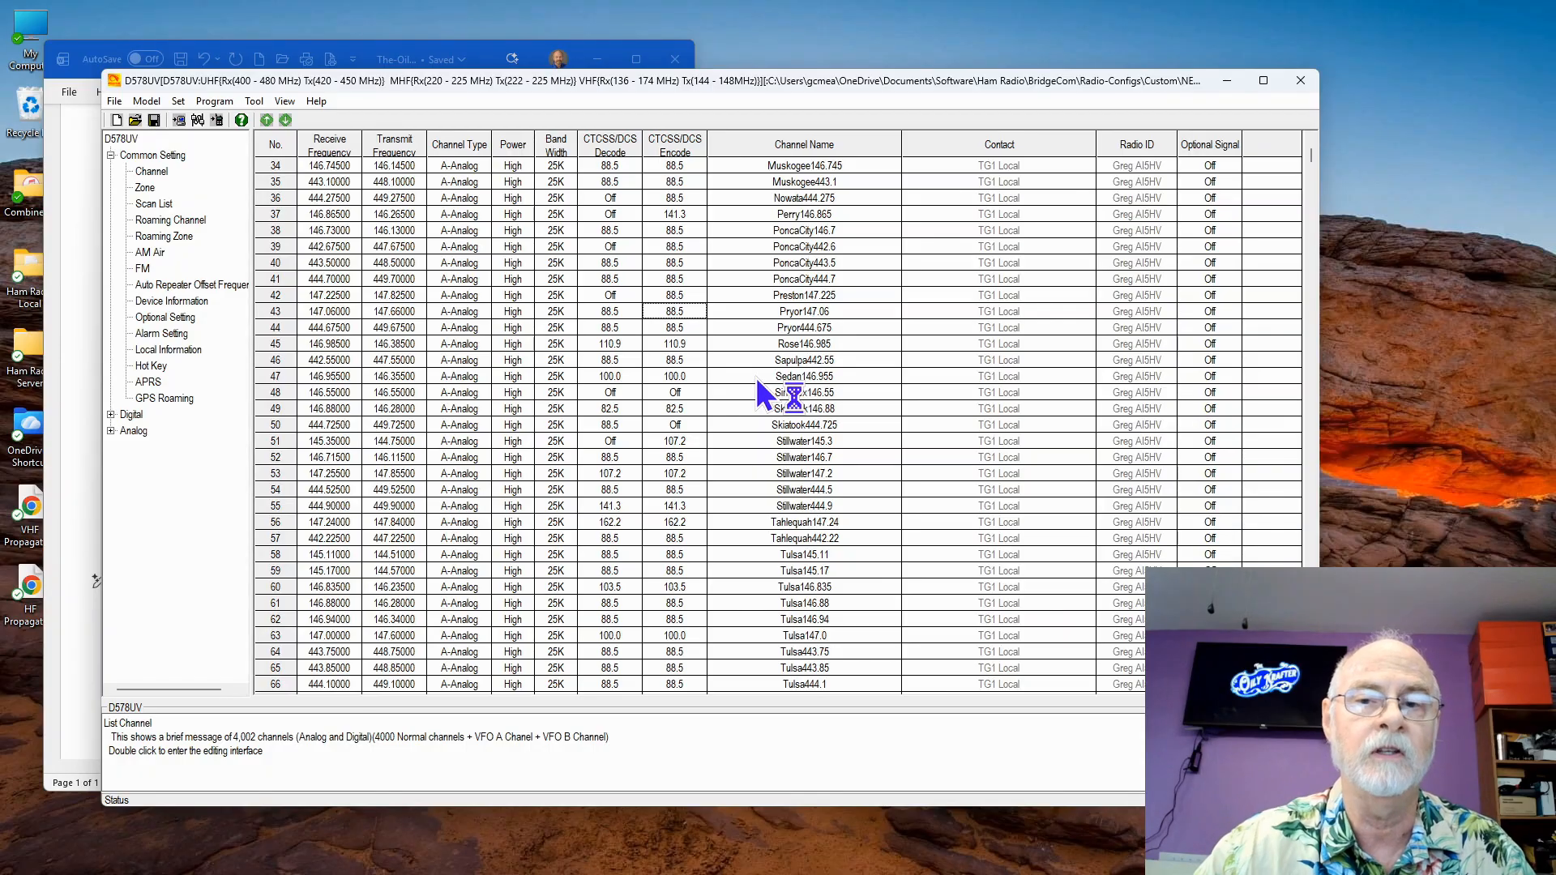
- Bring up the D878UVII code plug and inspect the Export All save location for its LST file, cancelling without exporting
drag(1555, 131, 766, 125)
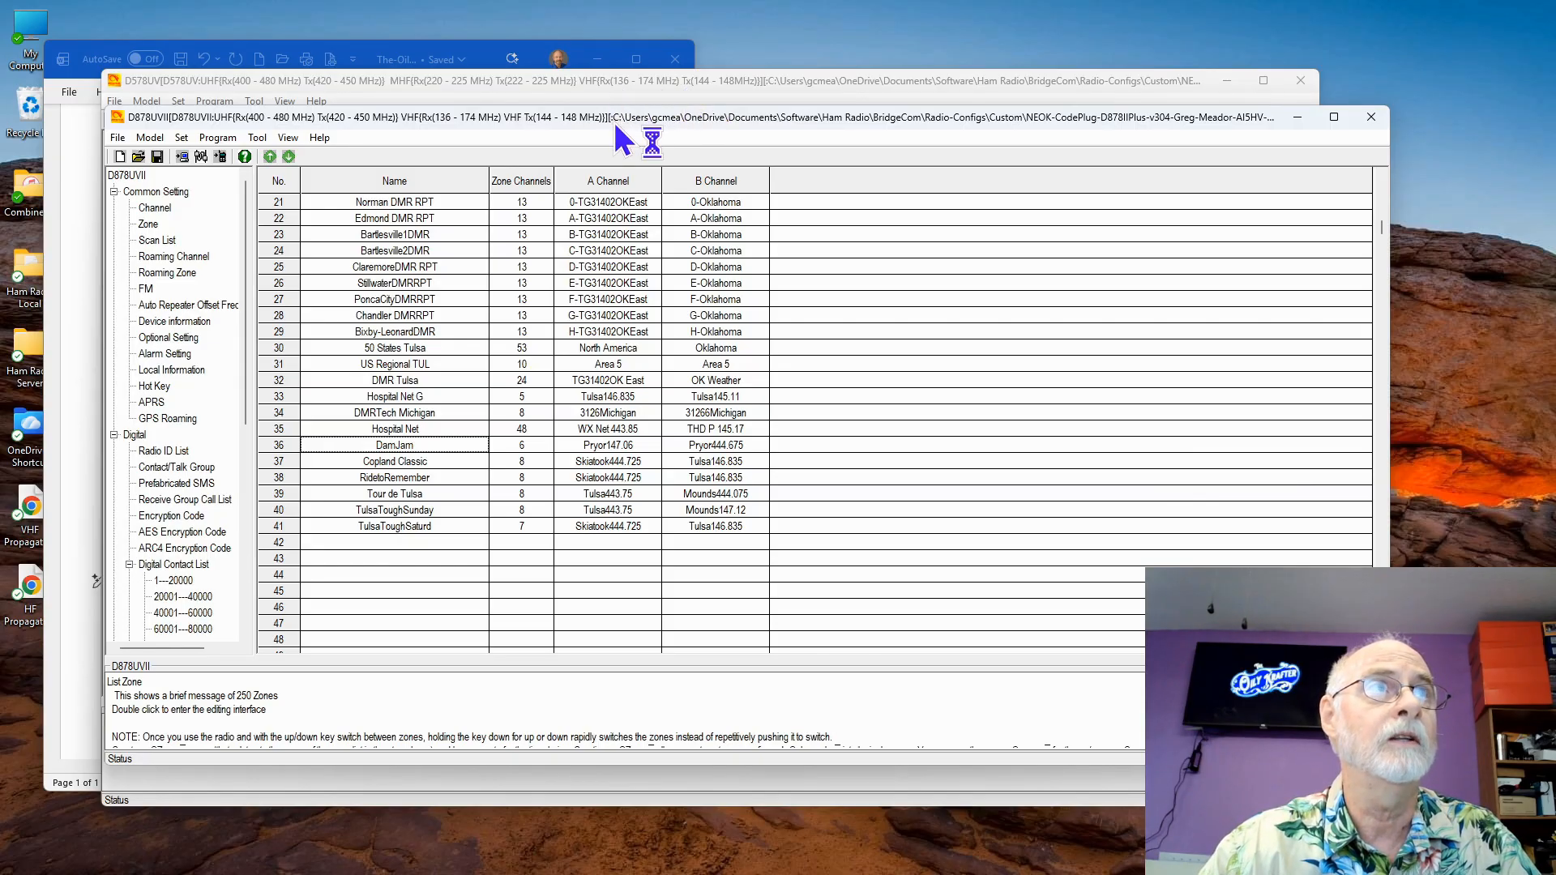
drag(616, 126, 625, 122)
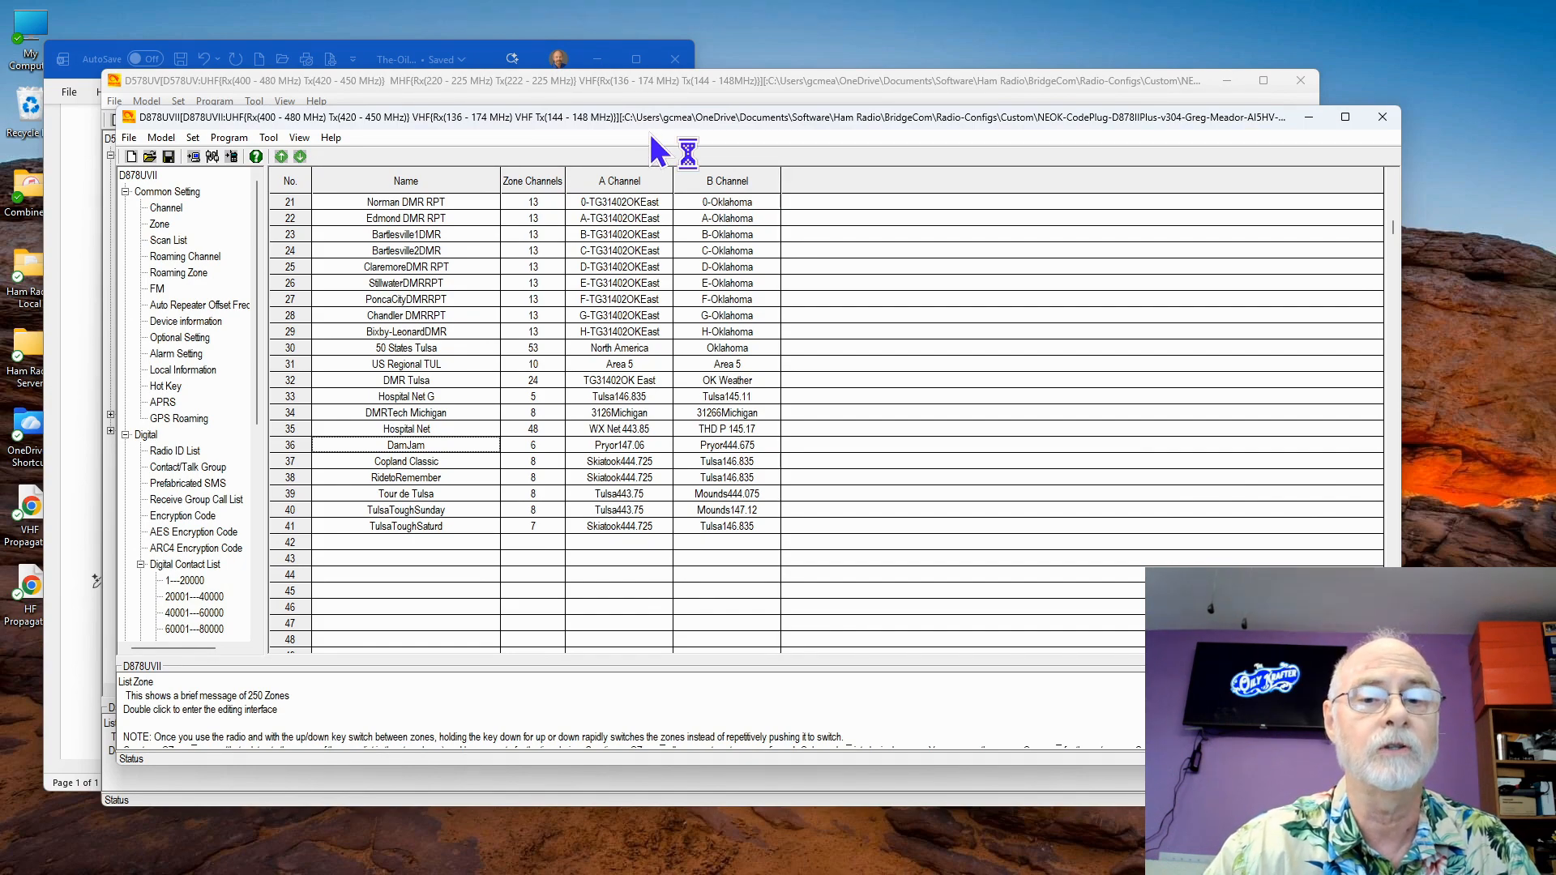
click(271, 136)
click(303, 193)
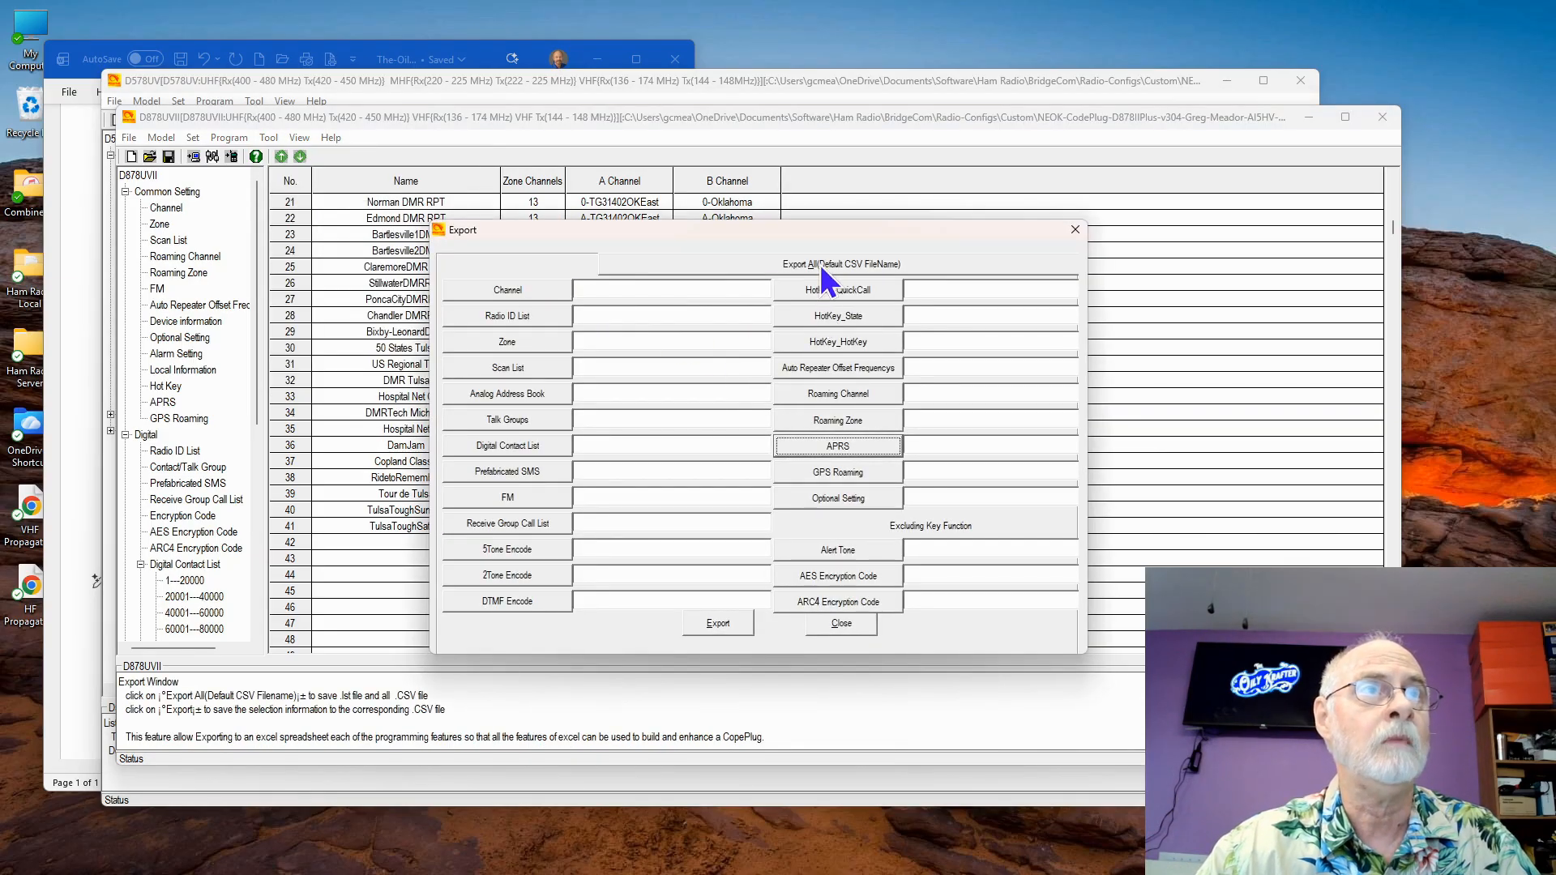
click(820, 264)
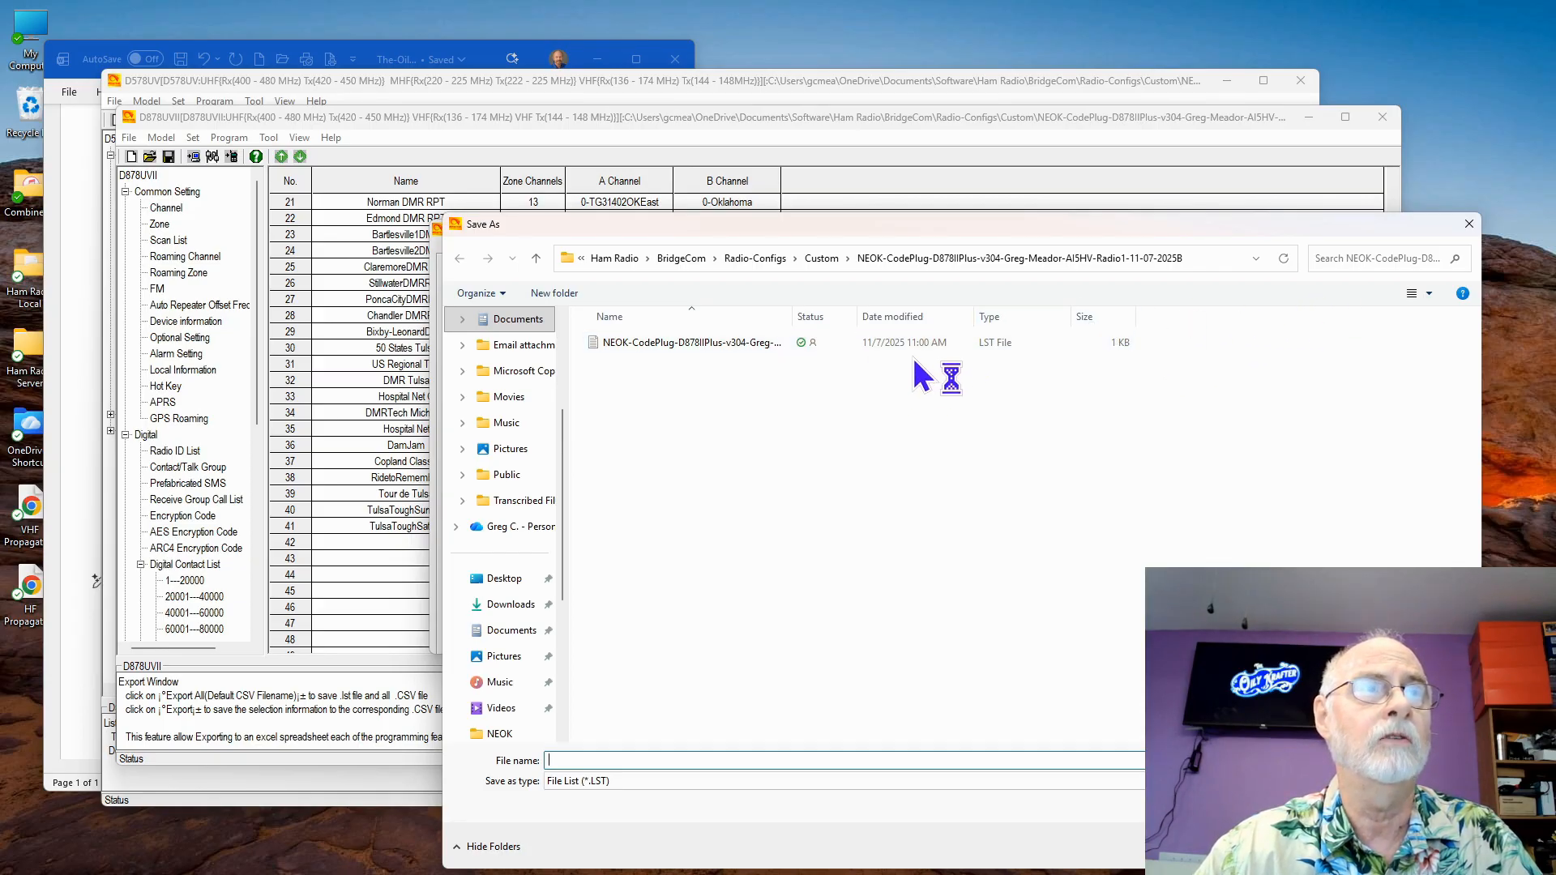
drag(795, 317, 941, 318)
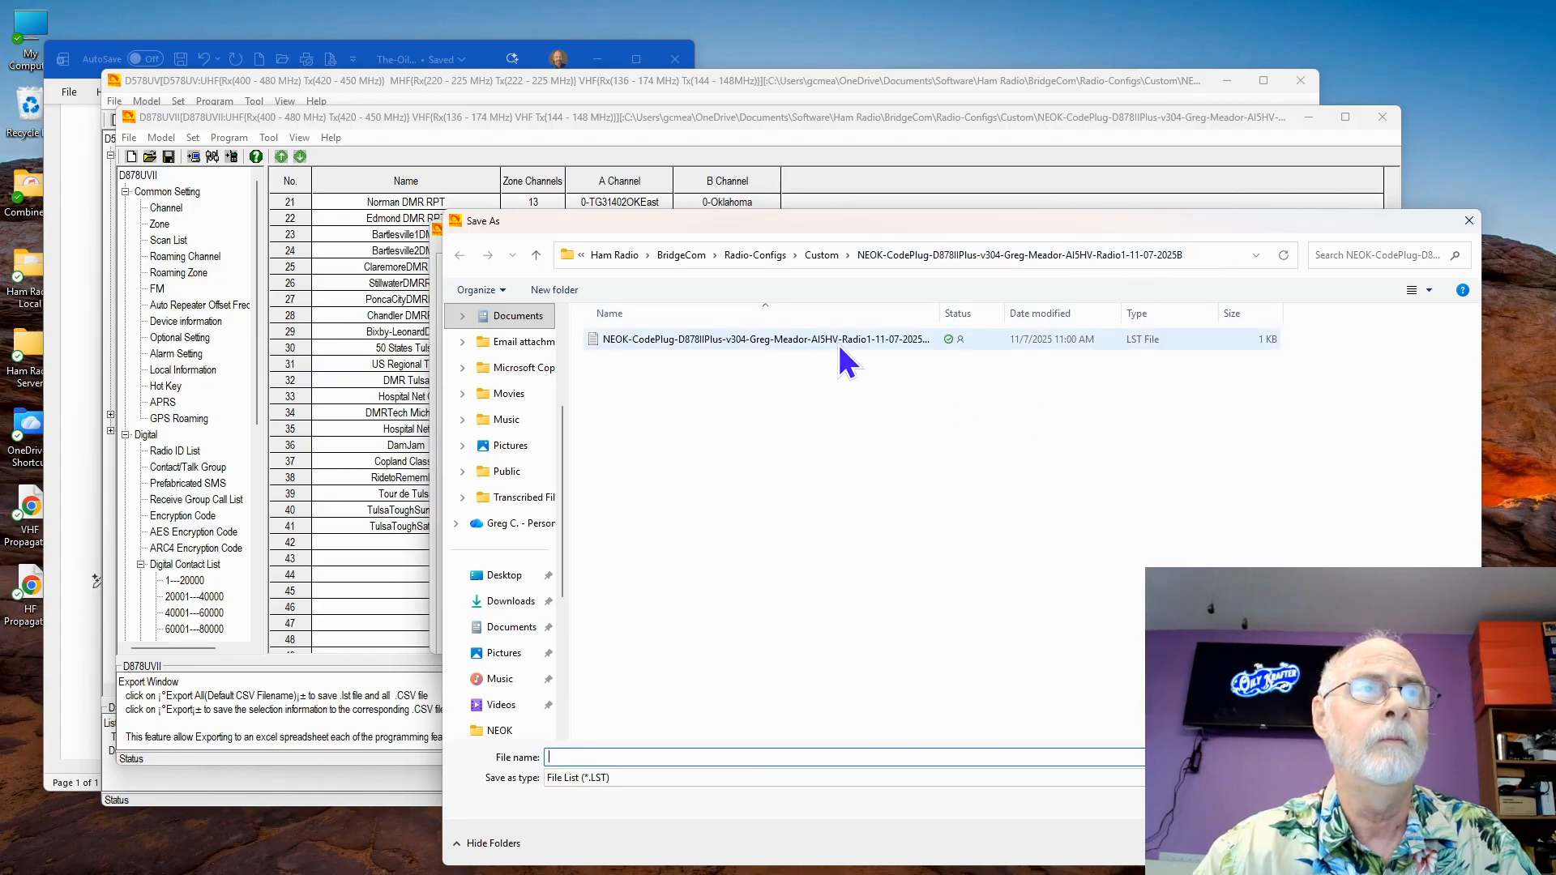
key(Escape)
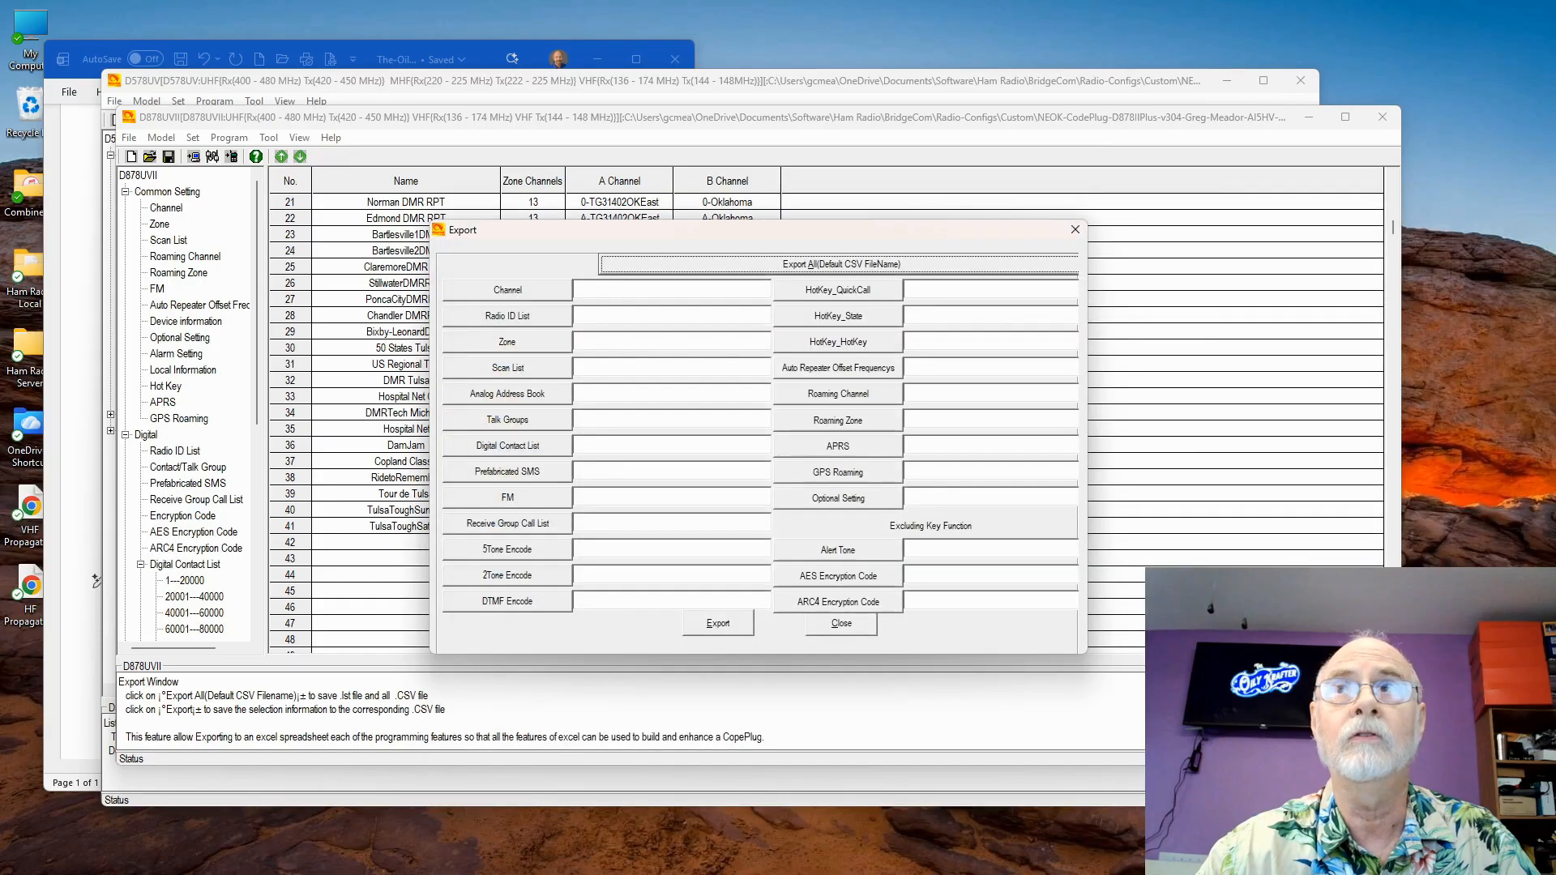
- Look through the exported CSV files in the D878UVII code plug folder, closing the folder and the export dialog
drag(1505, 187, 917, 139)
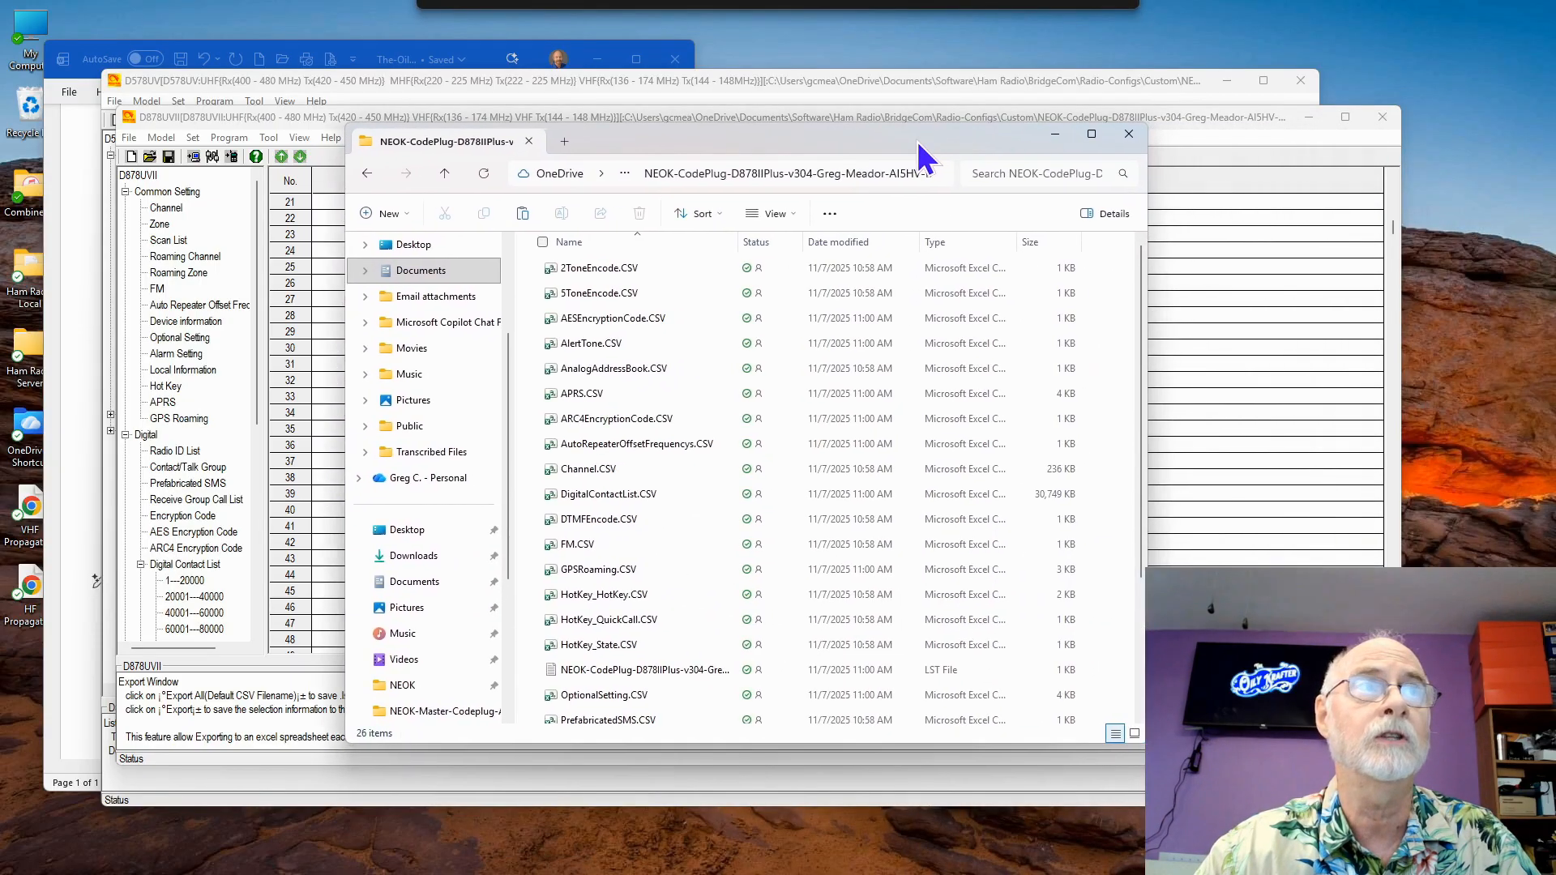
scroll(652, 308, down, 3)
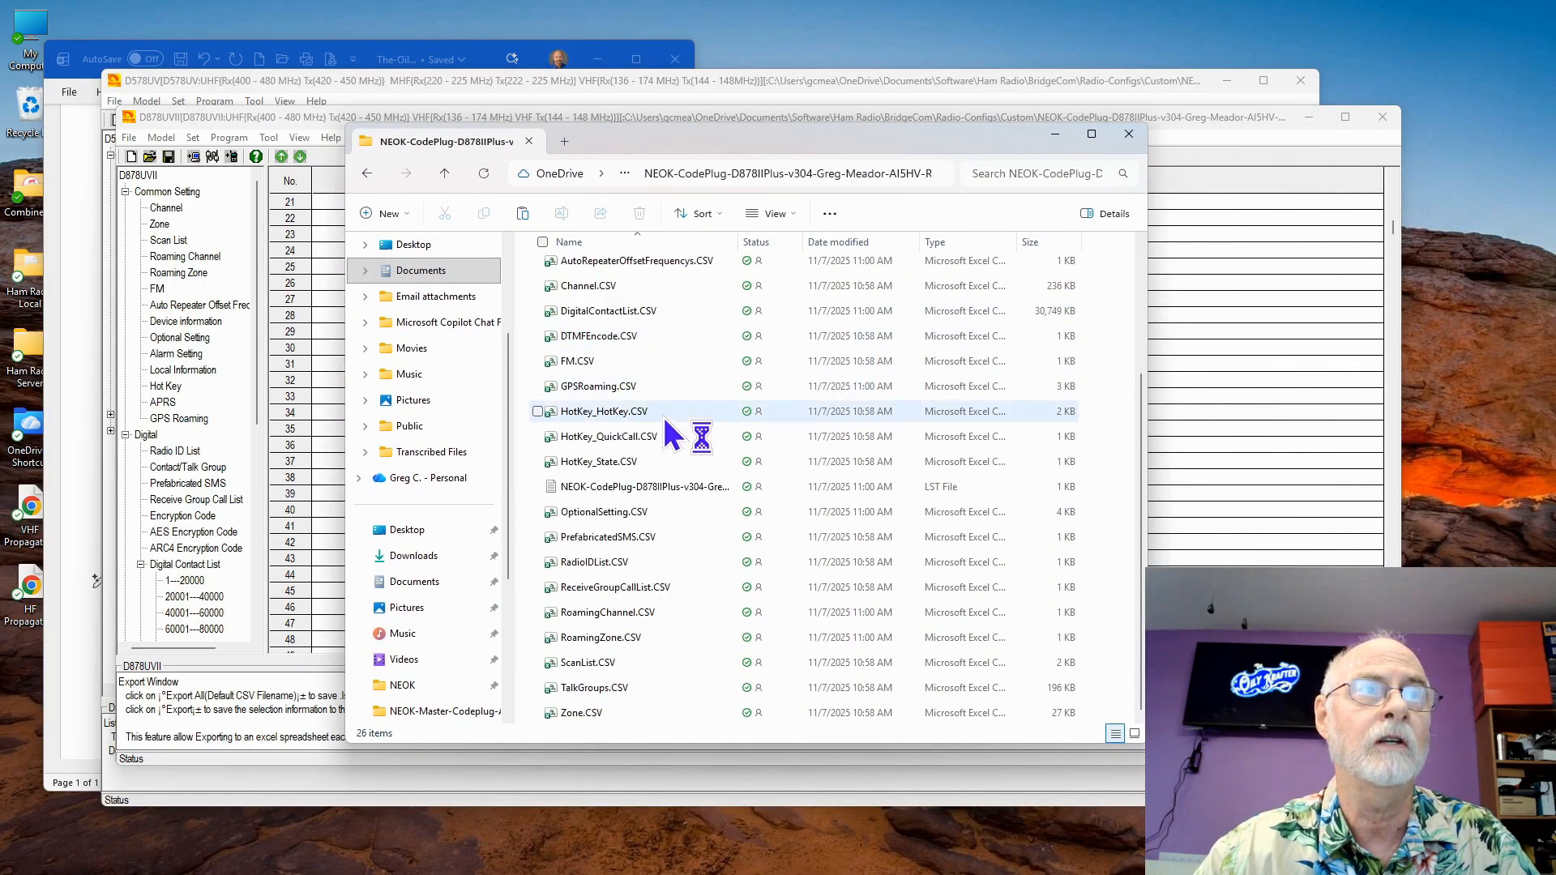
scroll(668, 431, up, 3)
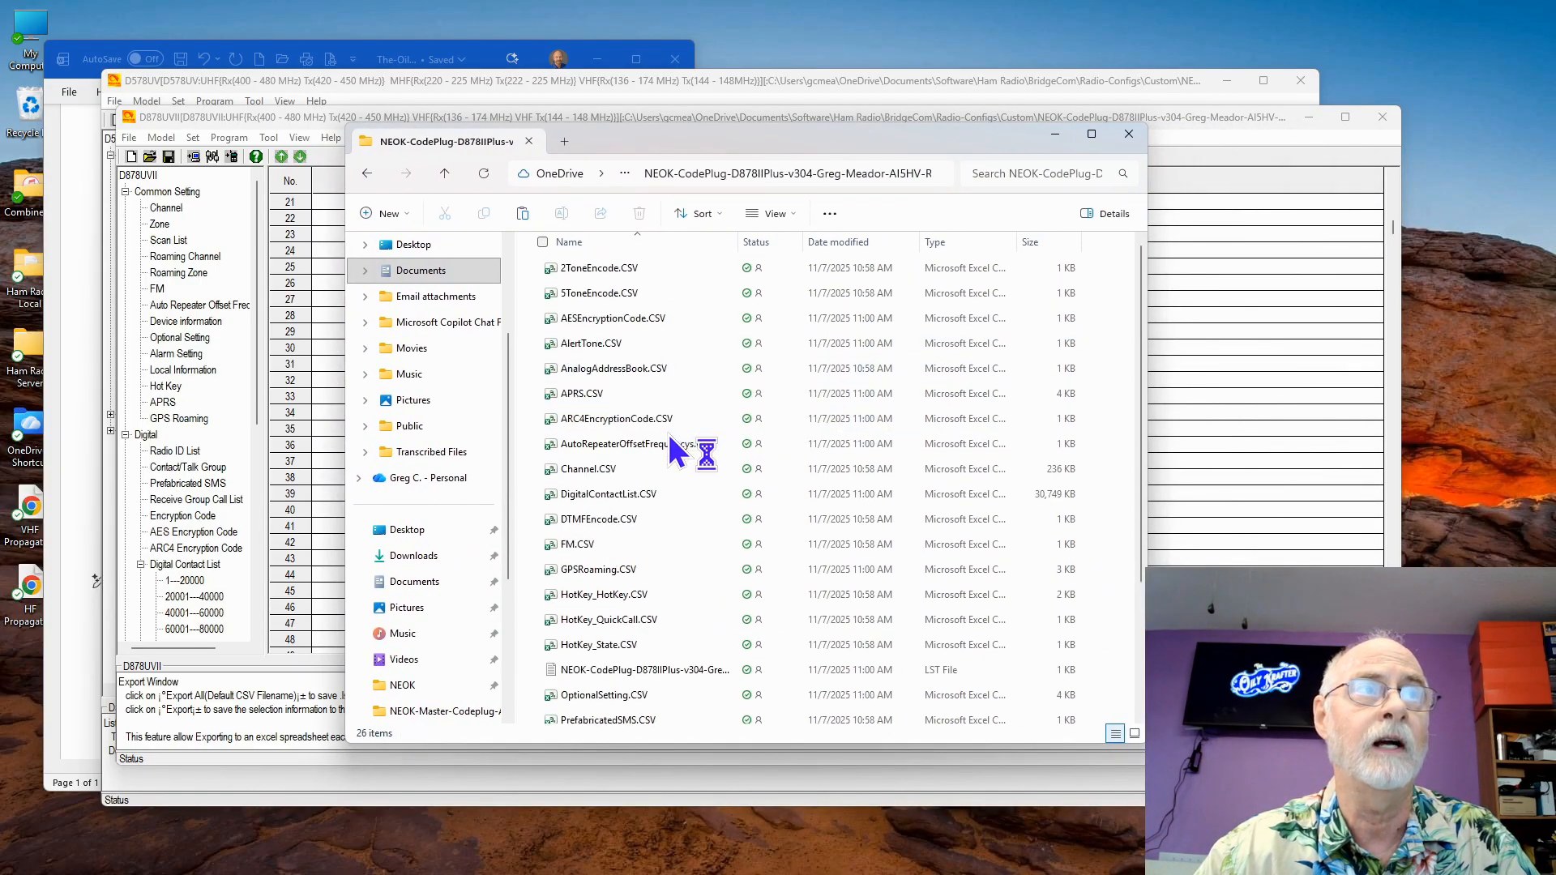
click(1129, 134)
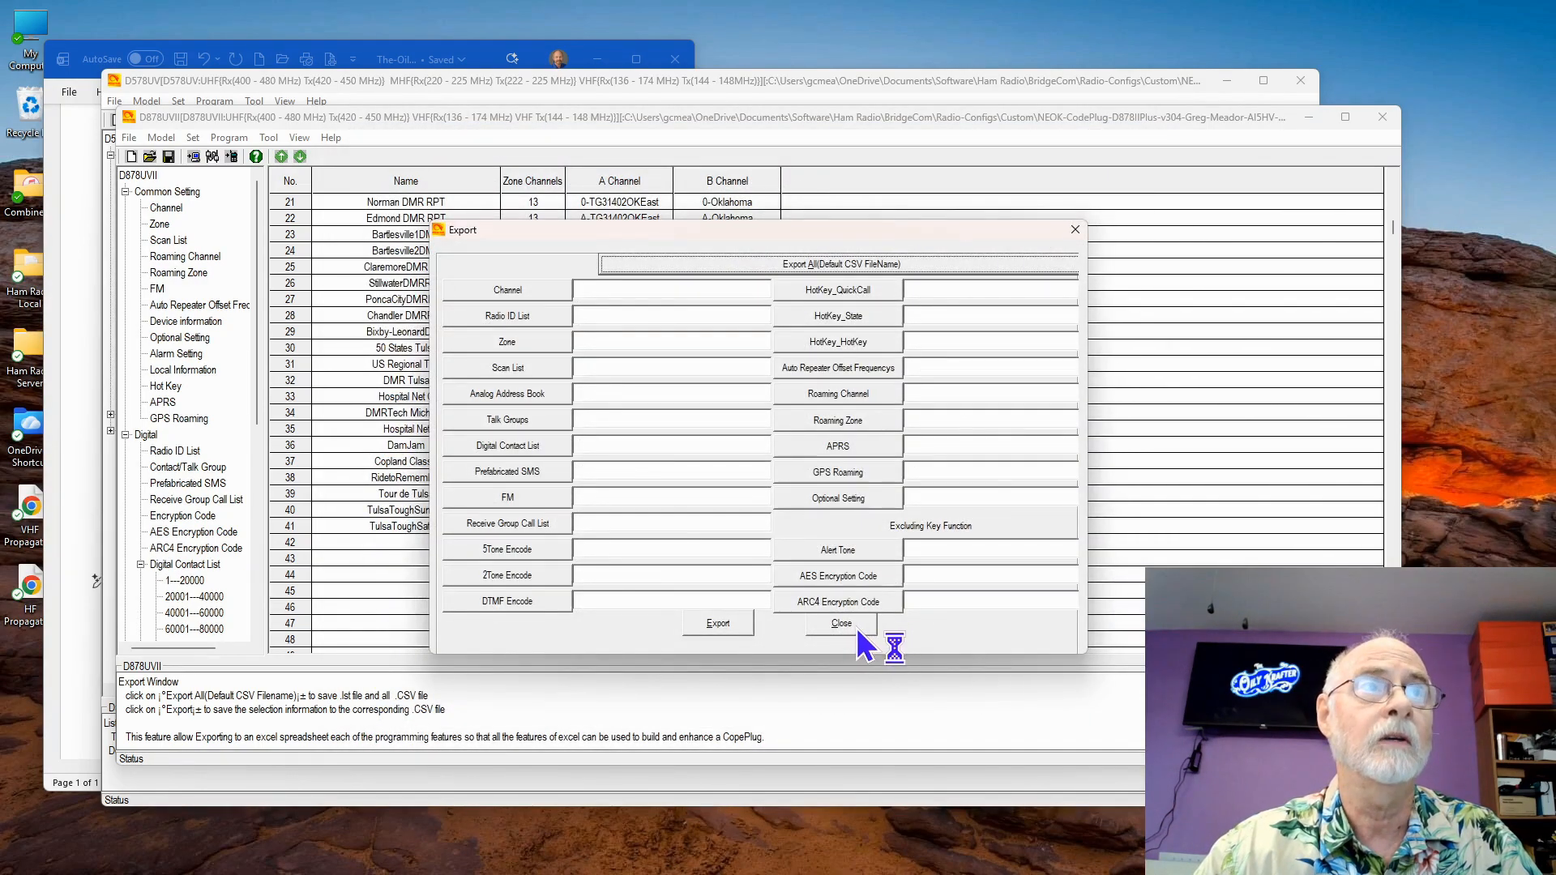
click(1075, 231)
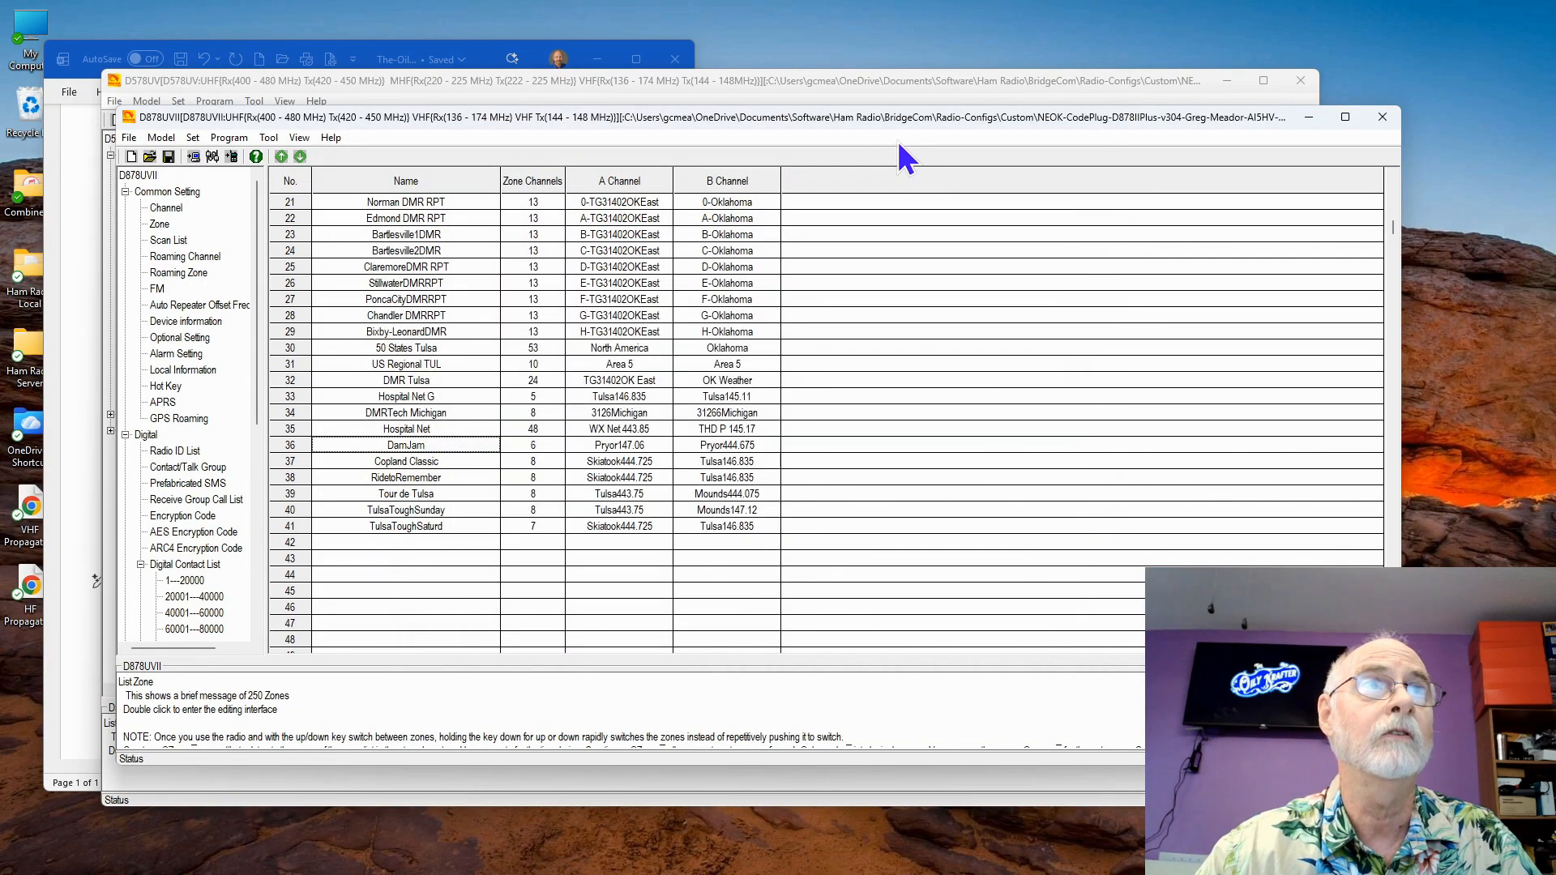
- Move the D878UVII window away and check the D578UV software's version information
drag(877, 114, 1555, 152)
drag(1184, 155, 1555, 127)
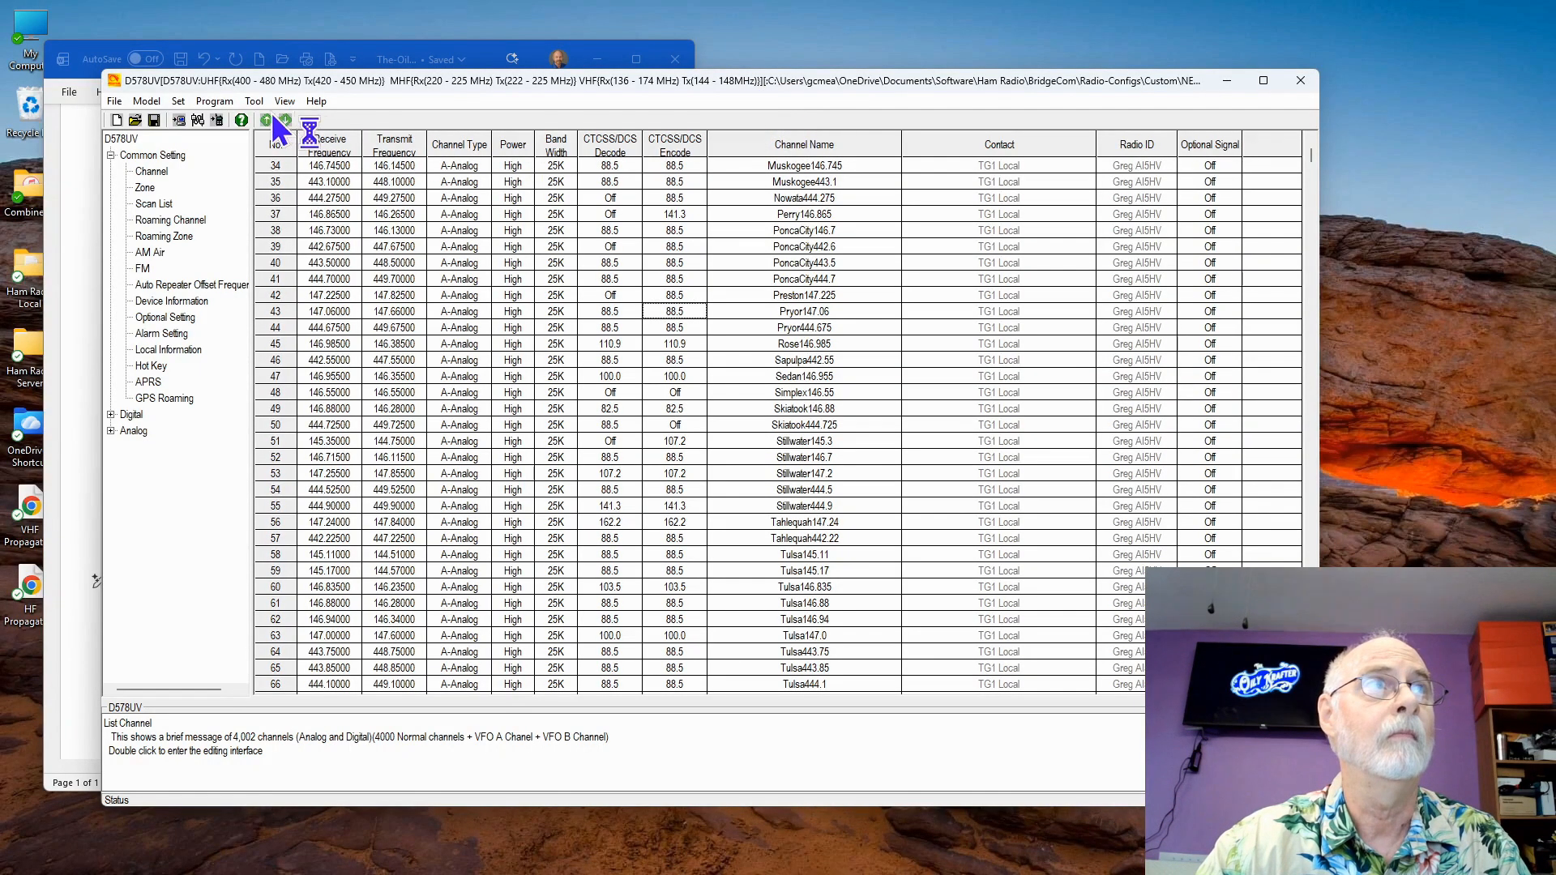
click(321, 102)
click(386, 122)
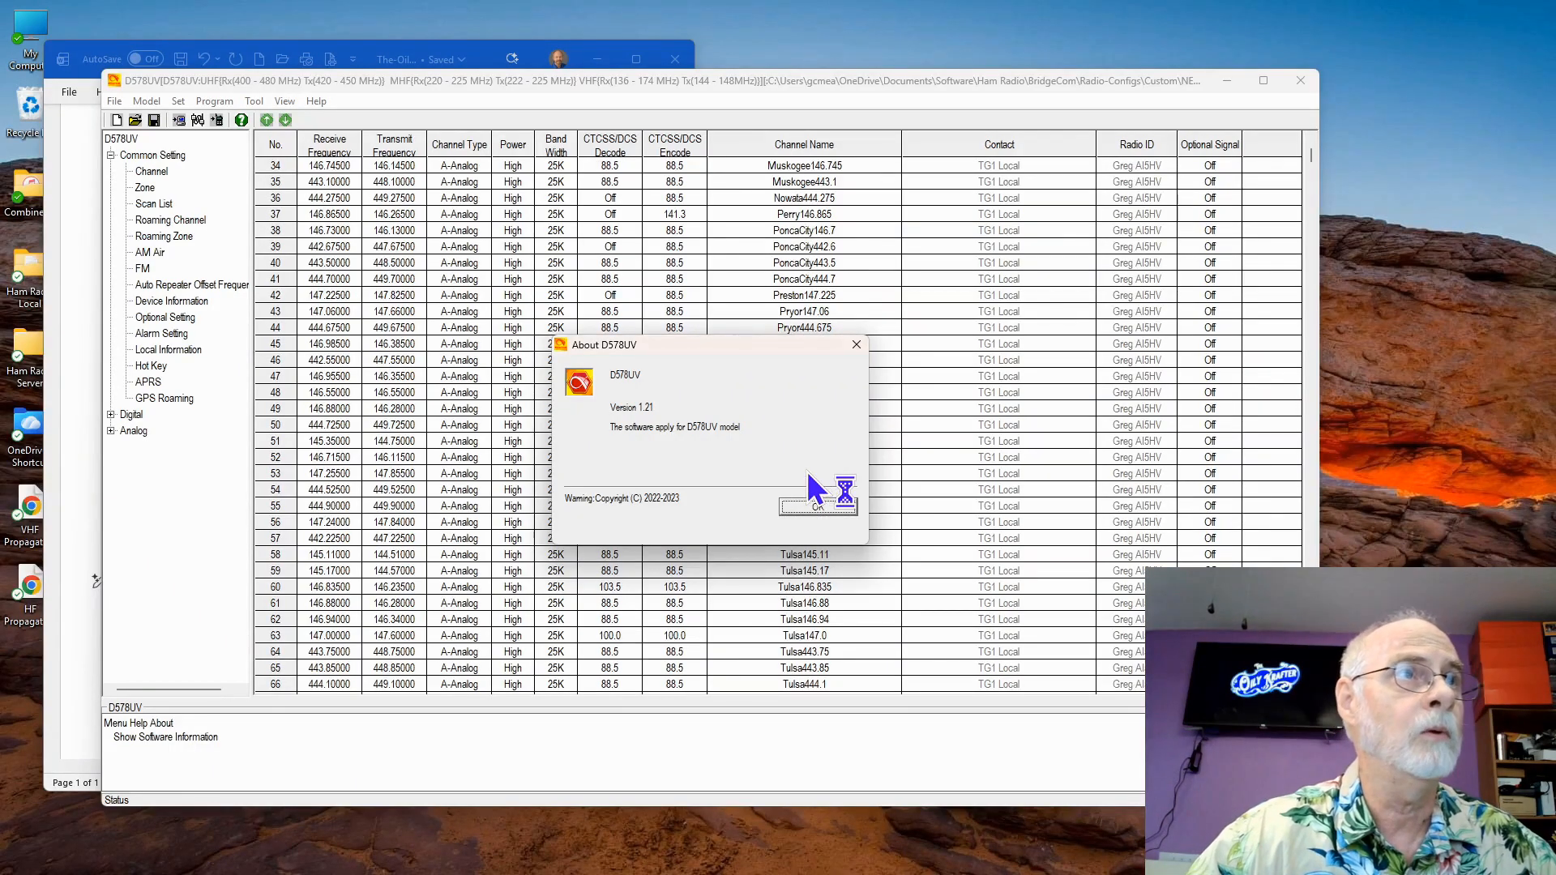
- Review the AnyTone 578 V2 CPS and firmware downloads on BridgeCom's Help Center site, returning to D578UV and closing its version information
mouse_move(523, 867)
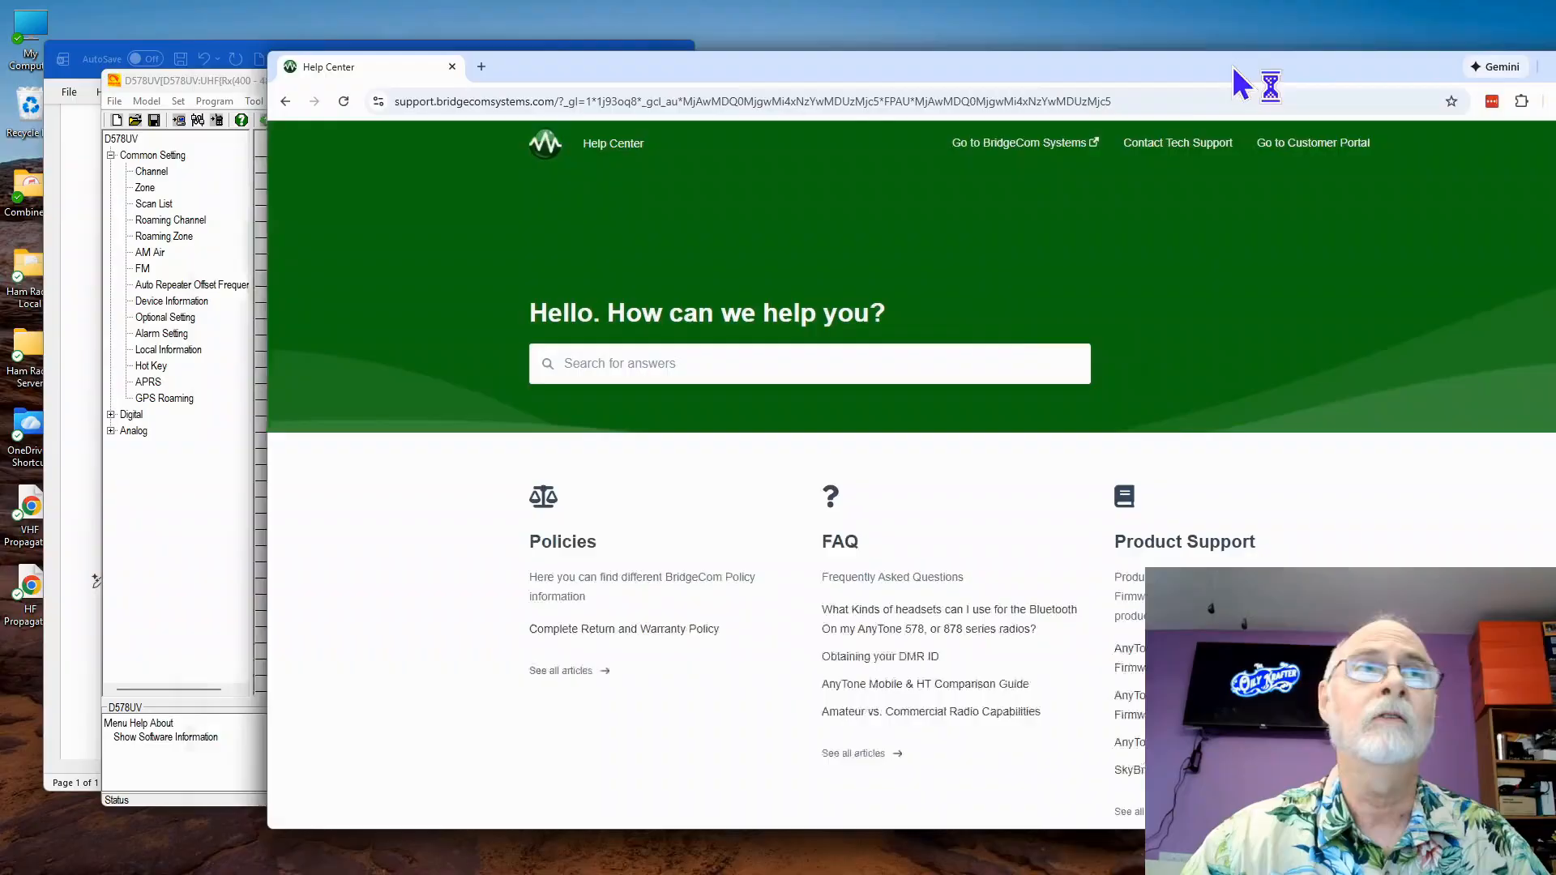
drag(1232, 67, 1004, 67)
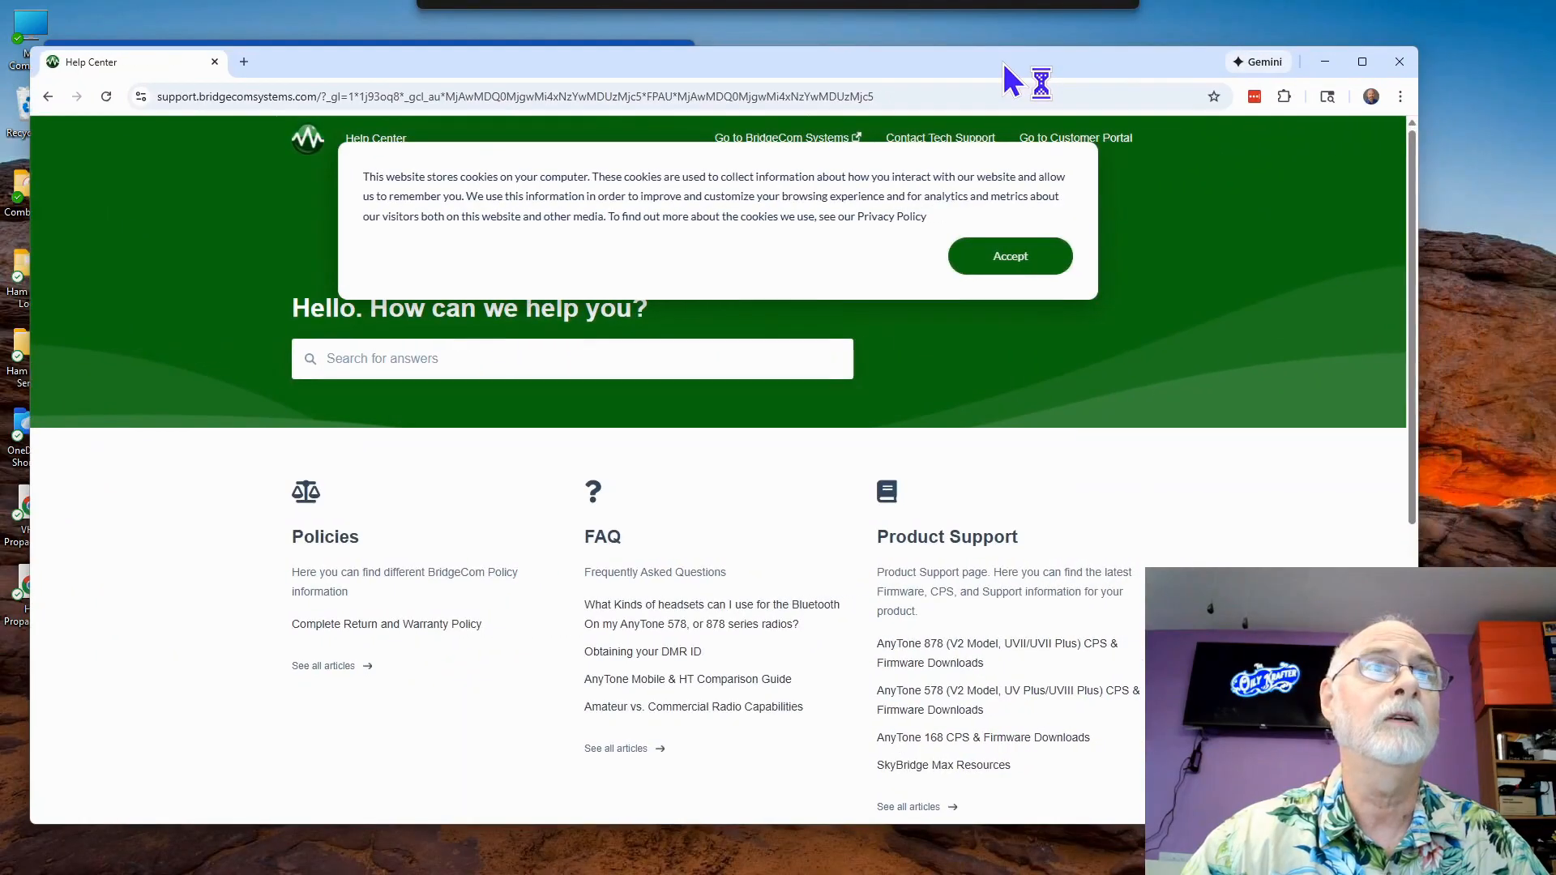
click(1039, 265)
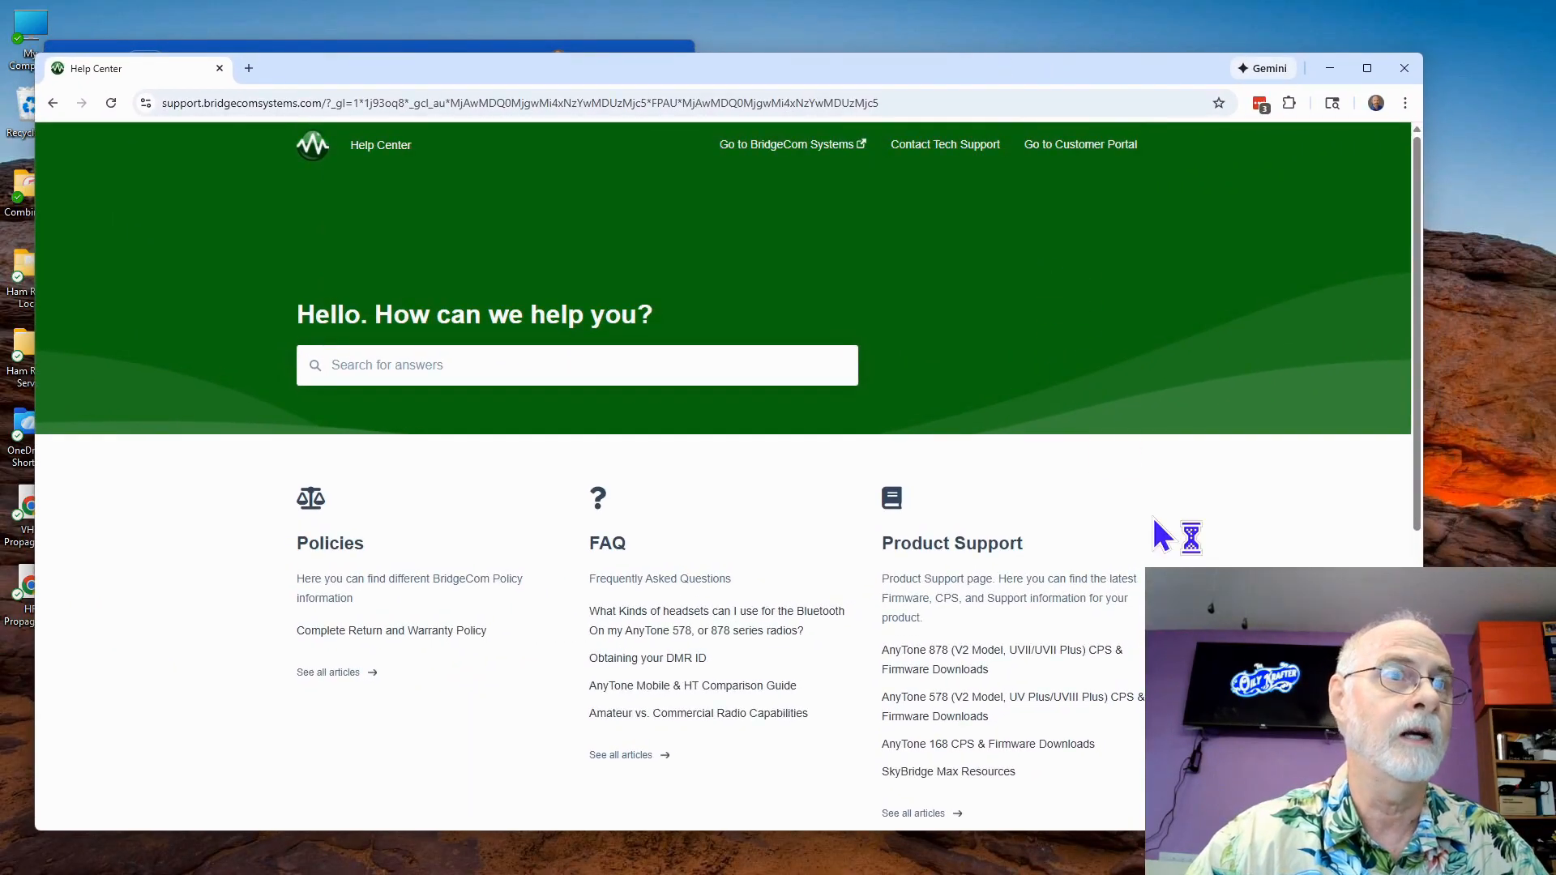
click(995, 702)
scroll(1110, 640, down, 5)
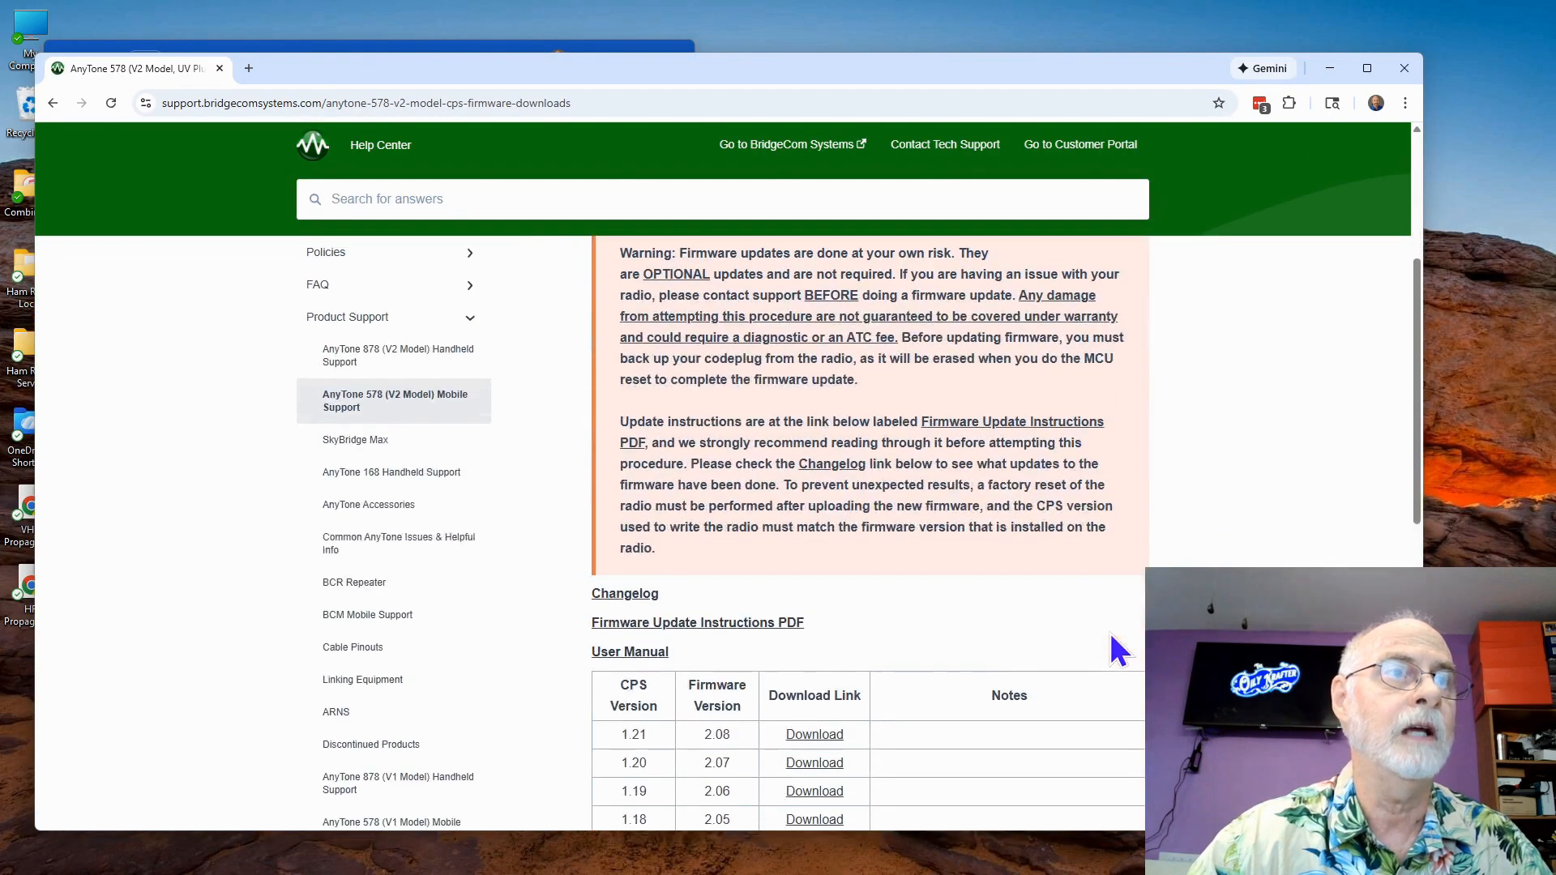
scroll(1117, 648, up, 3)
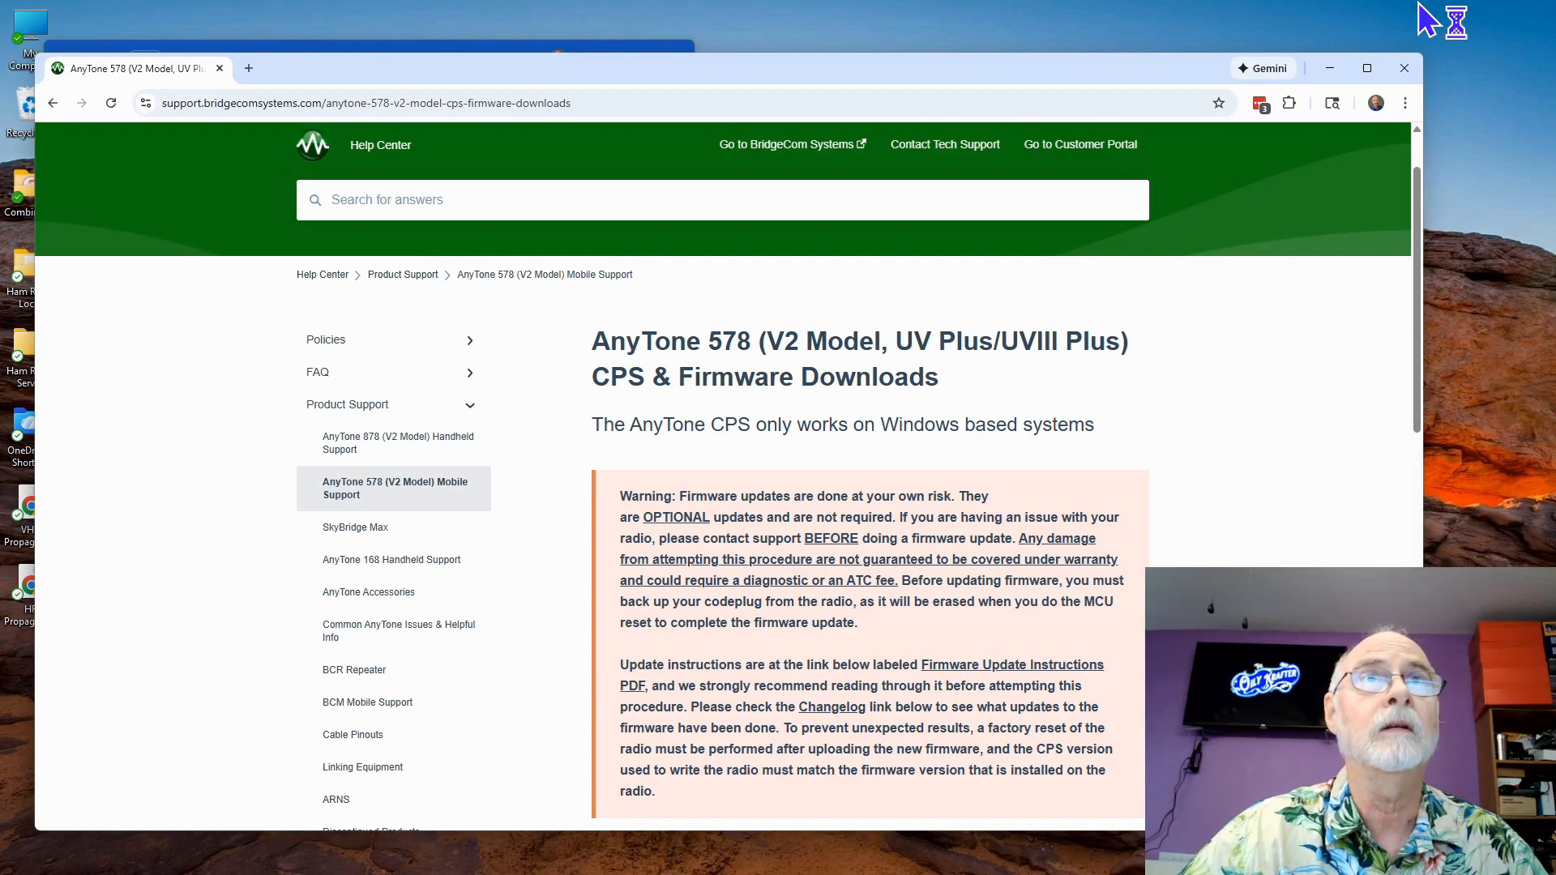
click(1329, 68)
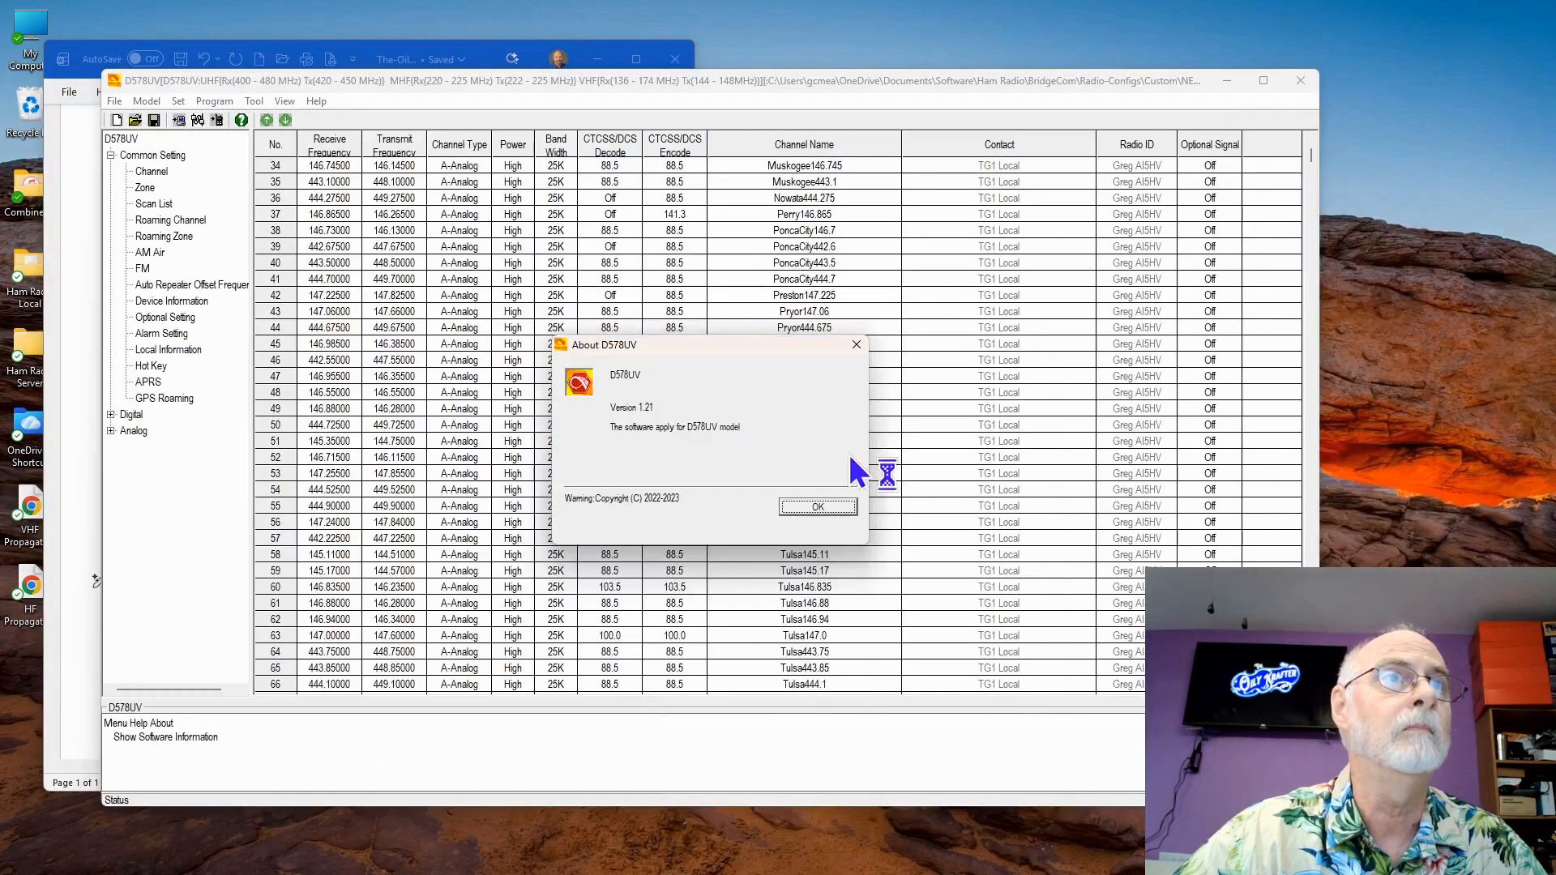
click(817, 507)
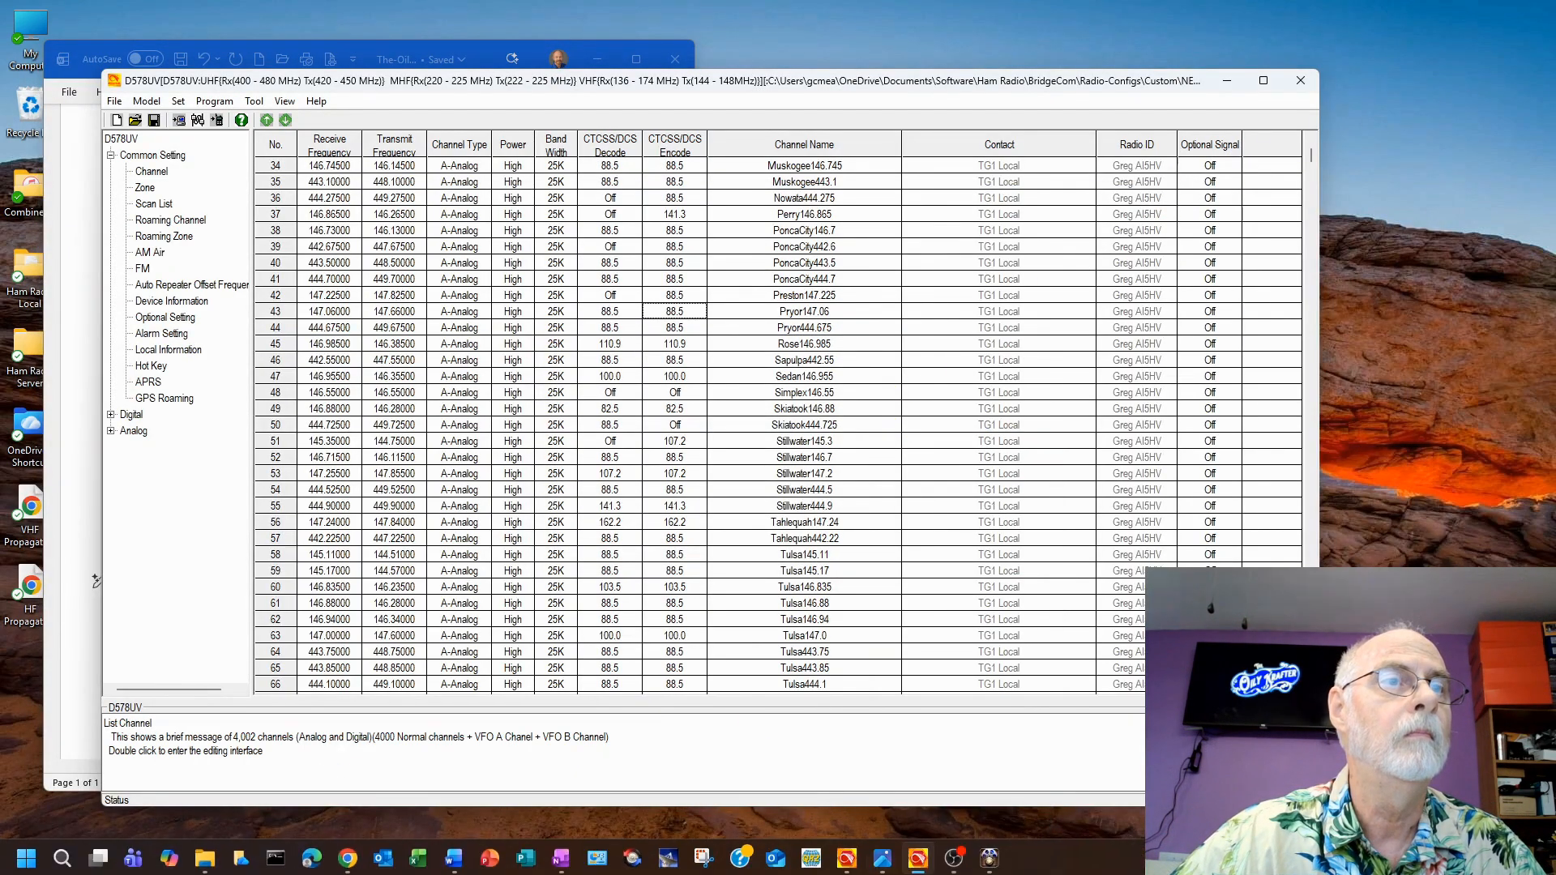
- View the radio's camera feed again and examine the AnyTone 578 table pairing CPS versions with firmware versions, returning to D578UV
click(985, 861)
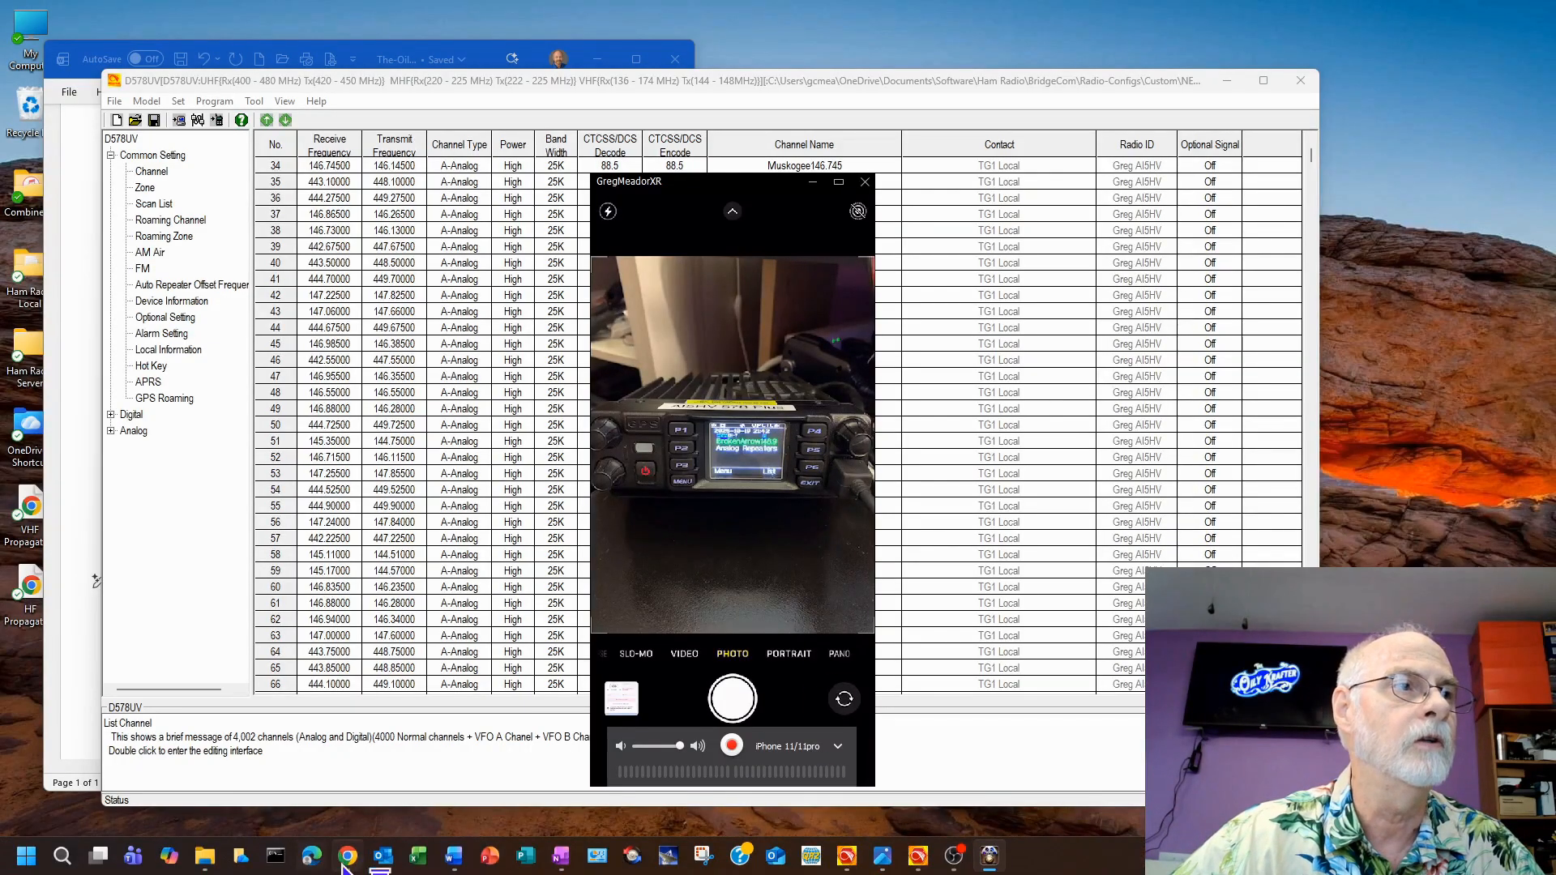
click(348, 863)
scroll(872, 605, down, 6)
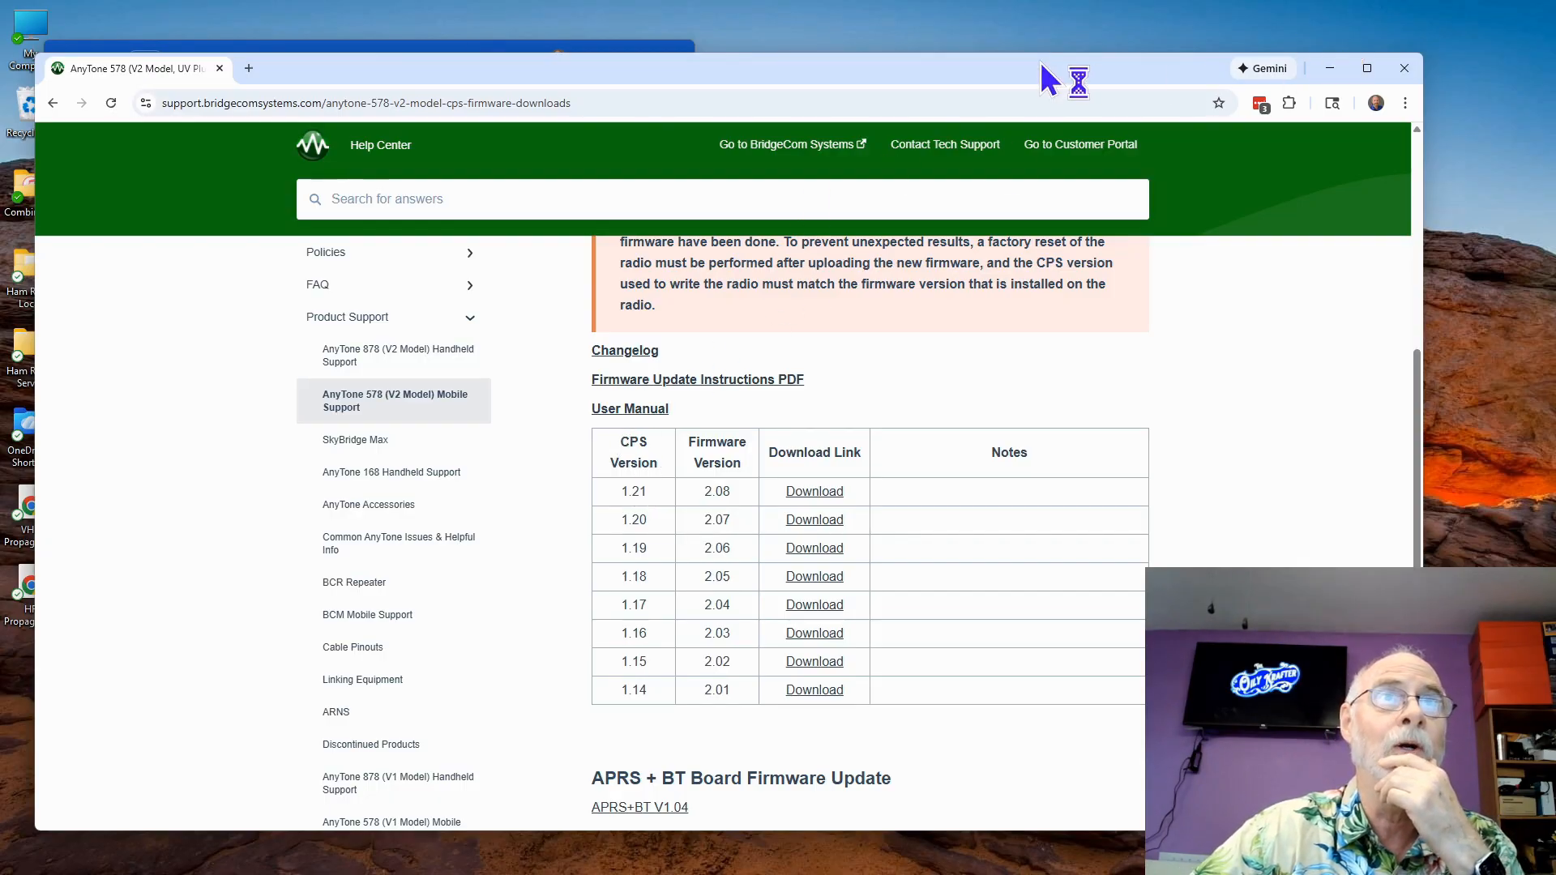
drag(1042, 69, 1555, 121)
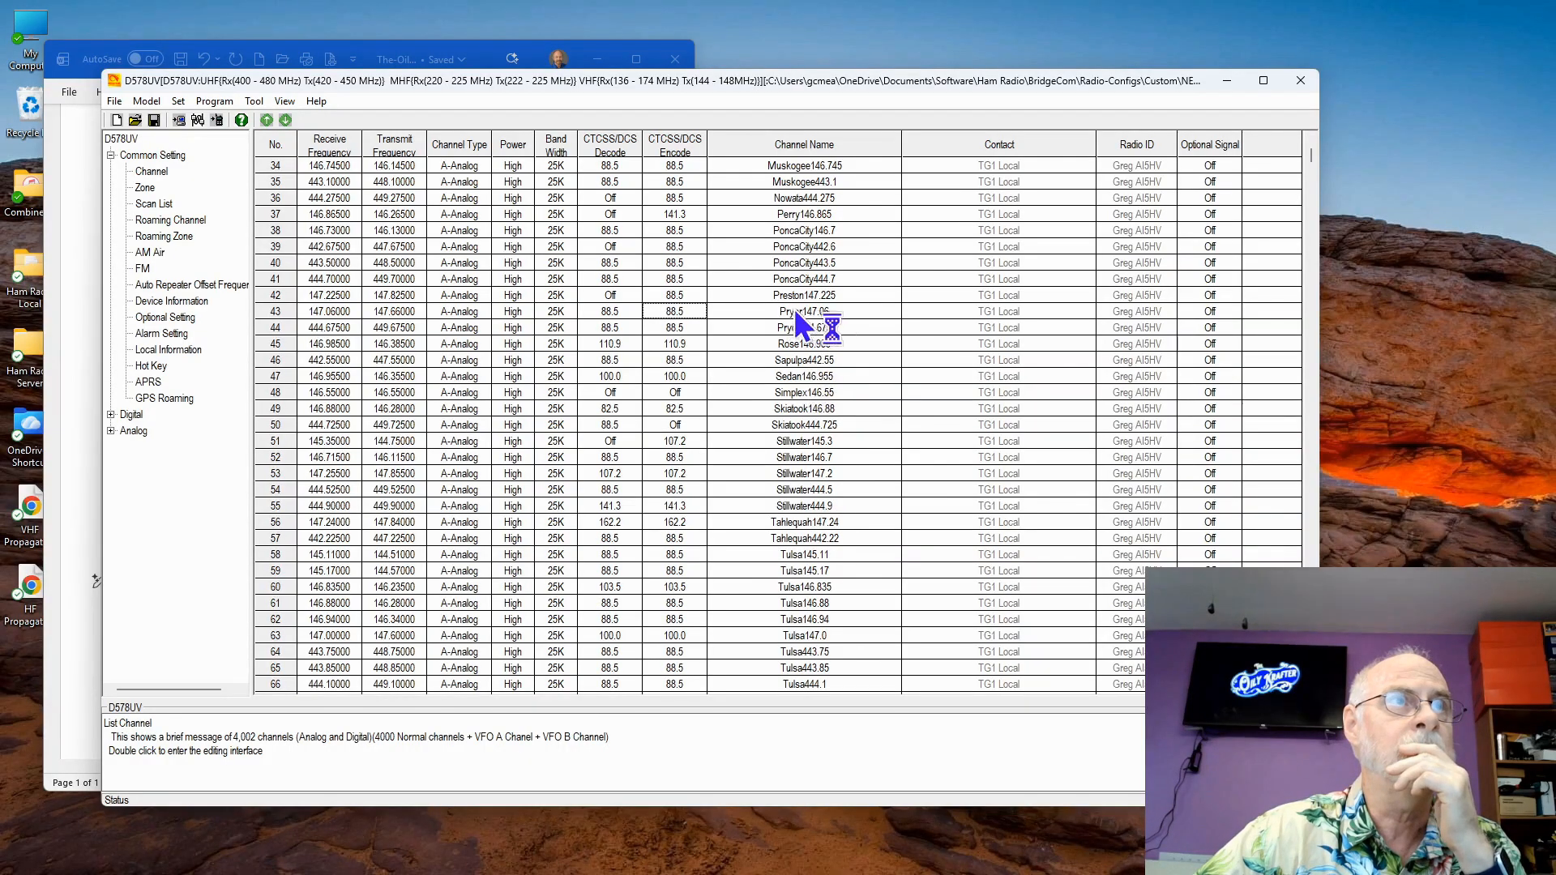
- Inspect the channel settings of Pryor147.06 and Pryor444.675, closing each without changes
double_click(616, 311)
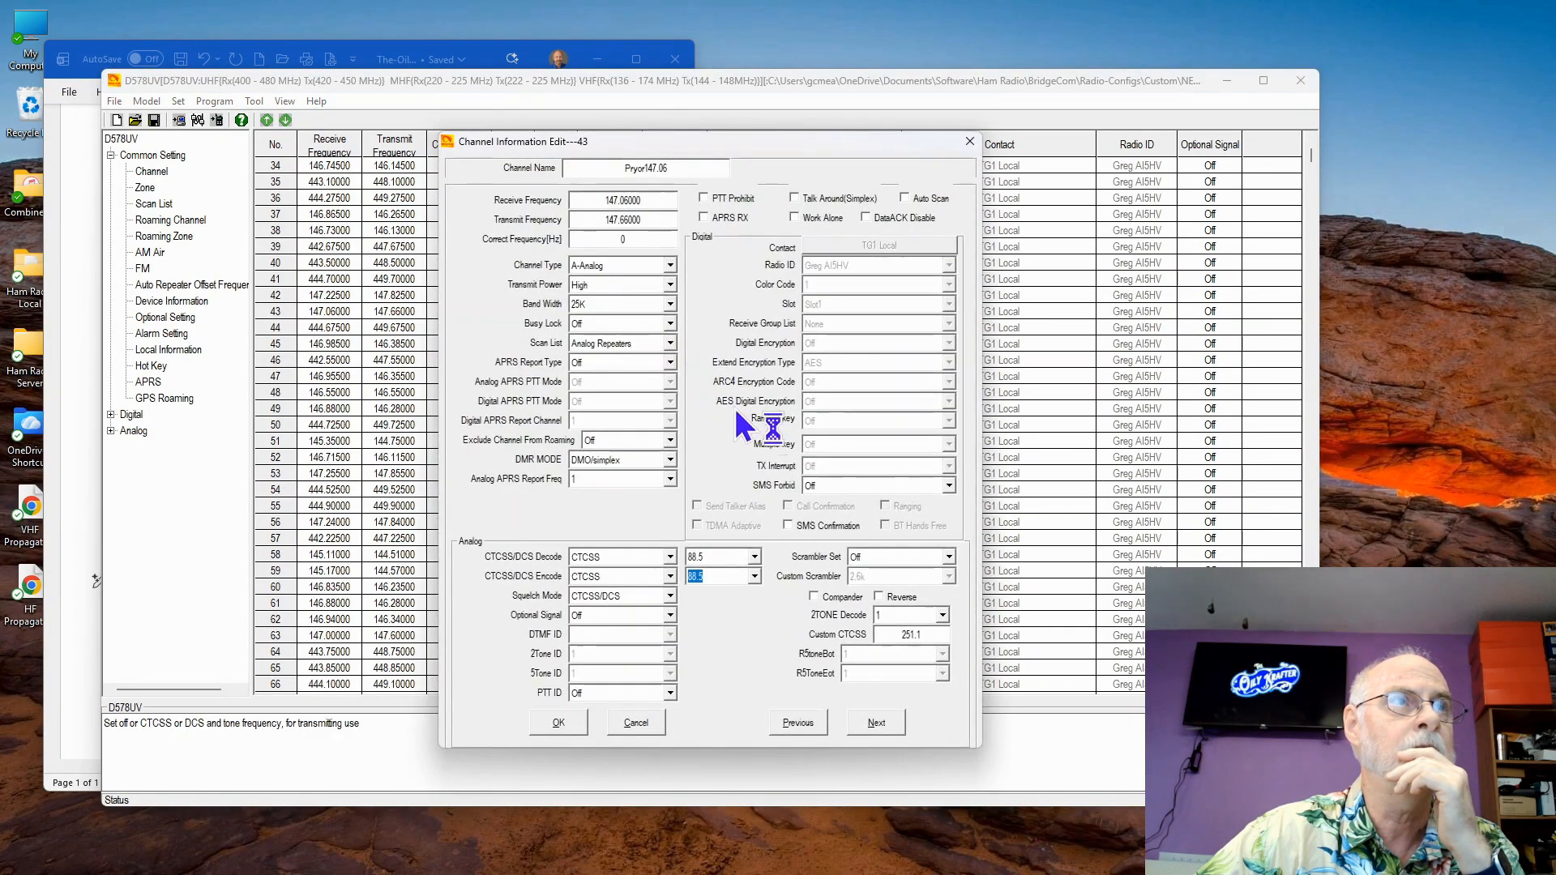
click(648, 726)
double_click(684, 330)
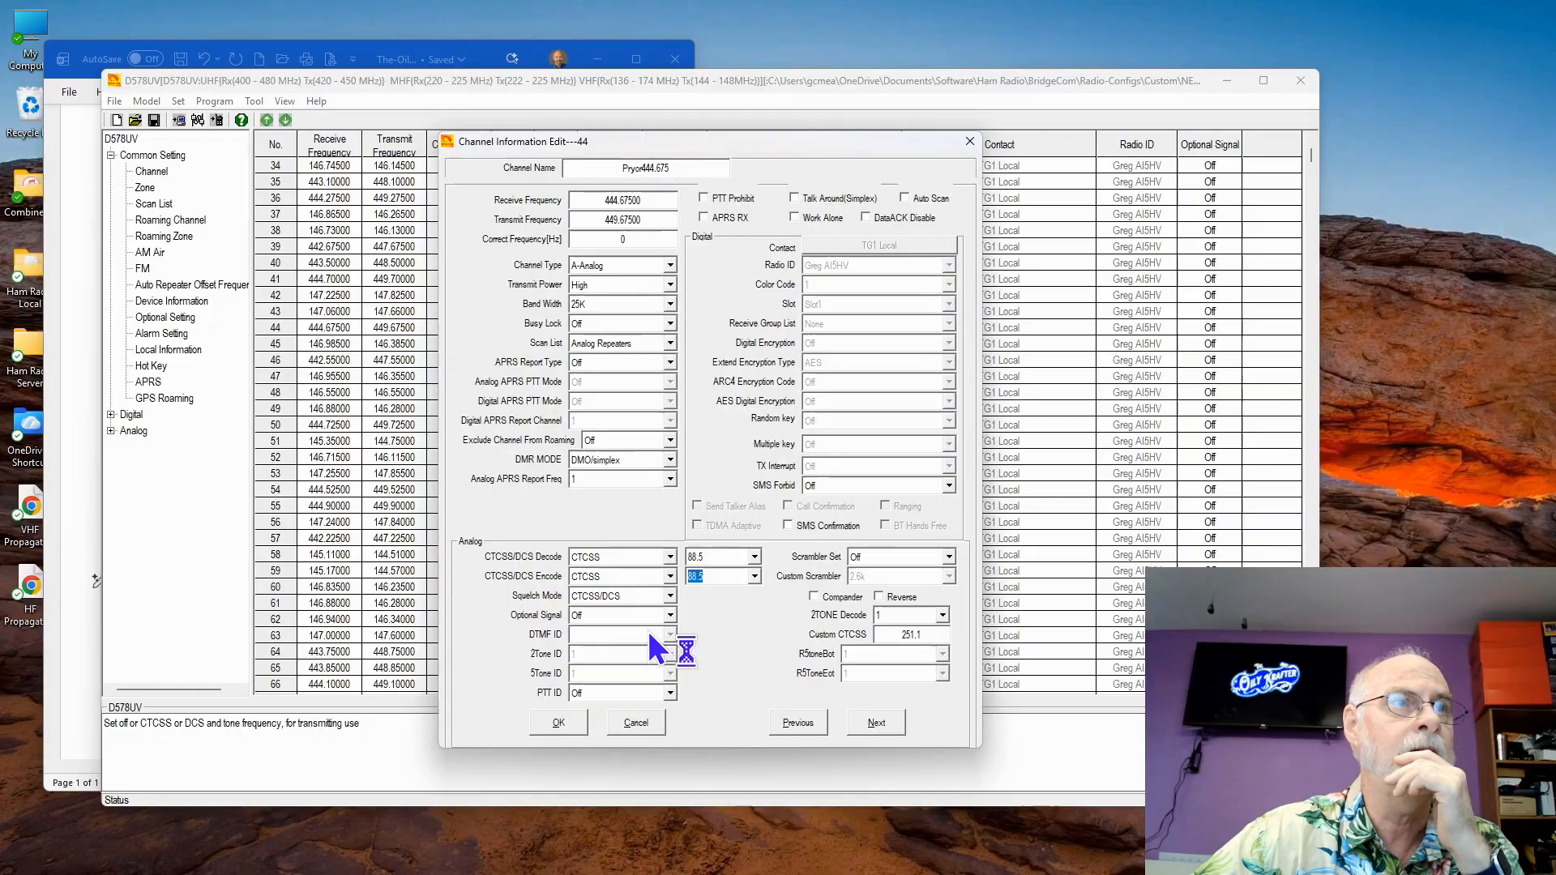
click(640, 722)
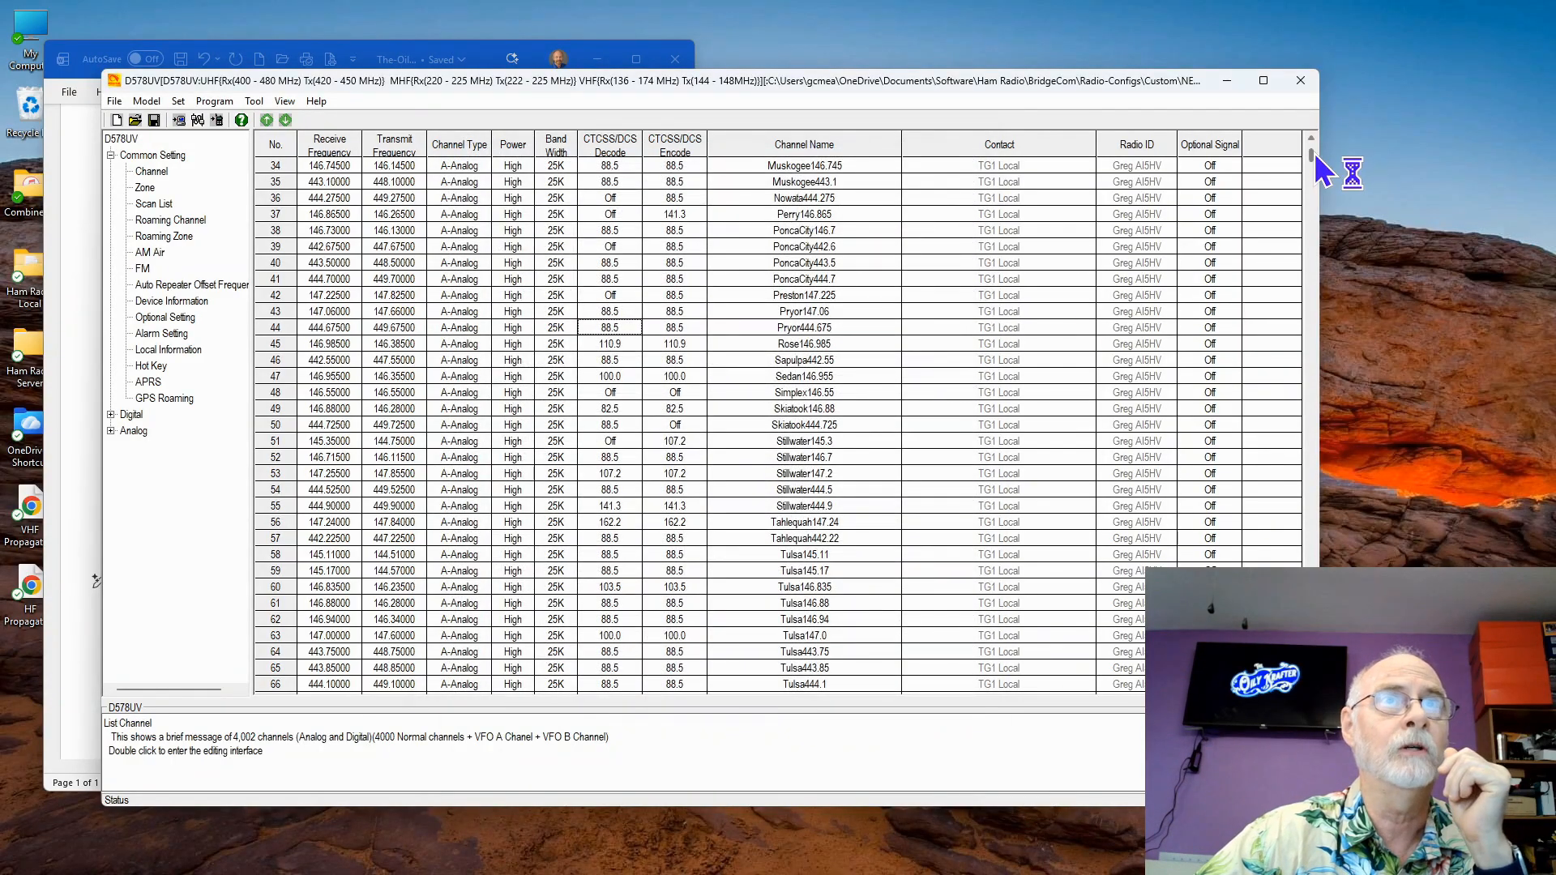
- Check the final entries of the channel list and open the data import for the code plug
drag(1313, 156, 1319, 323)
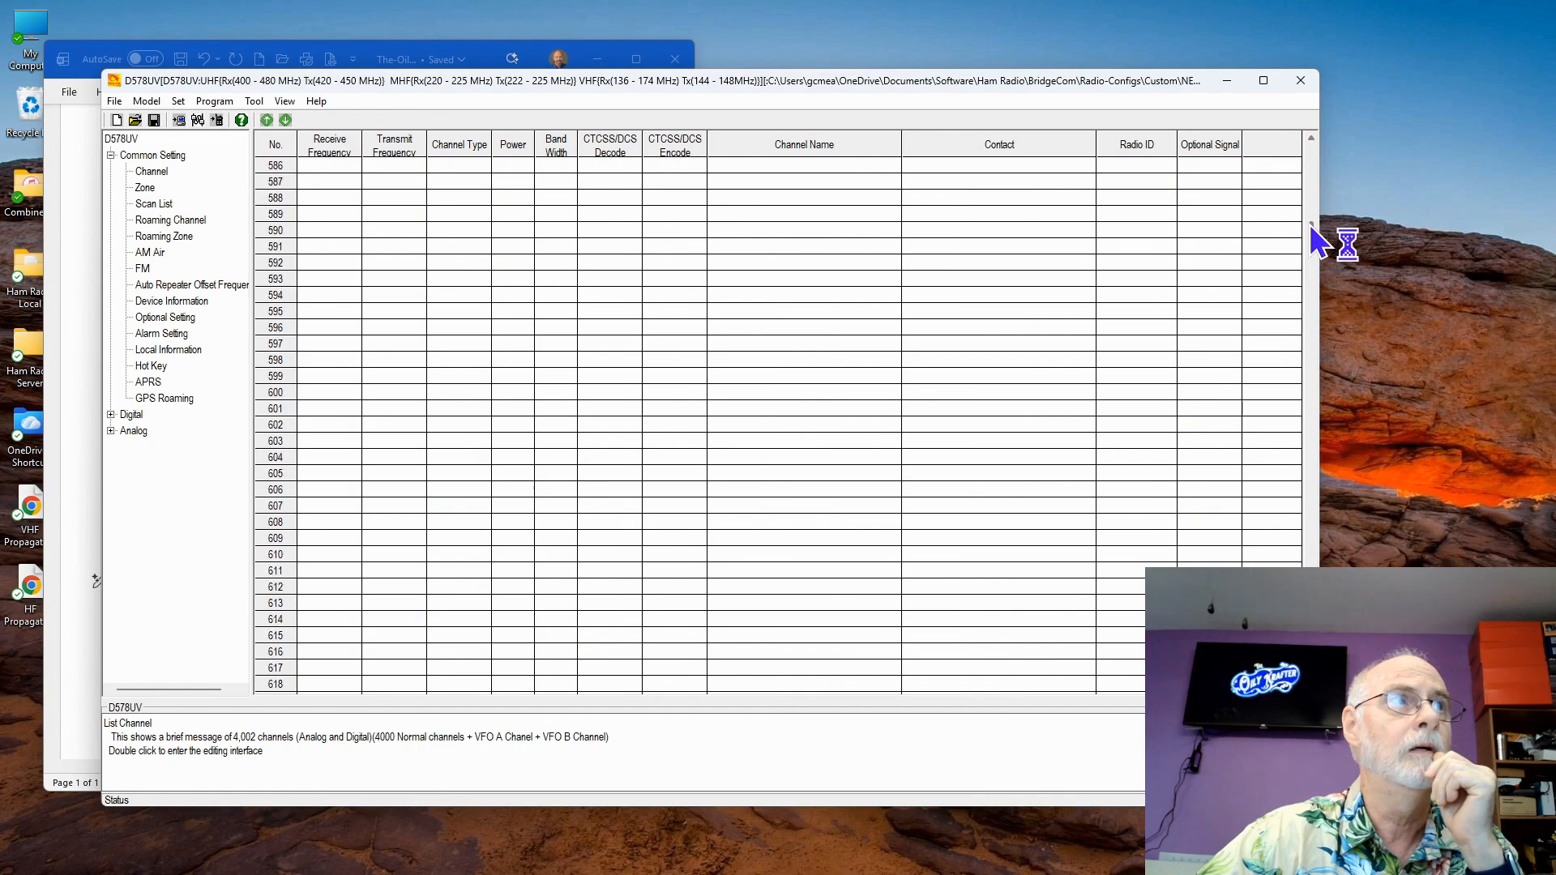
drag(1310, 224, 1313, 180)
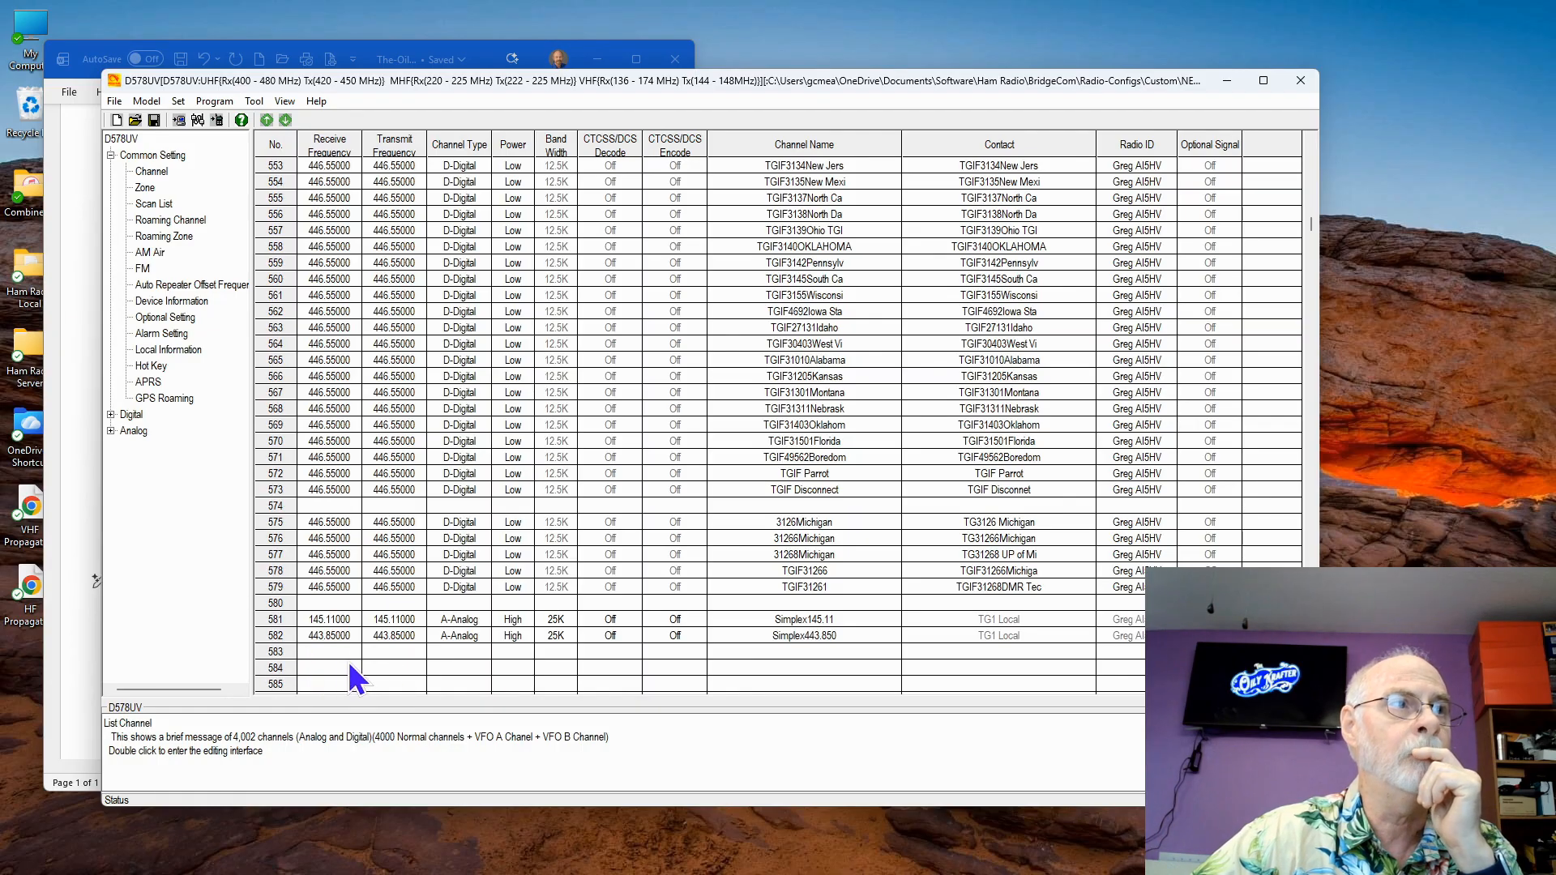
click(249, 100)
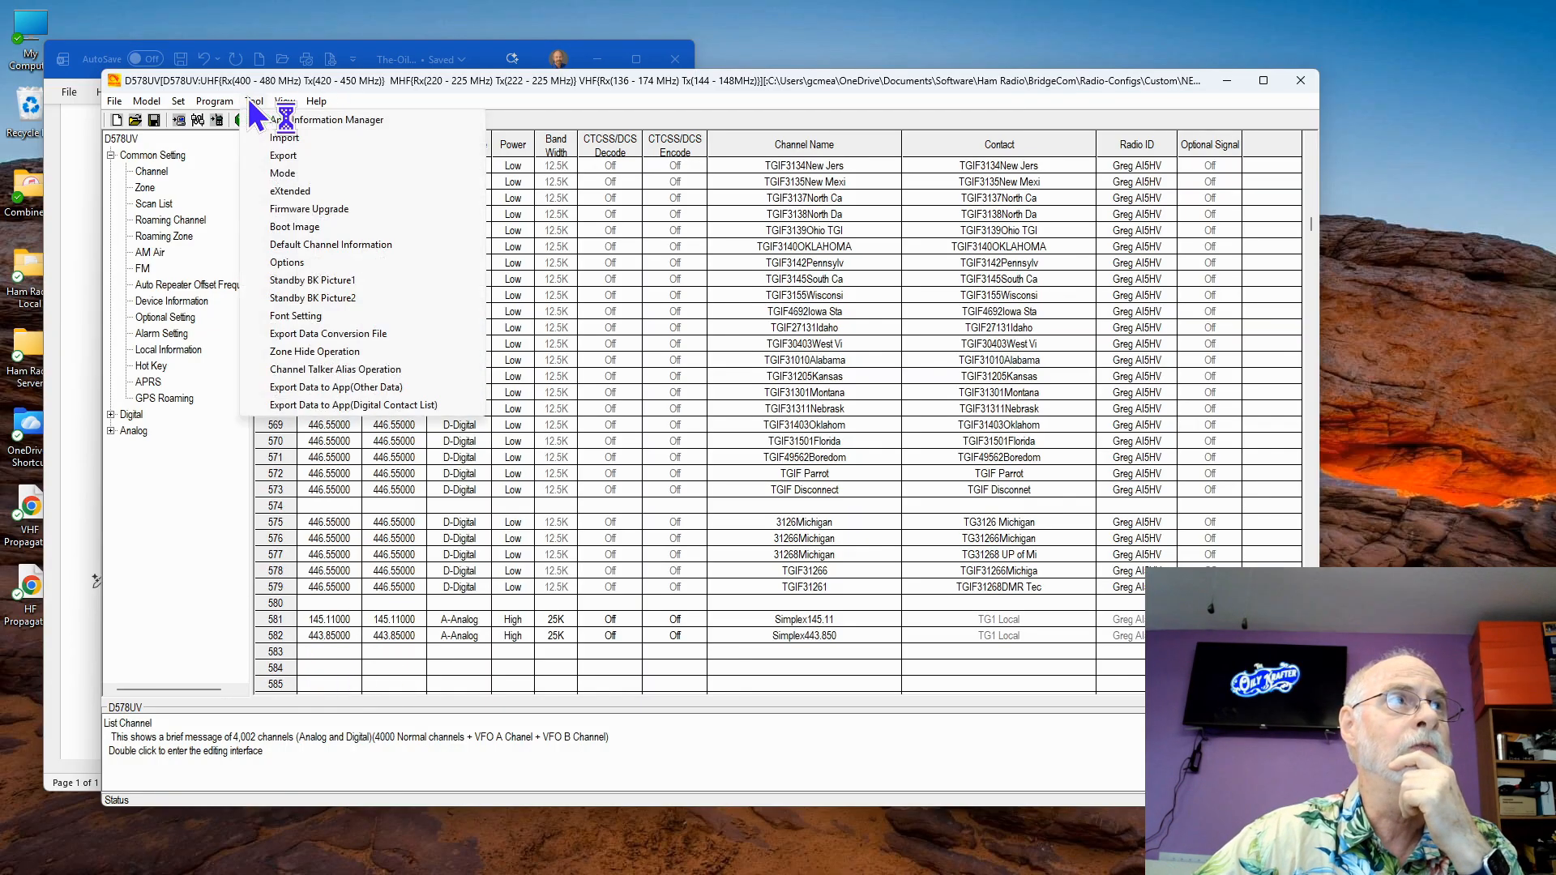
click(284, 137)
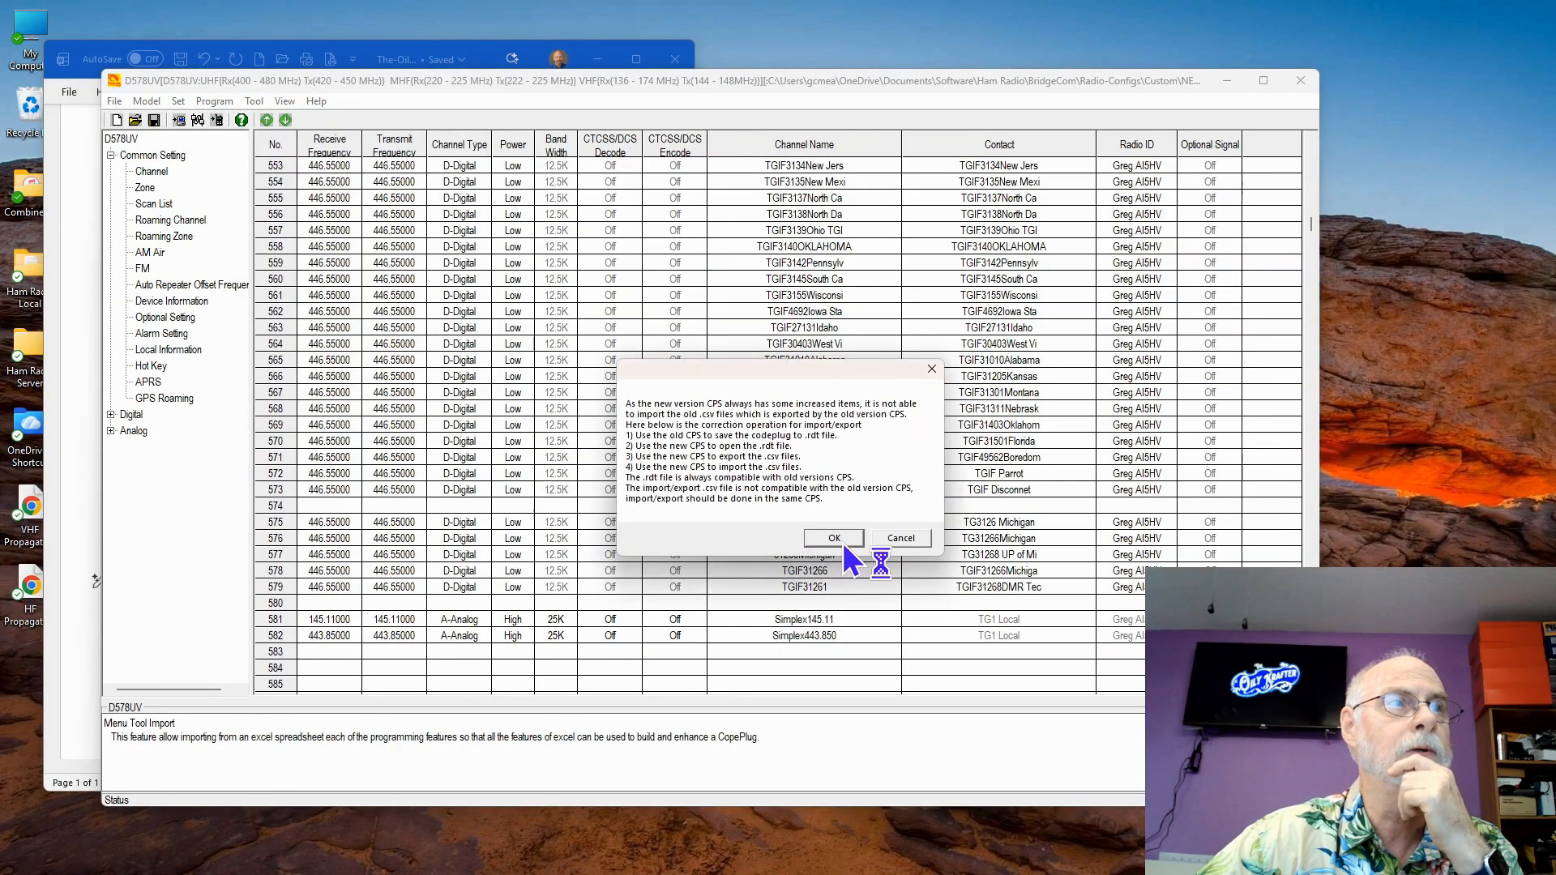
click(834, 538)
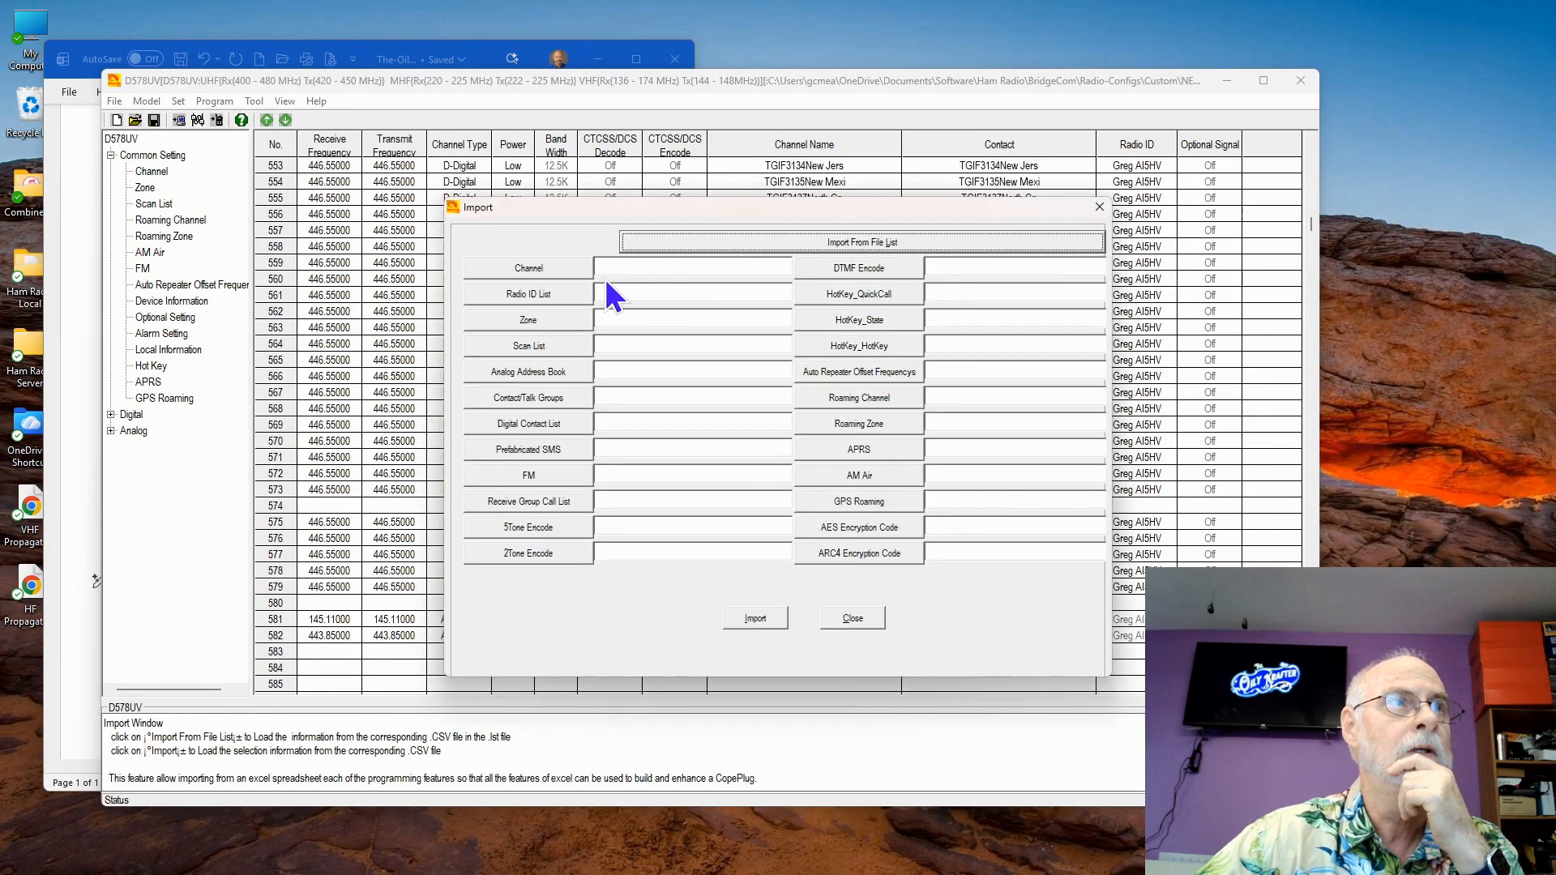
- Choose Channel.CSV from the 11-07-2025B D878IIPlus v304 export folder as the channel import file
click(543, 270)
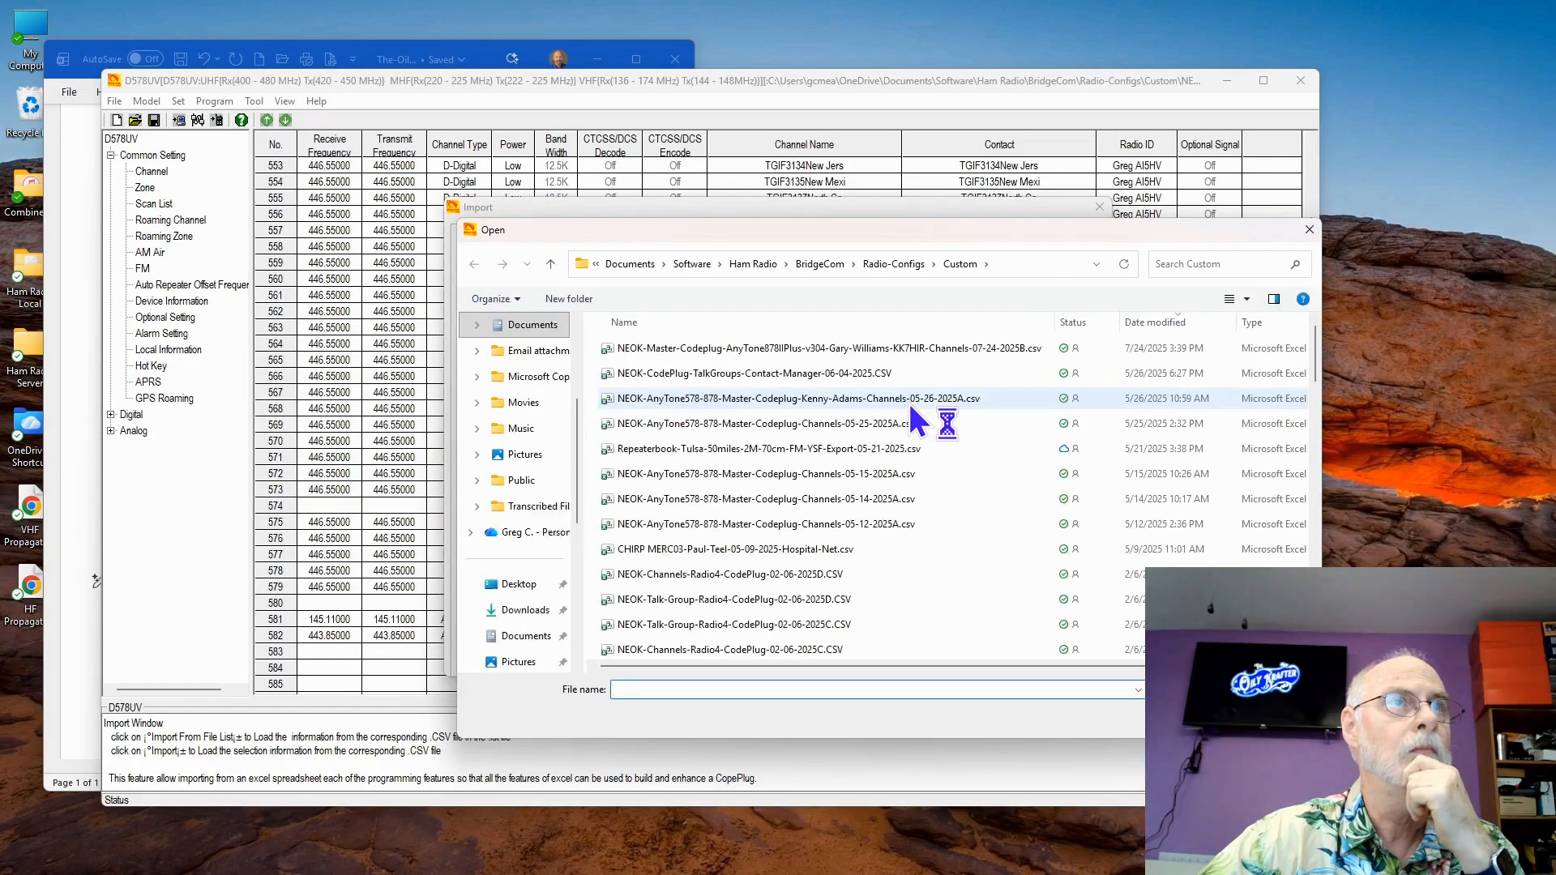
scroll(831, 441, down, 10)
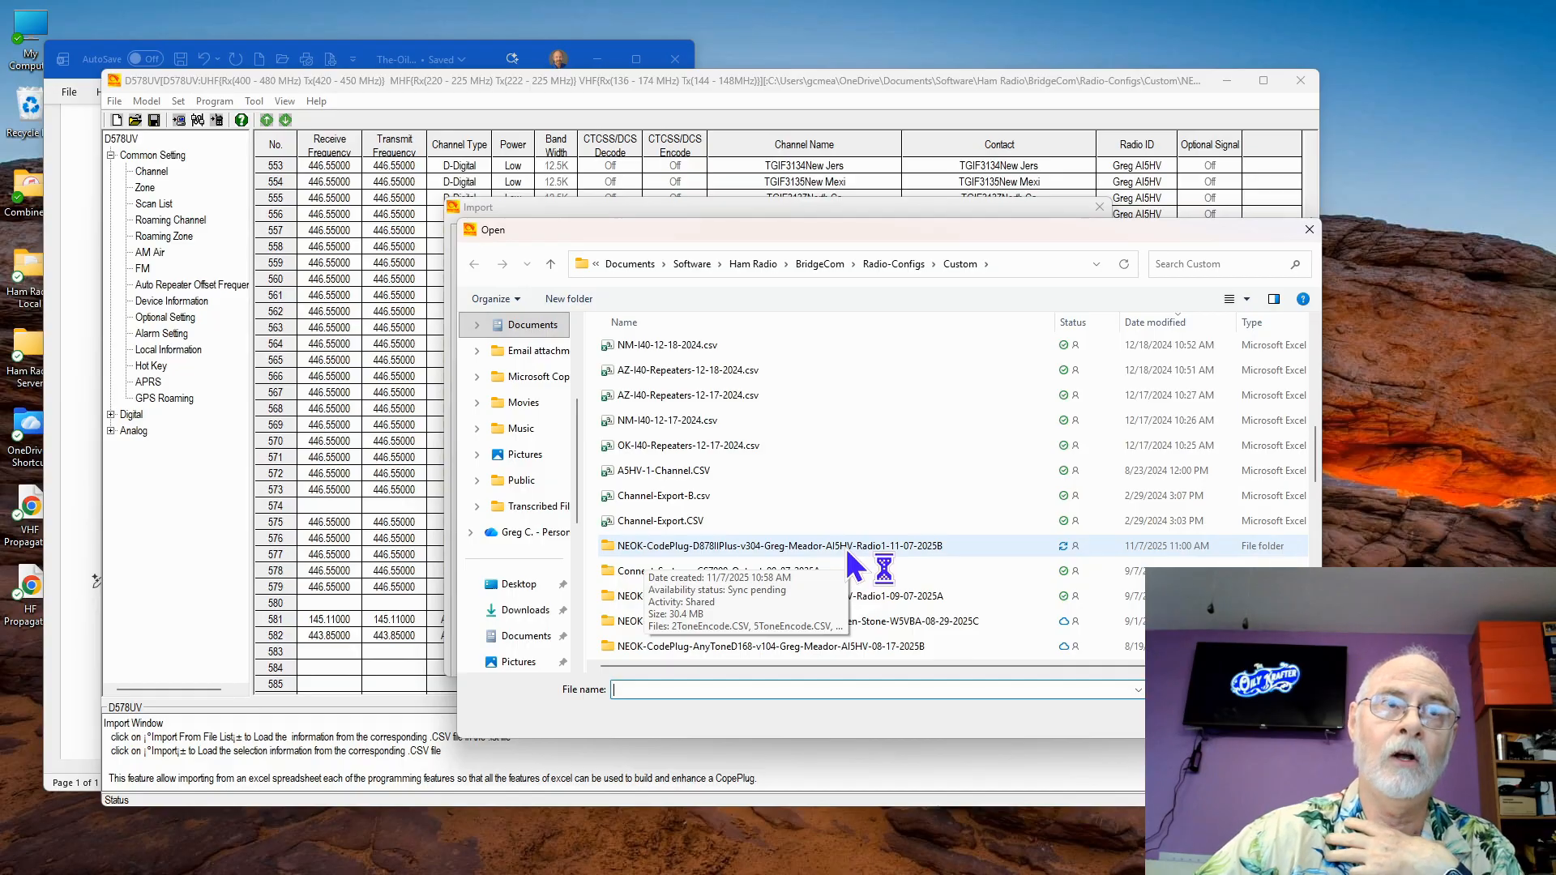
double_click(940, 547)
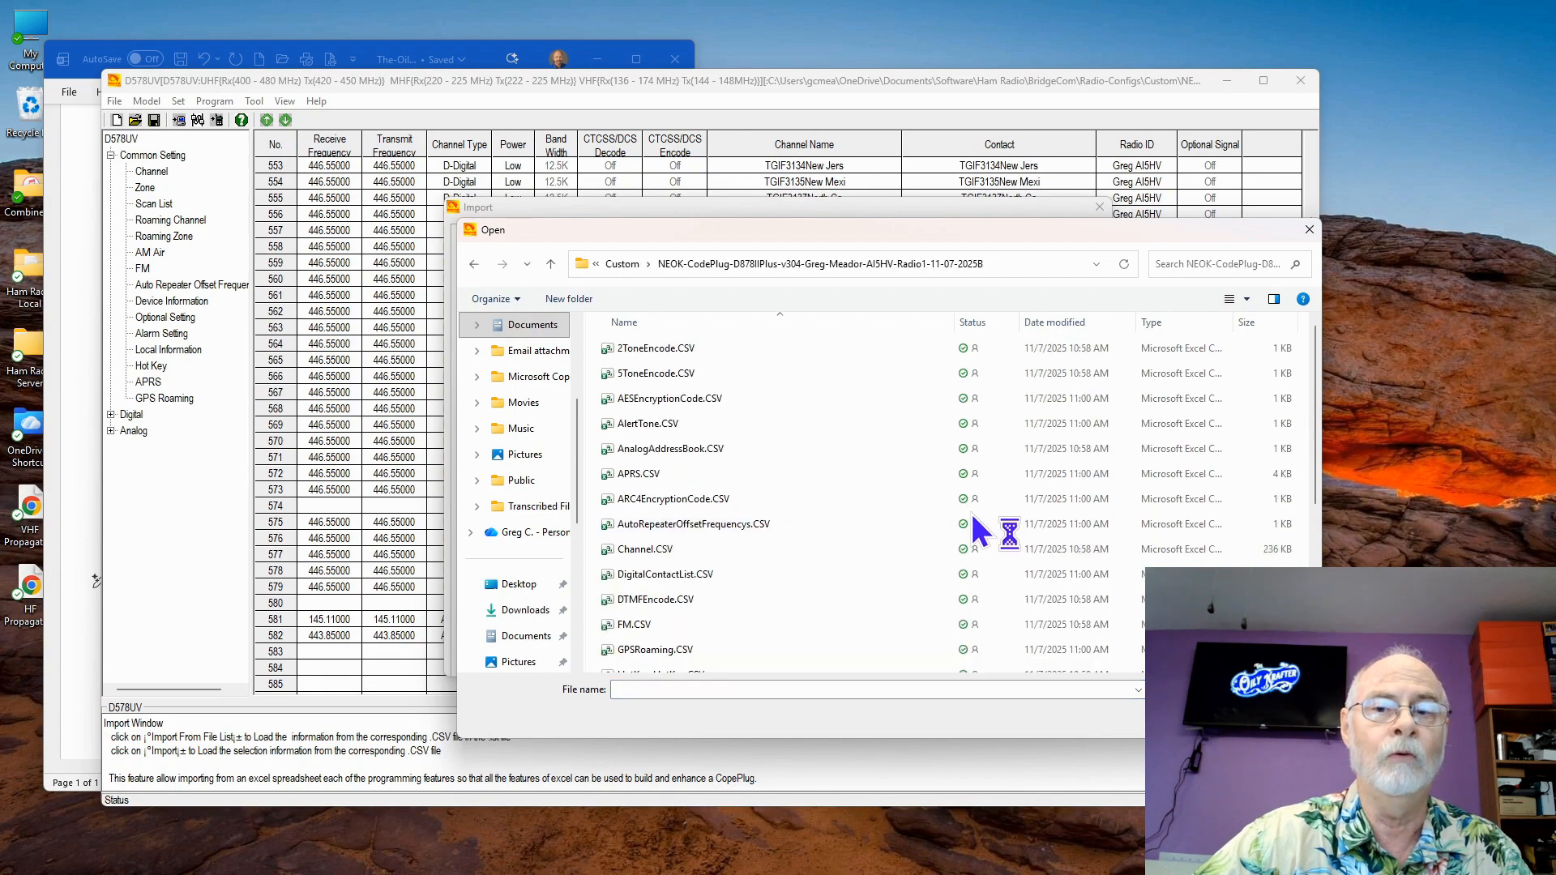
scroll(868, 515, down, 1)
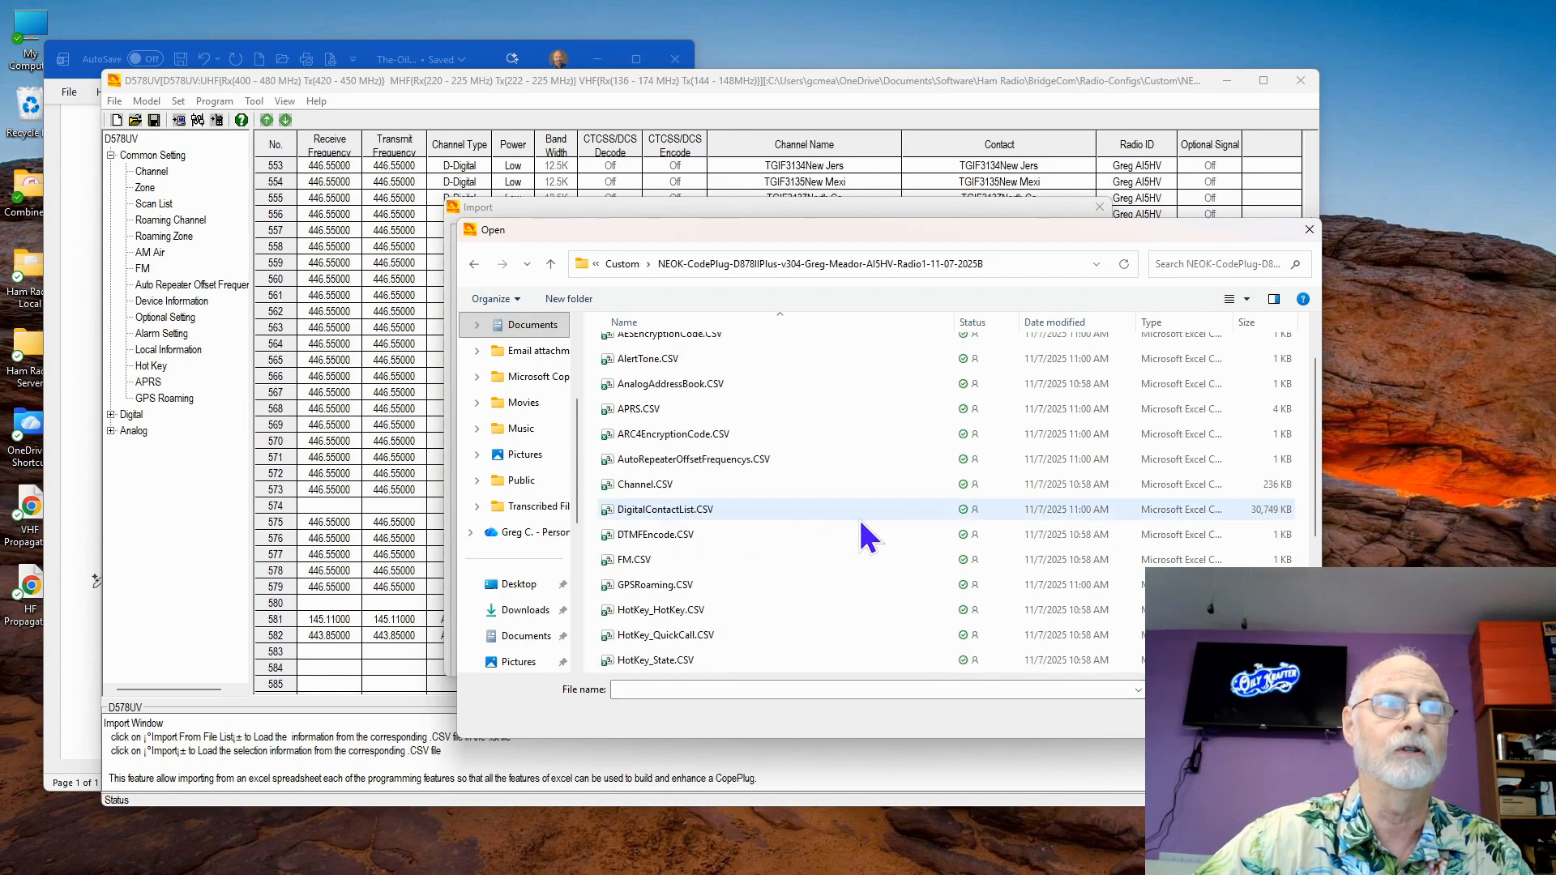
click(657, 491)
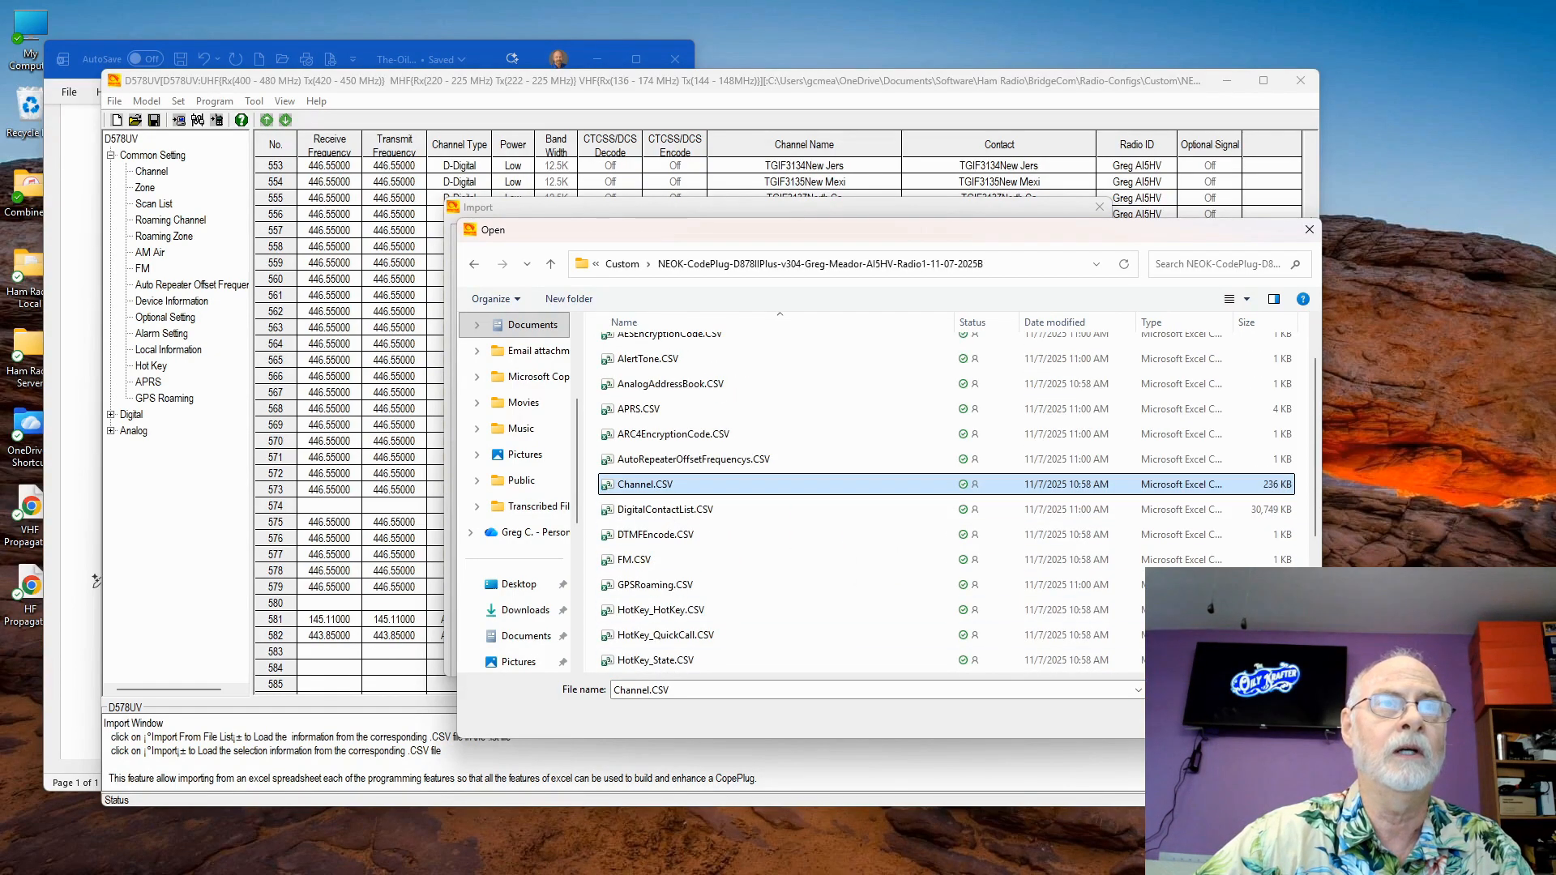
key(Return)
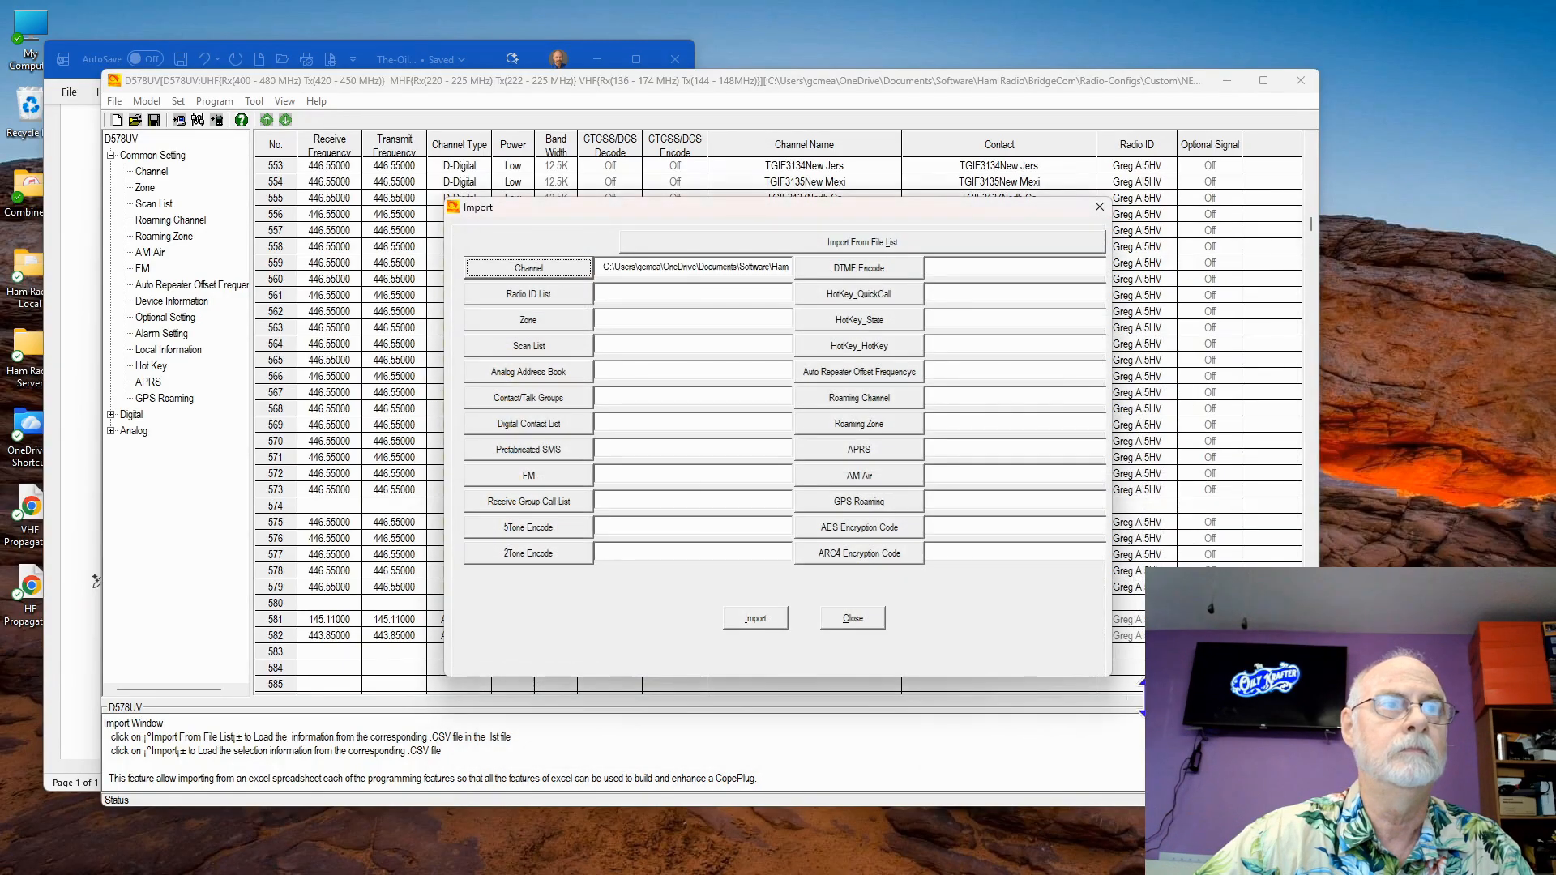
- Import the selected channel file into the D578UV code plug and finish importing
click(762, 617)
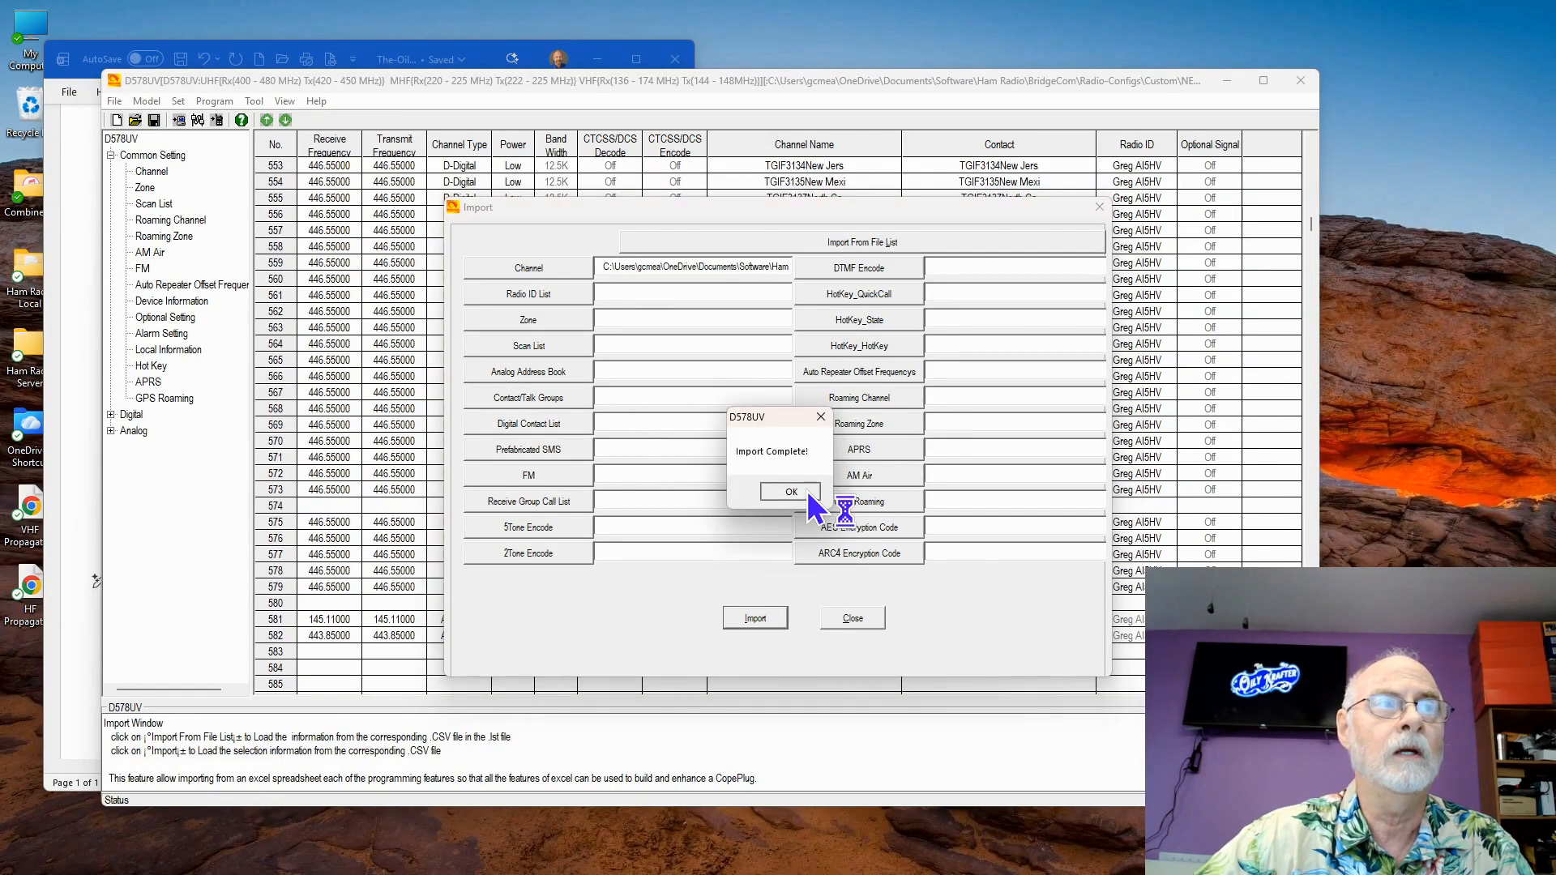
click(808, 492)
click(862, 621)
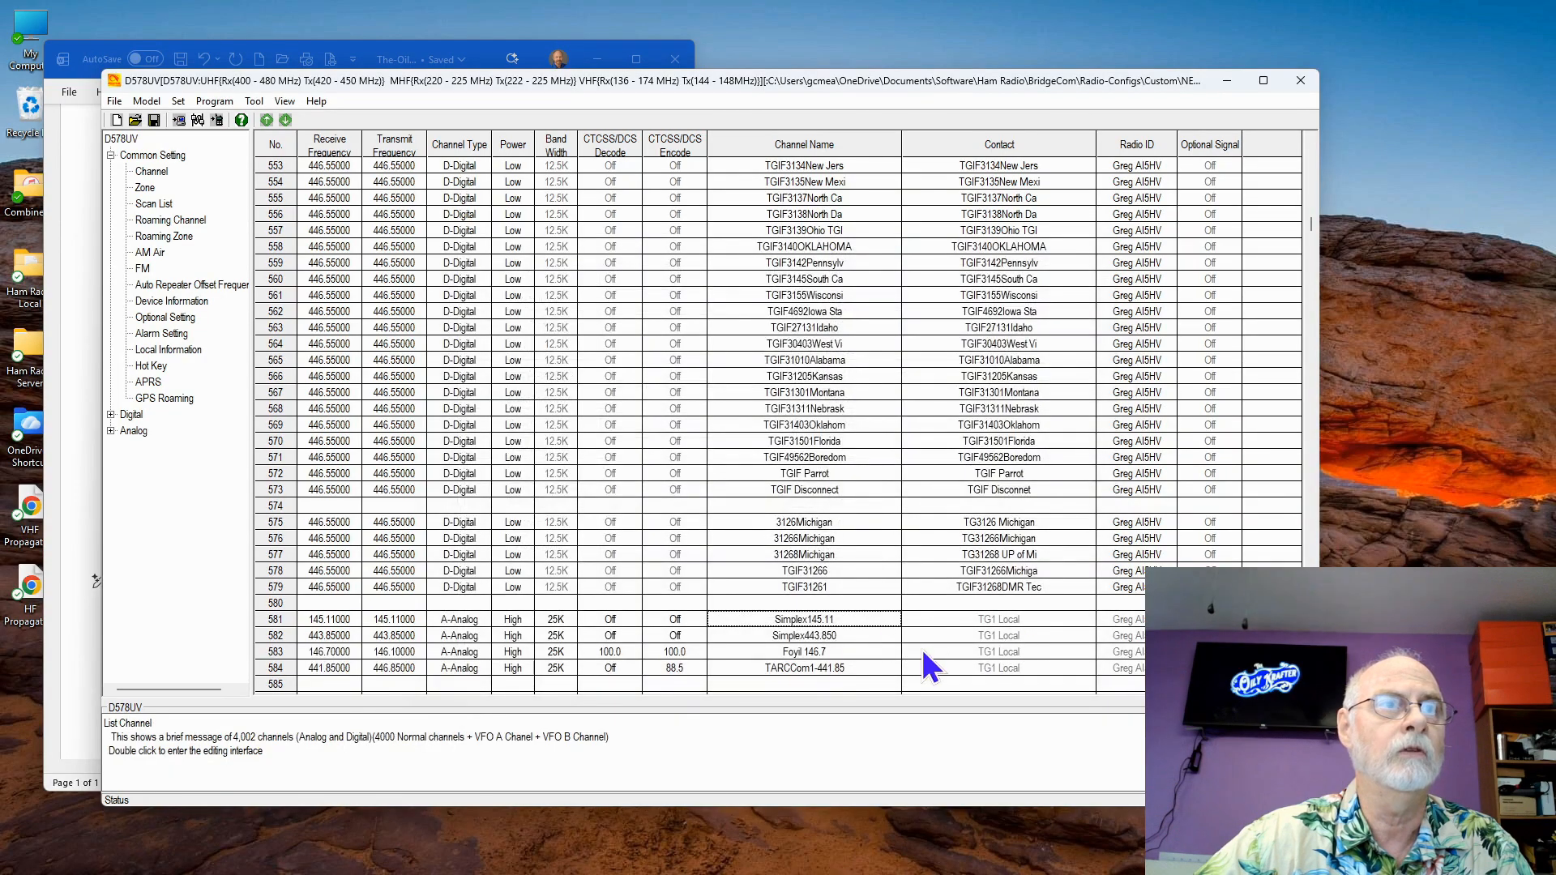
- Examine the imported Foyil 146.7 and TARCCom1-441.85 entries at the end of the channel list
double_click(810, 653)
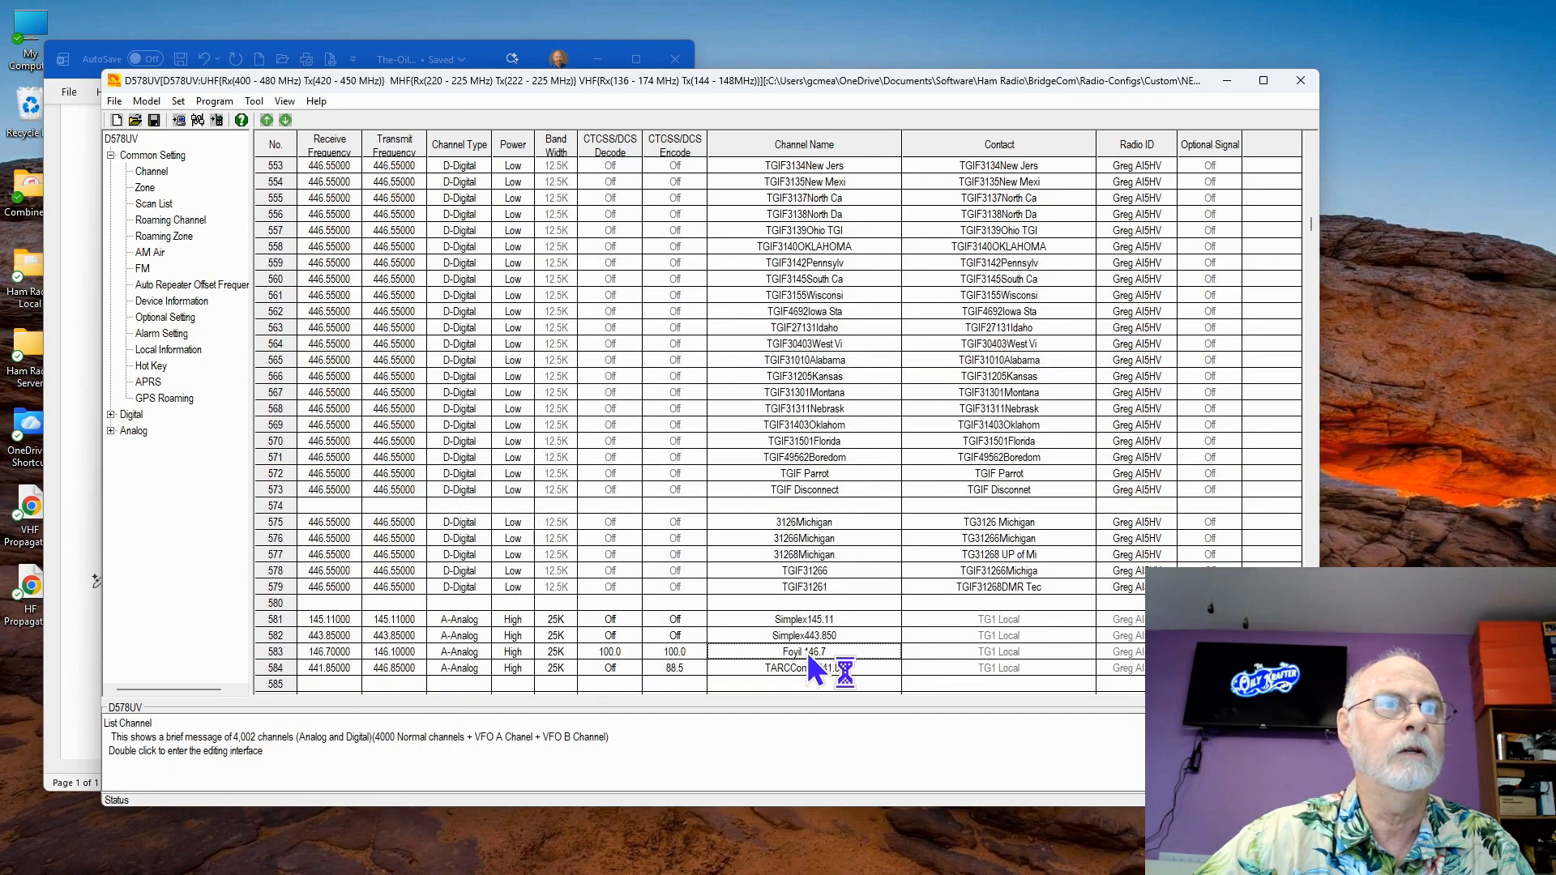
double_click(766, 669)
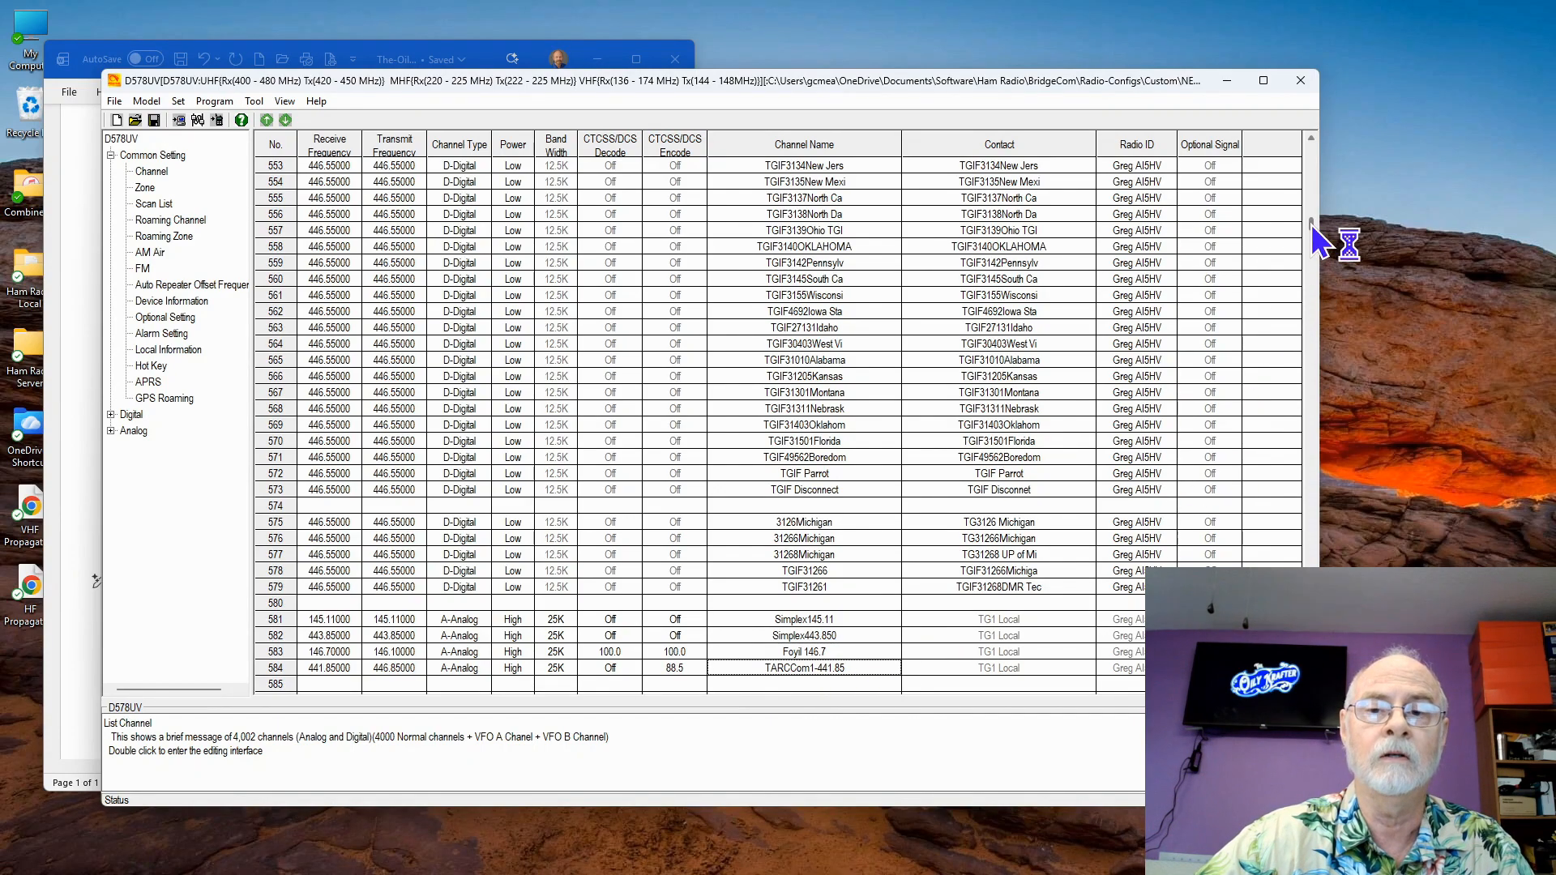
drag(1311, 225, 1311, 147)
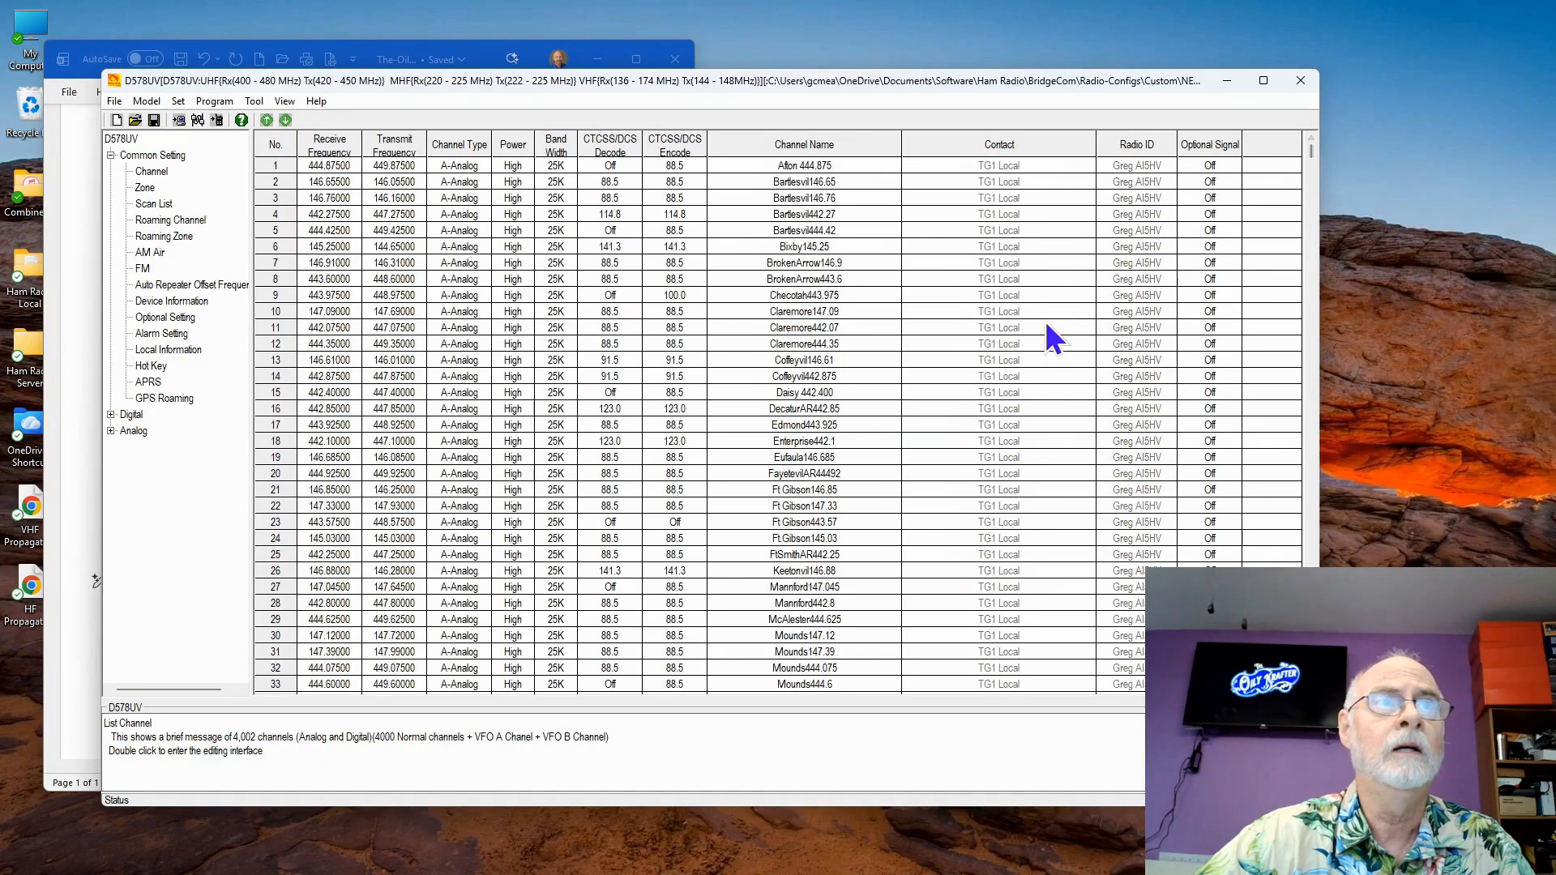
scroll(896, 581, down, 2)
scroll(896, 578, up, 3)
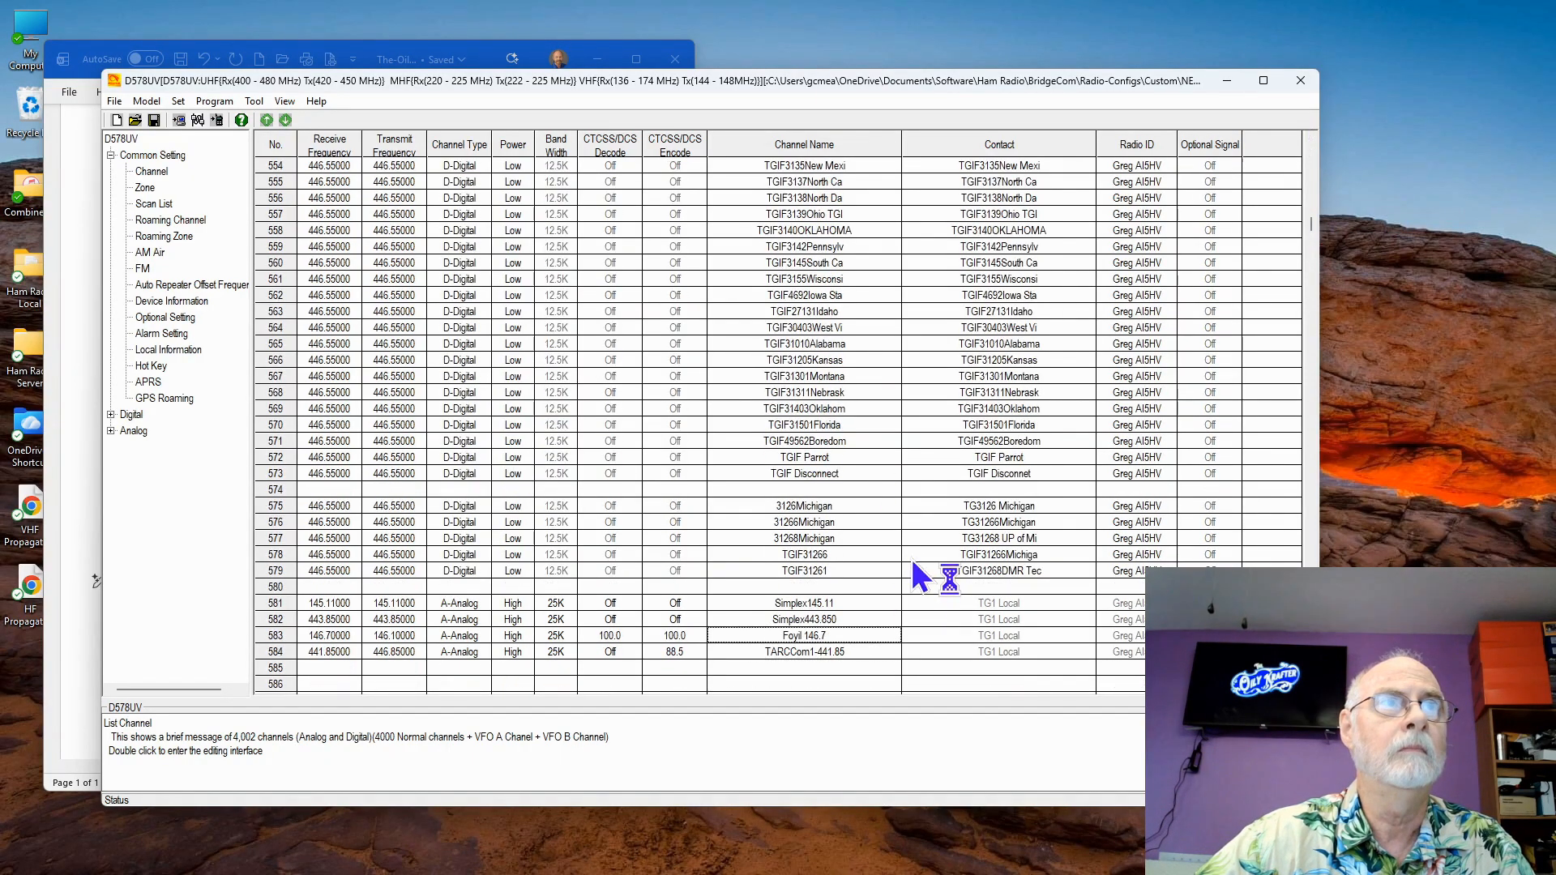
- Review the imported analog channels from Afton 444.875 through Skiatook146.88
drag(1313, 222, 1310, 146)
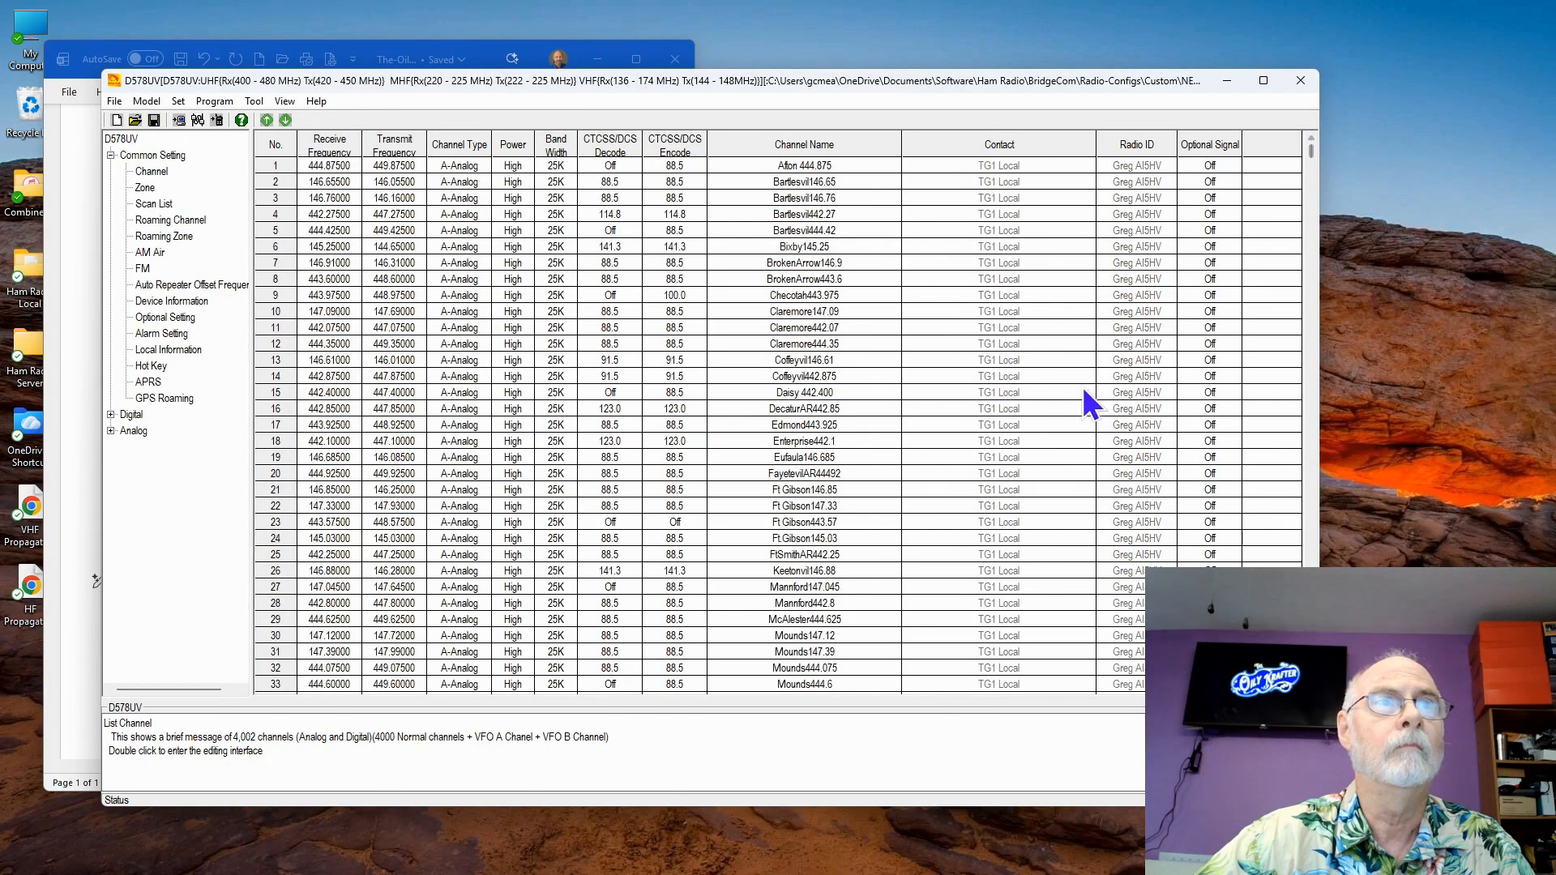
click(839, 600)
key(Down)
key(Down)
key(Down)
key(Down)
key(Down)
key(Down)
key(Down)
key(Down)
key(Down)
key(Down)
key(Down)
key(Down)
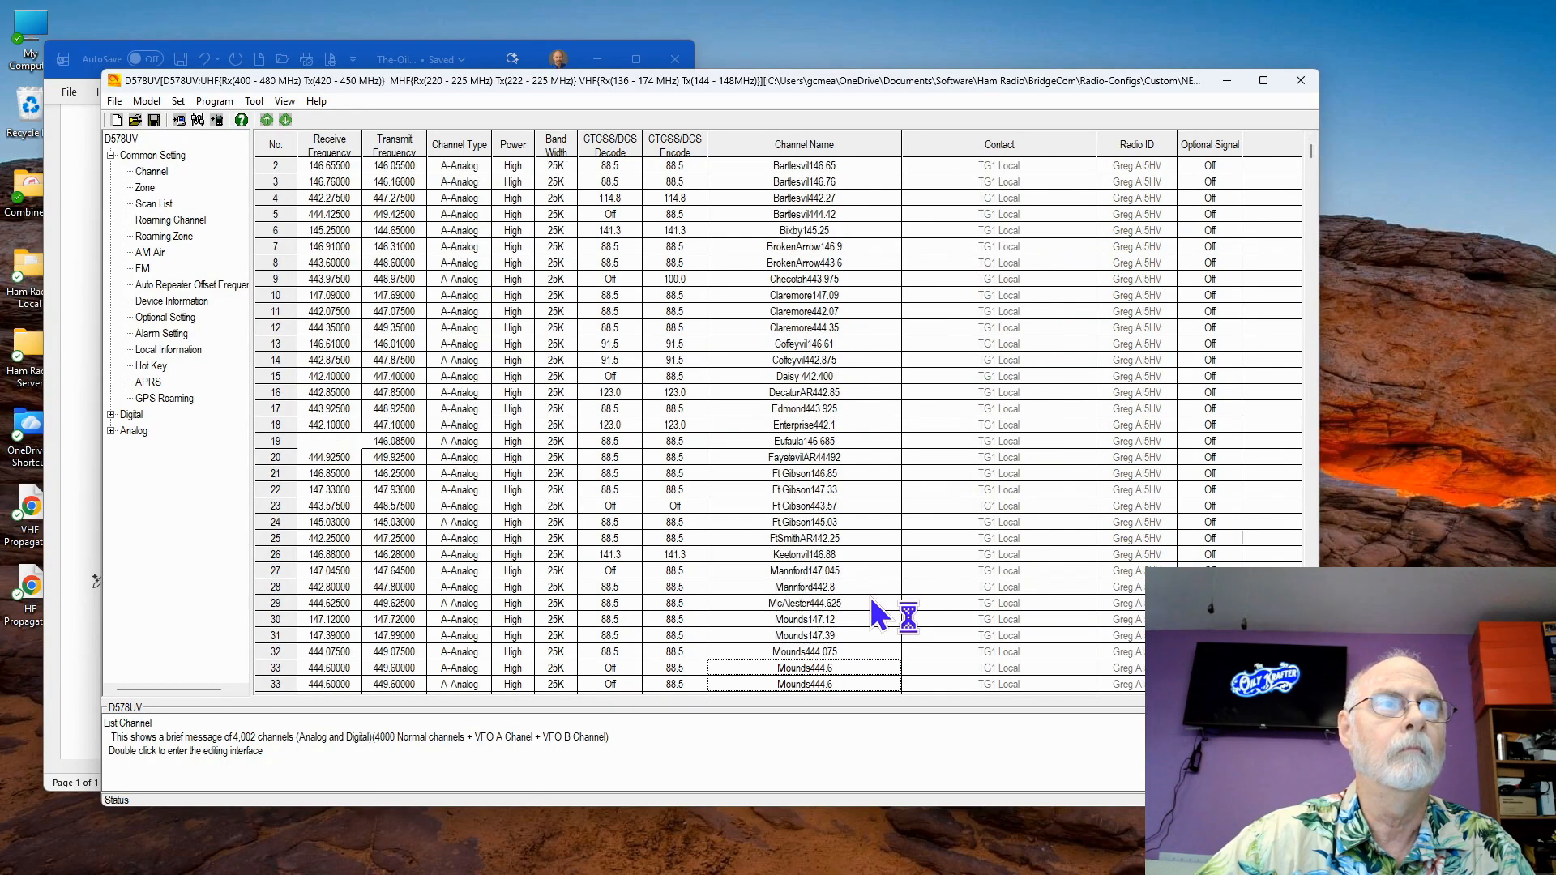
key(Down)
key(Down)
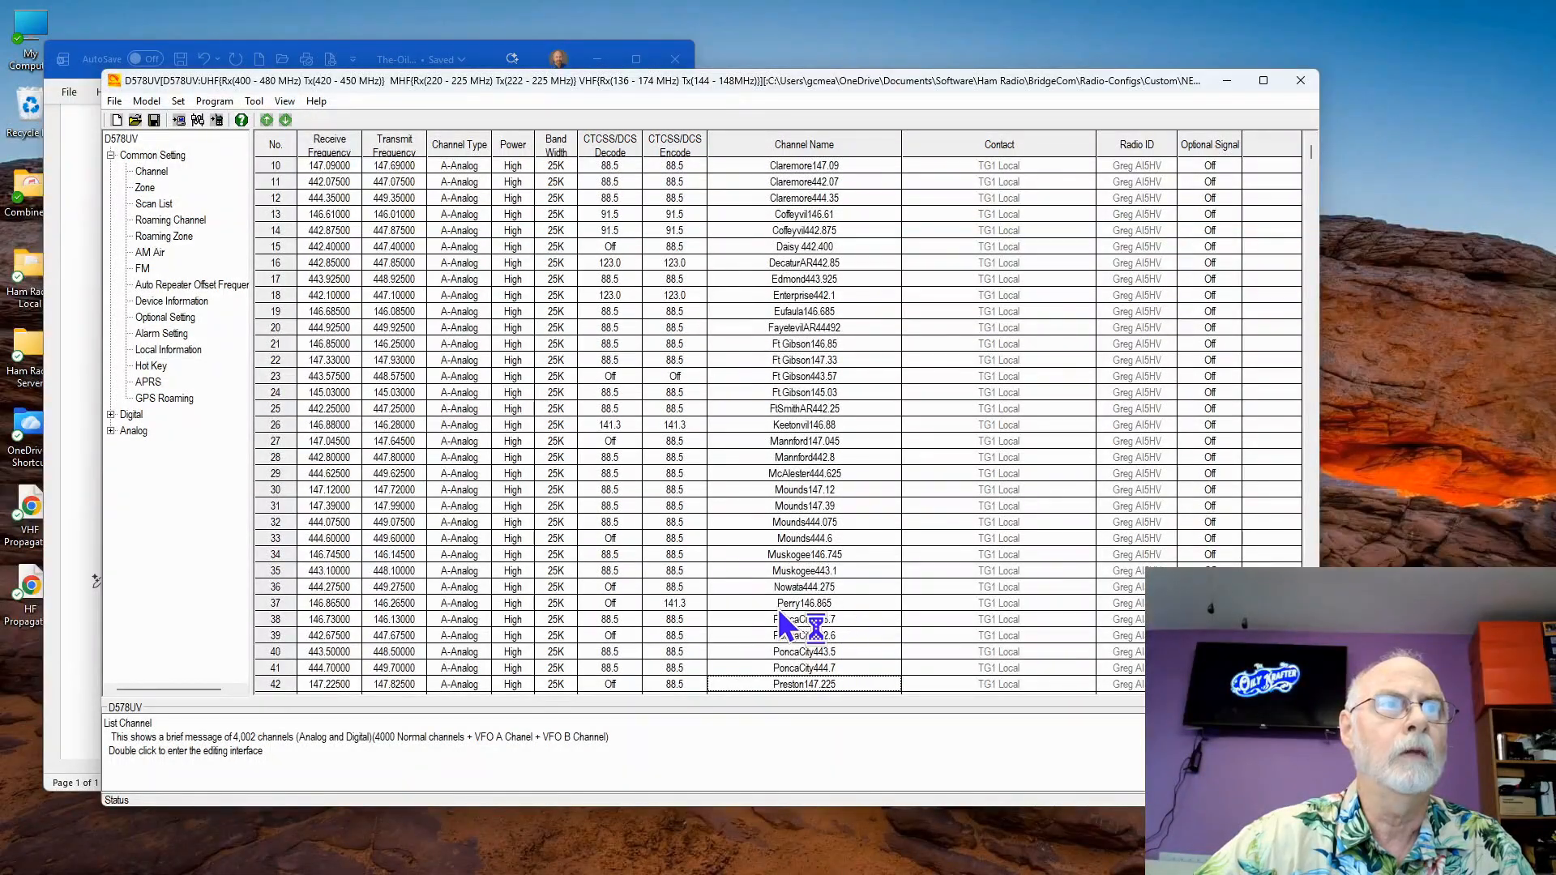
key(Down)
key(Down)
key(Down)
key(Down)
key(Down)
key(Down)
key(Down)
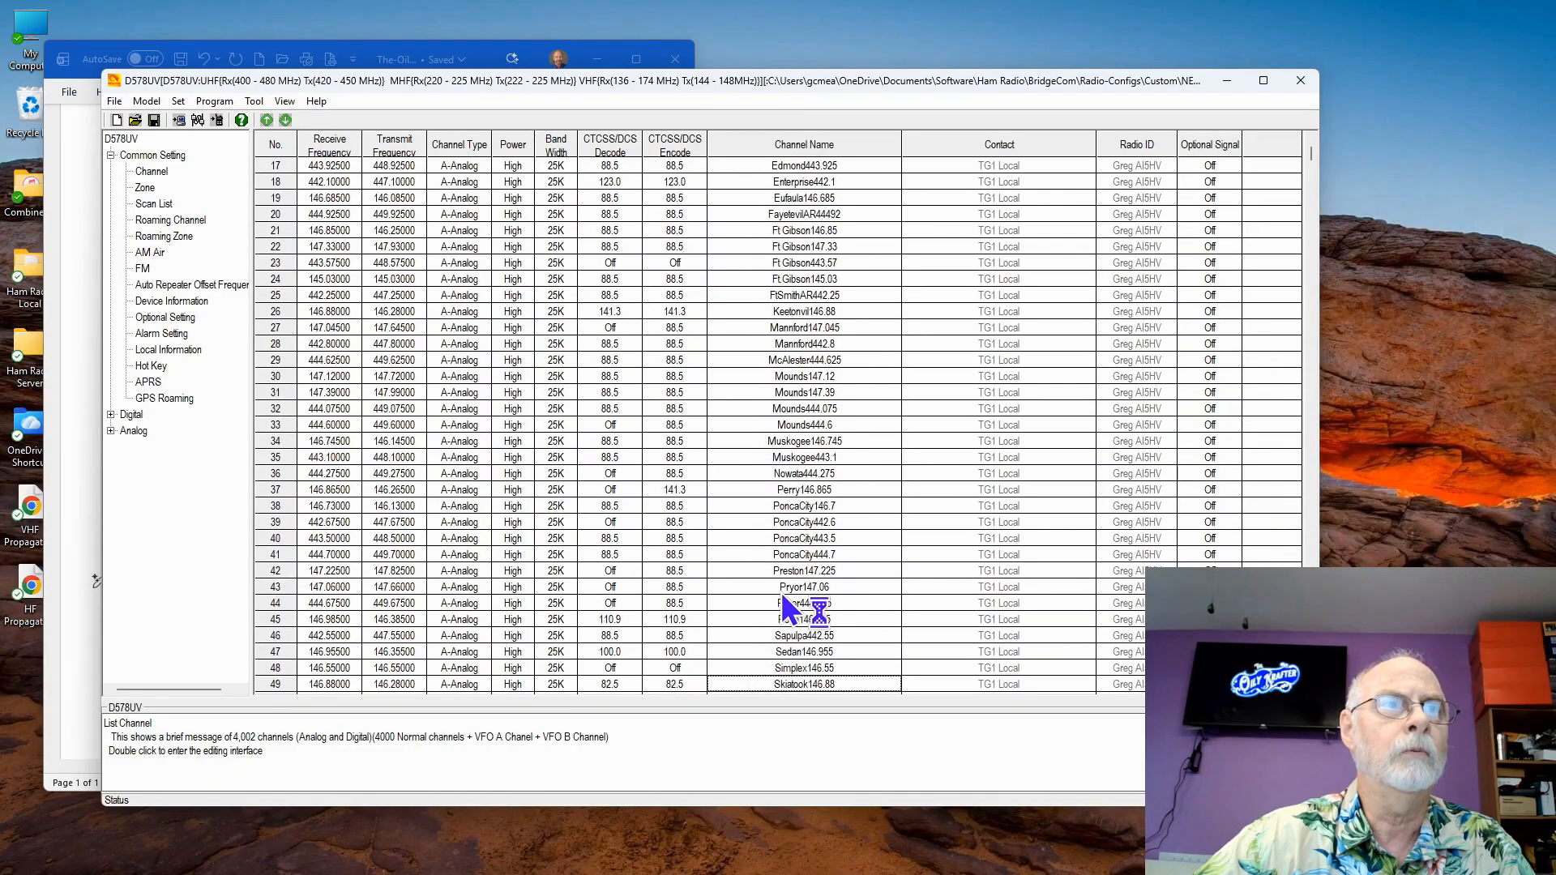
- Verify the CTCSS/DCS decode and encode settings of the imported Pryor147.06 and Pryor444.675 channels without changing them
double_click(606, 587)
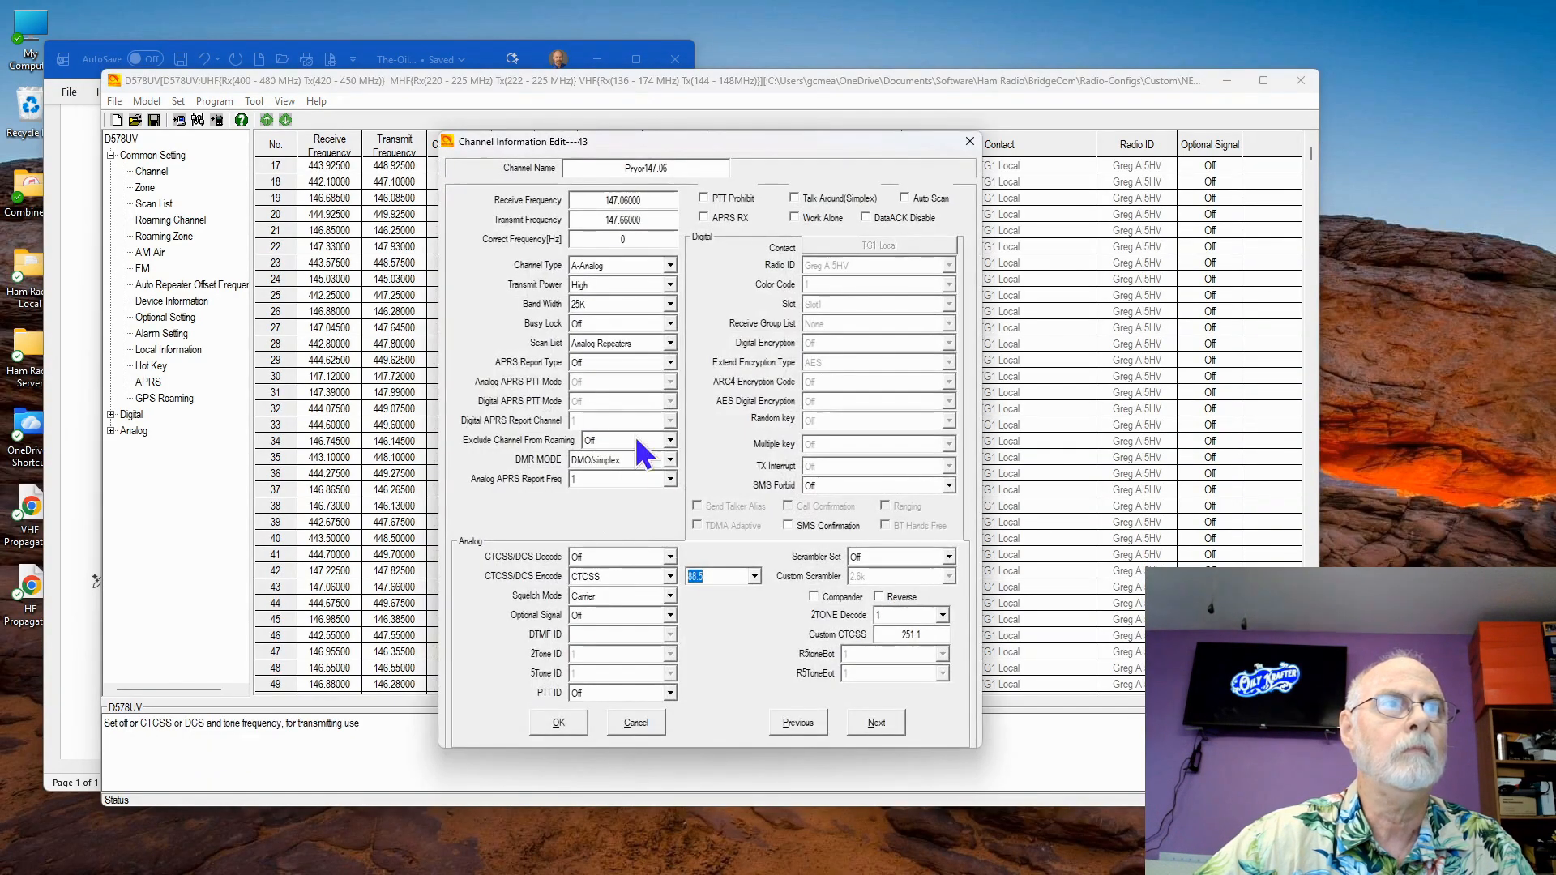
click(648, 731)
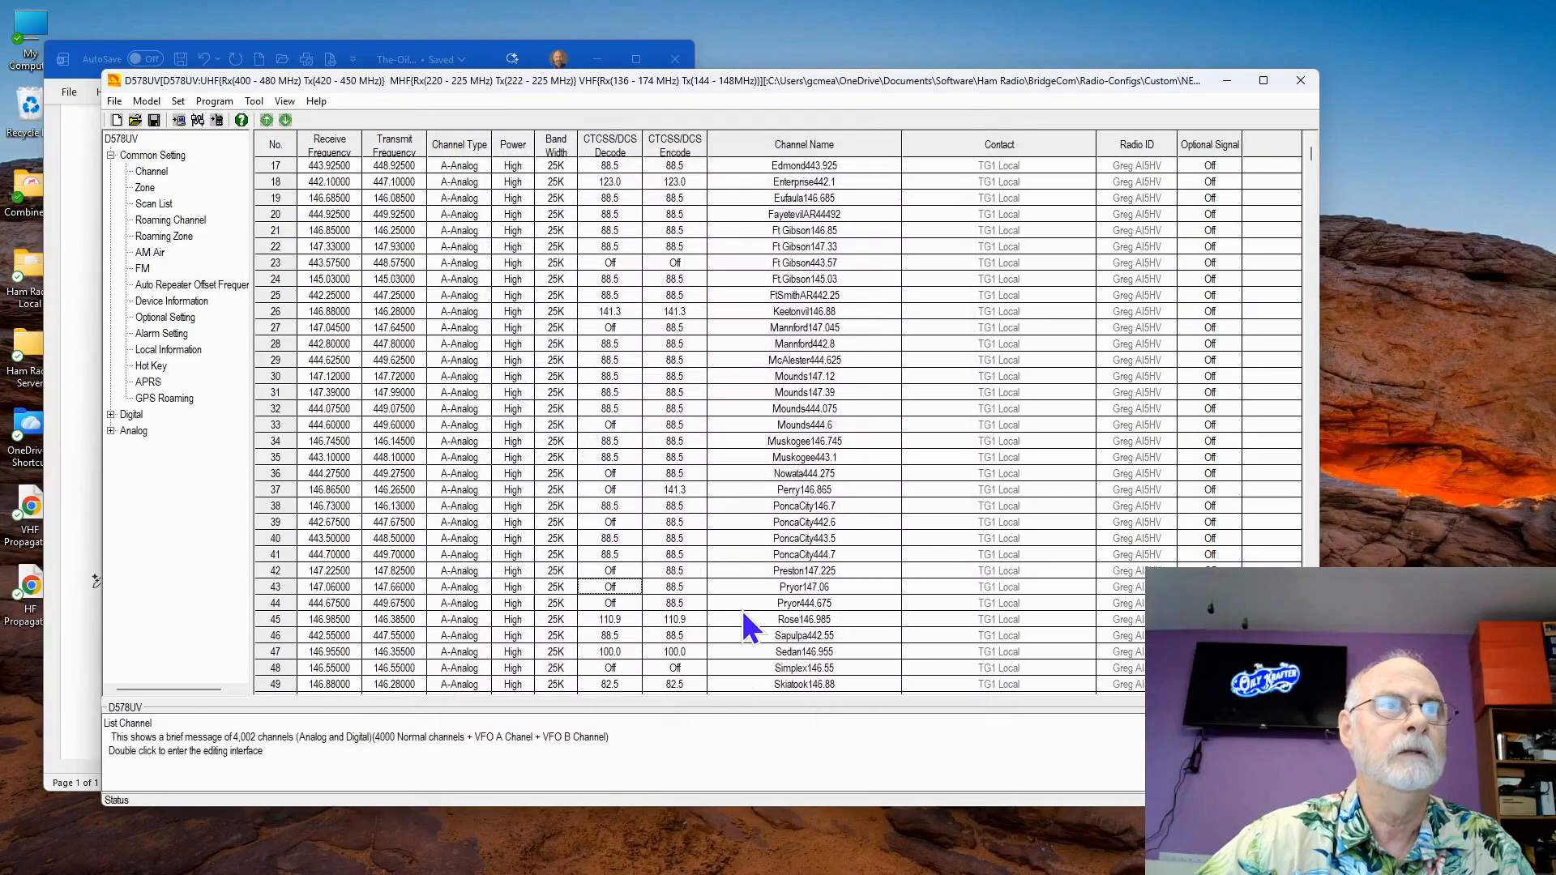
double_click(682, 601)
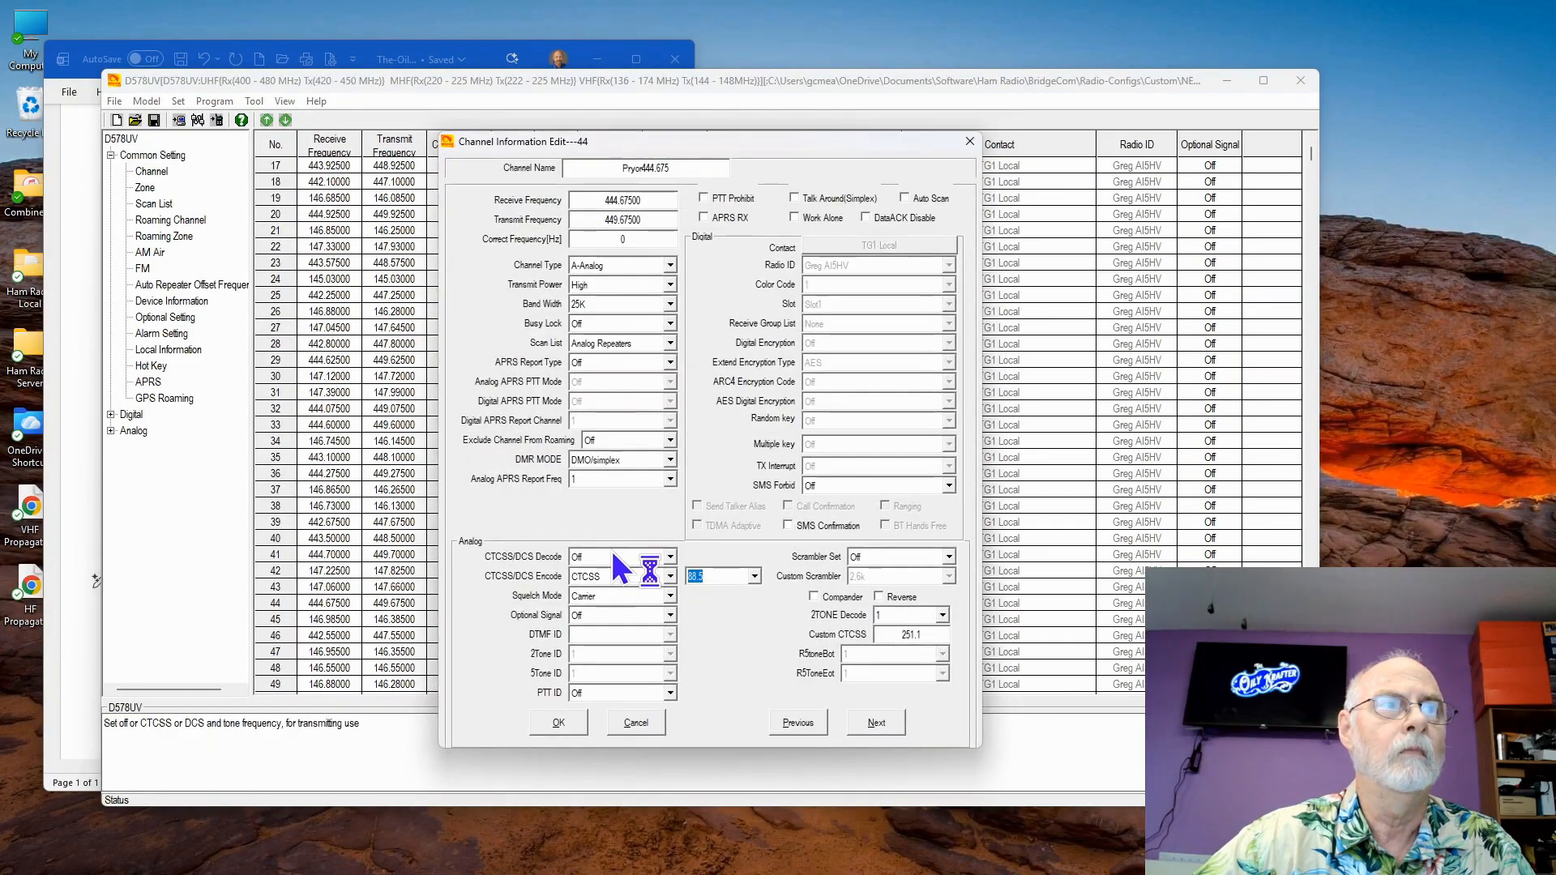
click(636, 723)
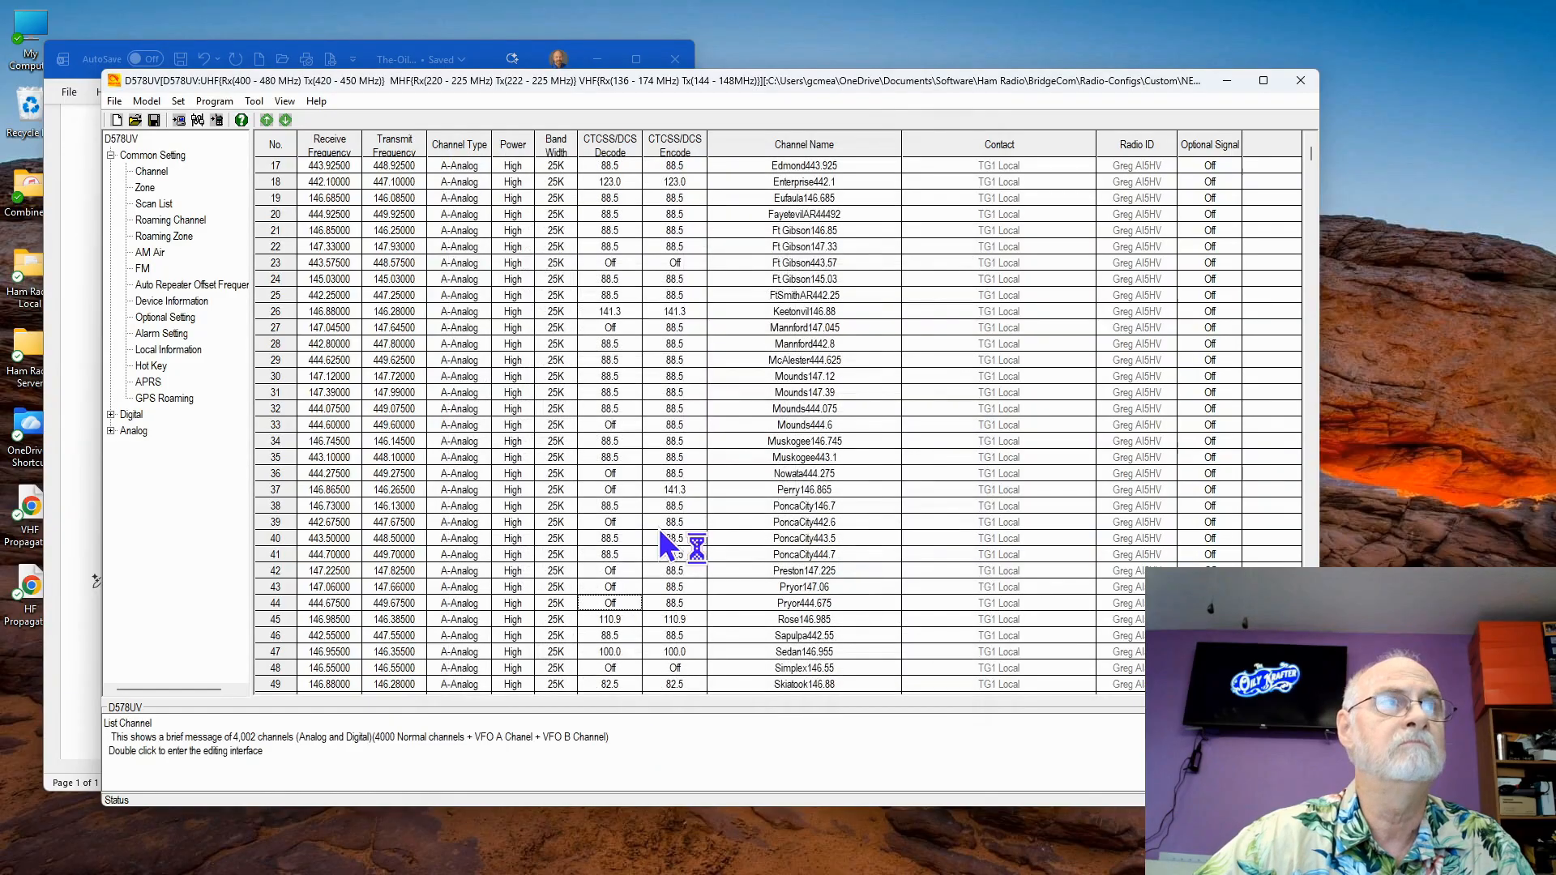
- Show the zone list and save the code plug under a new file name, keeping the v121 naming but dated 11-07-2025A
click(144, 188)
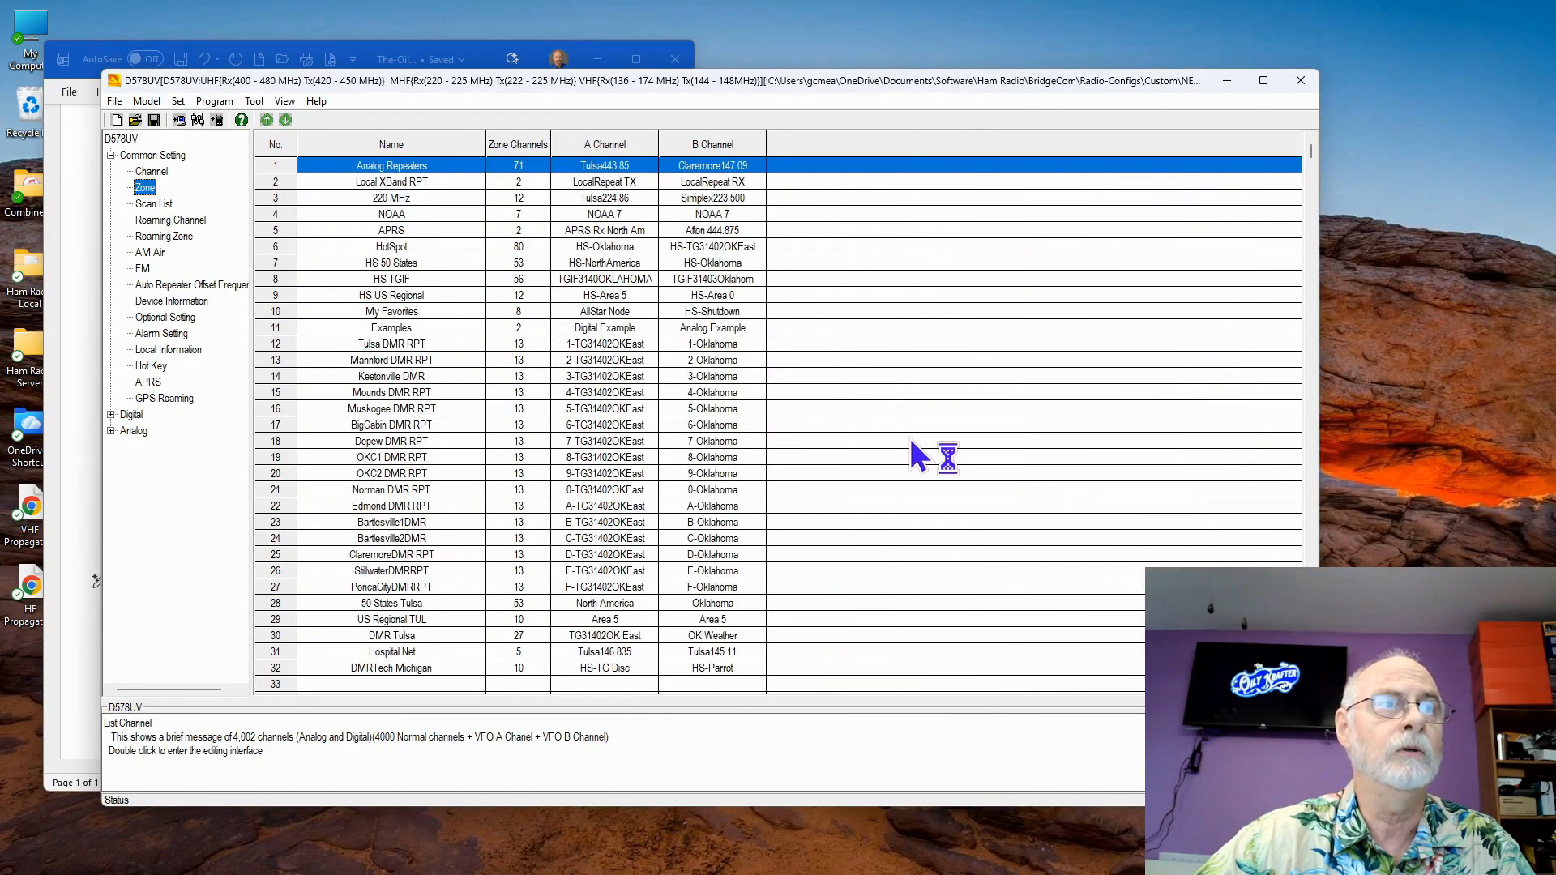
click(114, 102)
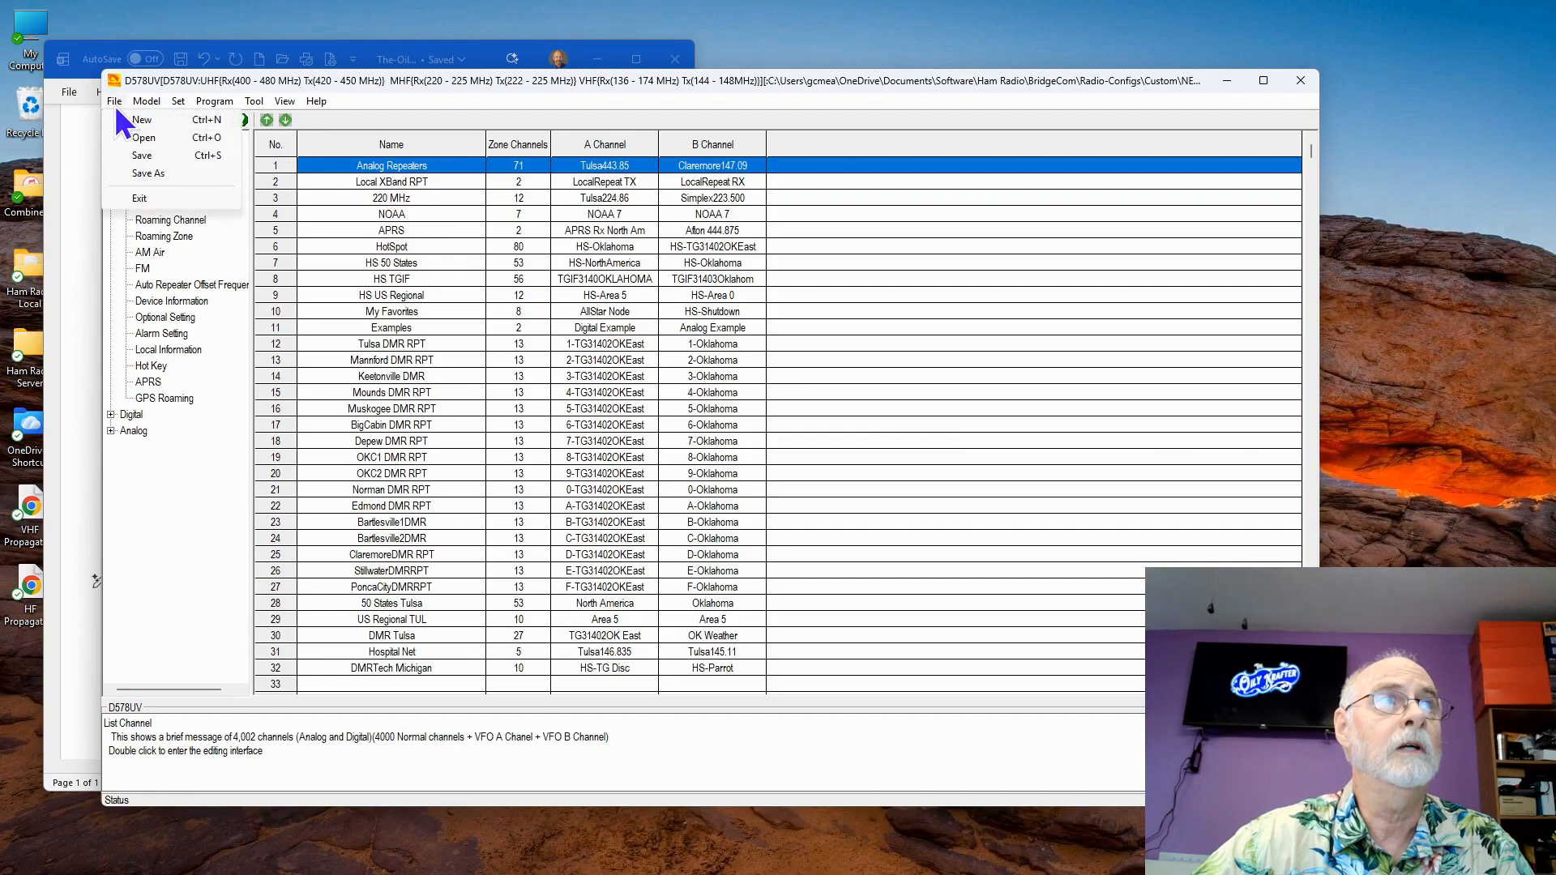
click(149, 174)
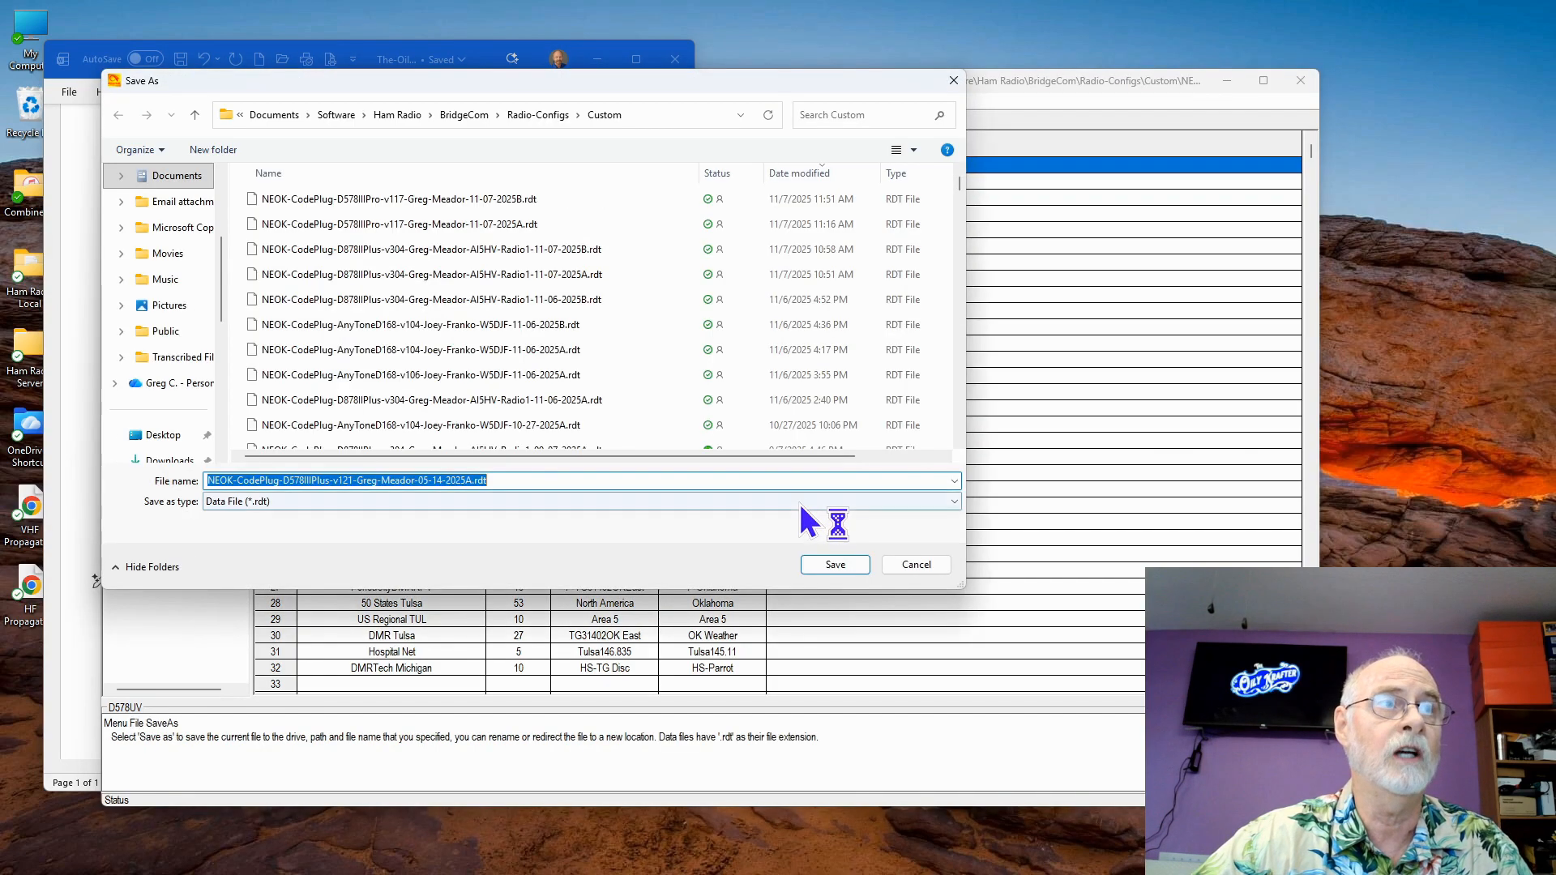
click(546, 481)
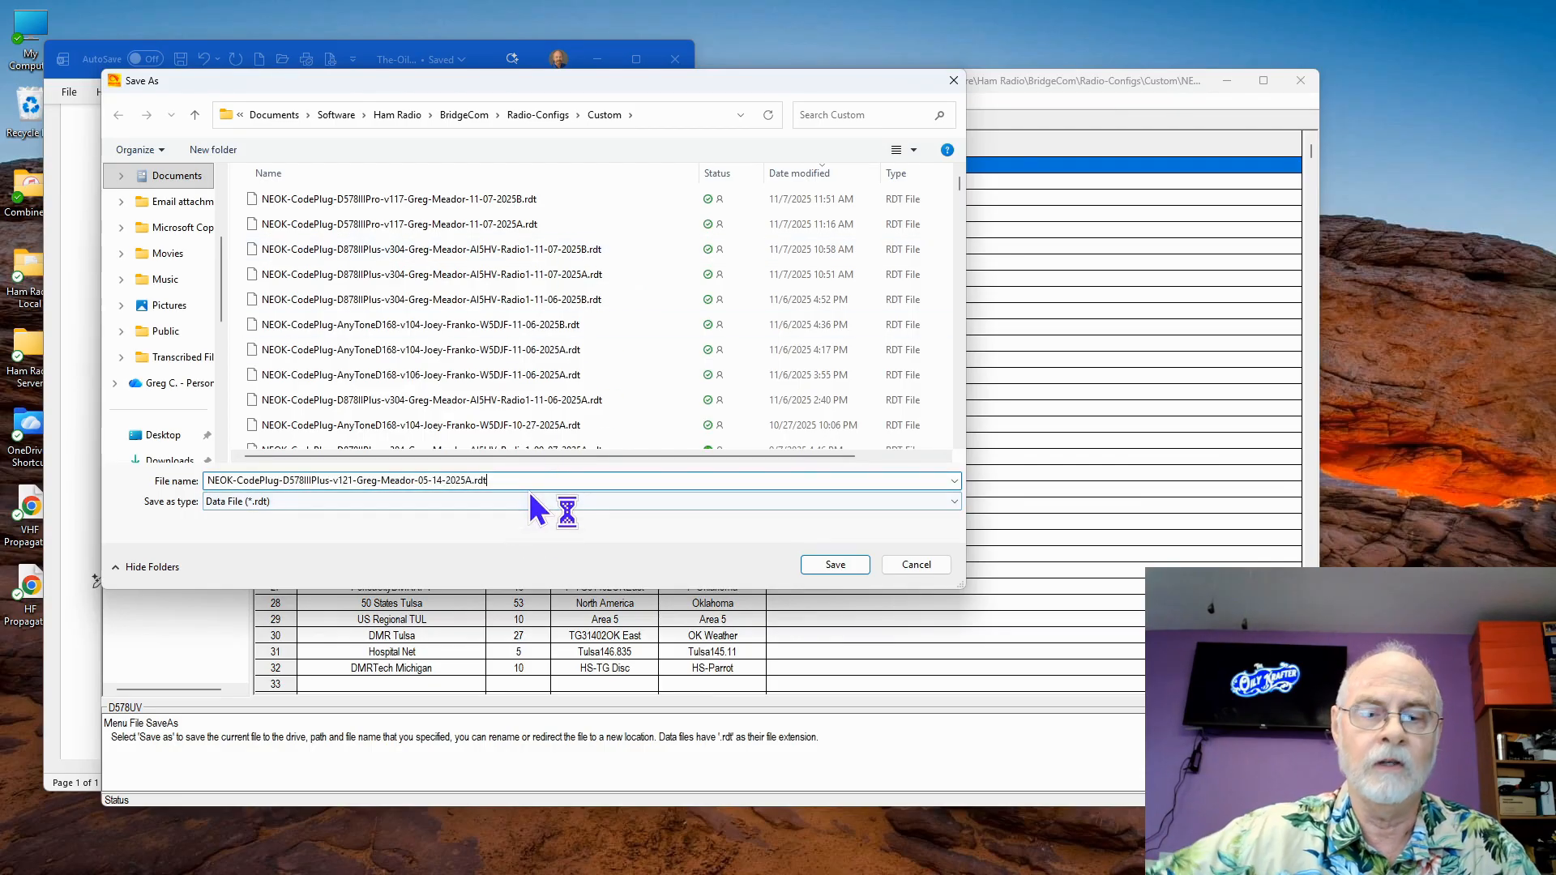
key(Left)
key(Left)
key(Left)
key(Left)
key(Left)
key(Left)
key(Left)
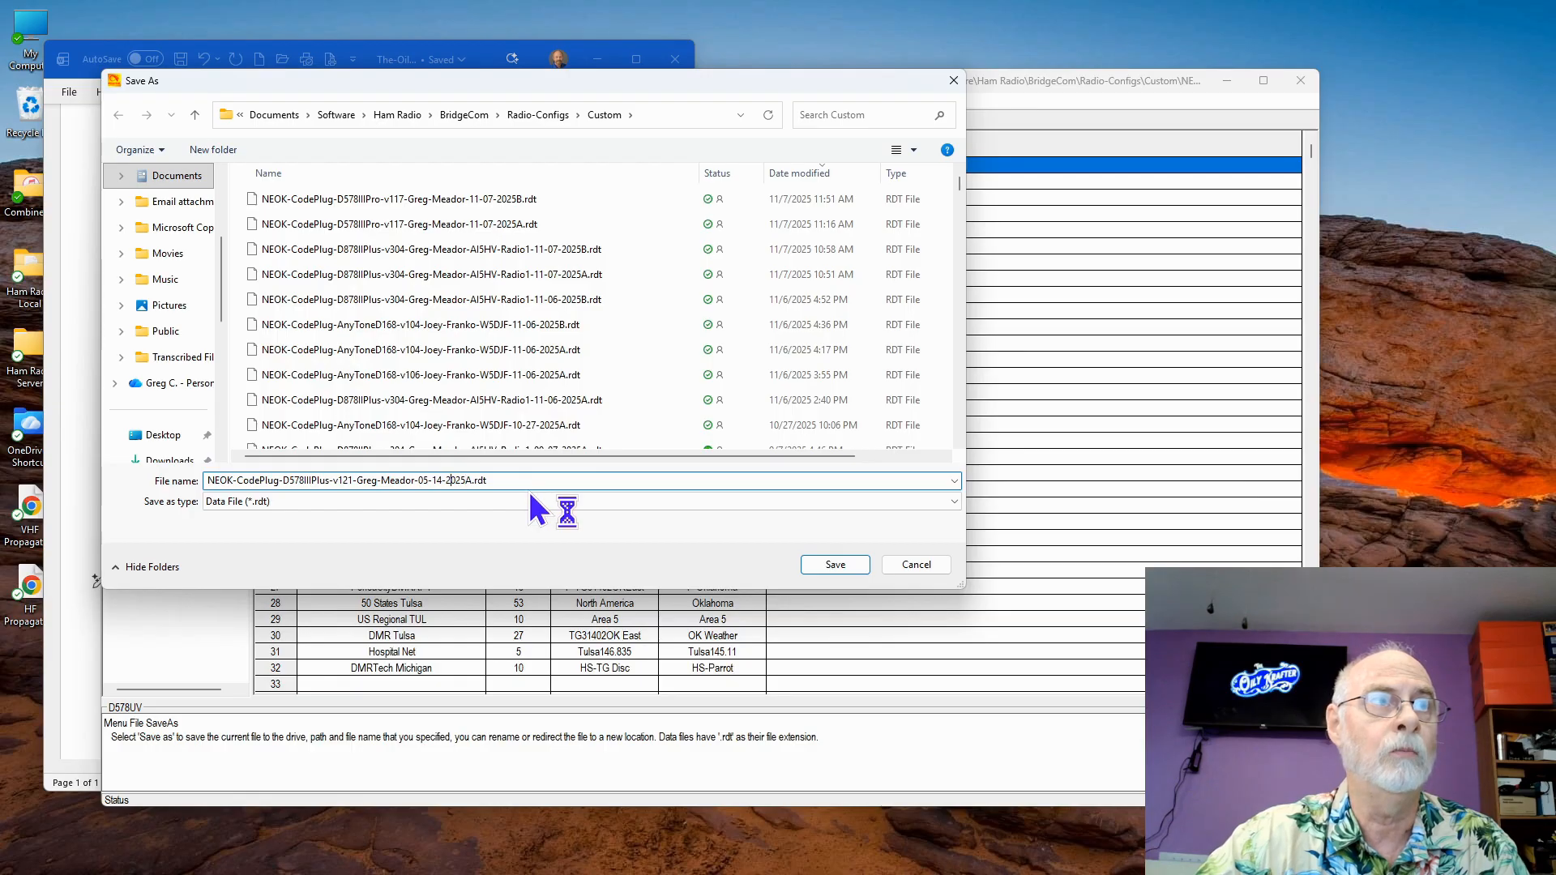
key(BackSpace)
key(BackSpace)
key(BackSpace)
key(BackSpace)
key(BackSpace)
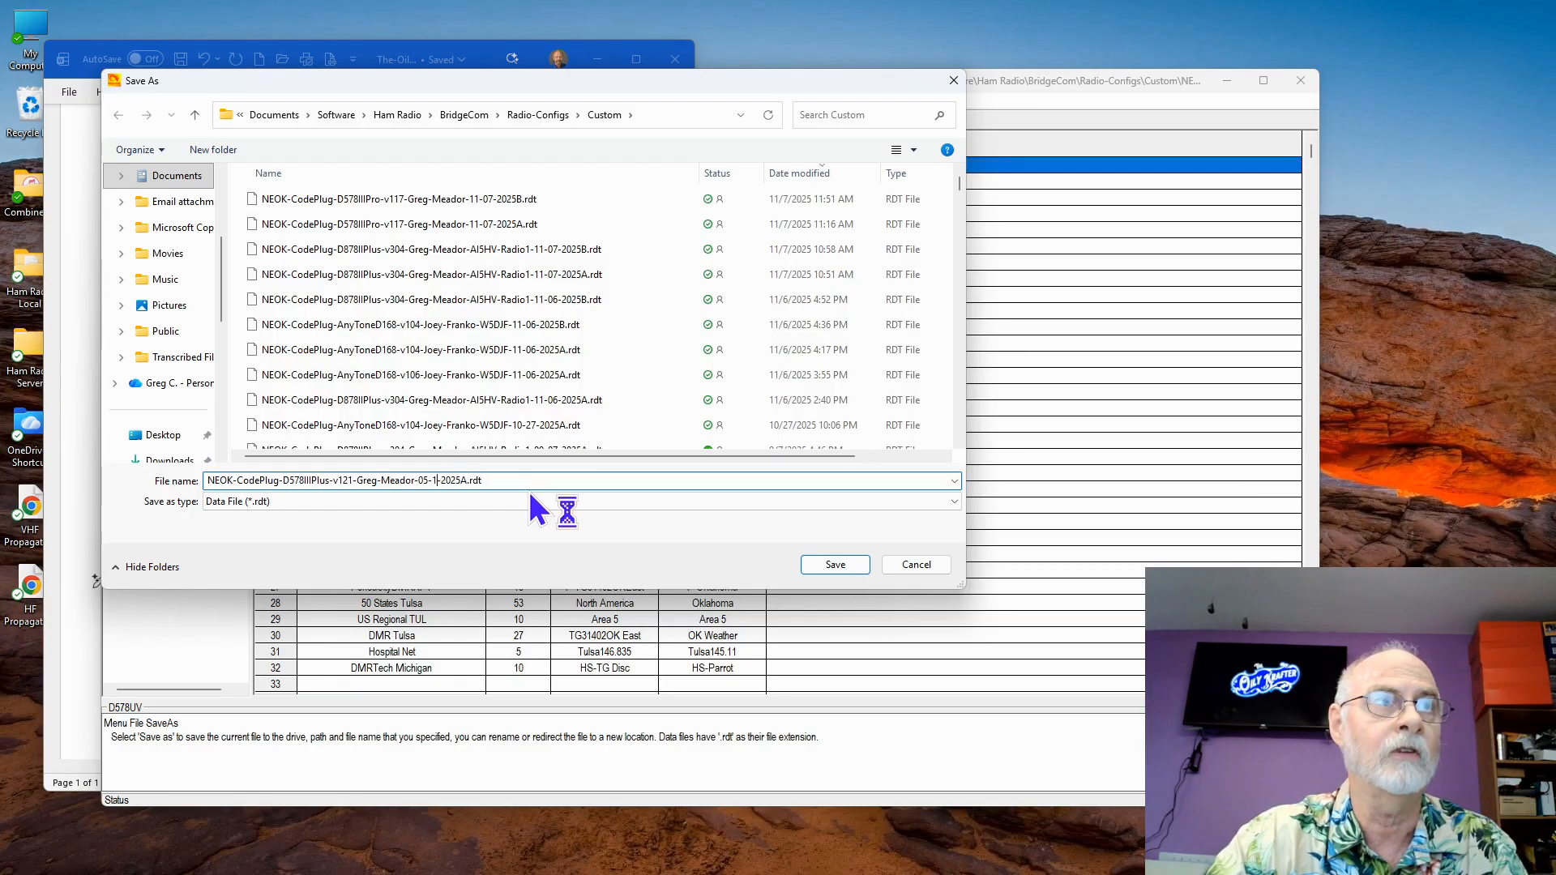
text(11-07)
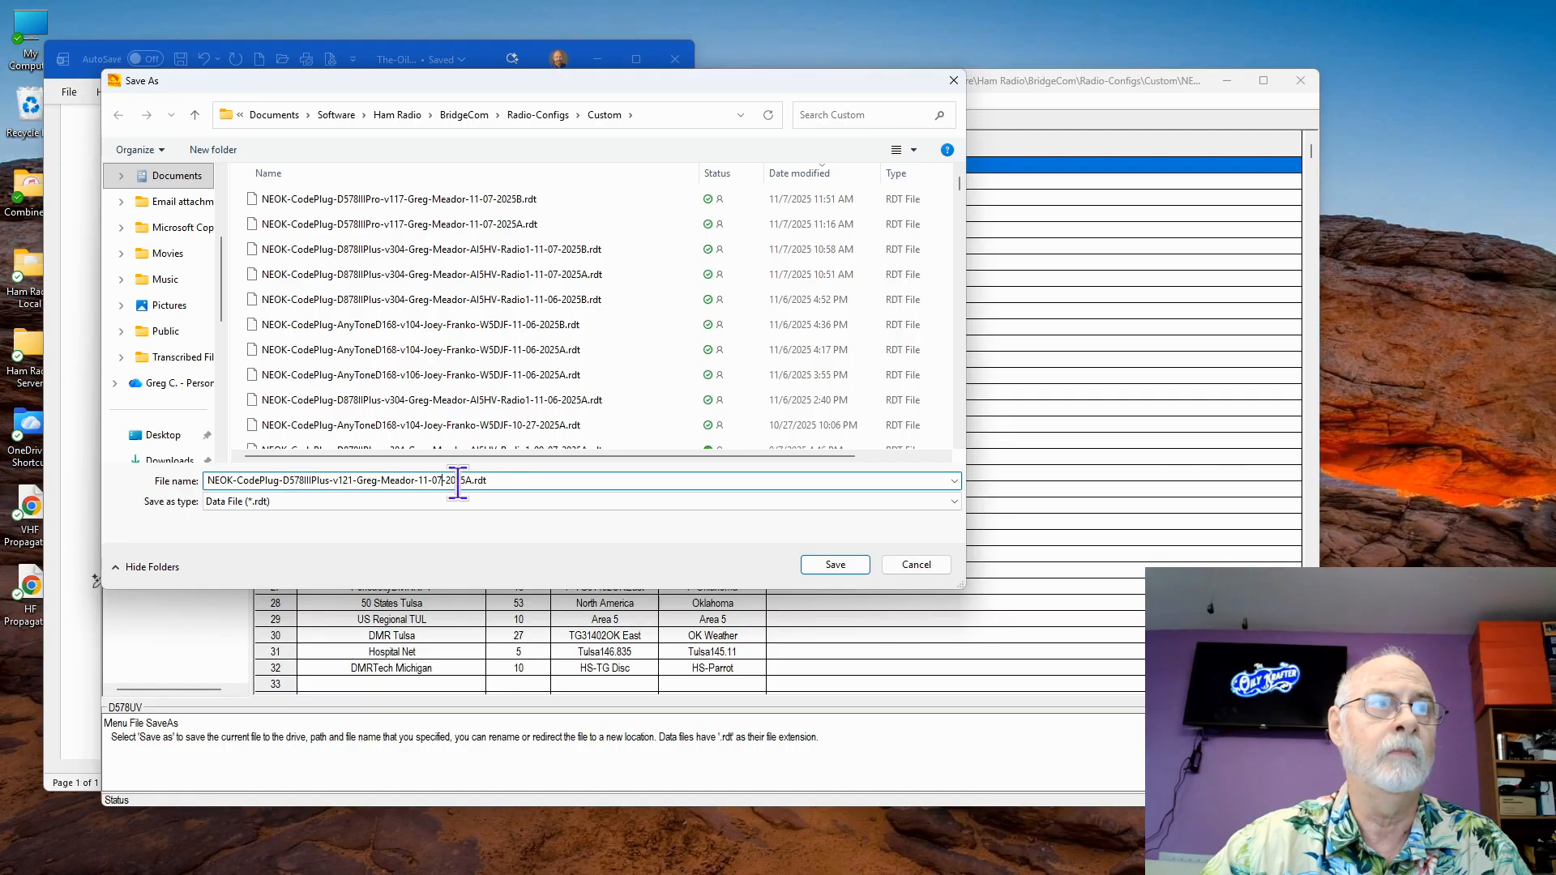
click(832, 565)
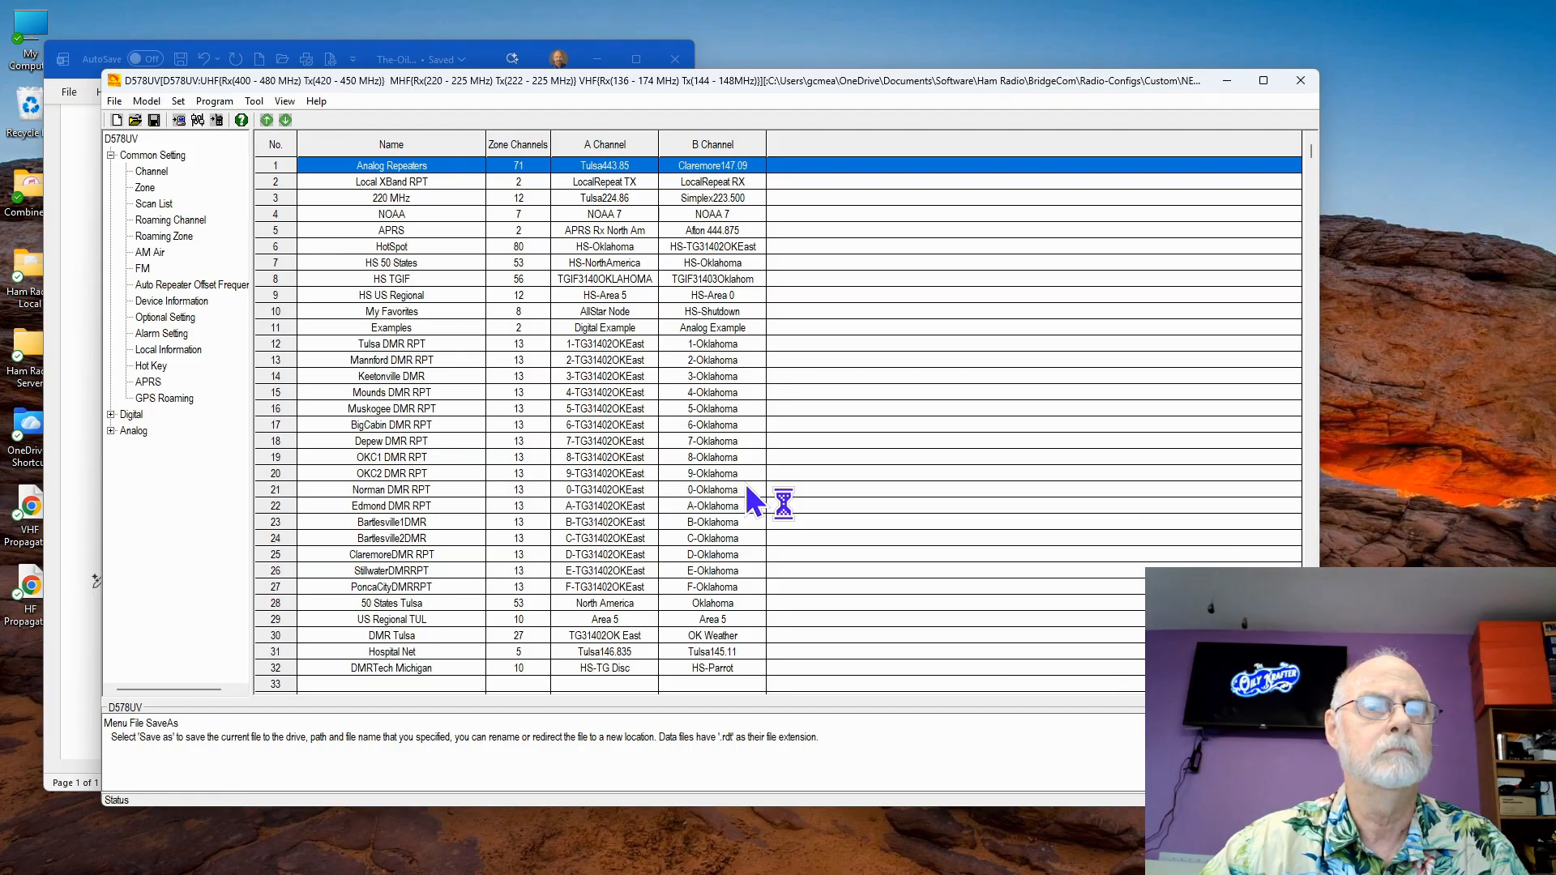
- Look through the zone list down to DMRTech Michigan
click(785, 492)
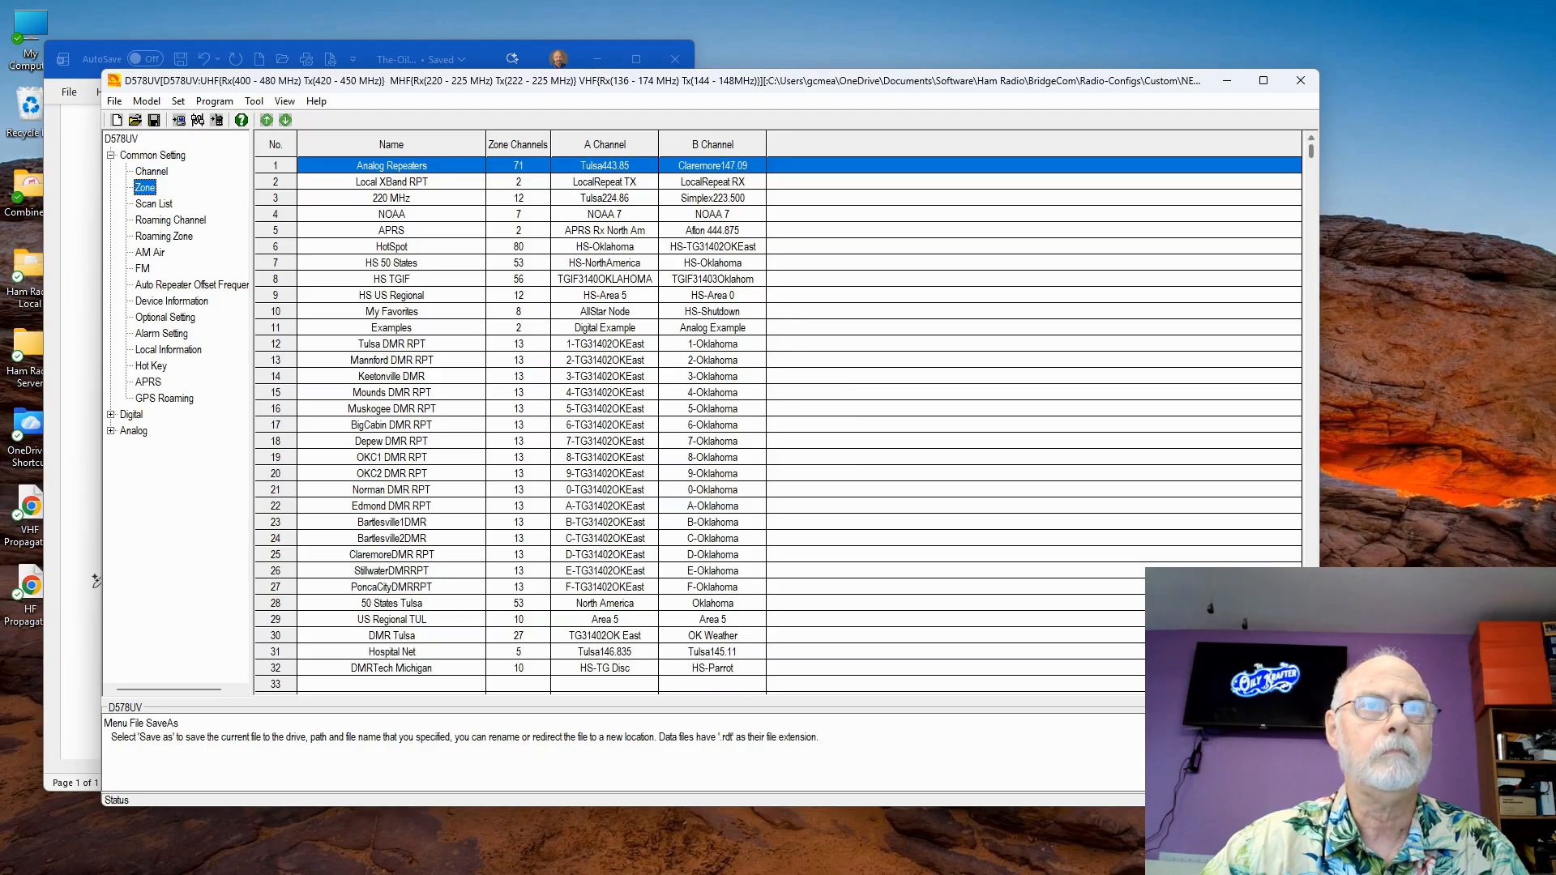
scroll(519, 422, down, 1)
scroll(1041, 493, down, 1)
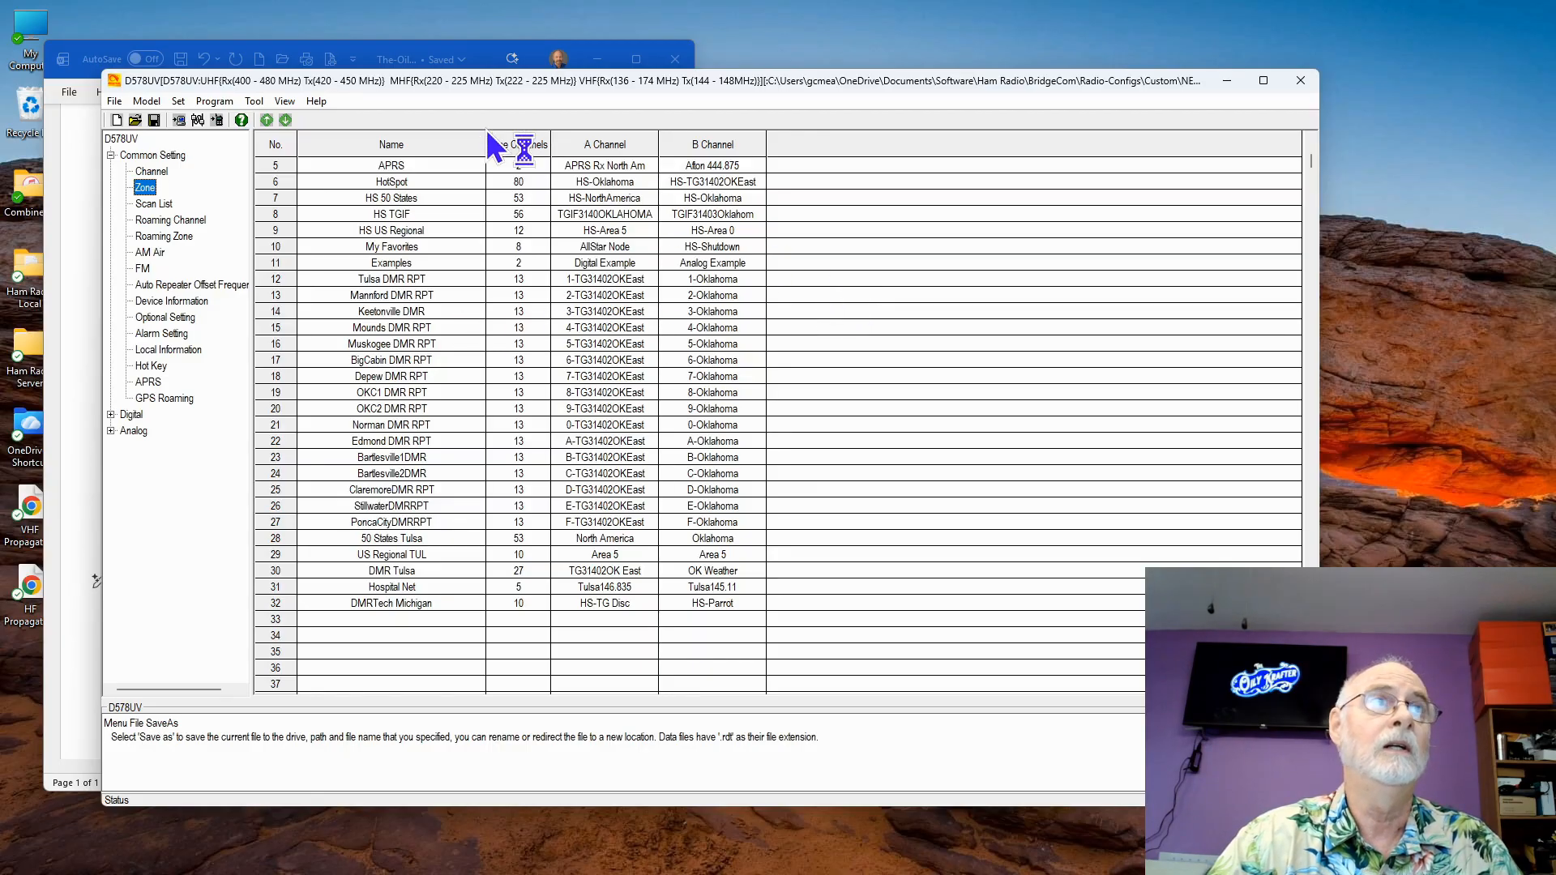
- Import the zones from Zone.CSV in the D878UVII Plus v304 Radio1 export folder dated 11-07-2025B
click(253, 100)
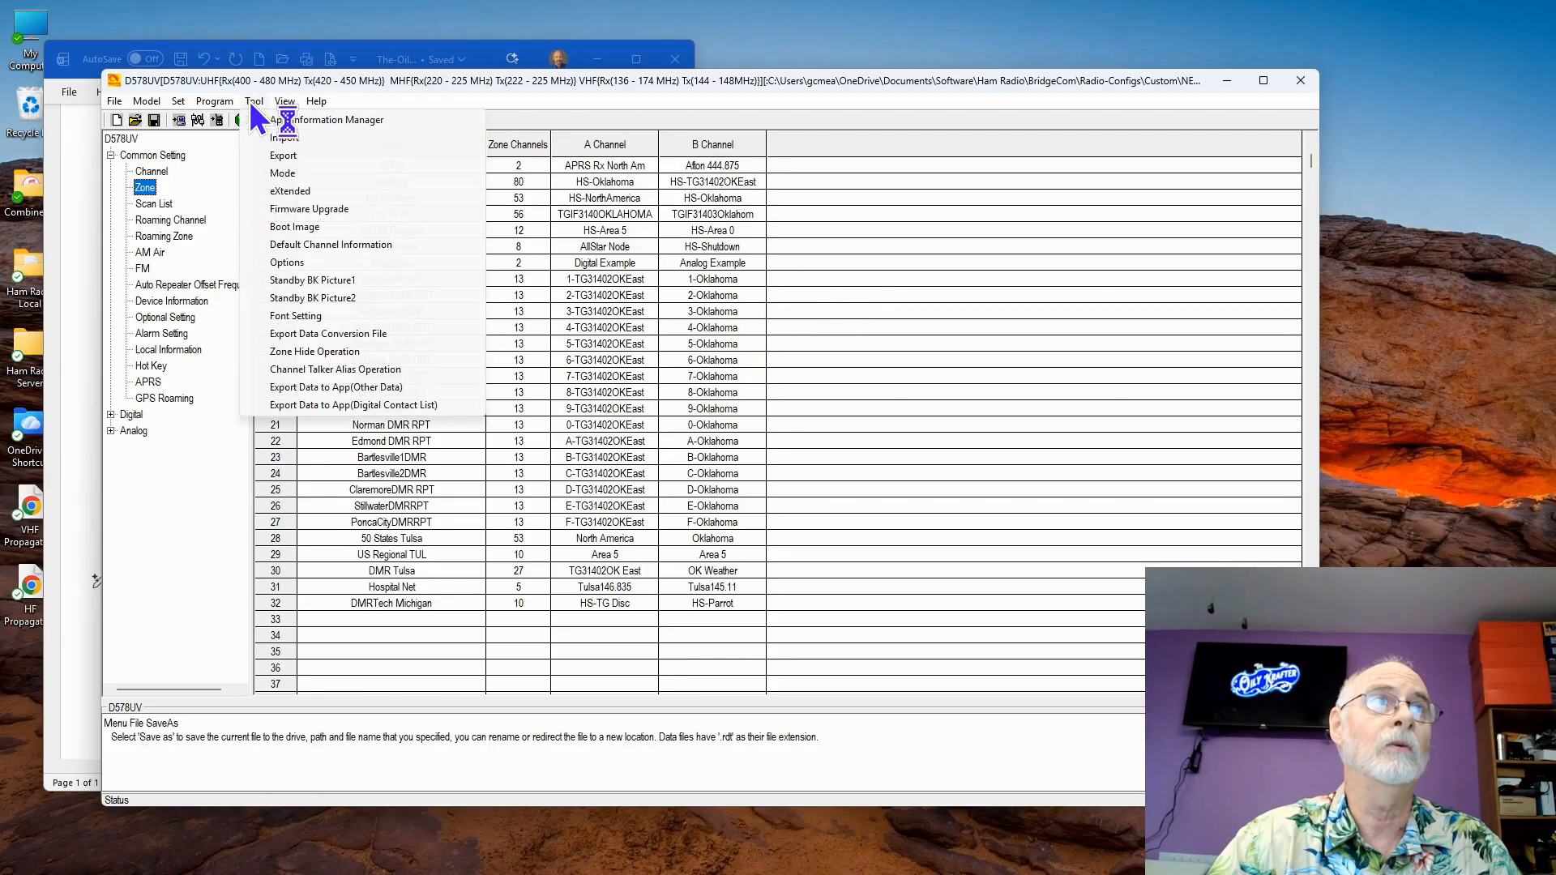
click(290, 139)
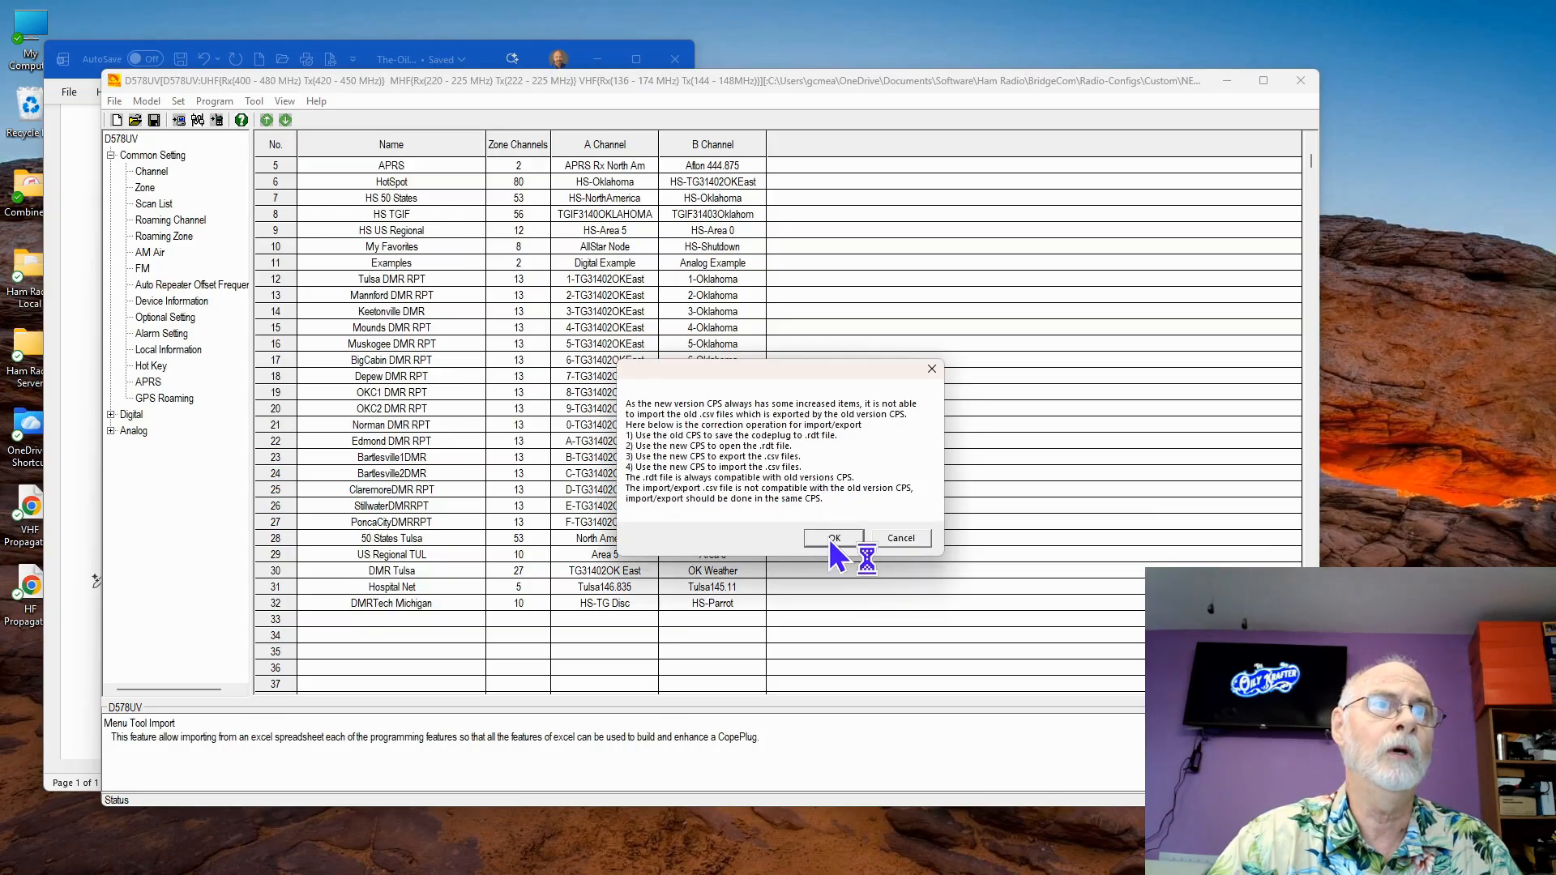
click(829, 538)
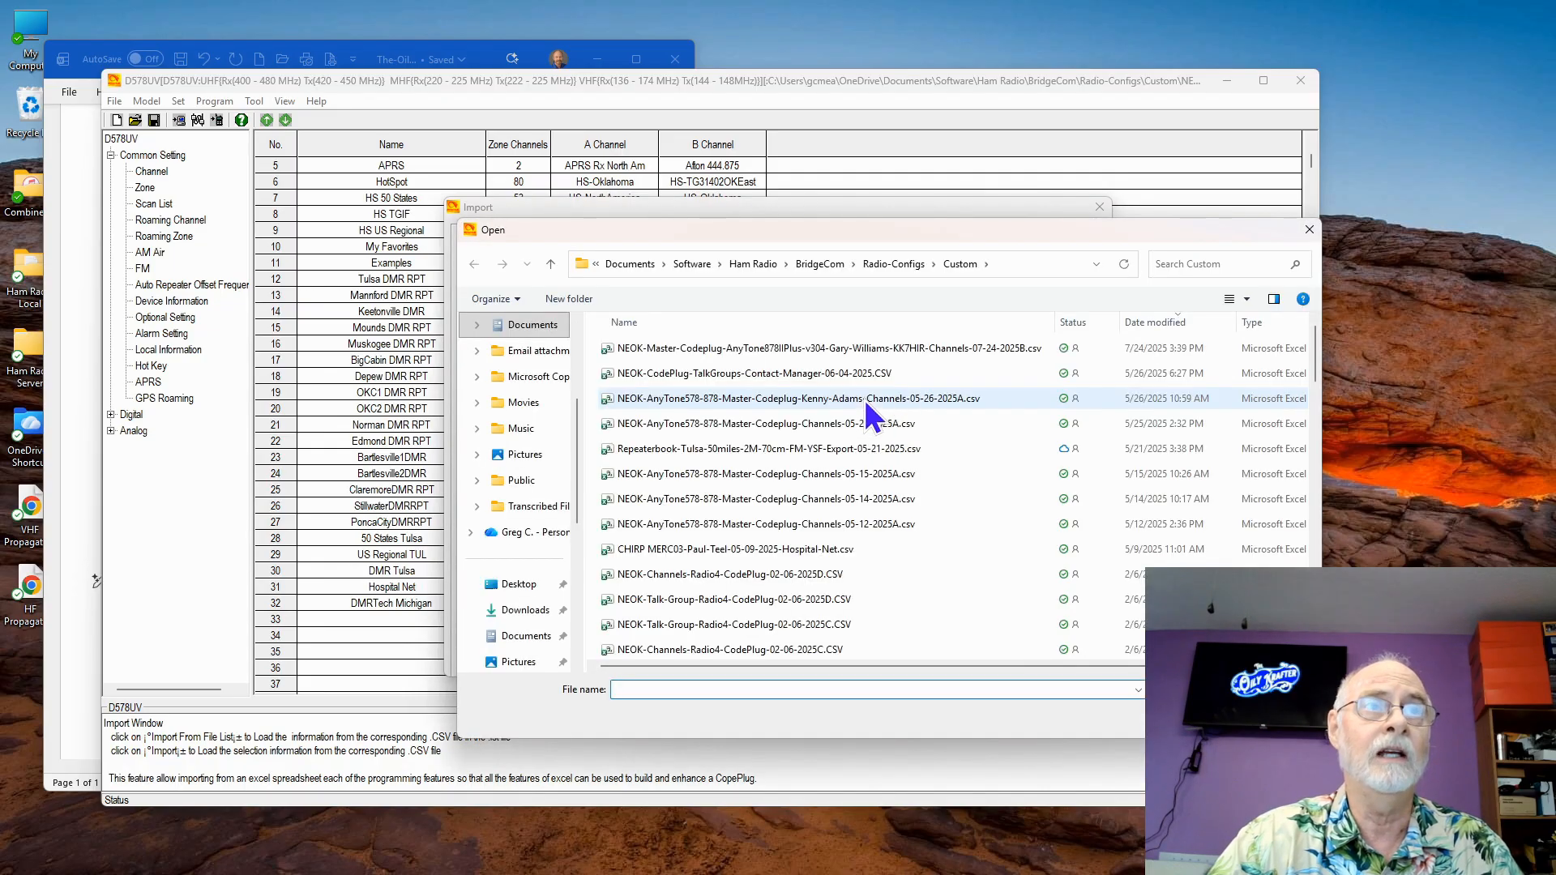
scroll(868, 409, down, 10)
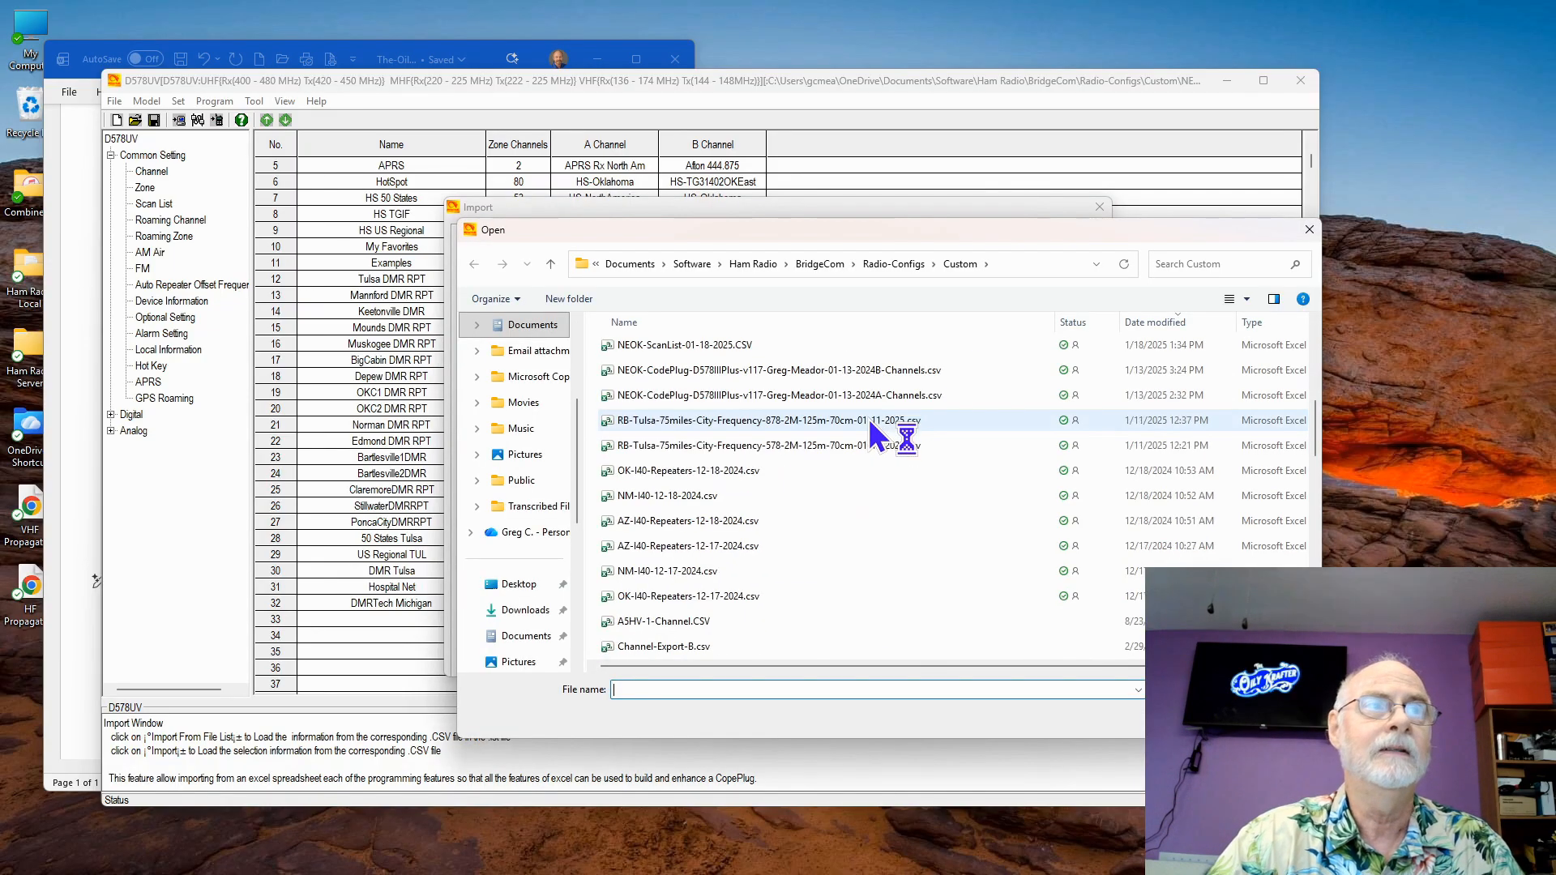
scroll(872, 438, down, 1)
scroll(842, 429, up, 2)
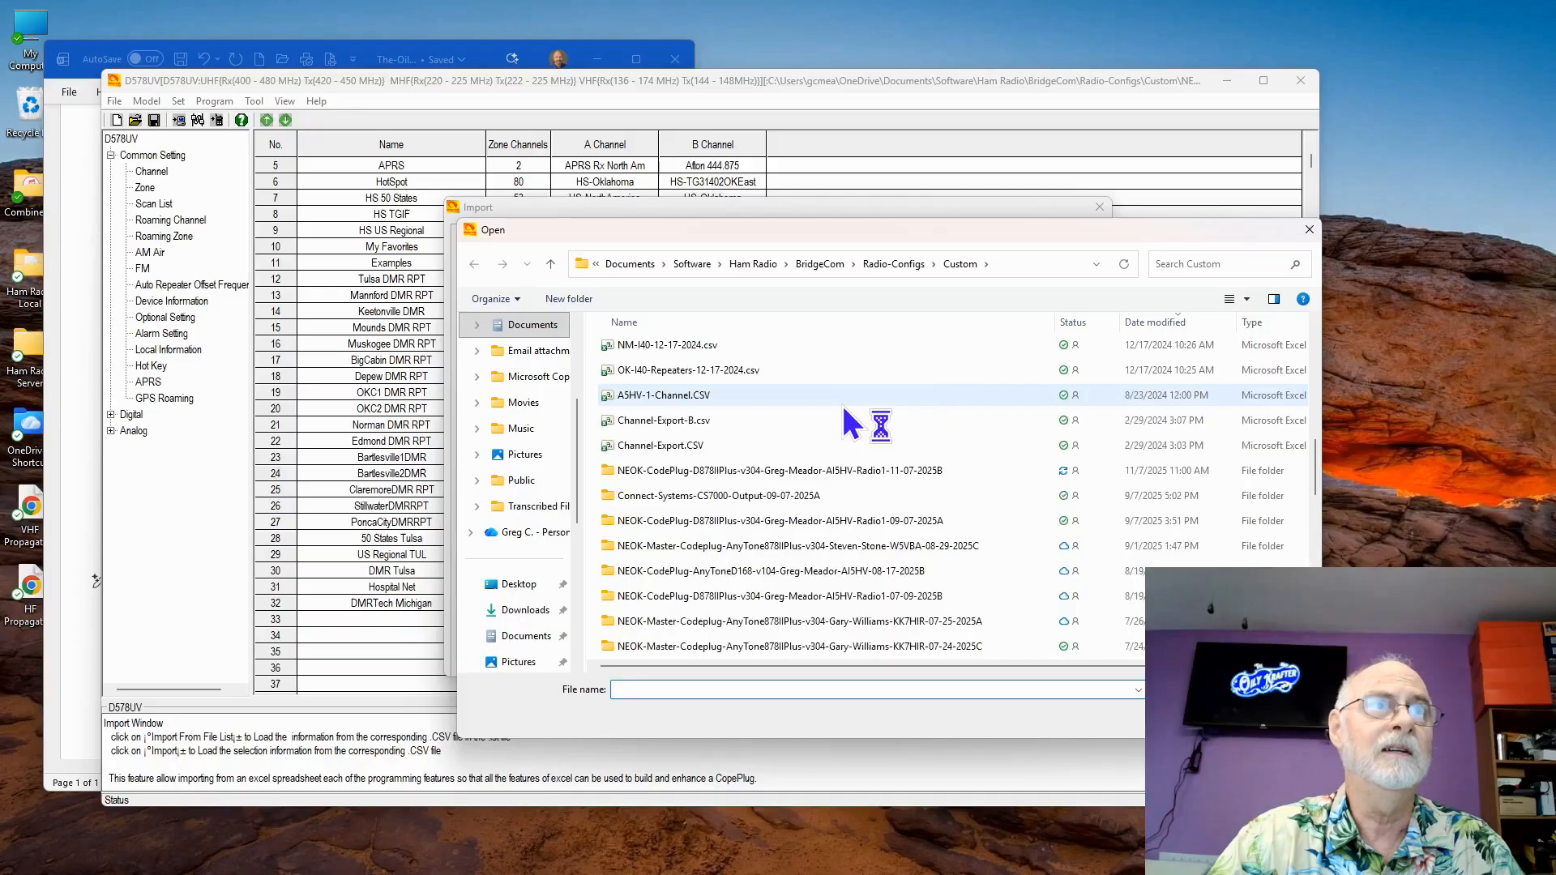
double_click(810, 472)
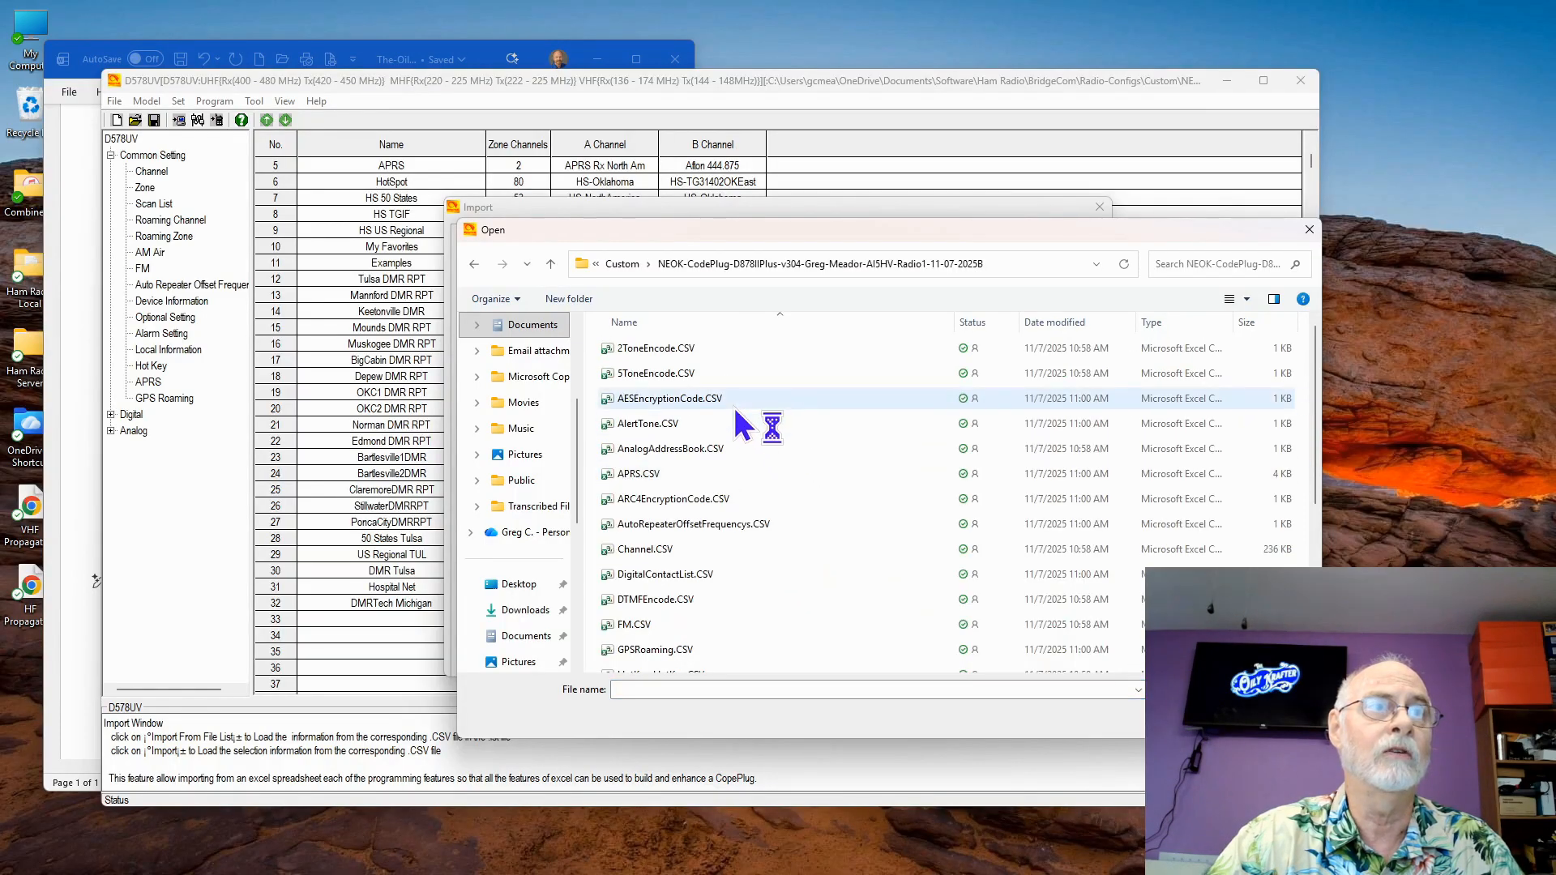
scroll(737, 438, down, 3)
click(665, 659)
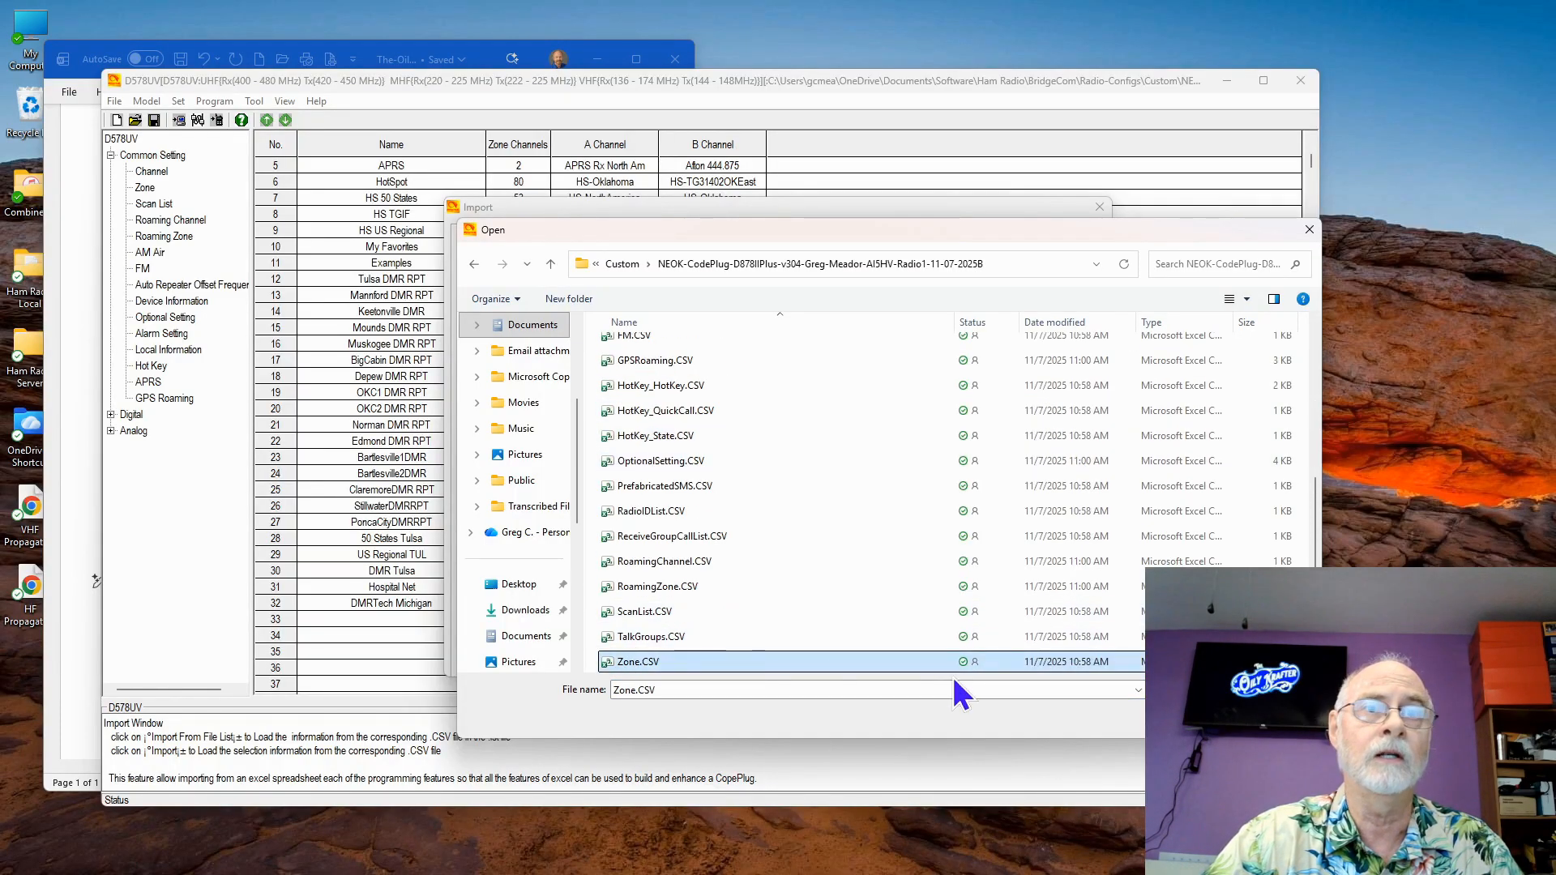
click(1188, 722)
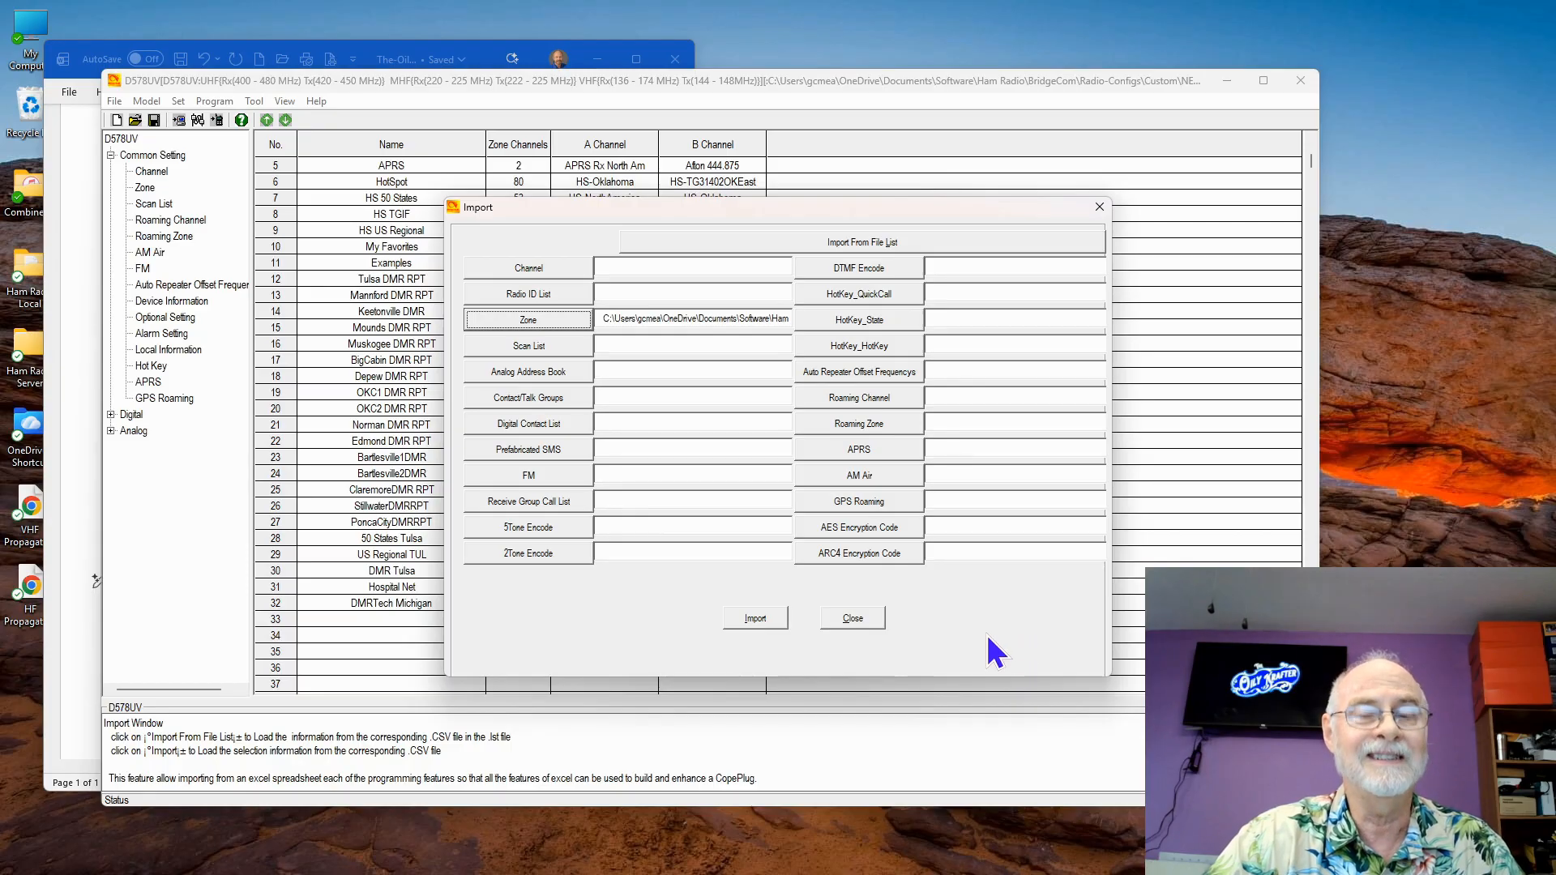
click(760, 620)
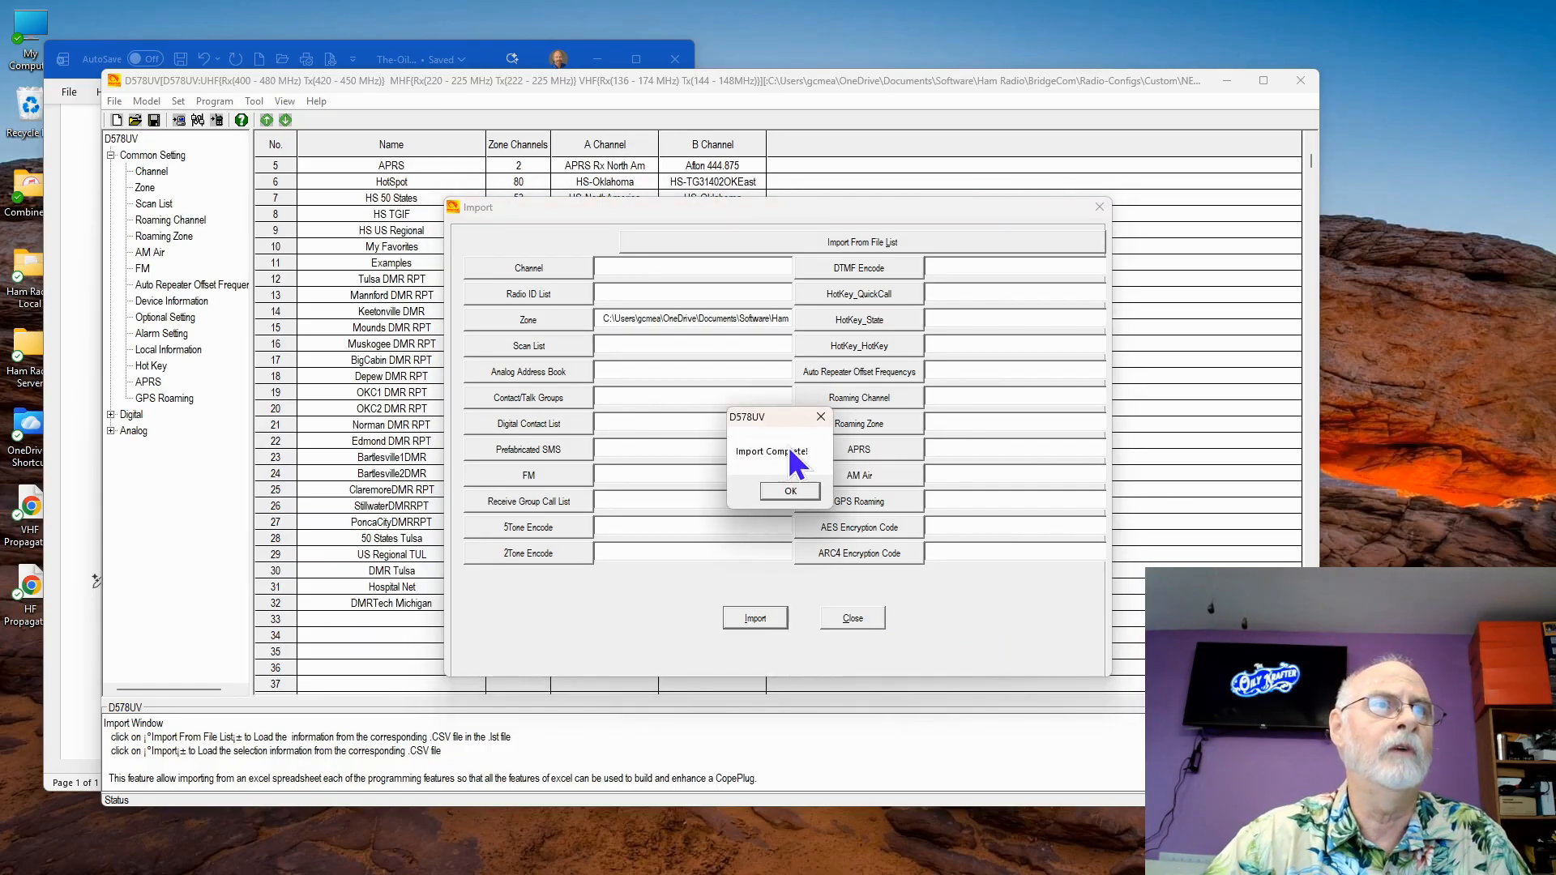
click(791, 490)
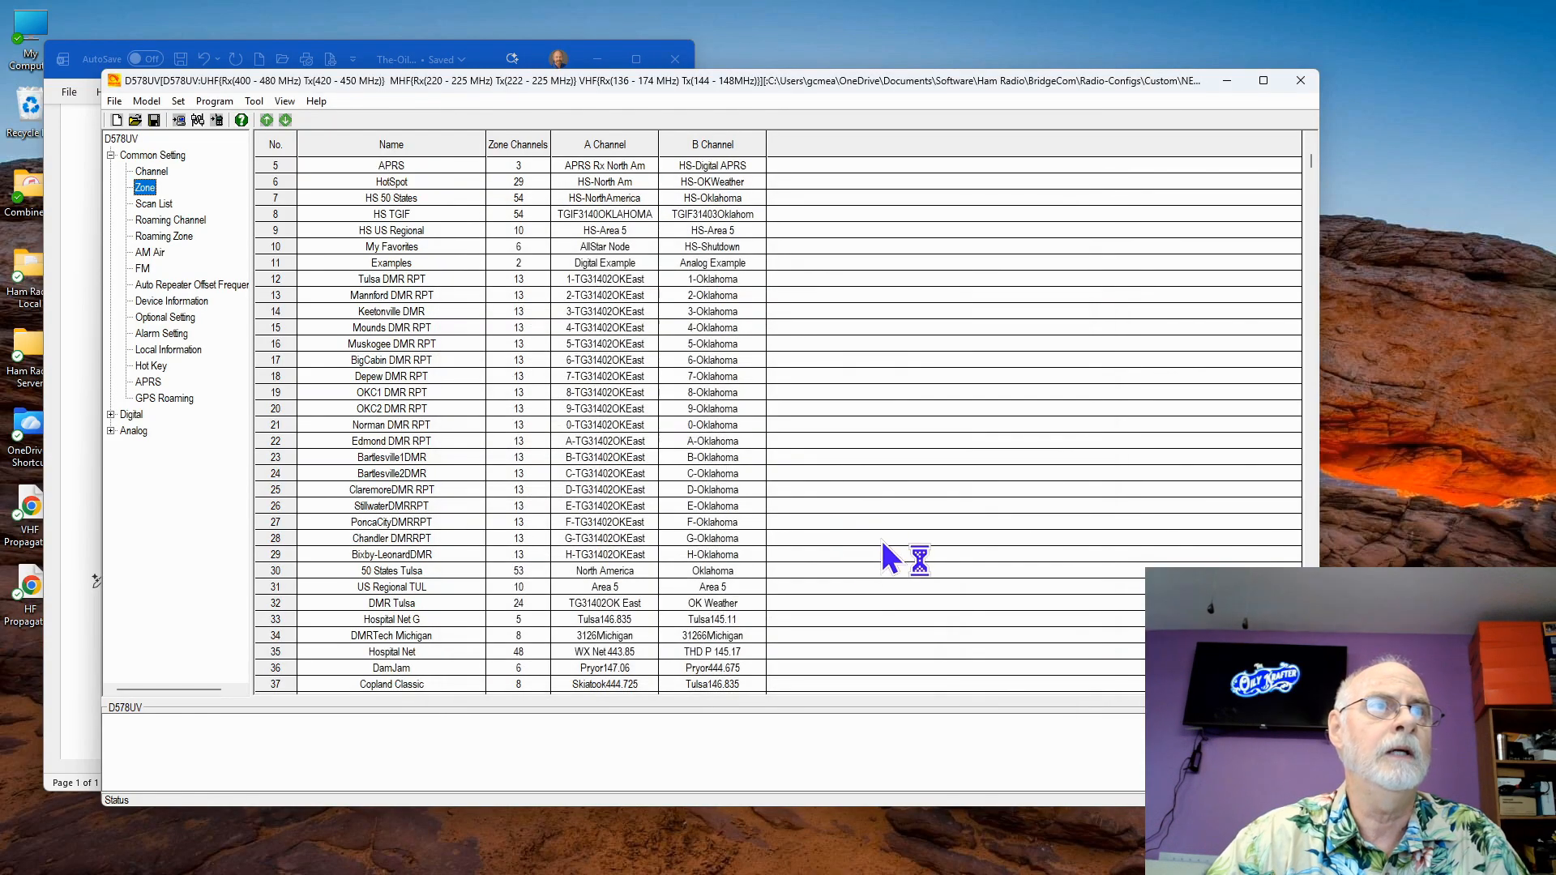
- Look through the imported zone list from APRS down to TulsaToughSaturd
click(612, 281)
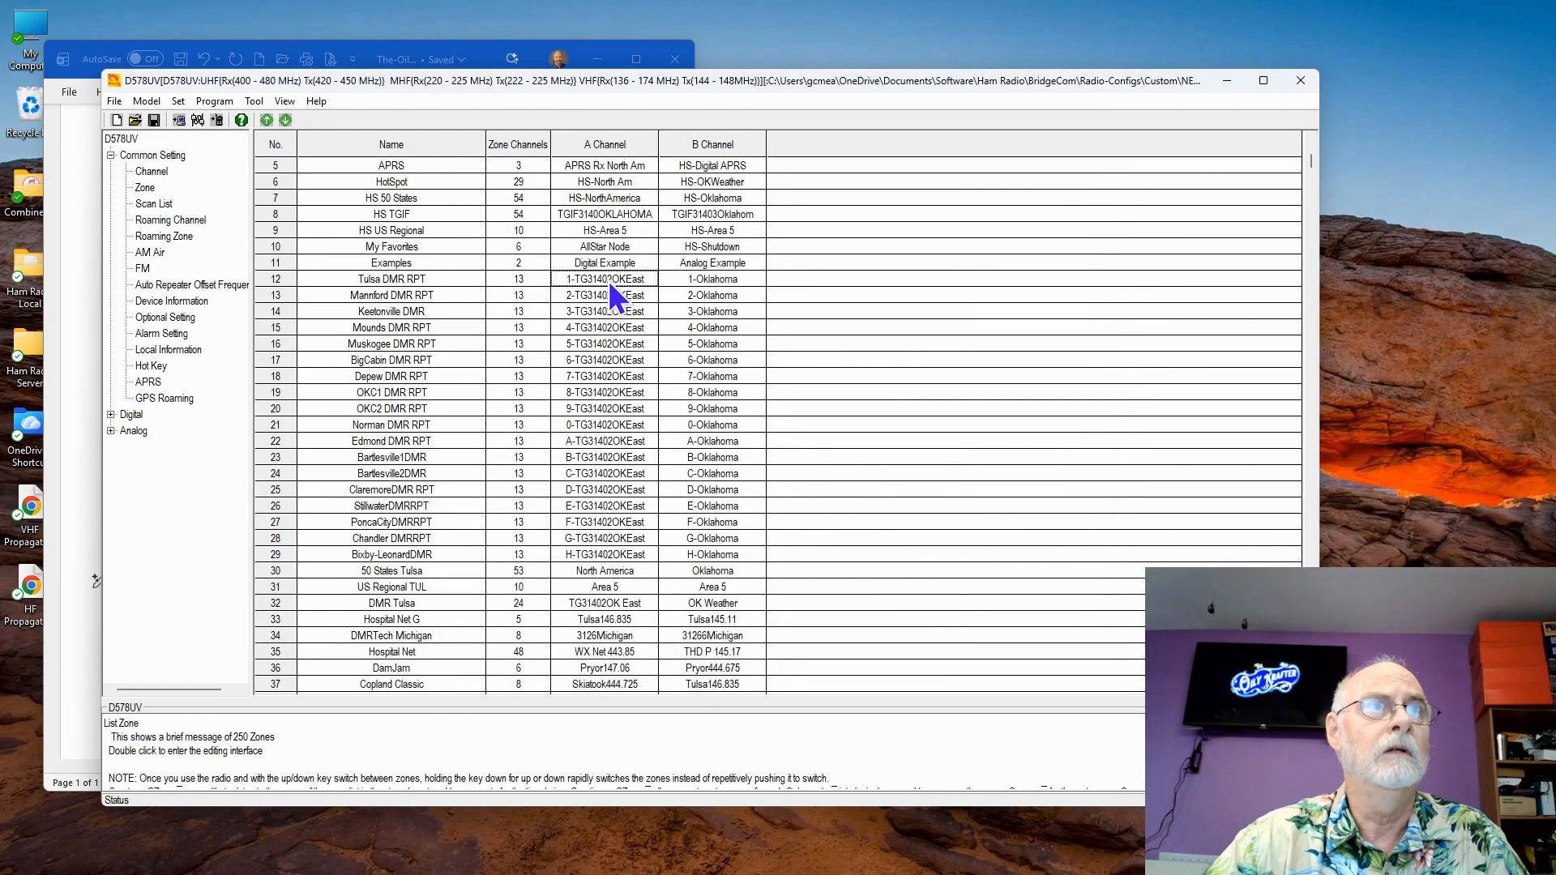
click(712, 281)
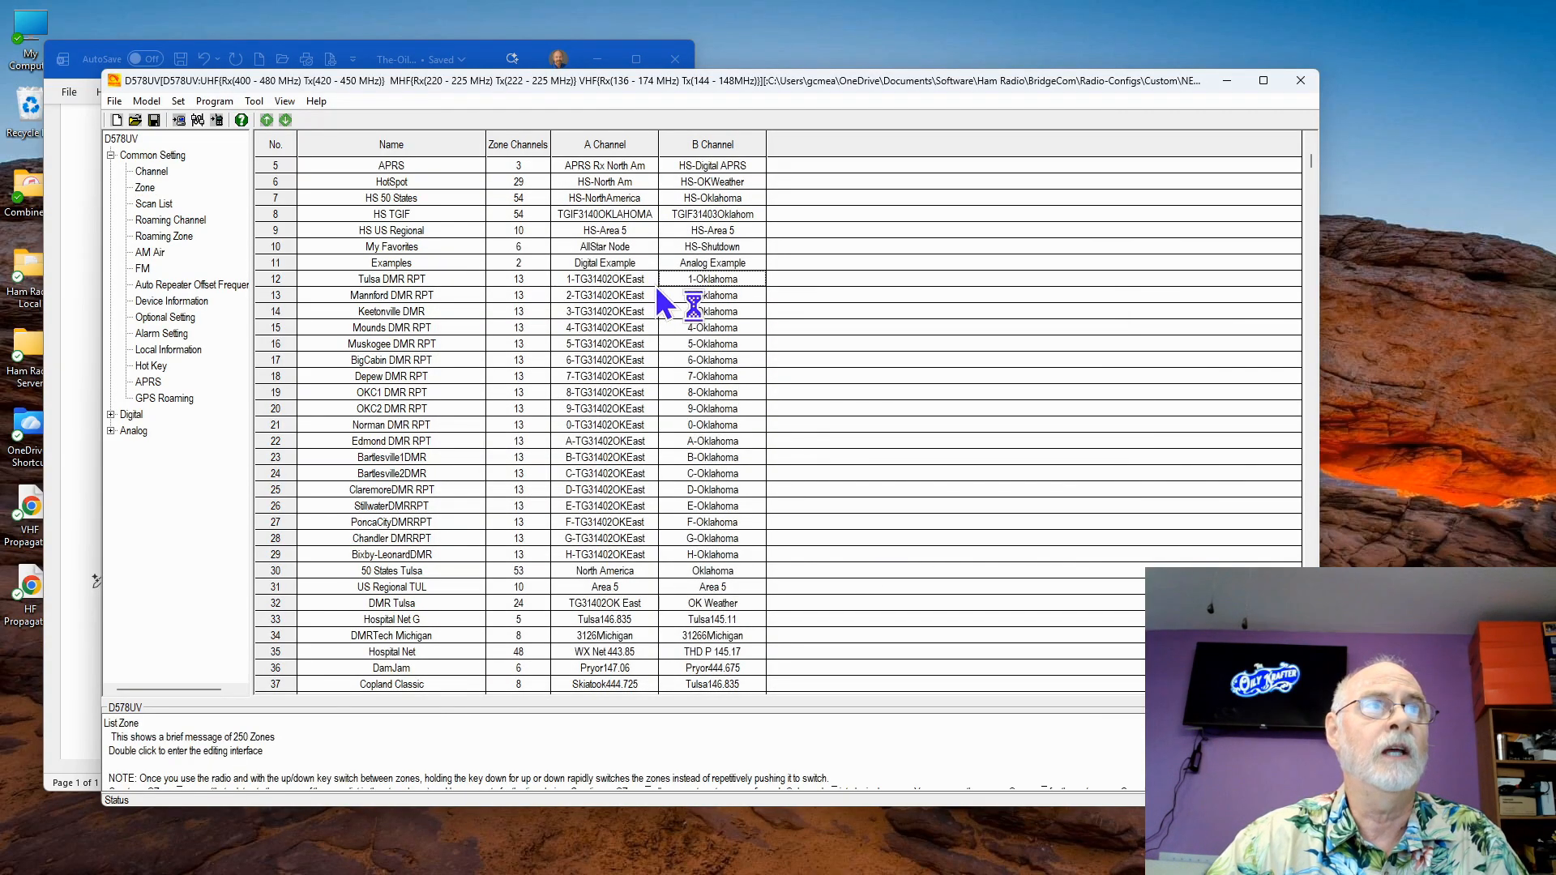
scroll(518, 425, down, 4)
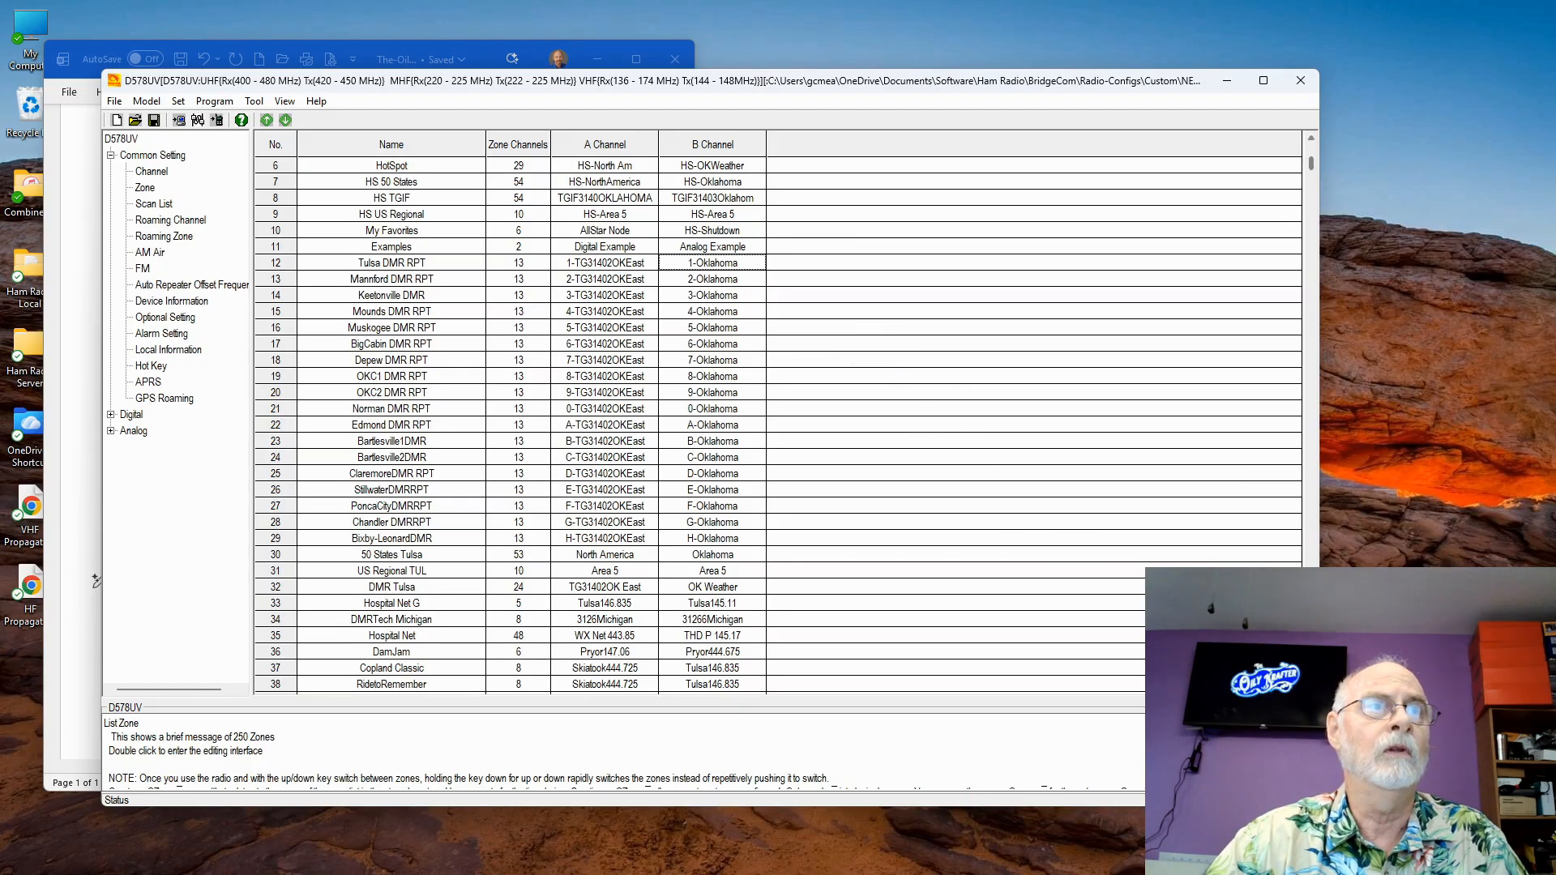
scroll(518, 426, down, 1)
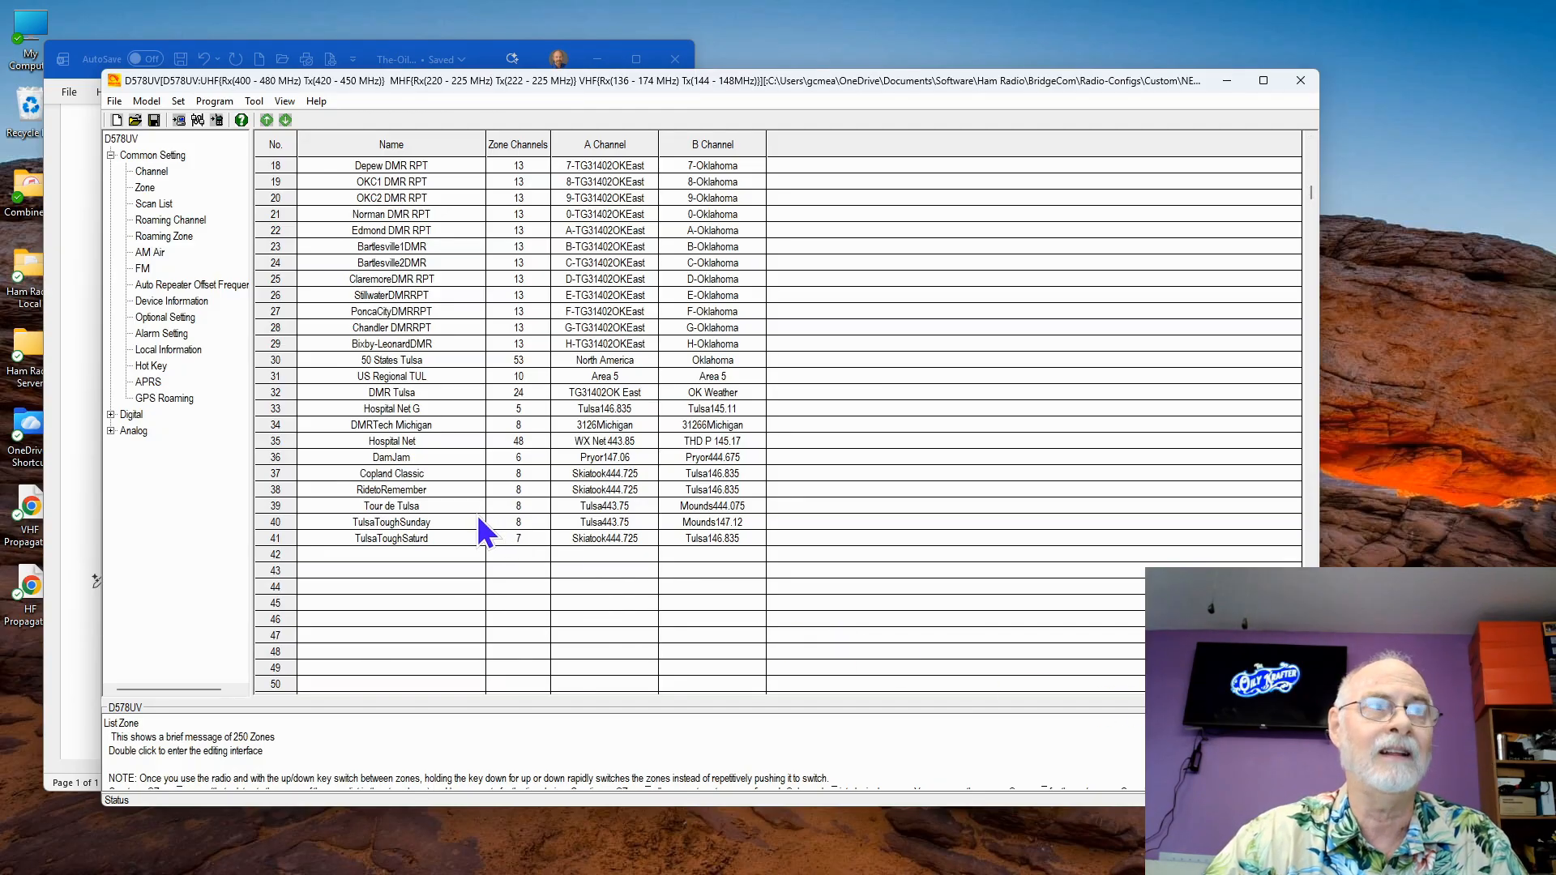
- Review the member channels of each event zone from DamJam through TulsaToughSaturd without changing them
double_click(425, 457)
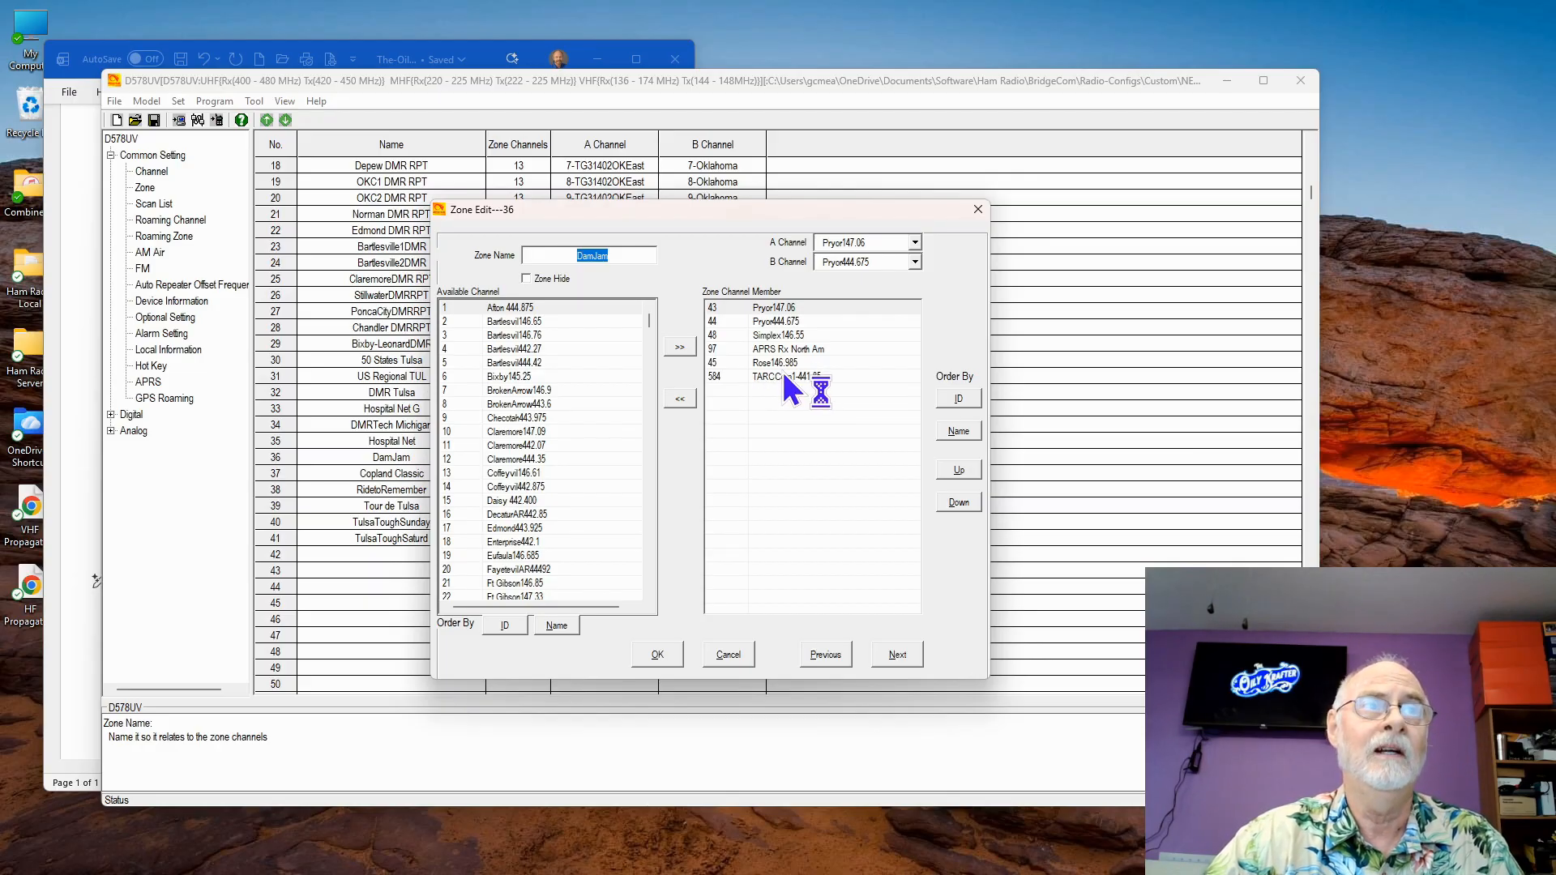
click(897, 654)
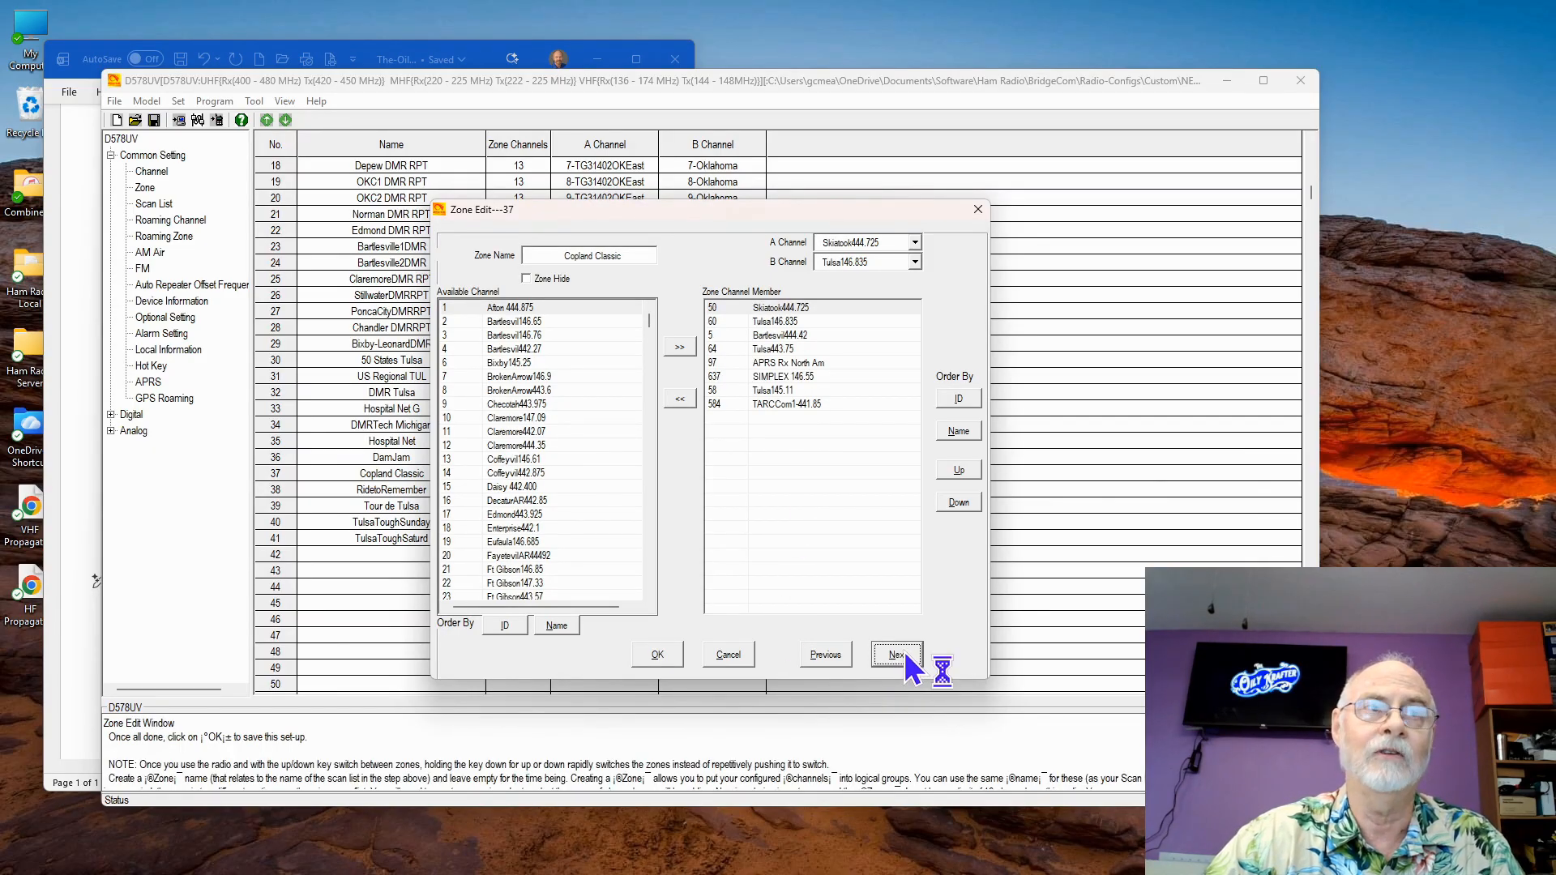
click(905, 655)
click(896, 654)
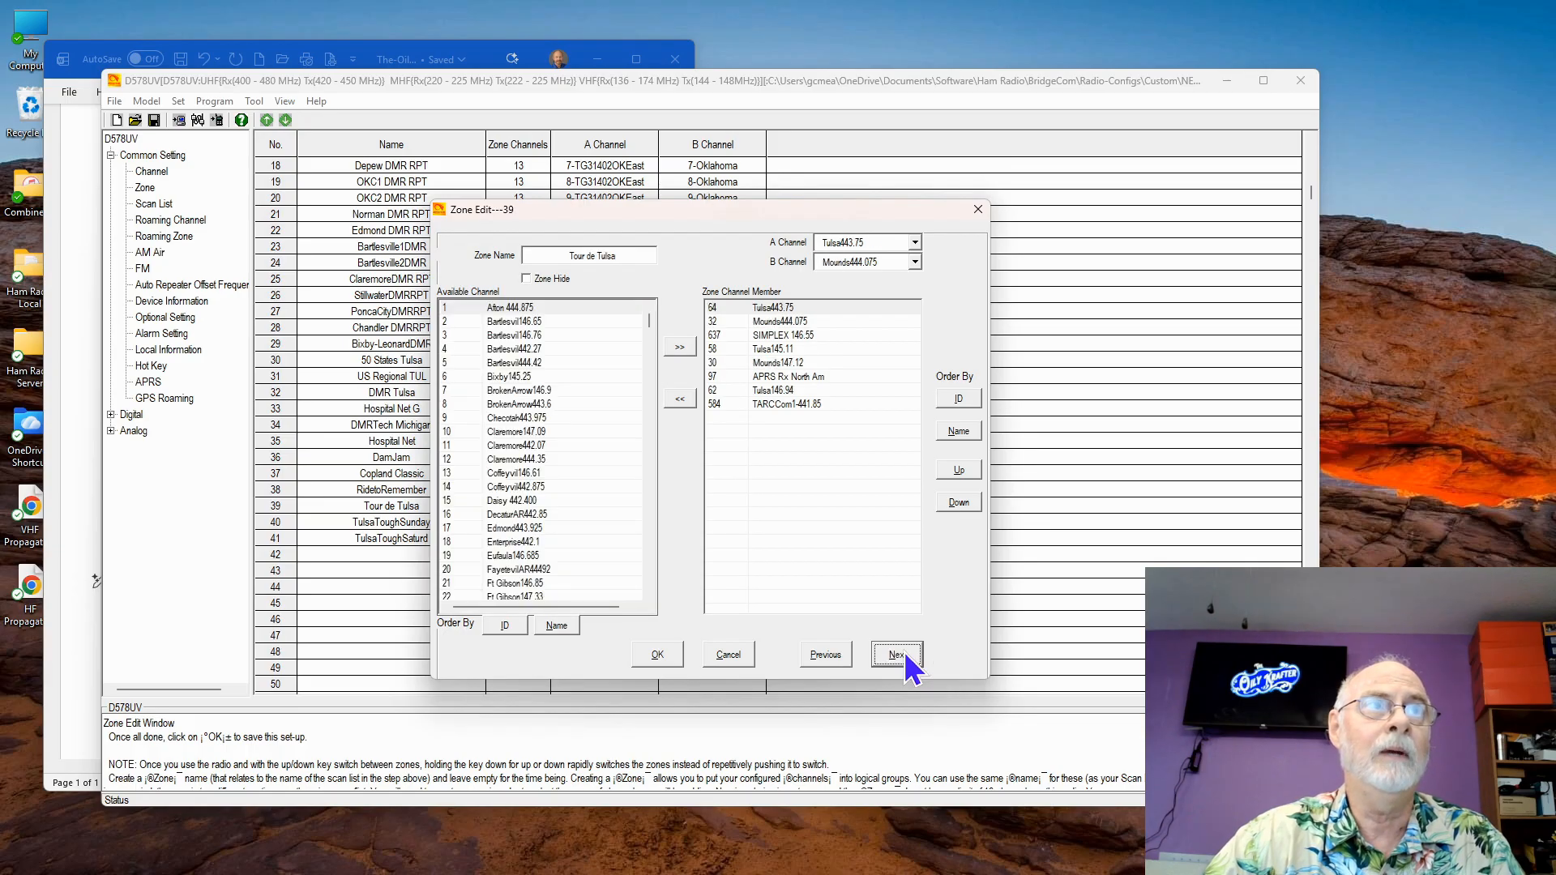
click(898, 655)
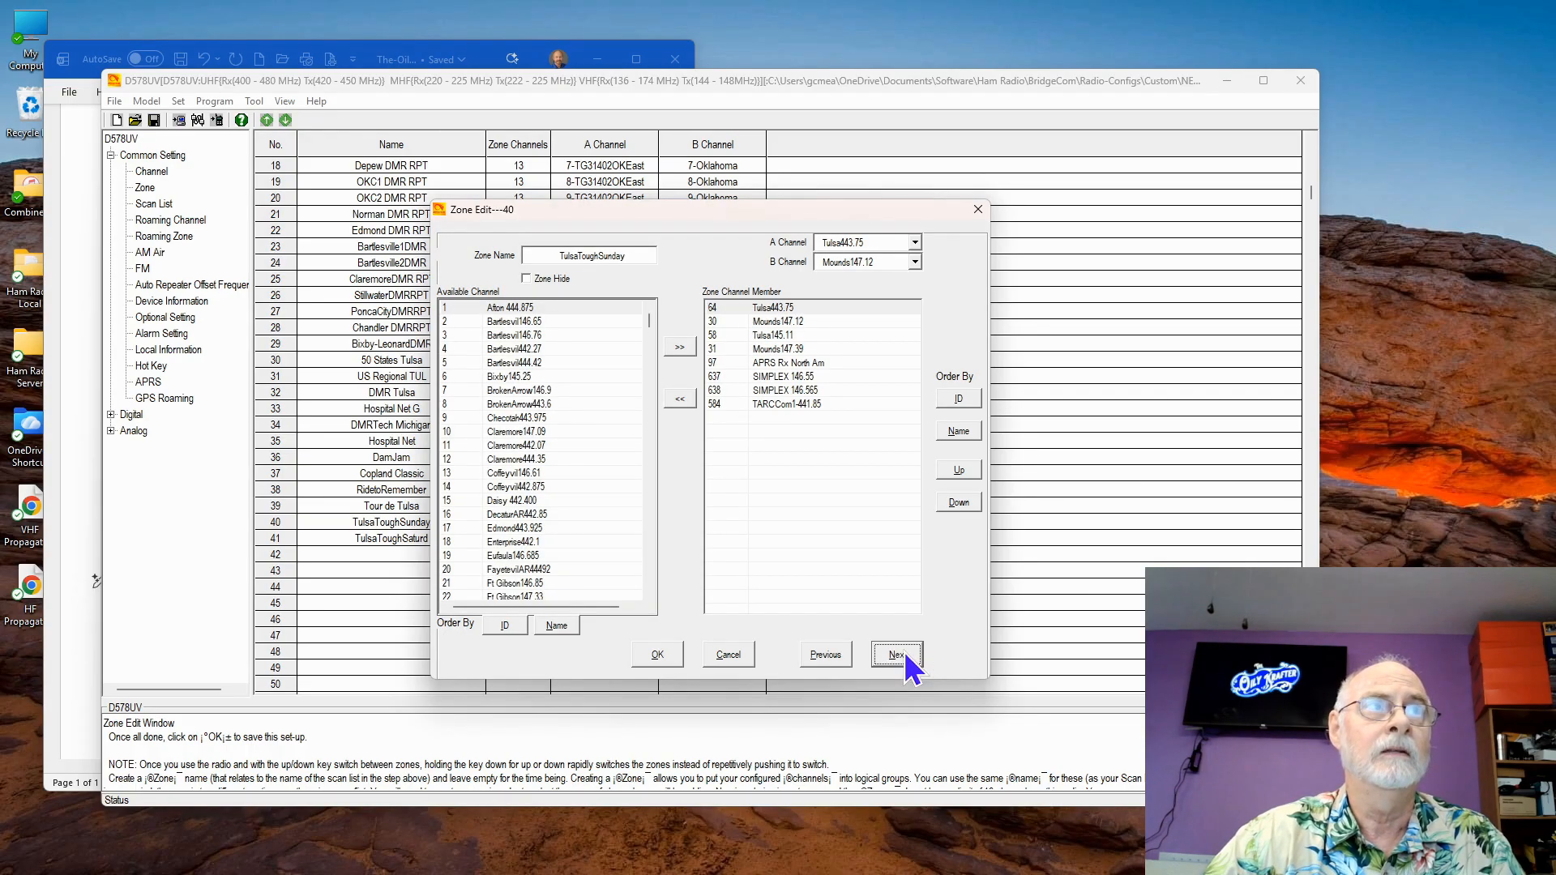
click(897, 655)
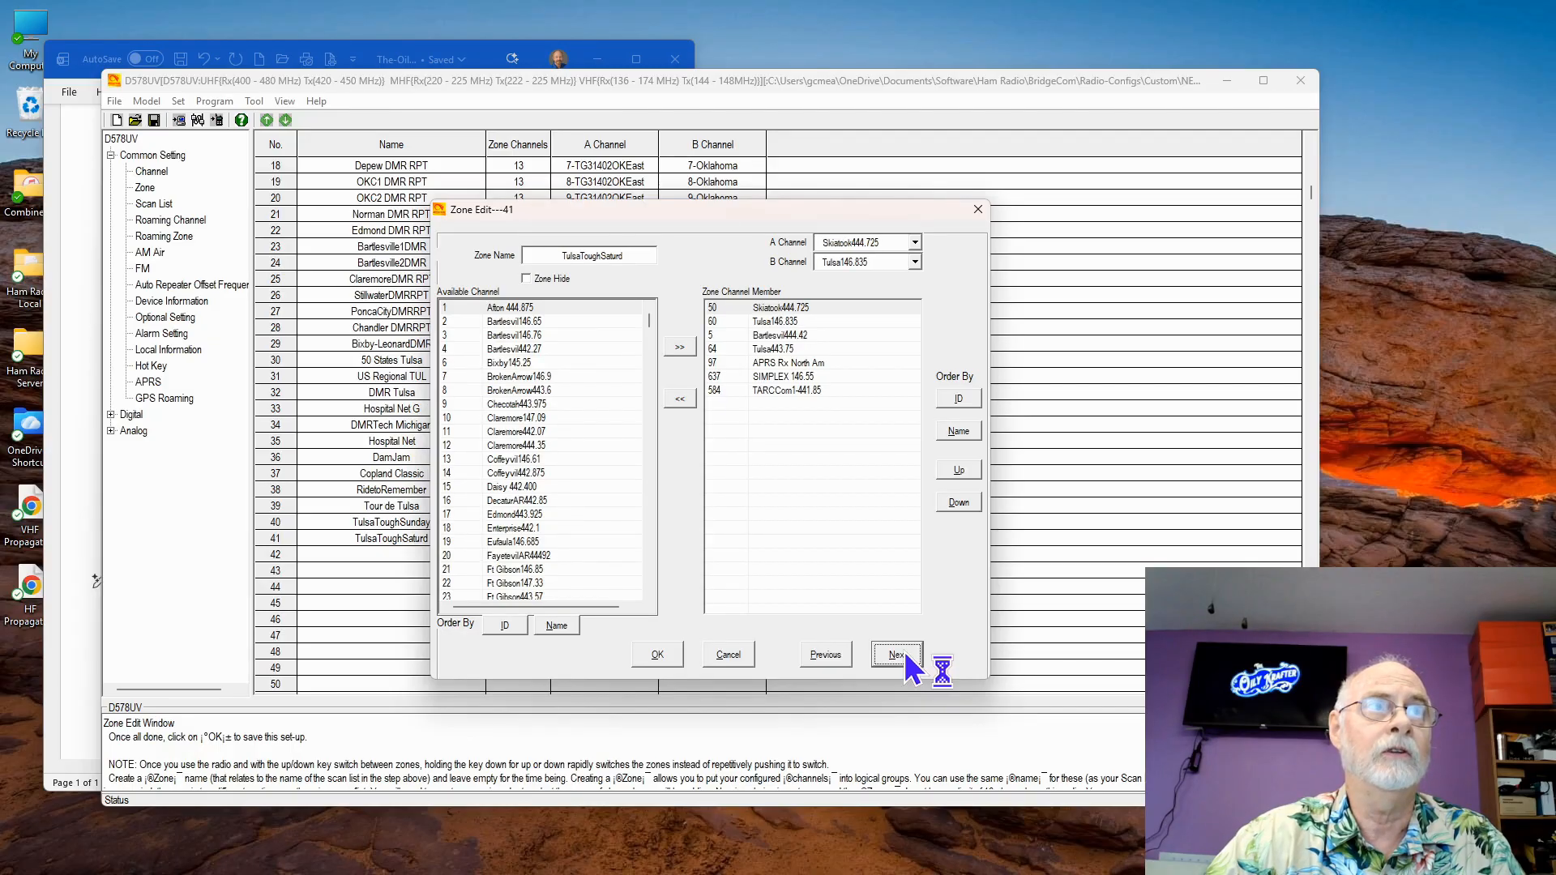
click(649, 659)
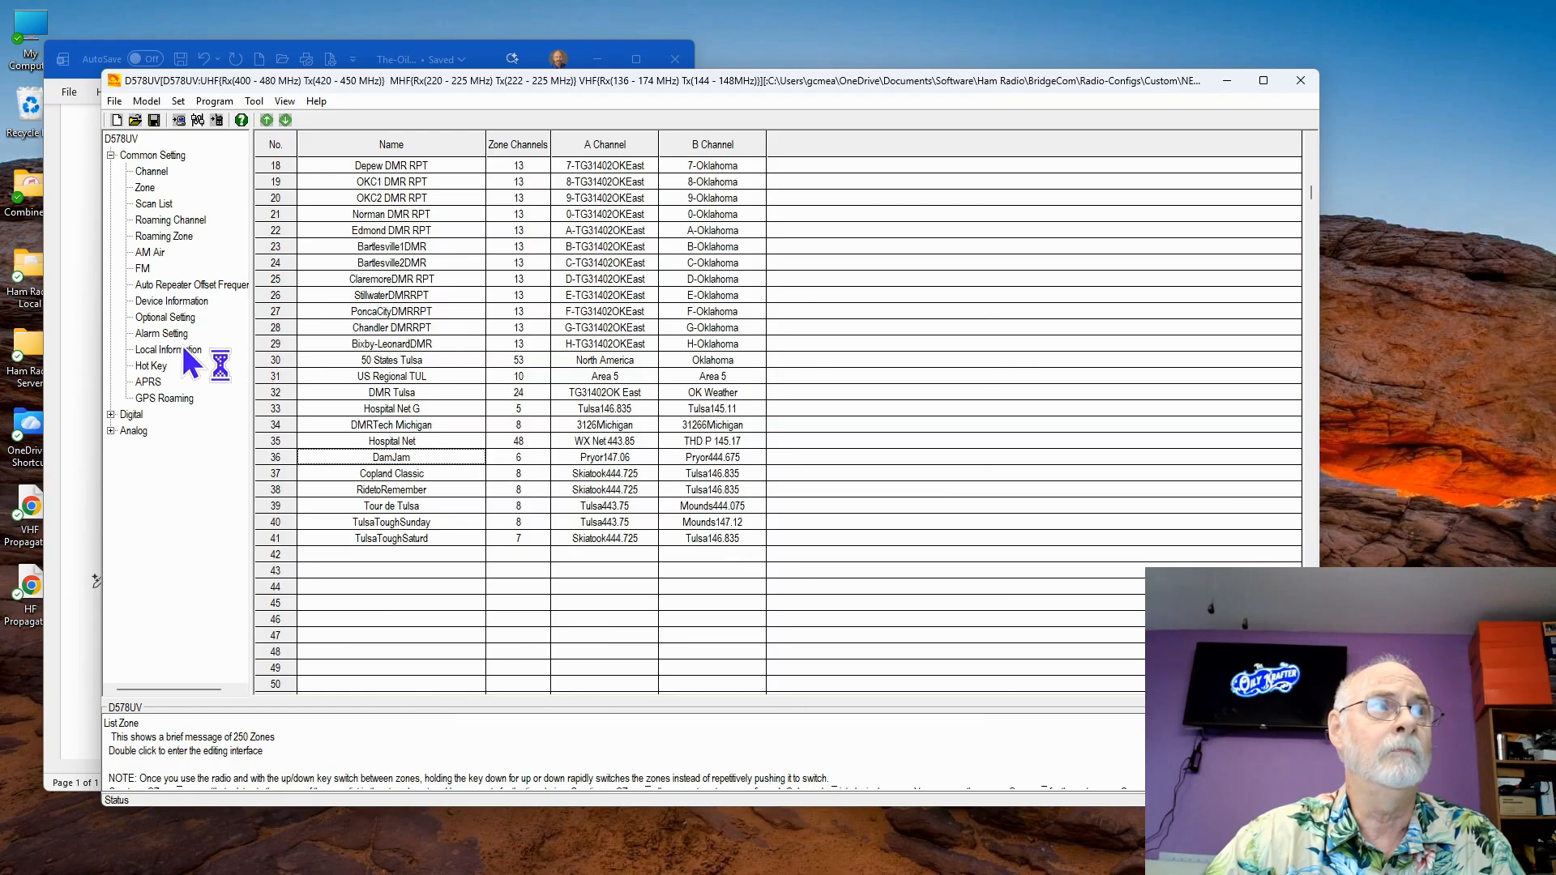
- Check the power-on display, startup zones and startup channels in the optional settings
double_click(167, 316)
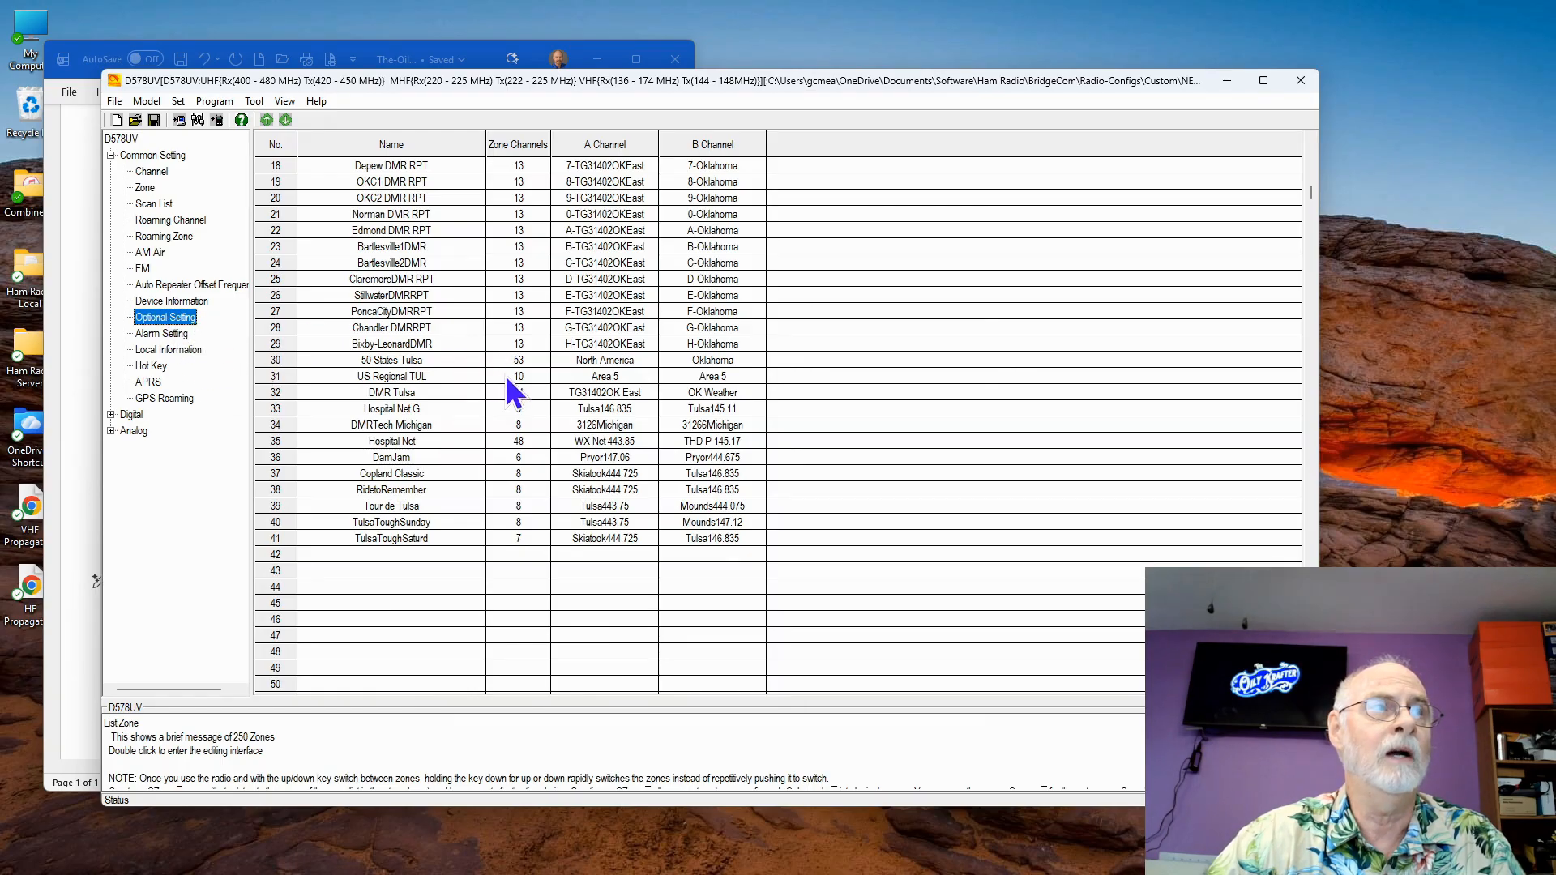
click(466, 278)
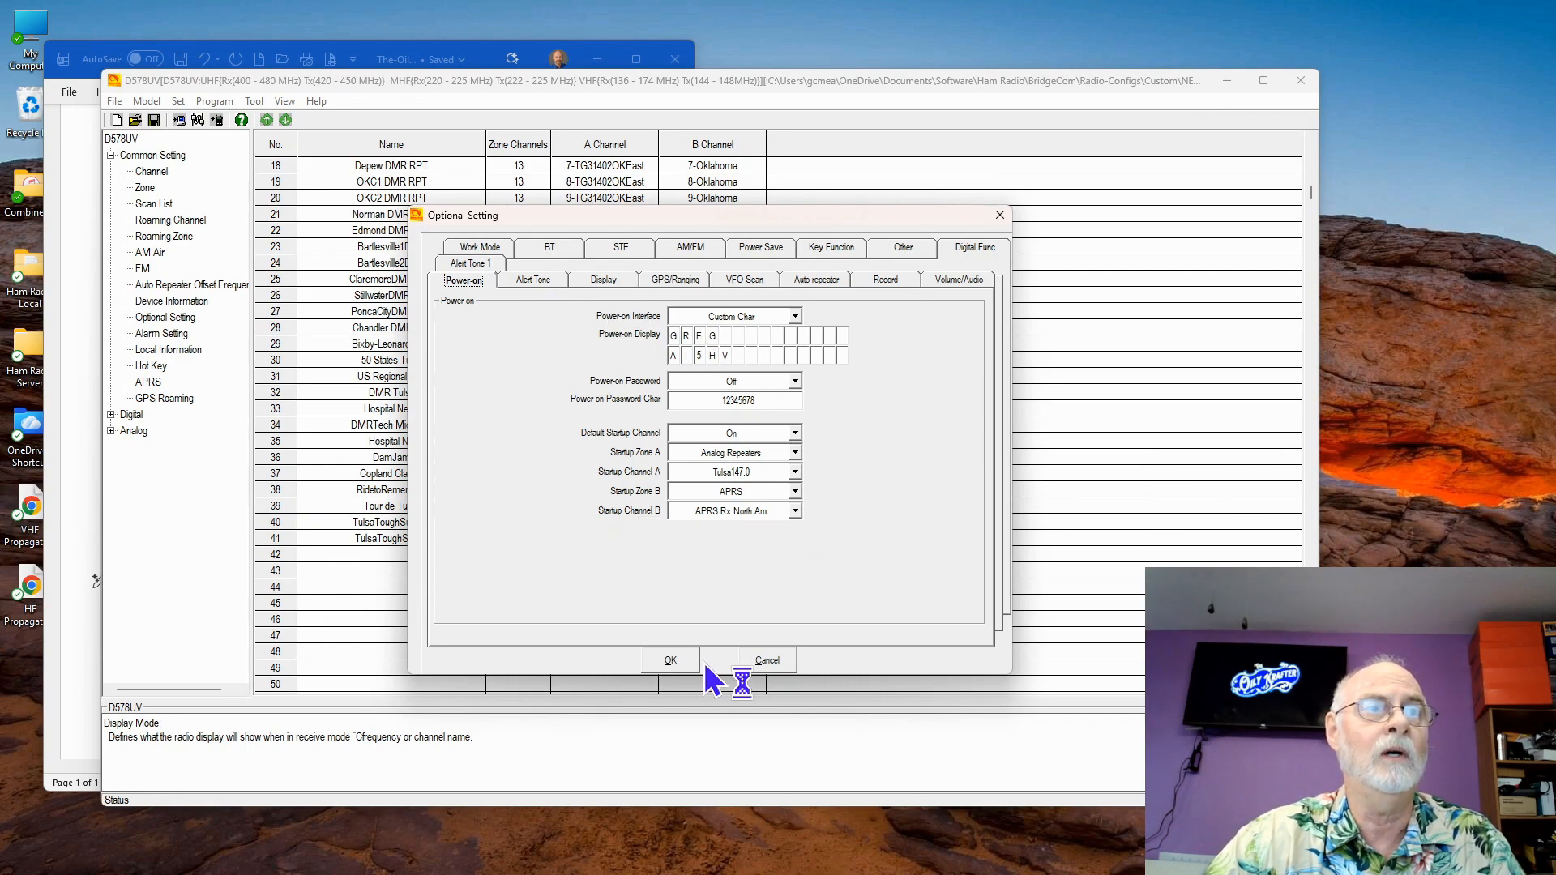
click(674, 660)
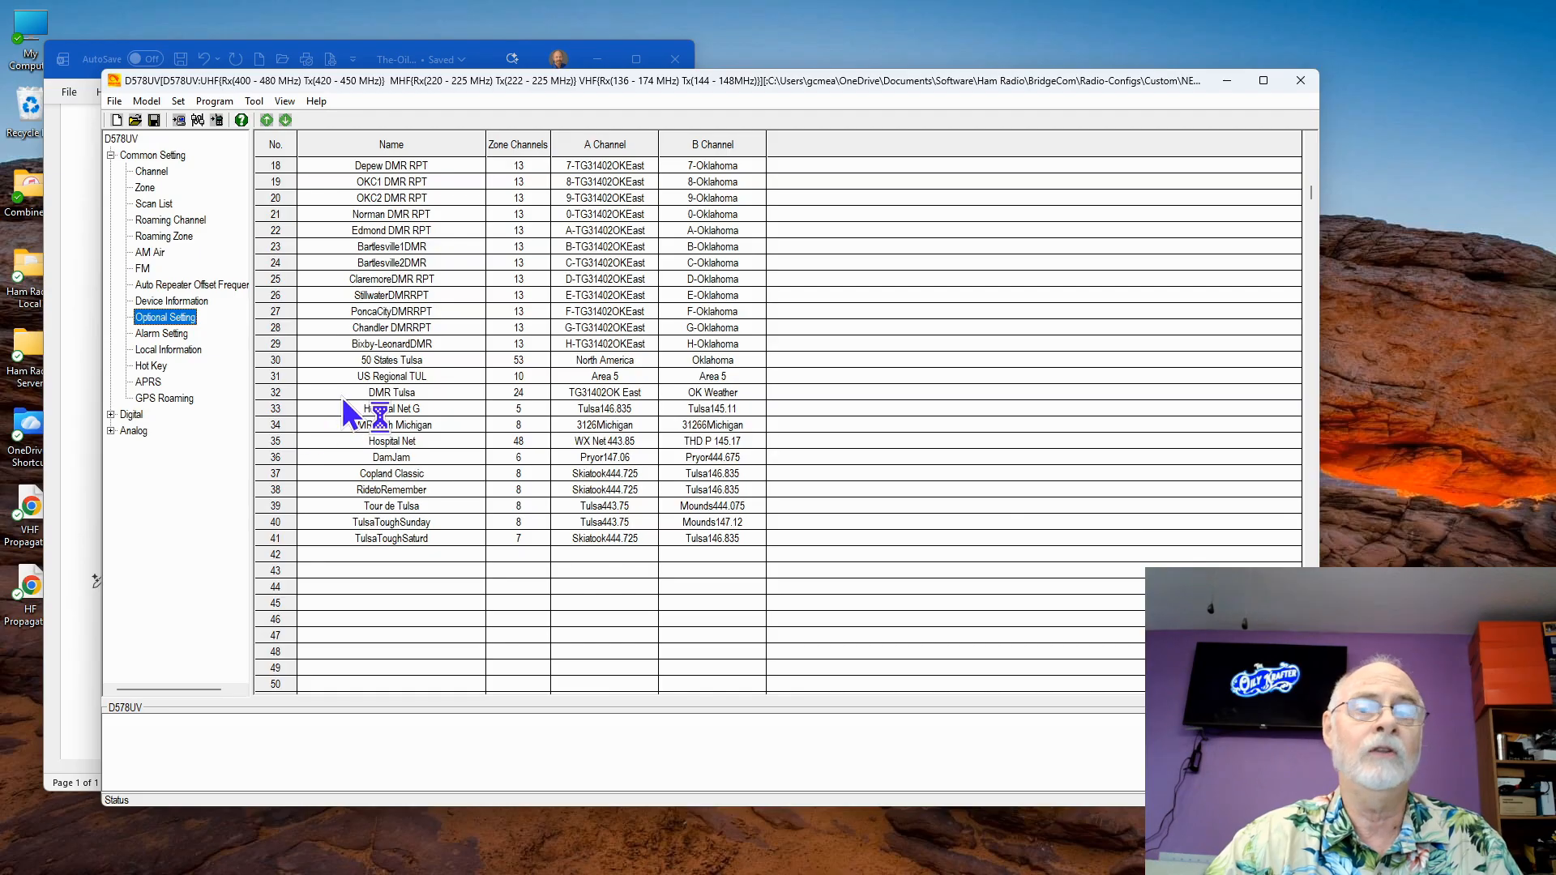
click(283, 120)
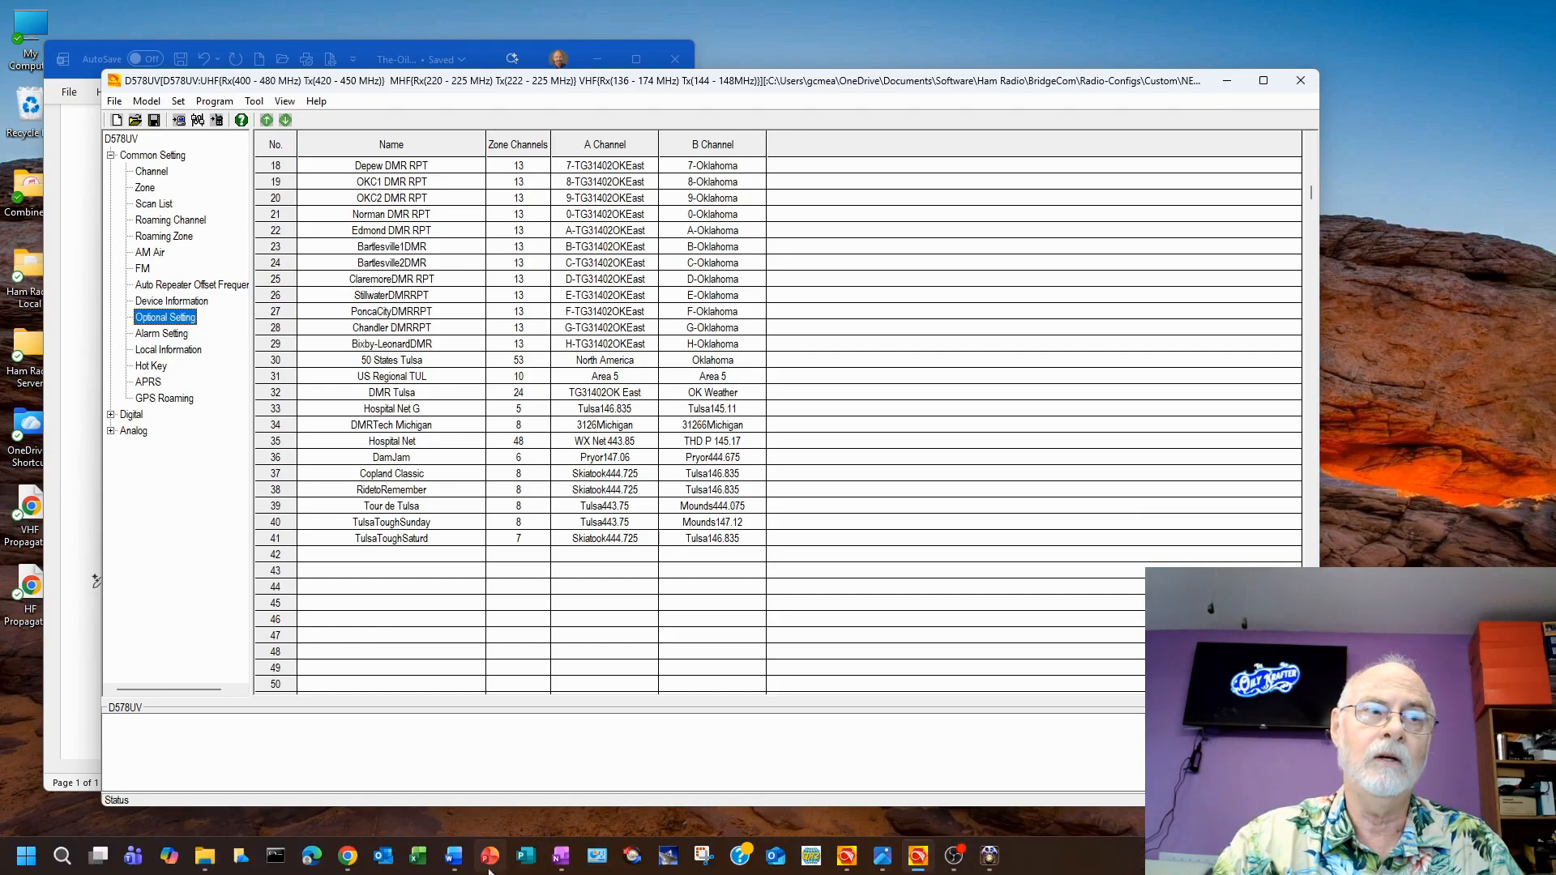
- Switch to Chrome and view the Anytone-compatible digital contact lists linked from Anytone.org's Download DMR IDs page, then move the browser aside
click(349, 858)
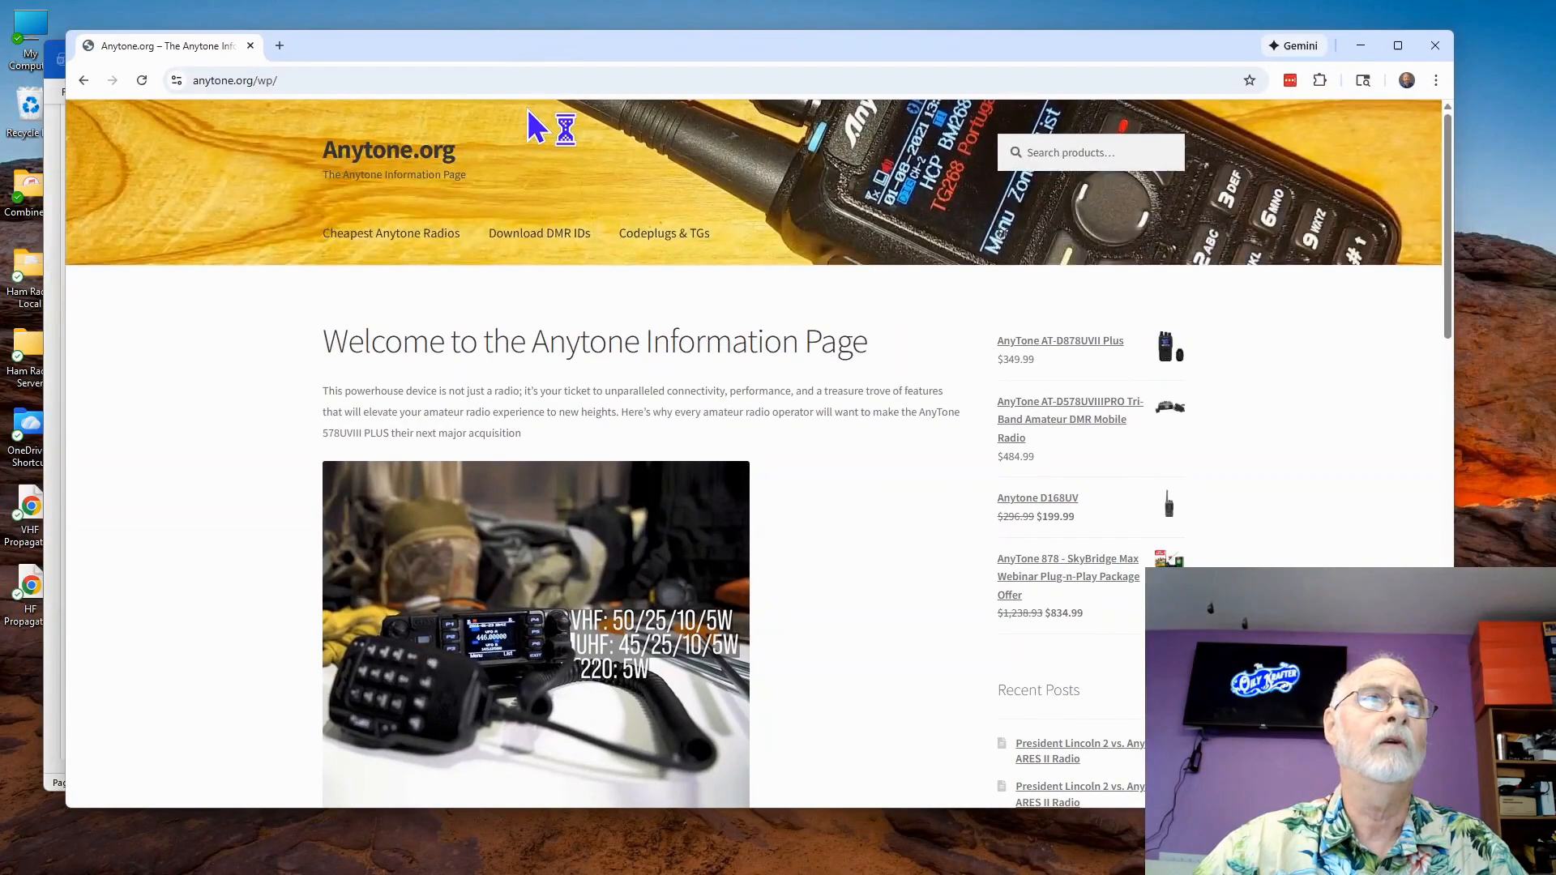
click(533, 237)
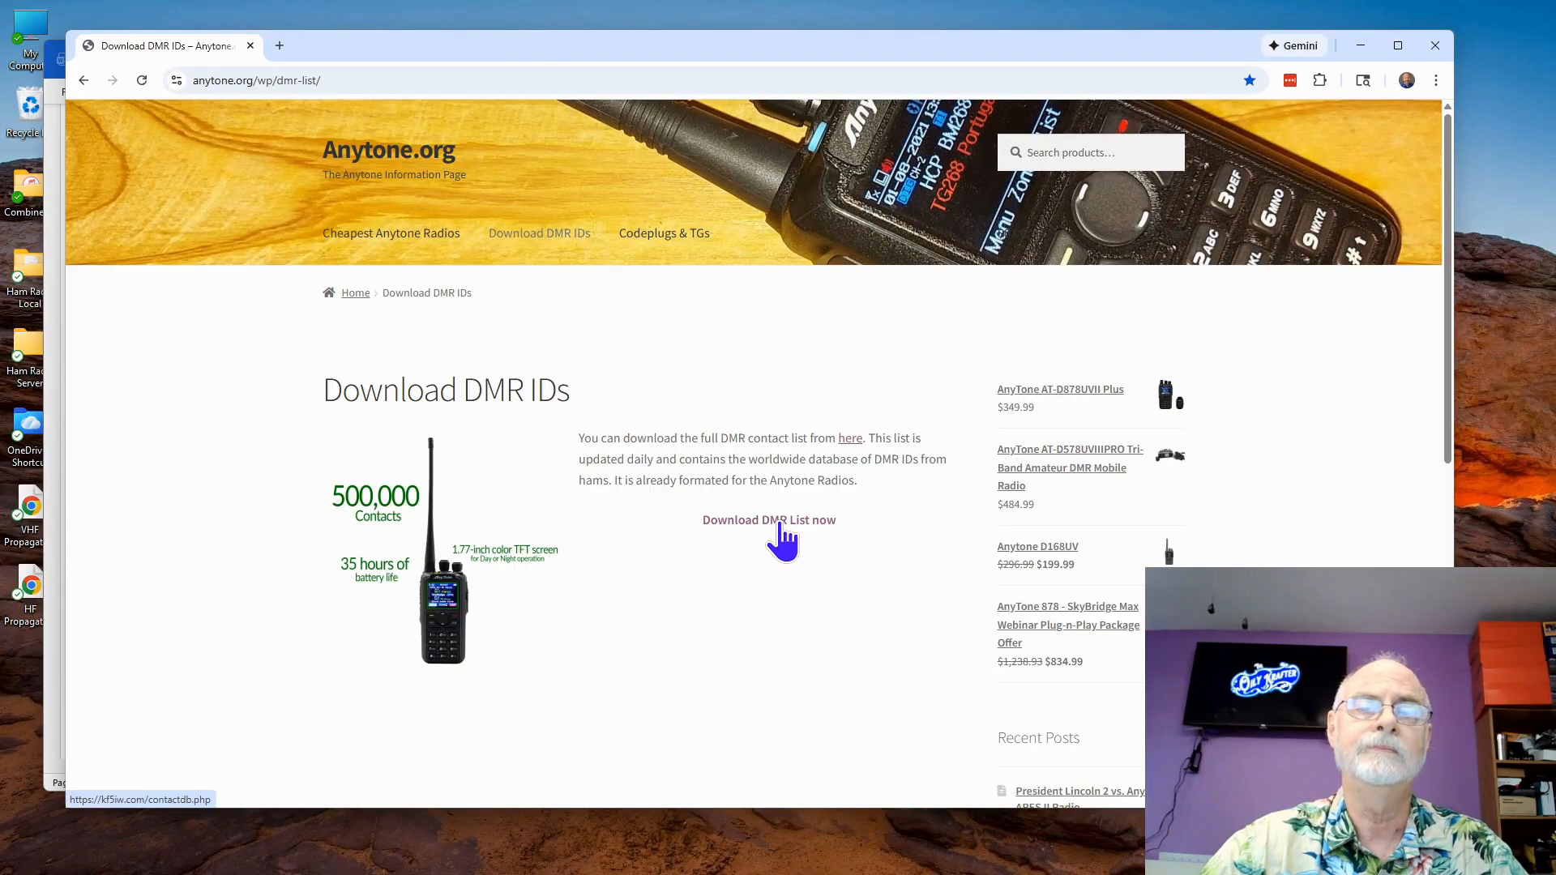
click(778, 523)
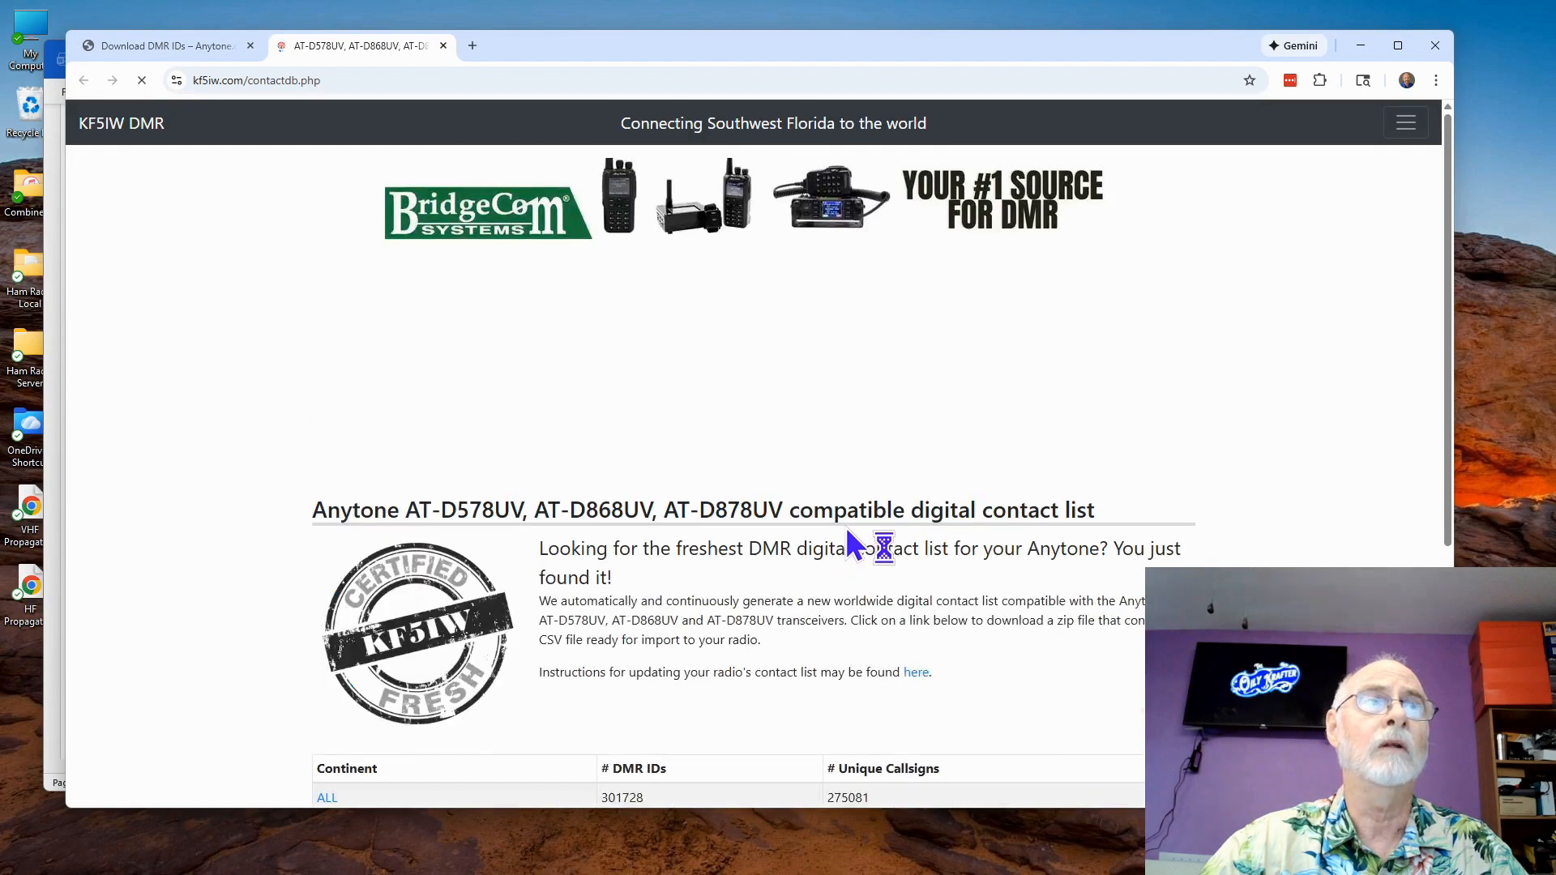
scroll(864, 556, down, 3)
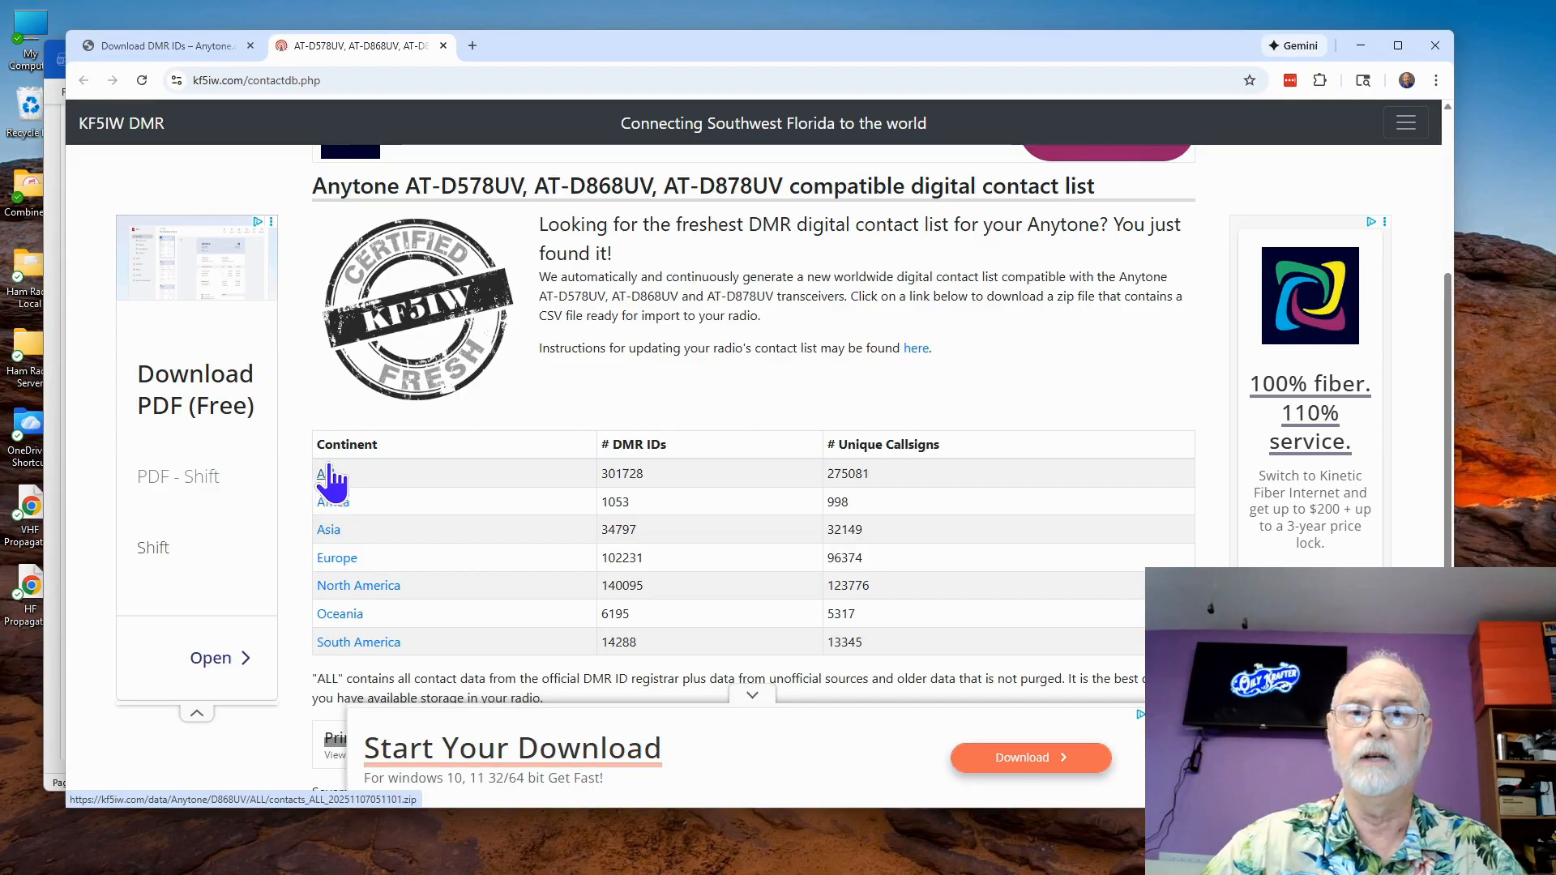
drag(1033, 46, 1552, 49)
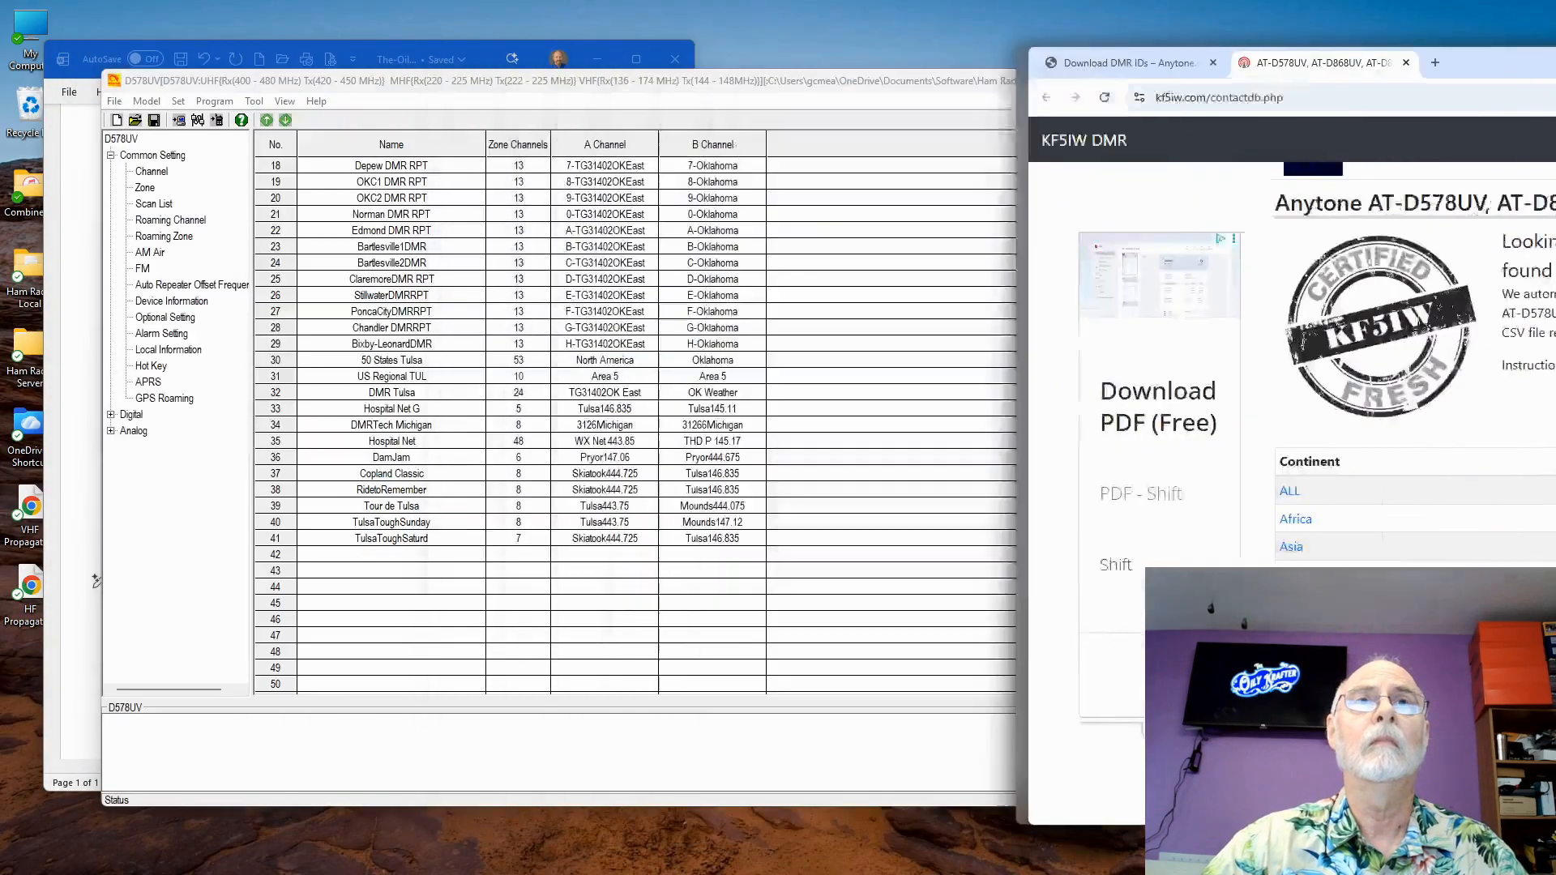
- Set the radio programming software's communication port to COM4
click(177, 102)
click(186, 118)
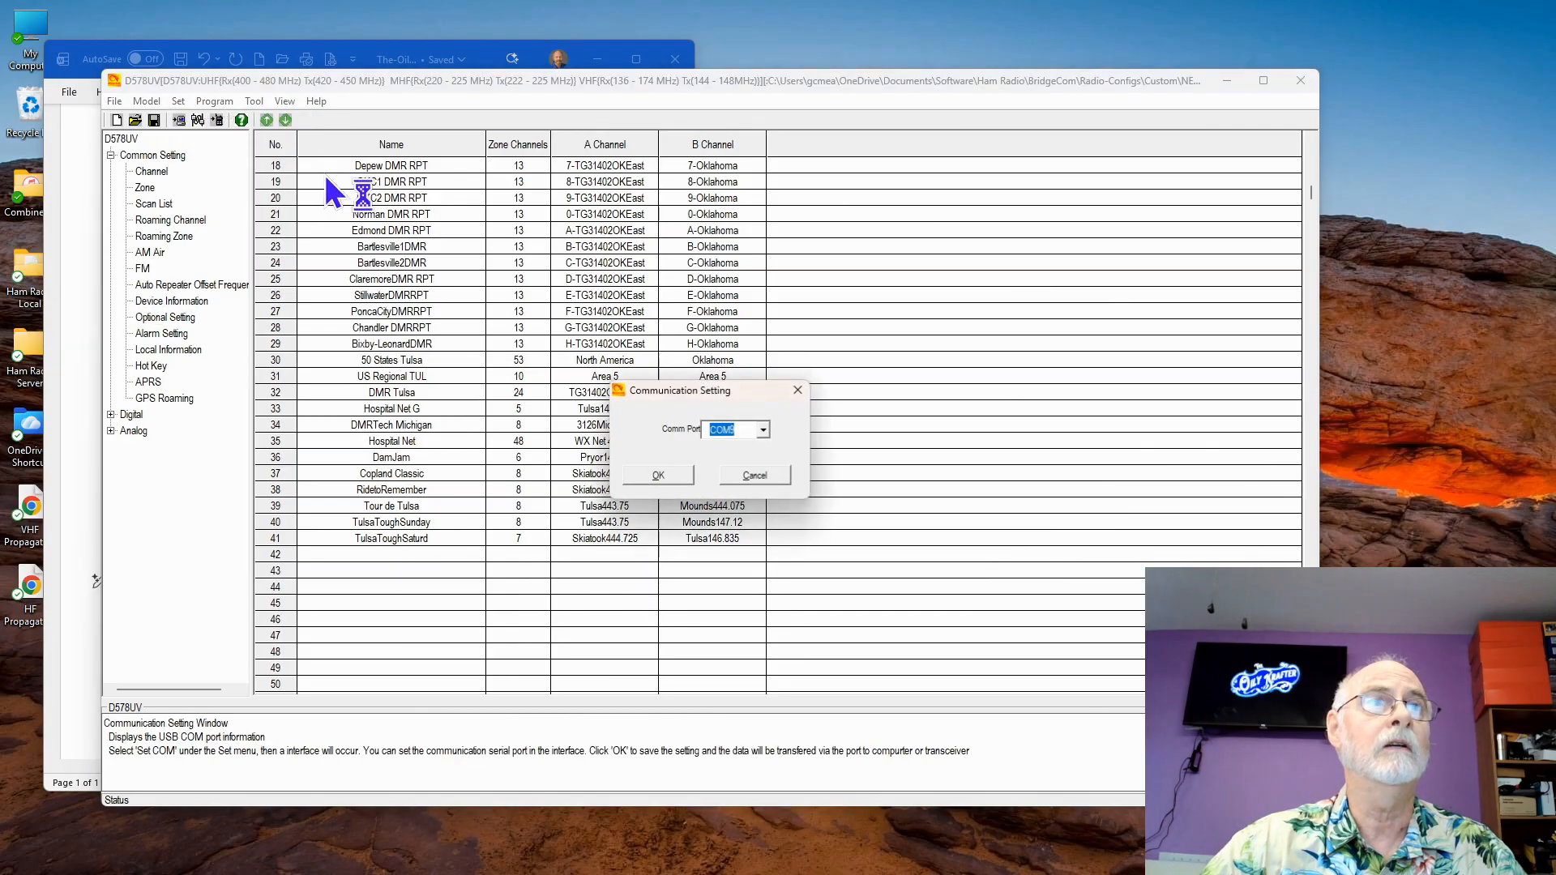
click(763, 431)
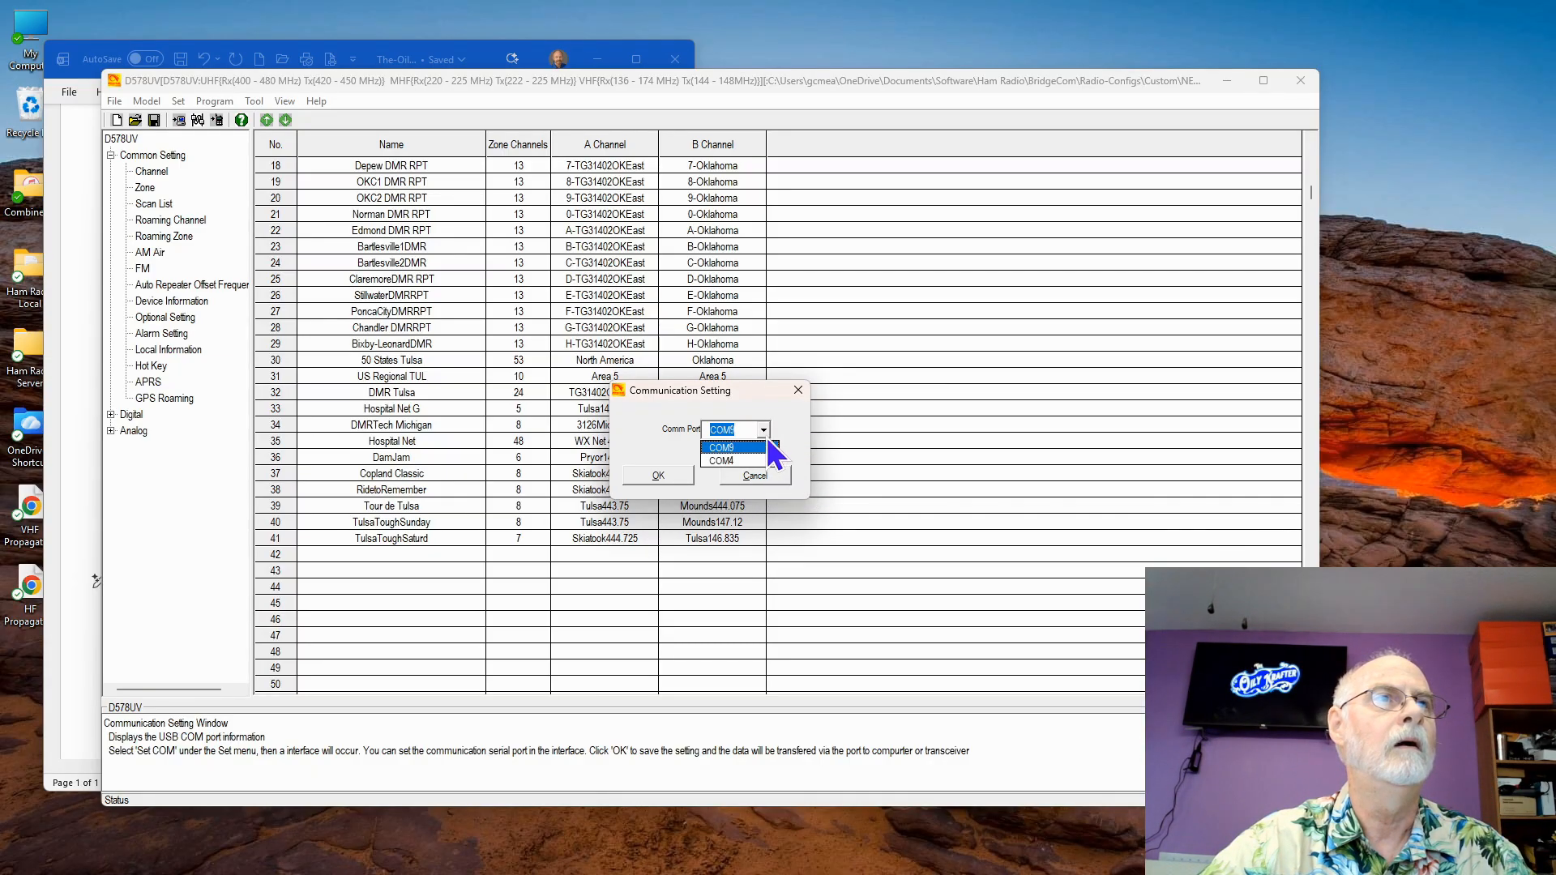
click(738, 461)
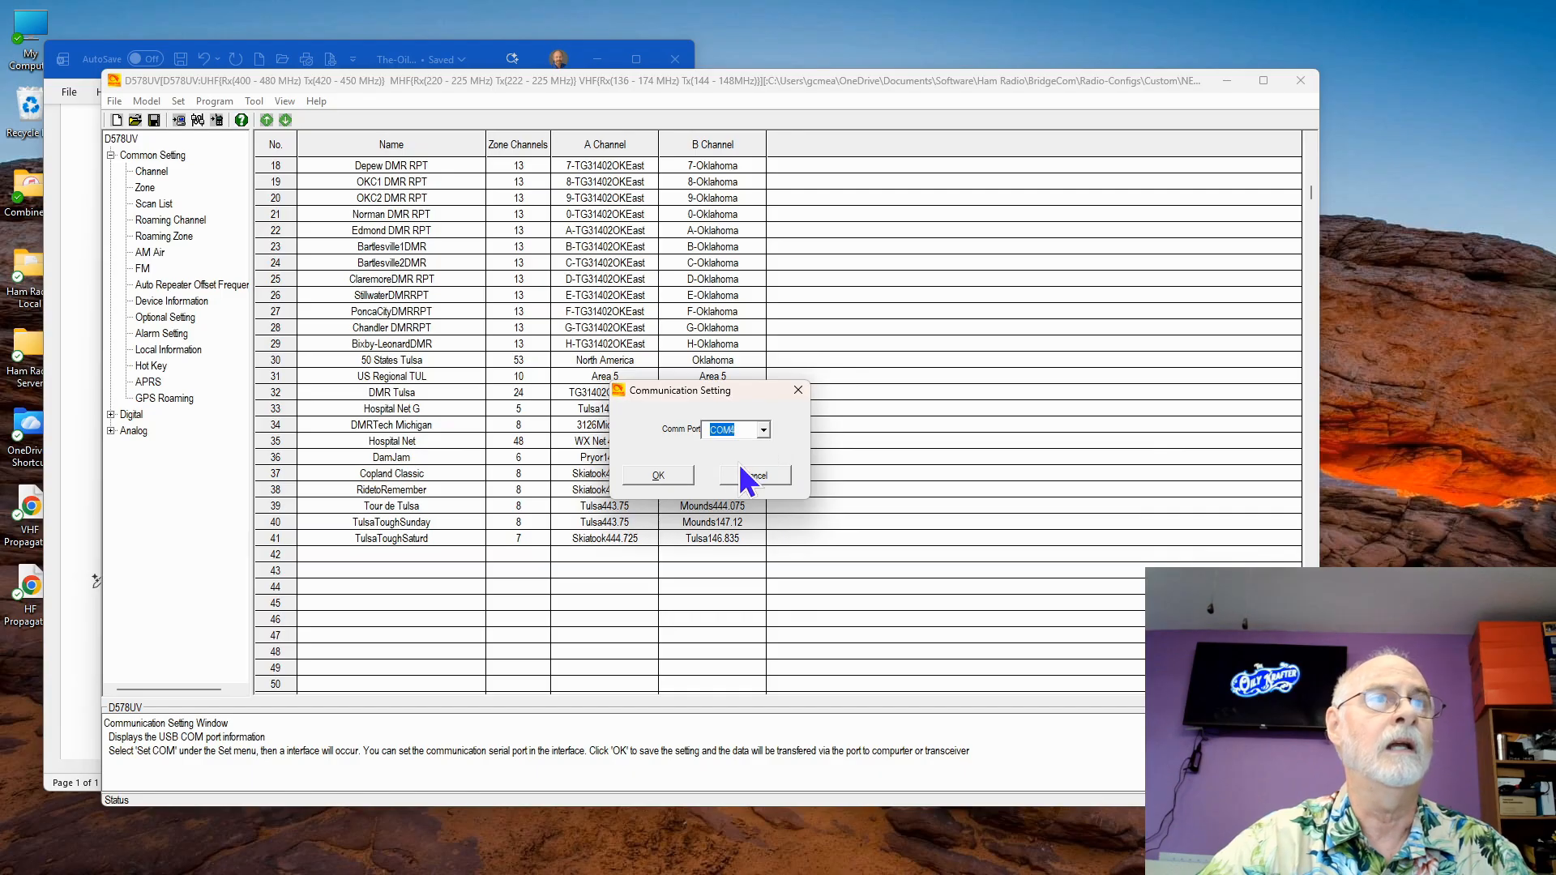
click(658, 474)
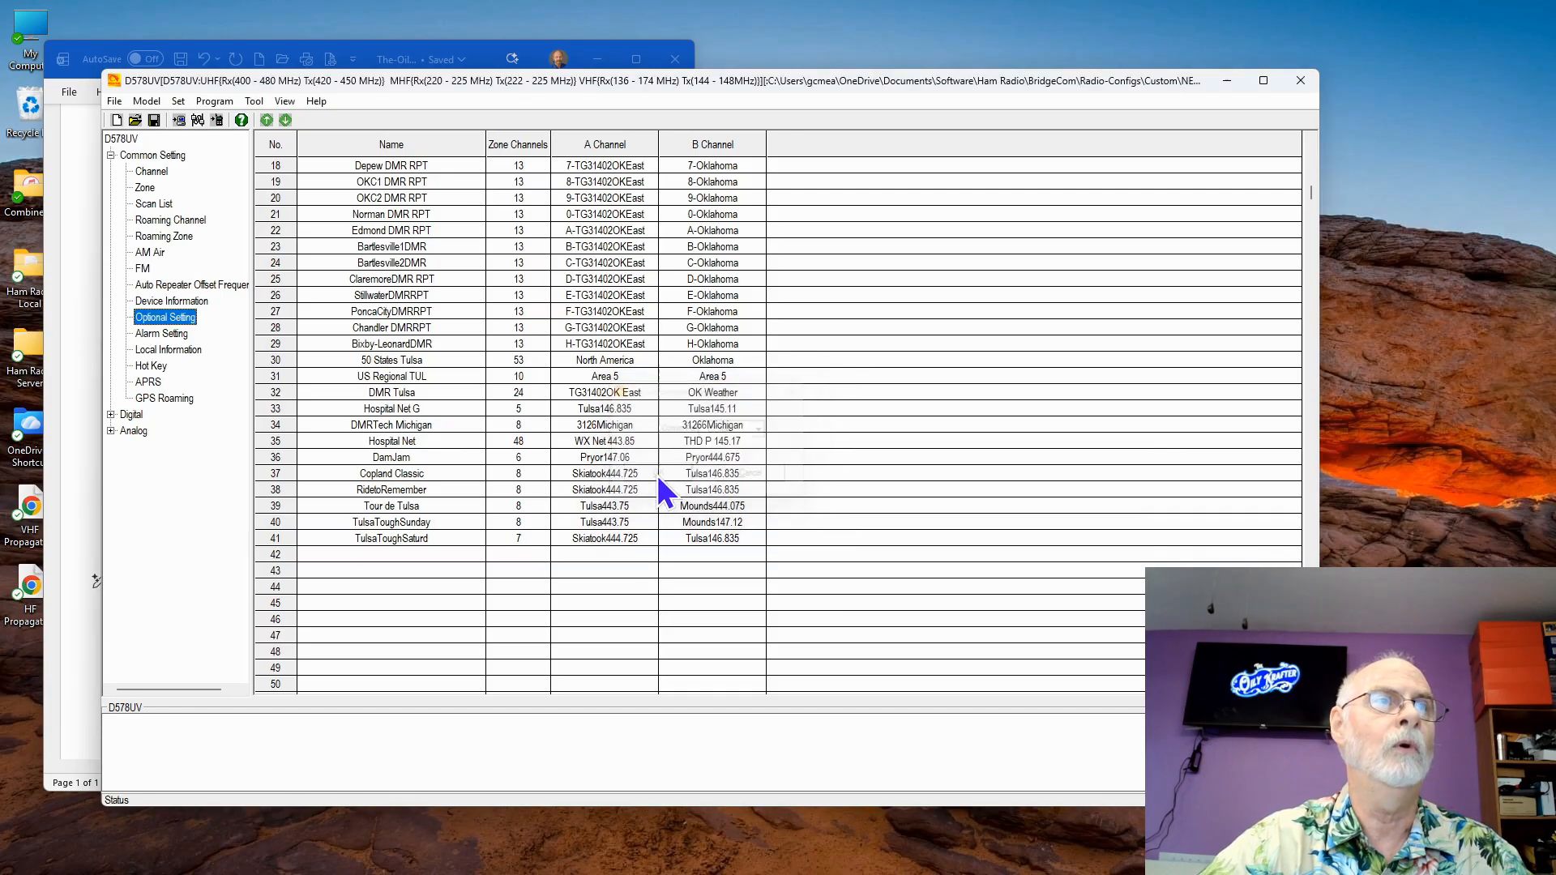
- Write only the Other Data to the radio, bringing up the mirrored phone camera view and moving it aside to watch the radio's display
click(220, 100)
click(230, 140)
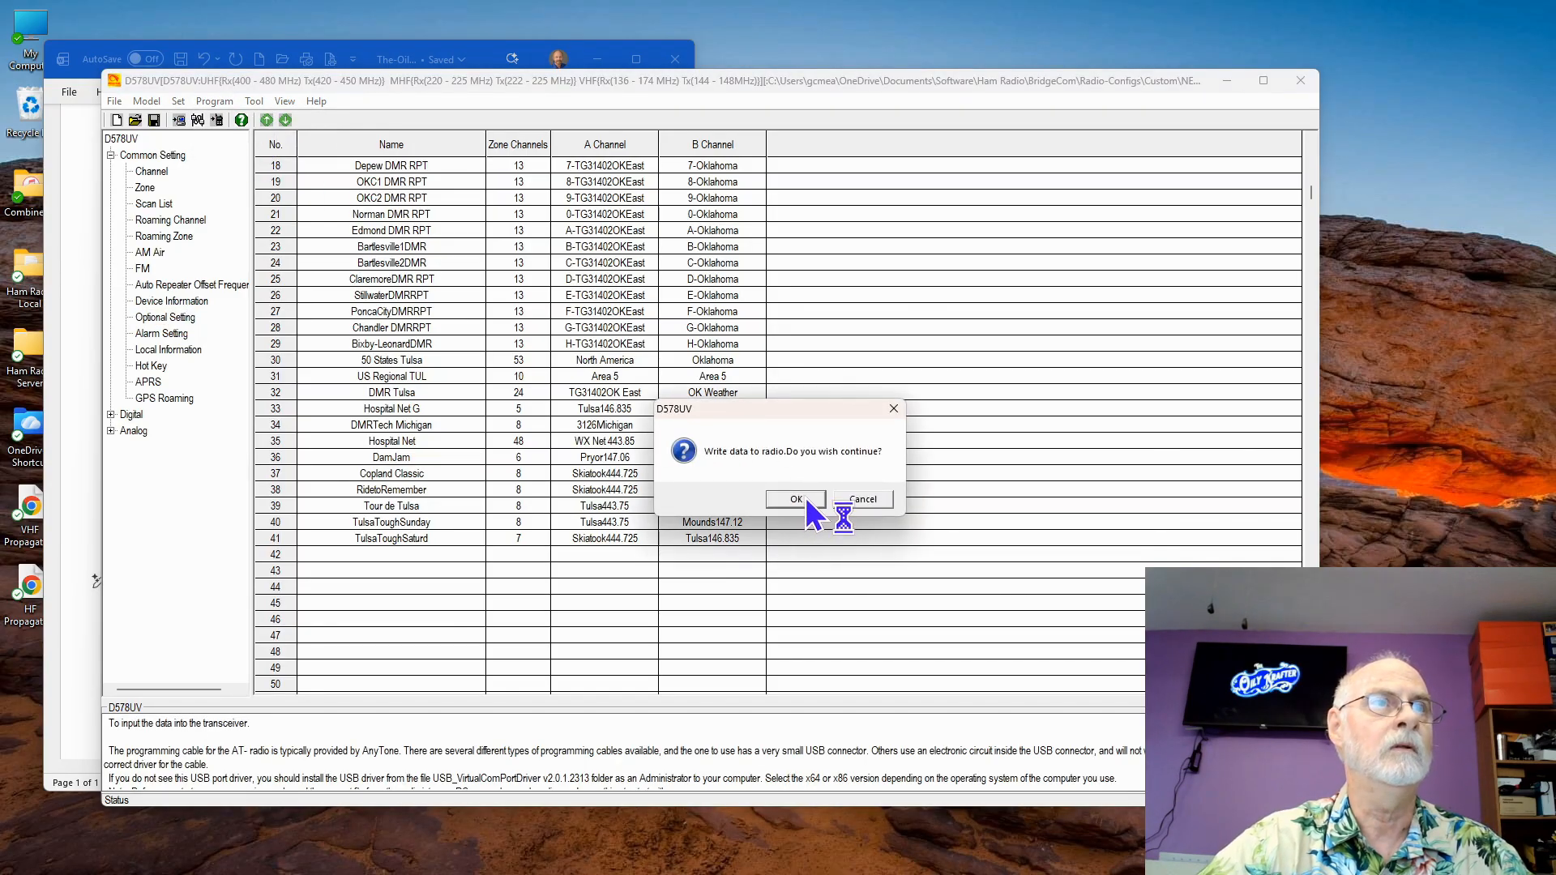
click(806, 498)
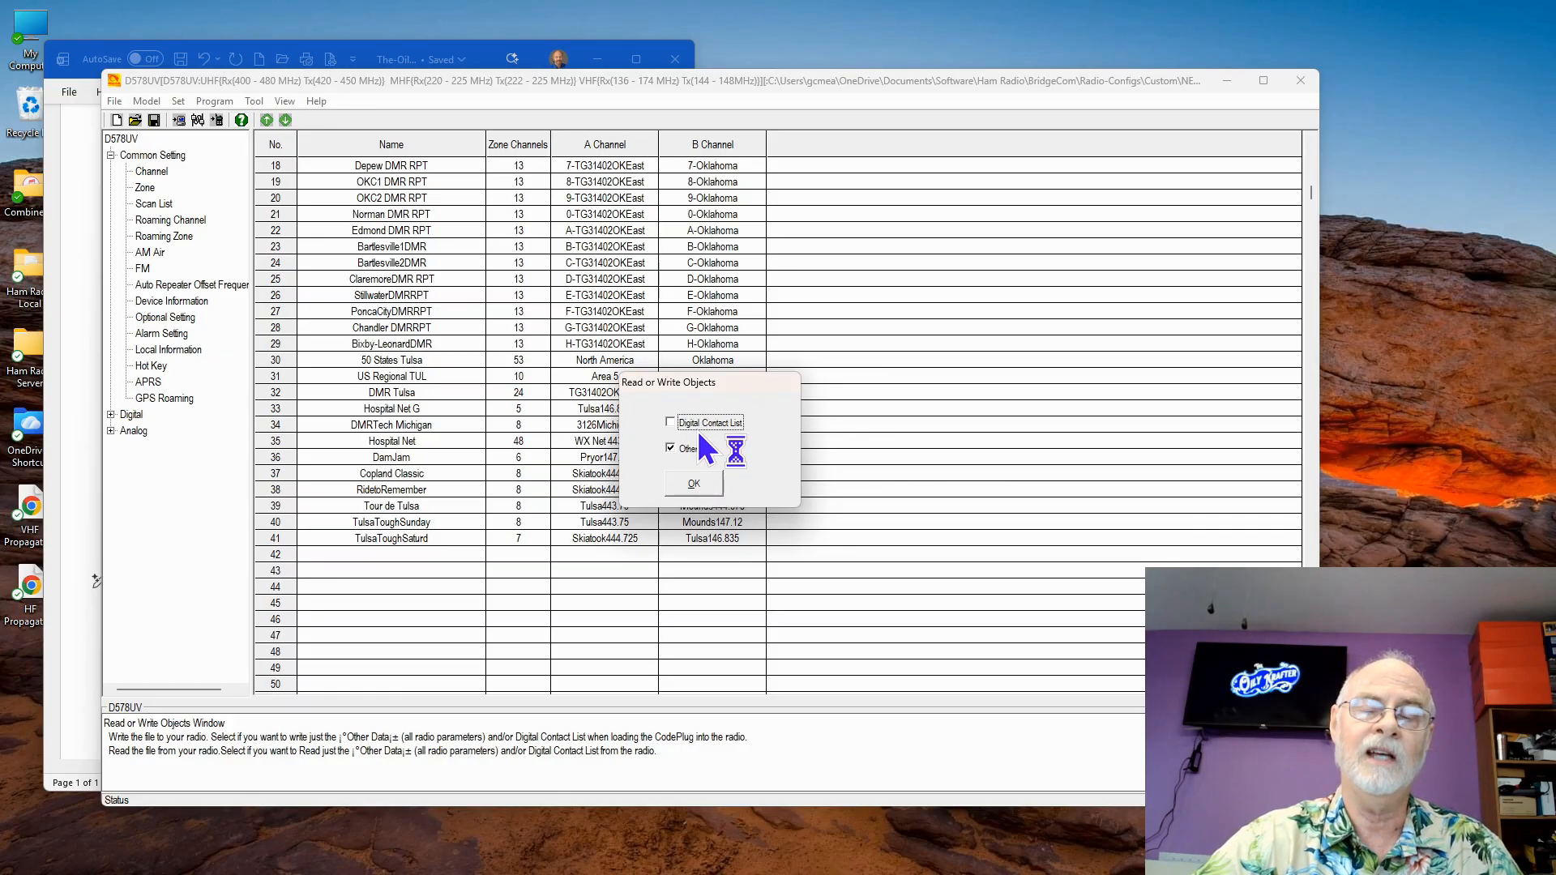
click(693, 485)
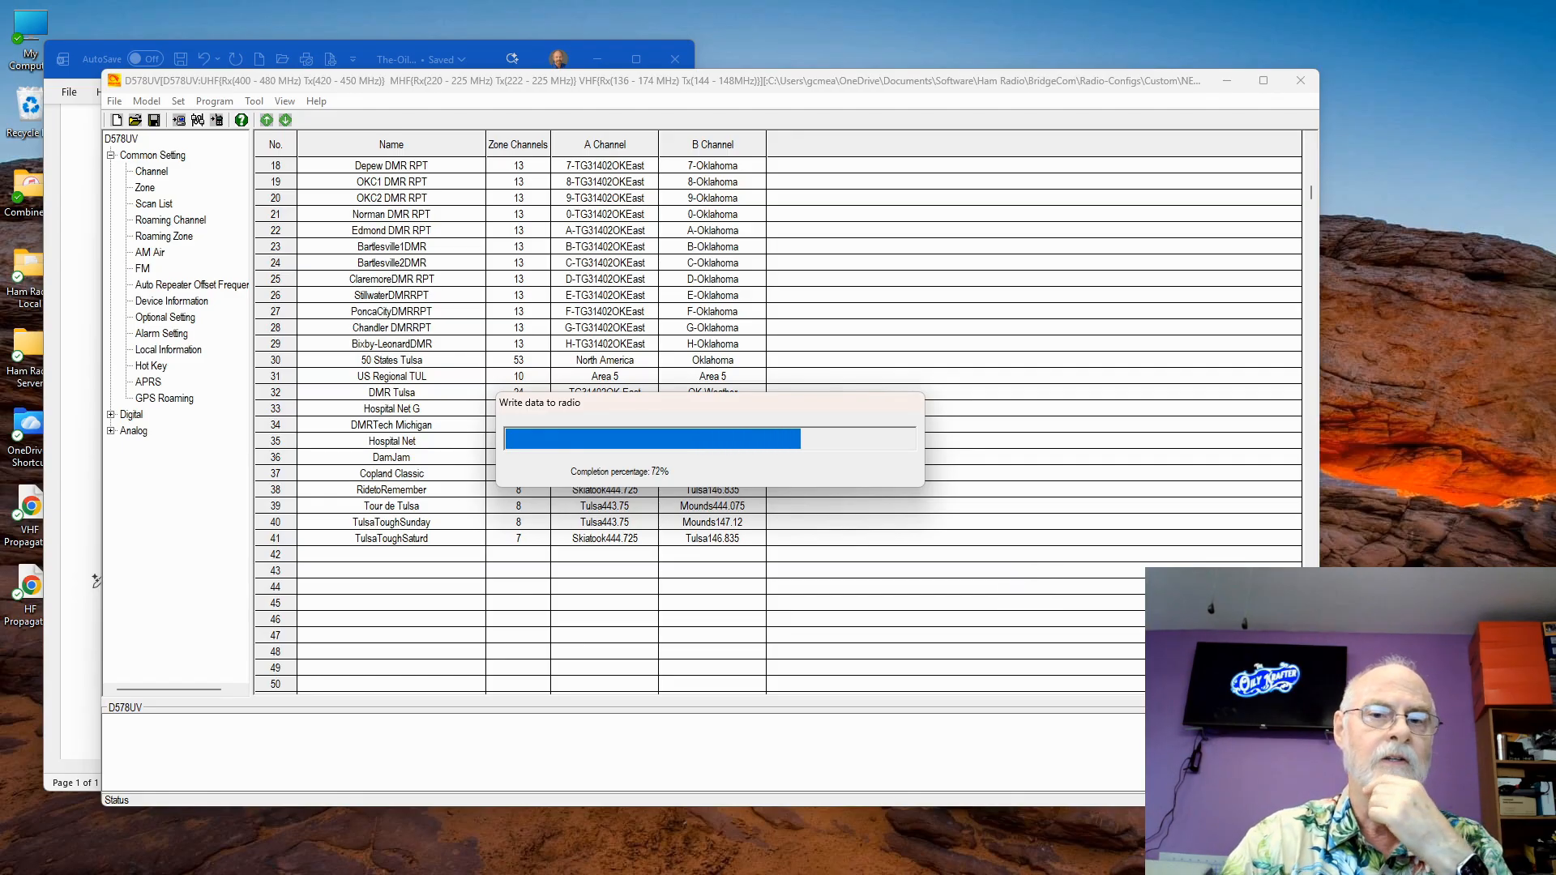
mouse_move(886, 872)
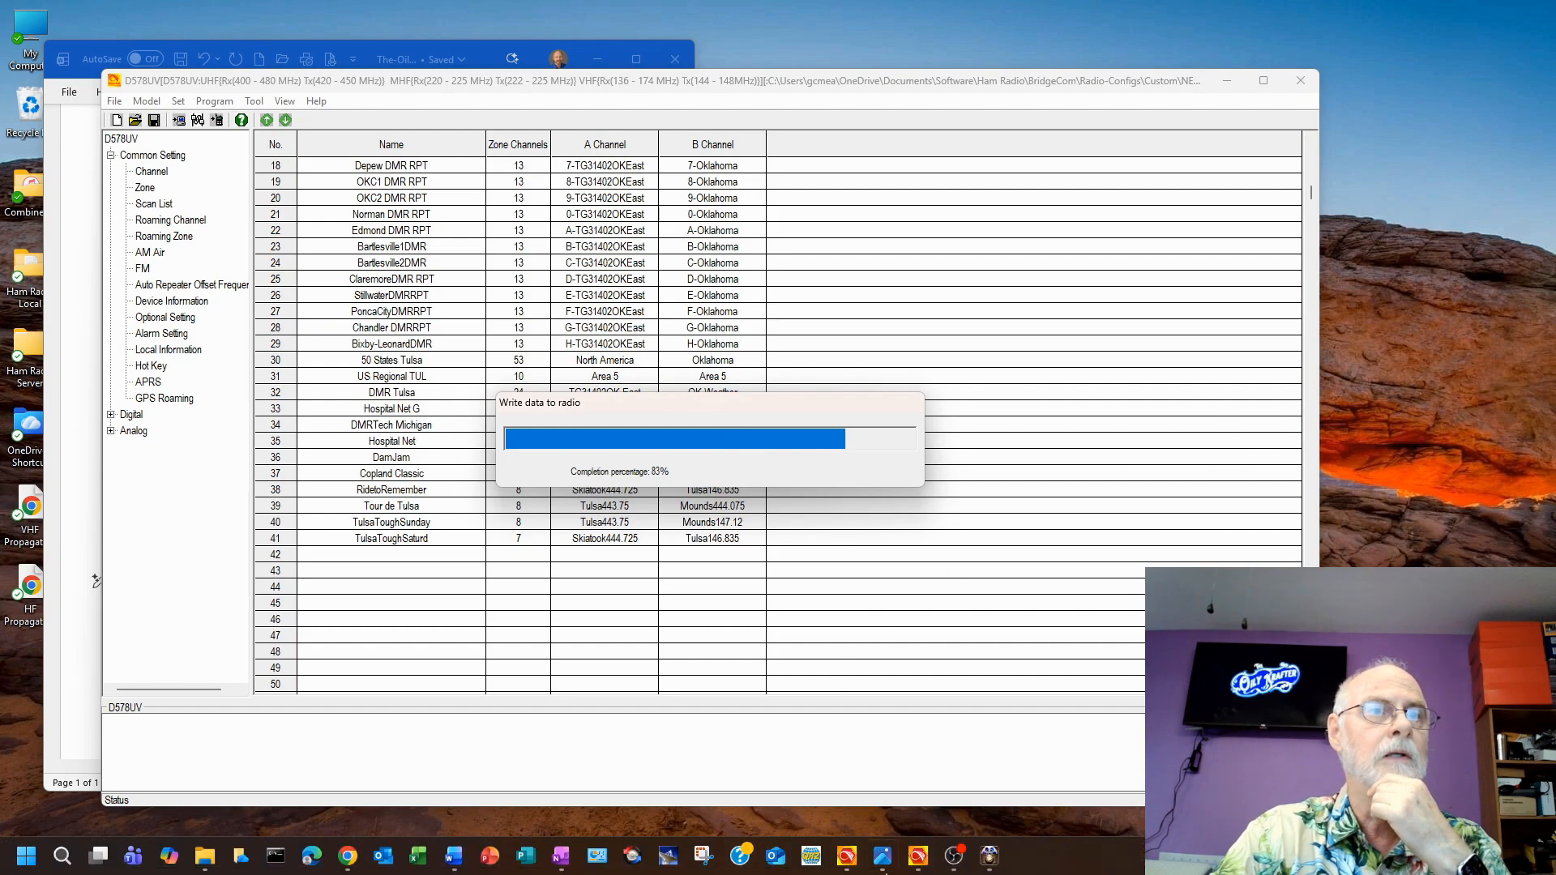
click(990, 855)
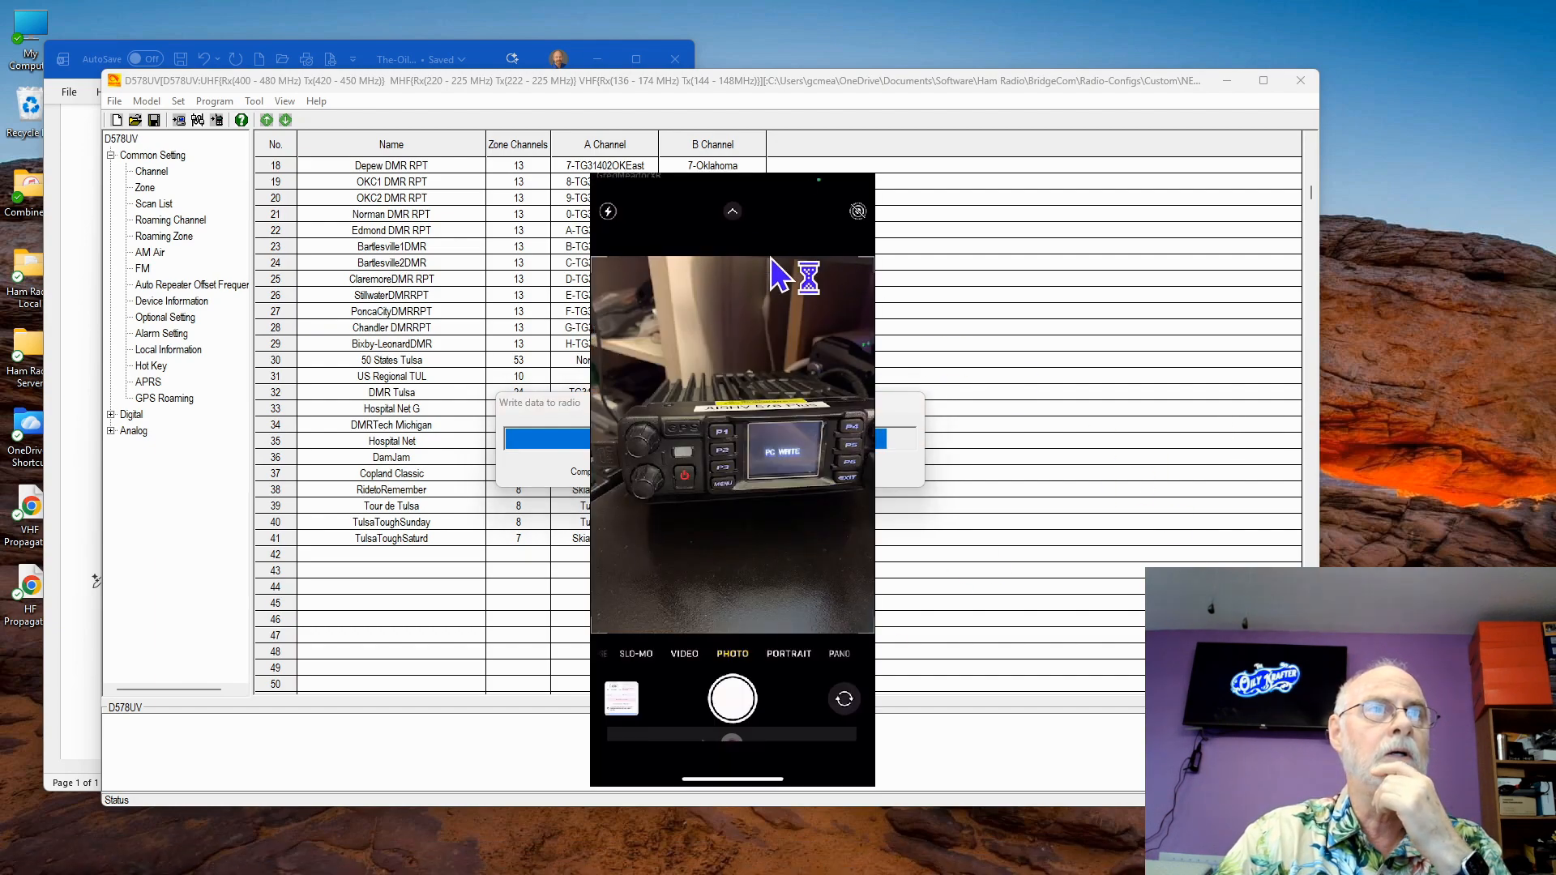
drag(736, 208, 279, 154)
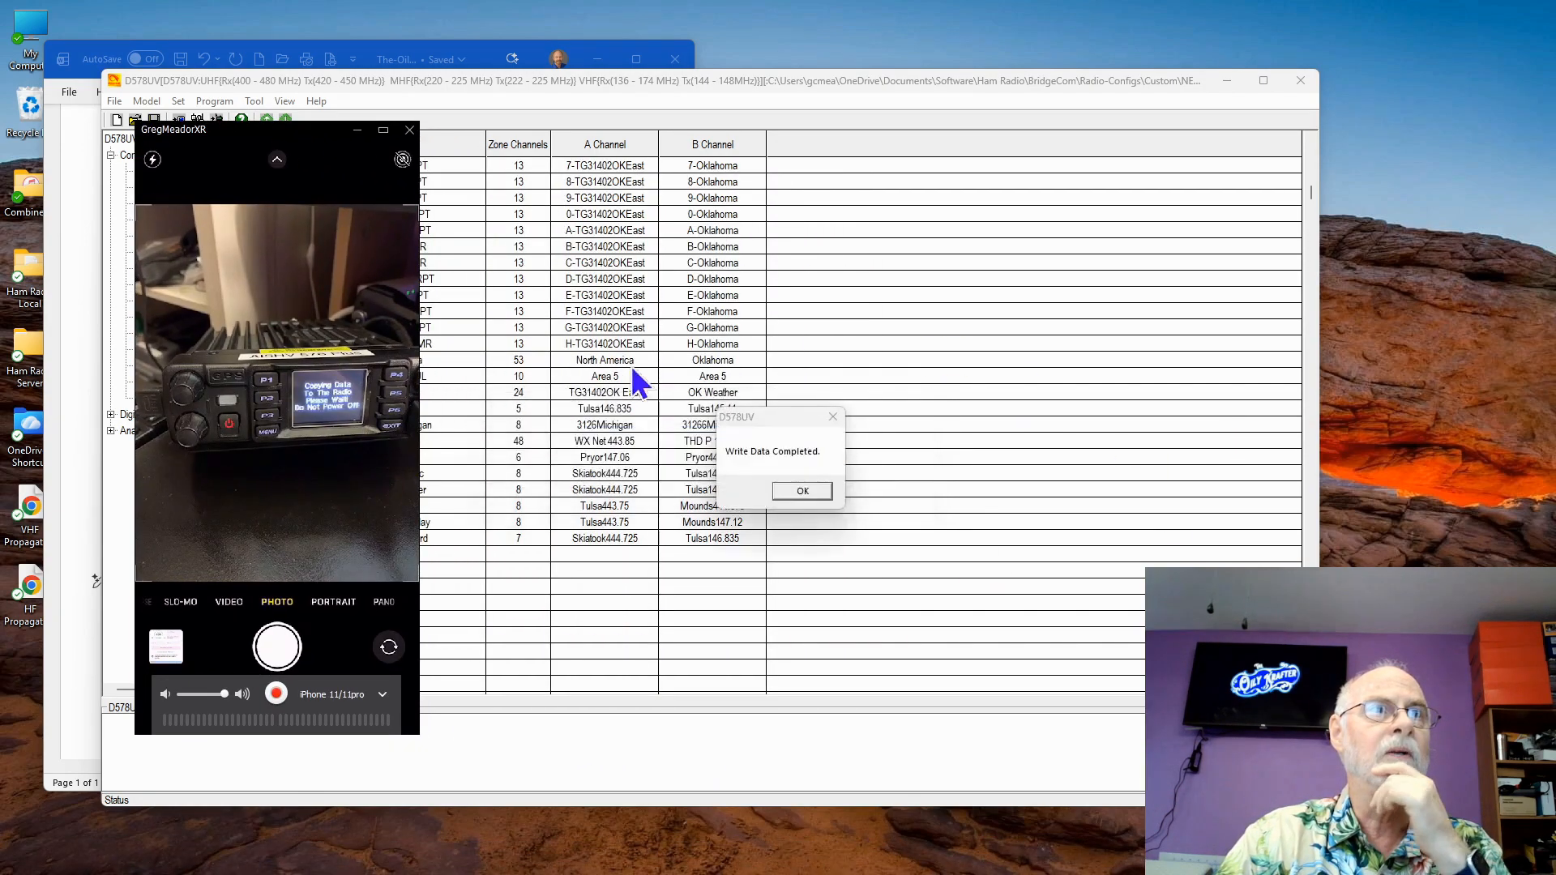
click(790, 492)
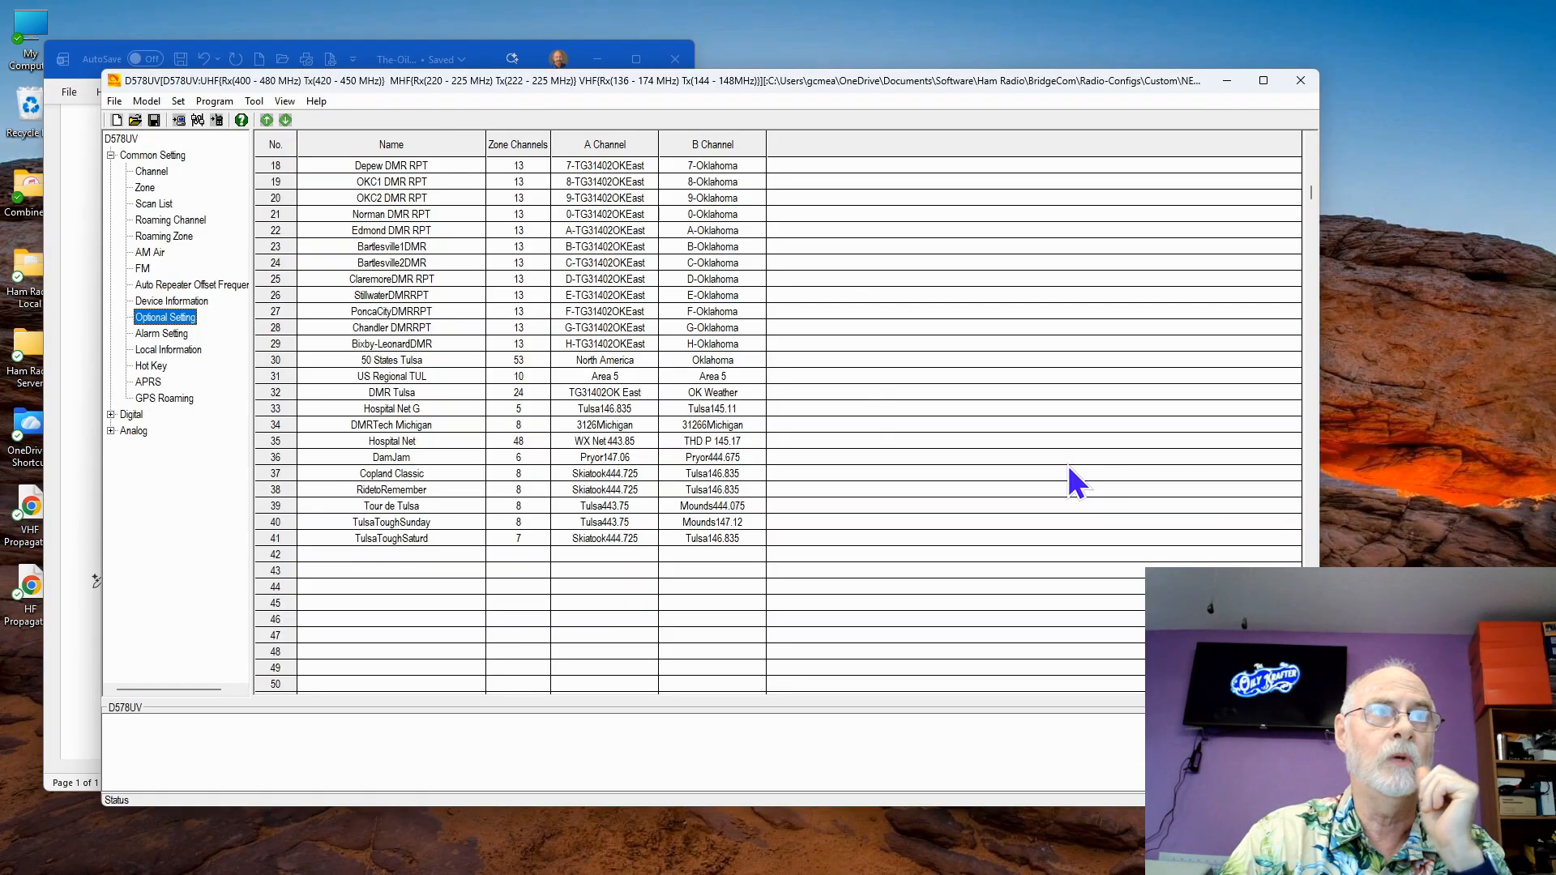
- Recheck the available communication ports, then reopen the port setting and accept COM4 for the radio
click(179, 102)
click(206, 120)
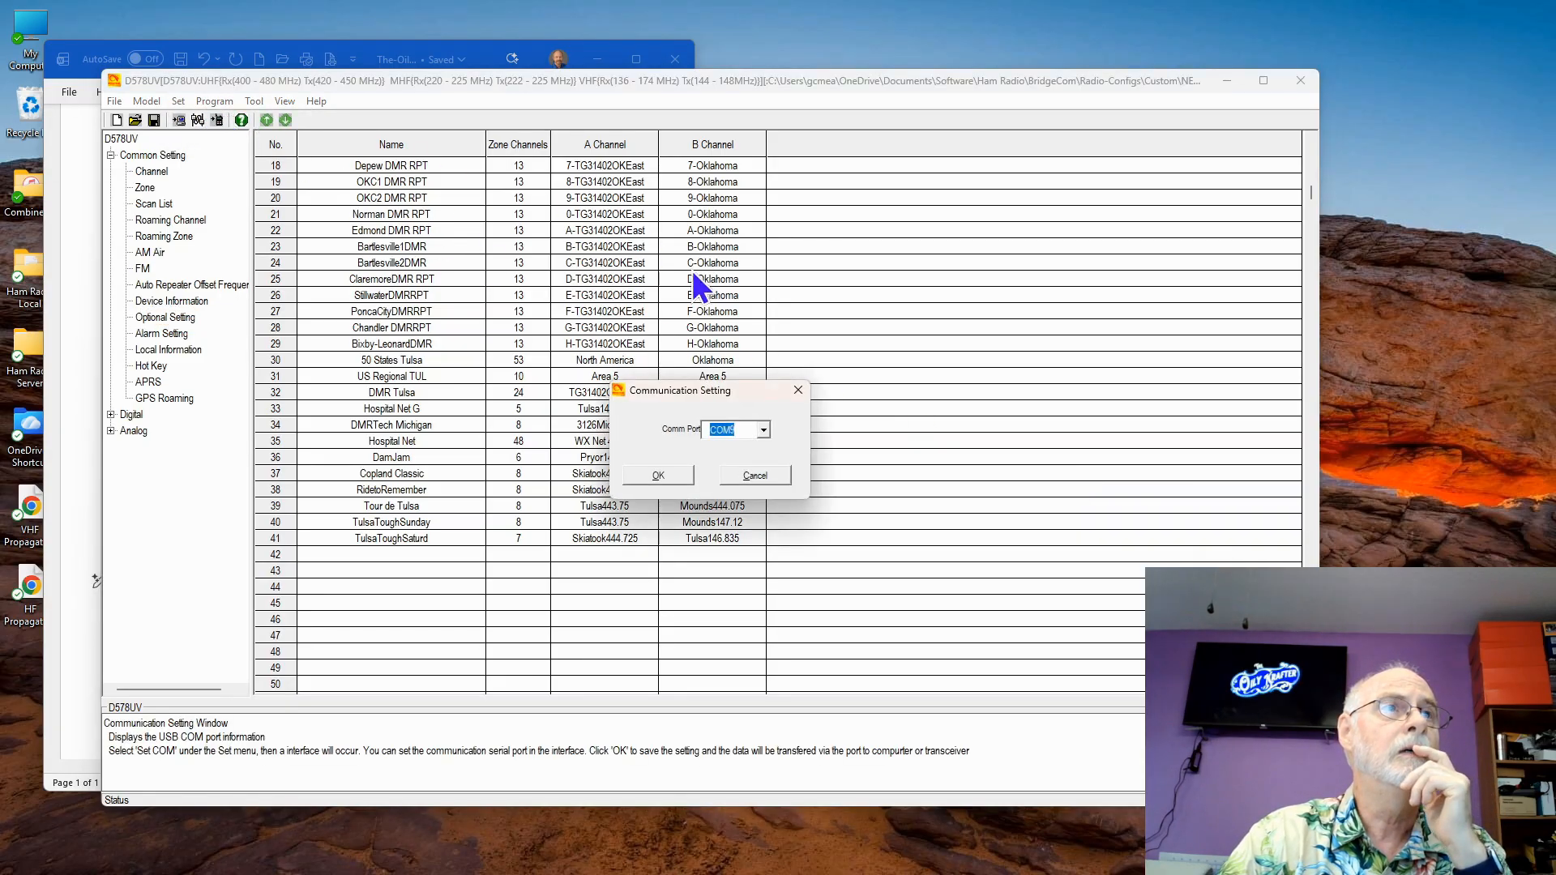
click(764, 431)
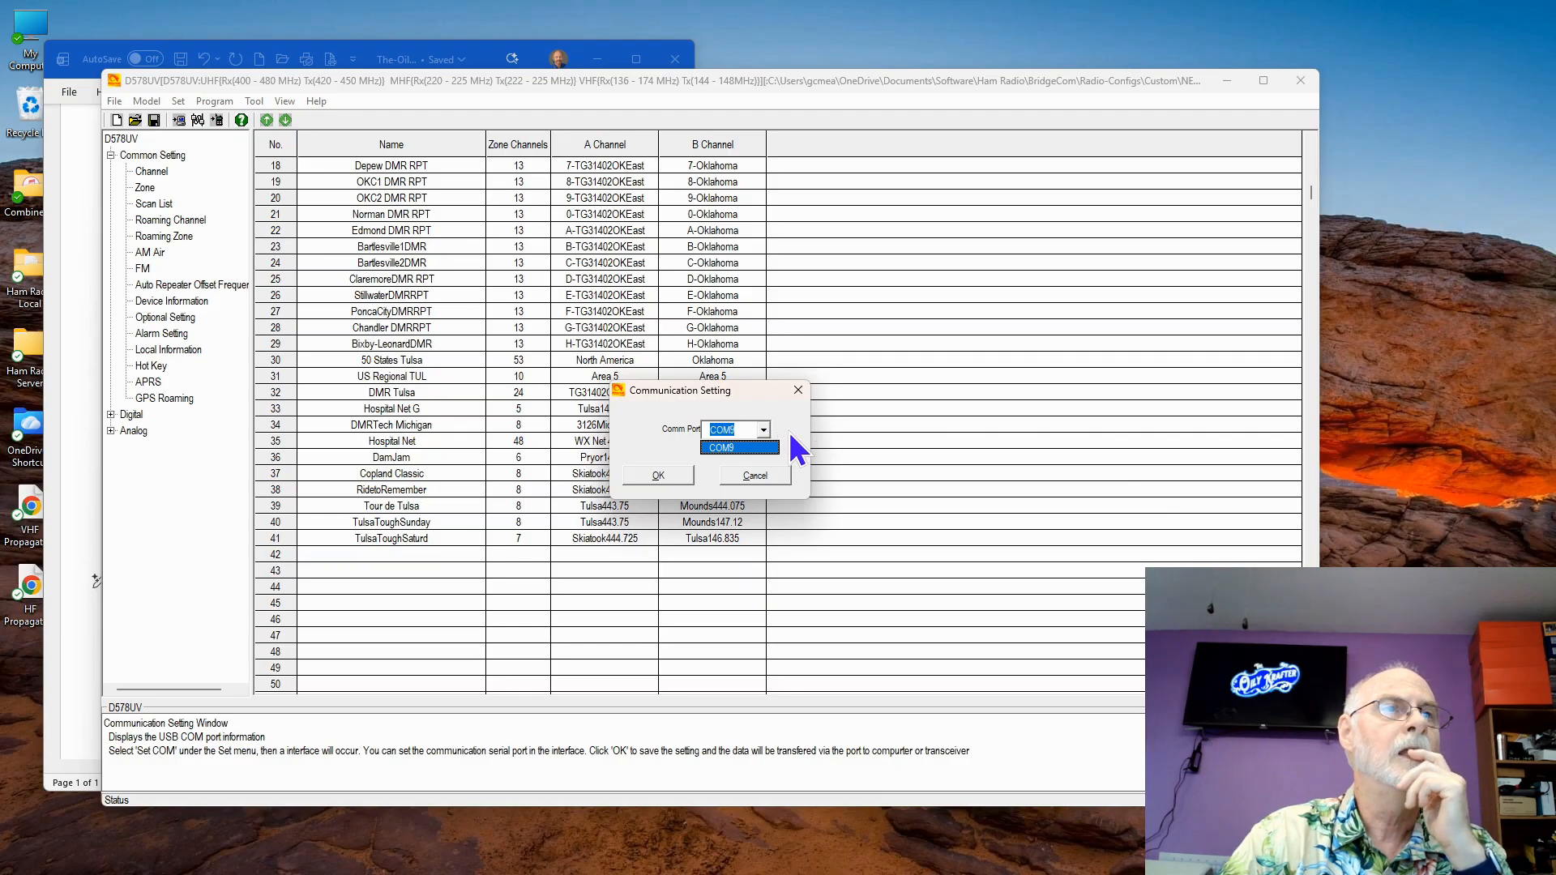
click(754, 476)
click(178, 102)
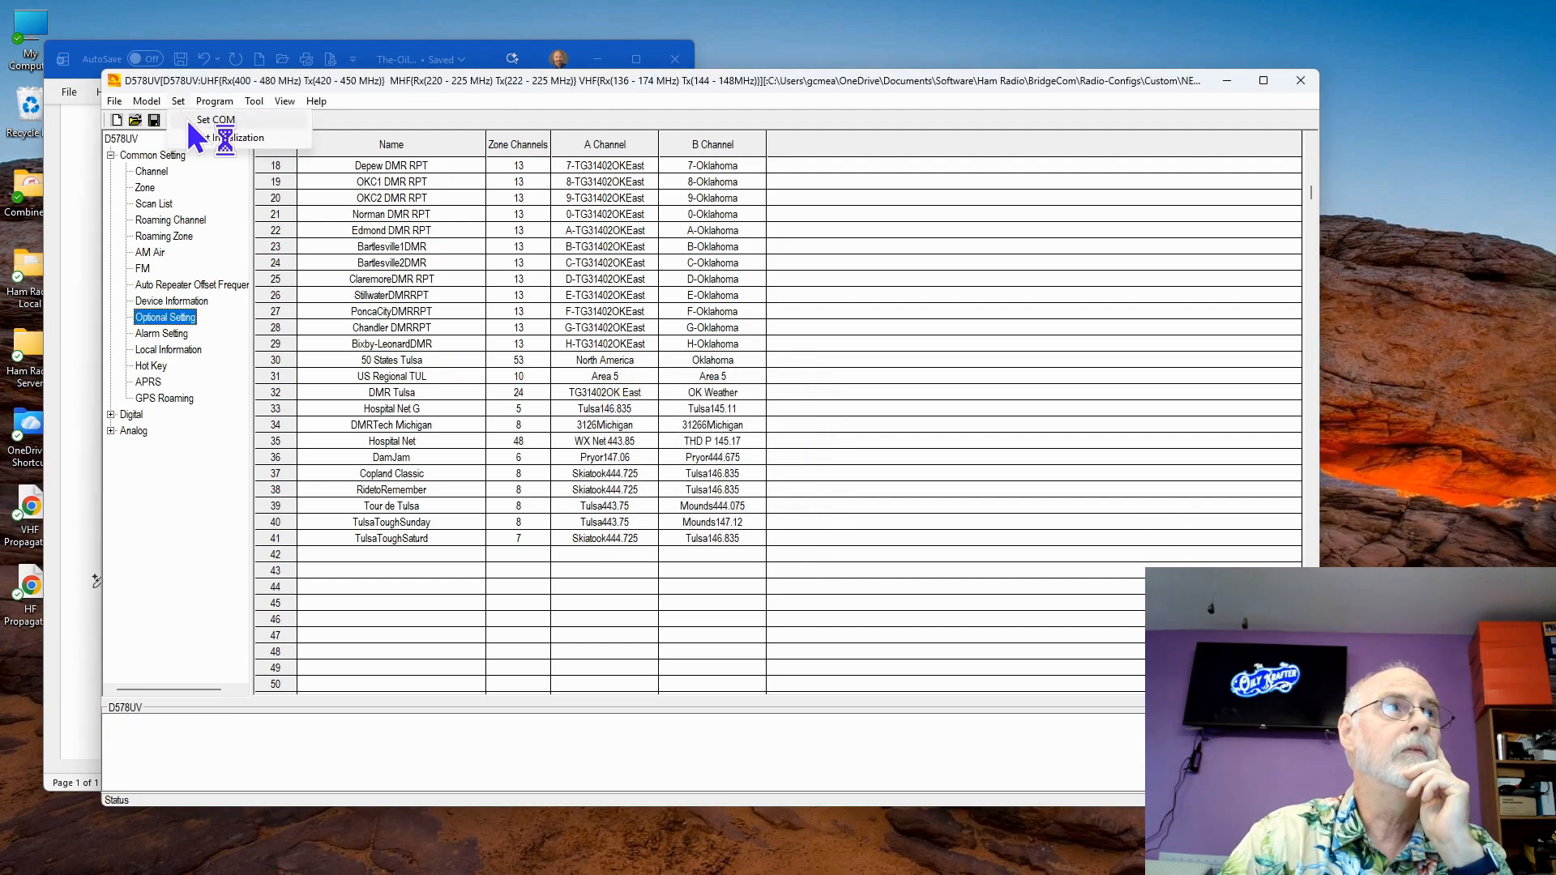
click(191, 118)
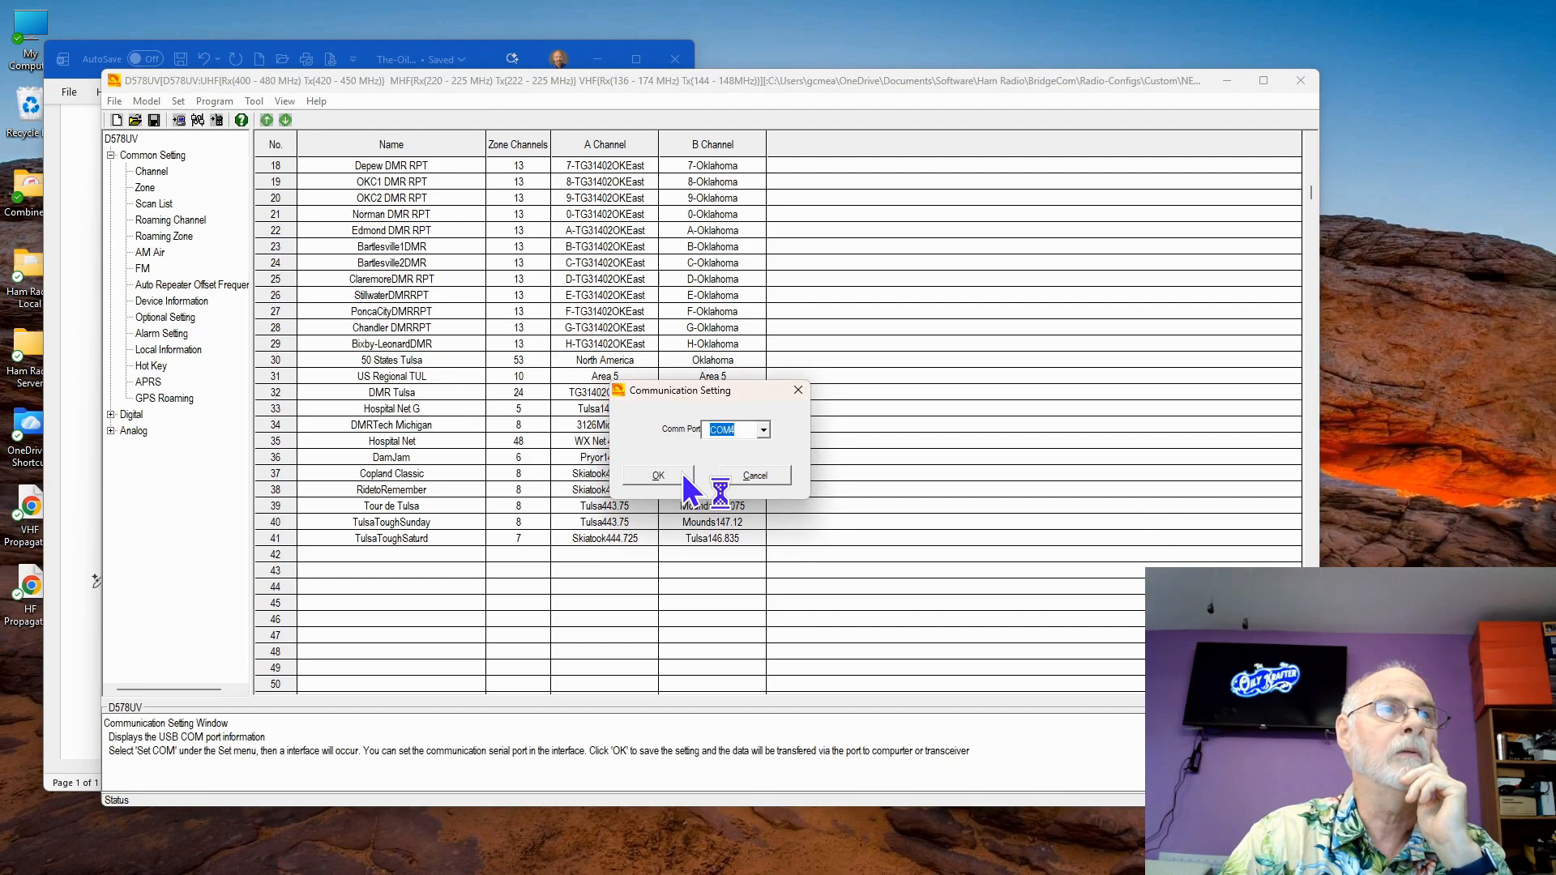
click(674, 475)
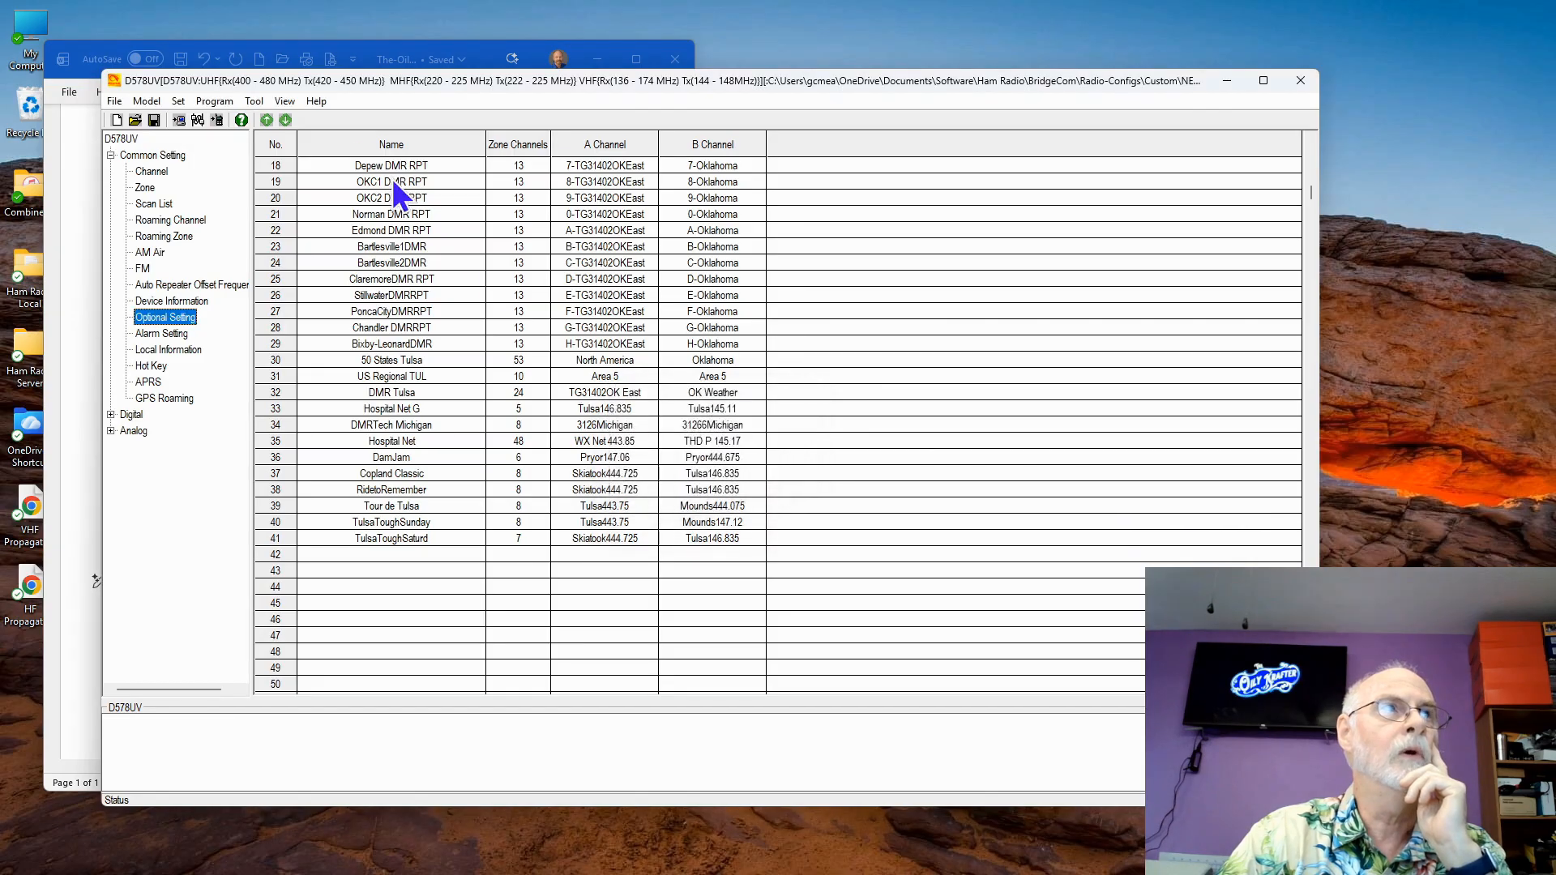
- Write only the Digital Contact List to the radio, with Other Data excluded
click(215, 100)
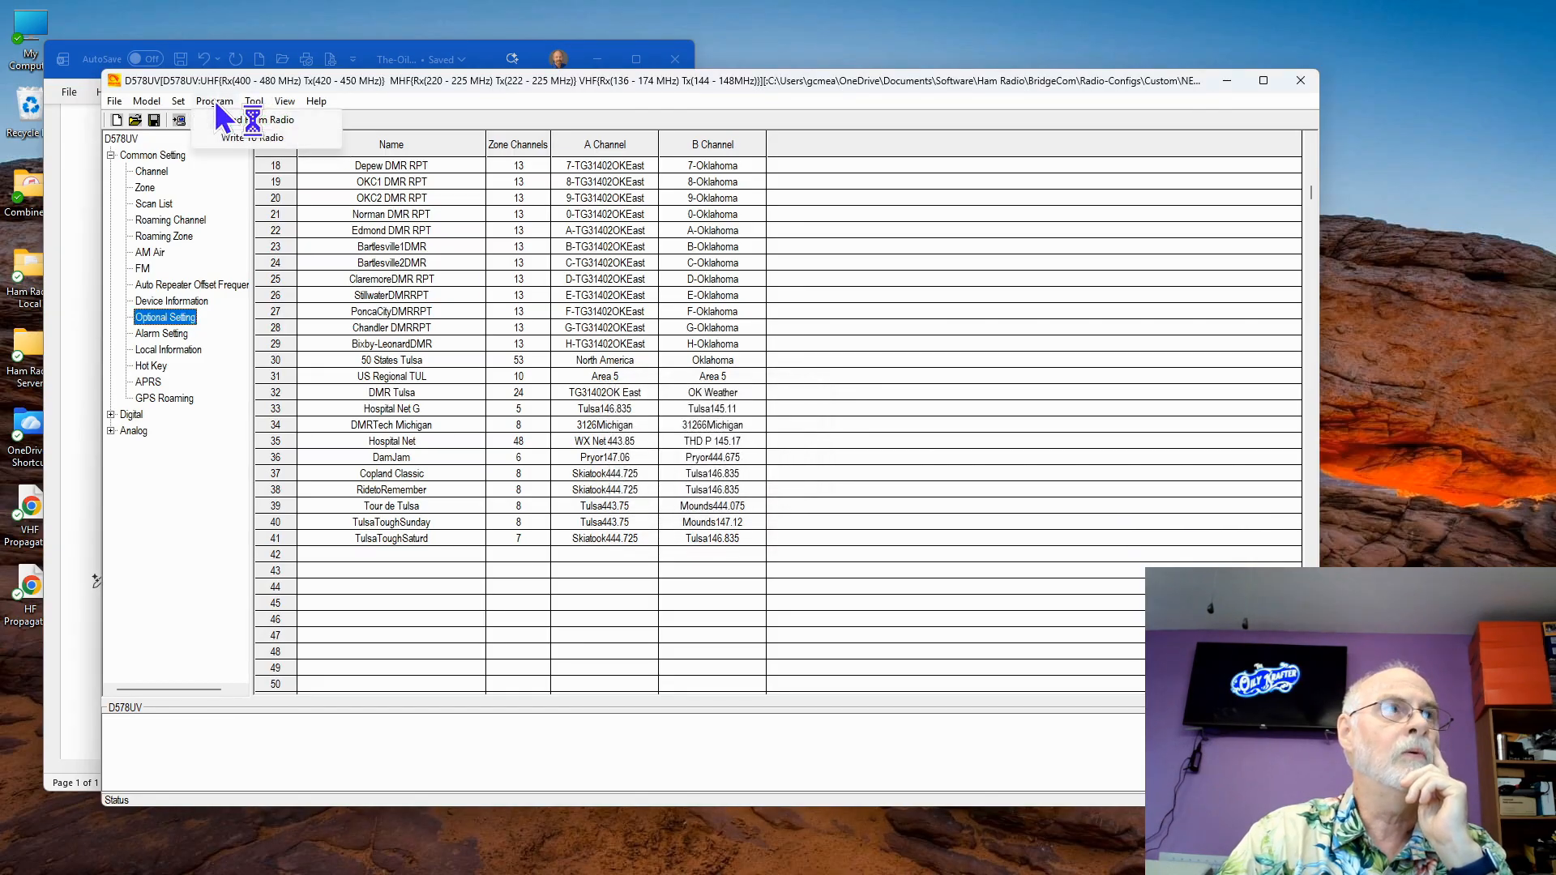
click(244, 134)
click(809, 502)
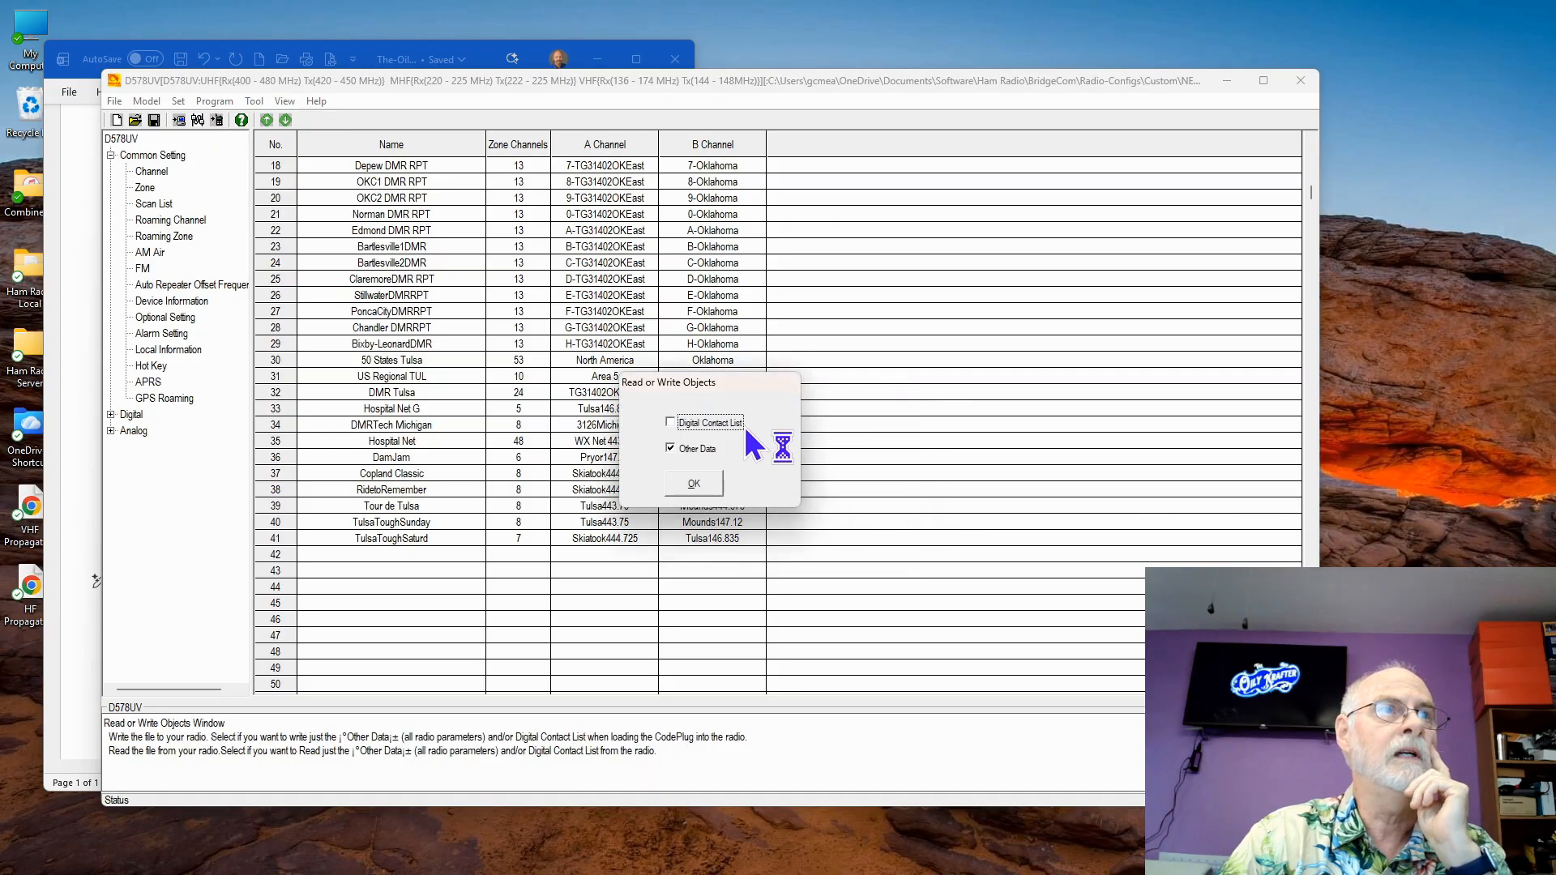
click(704, 447)
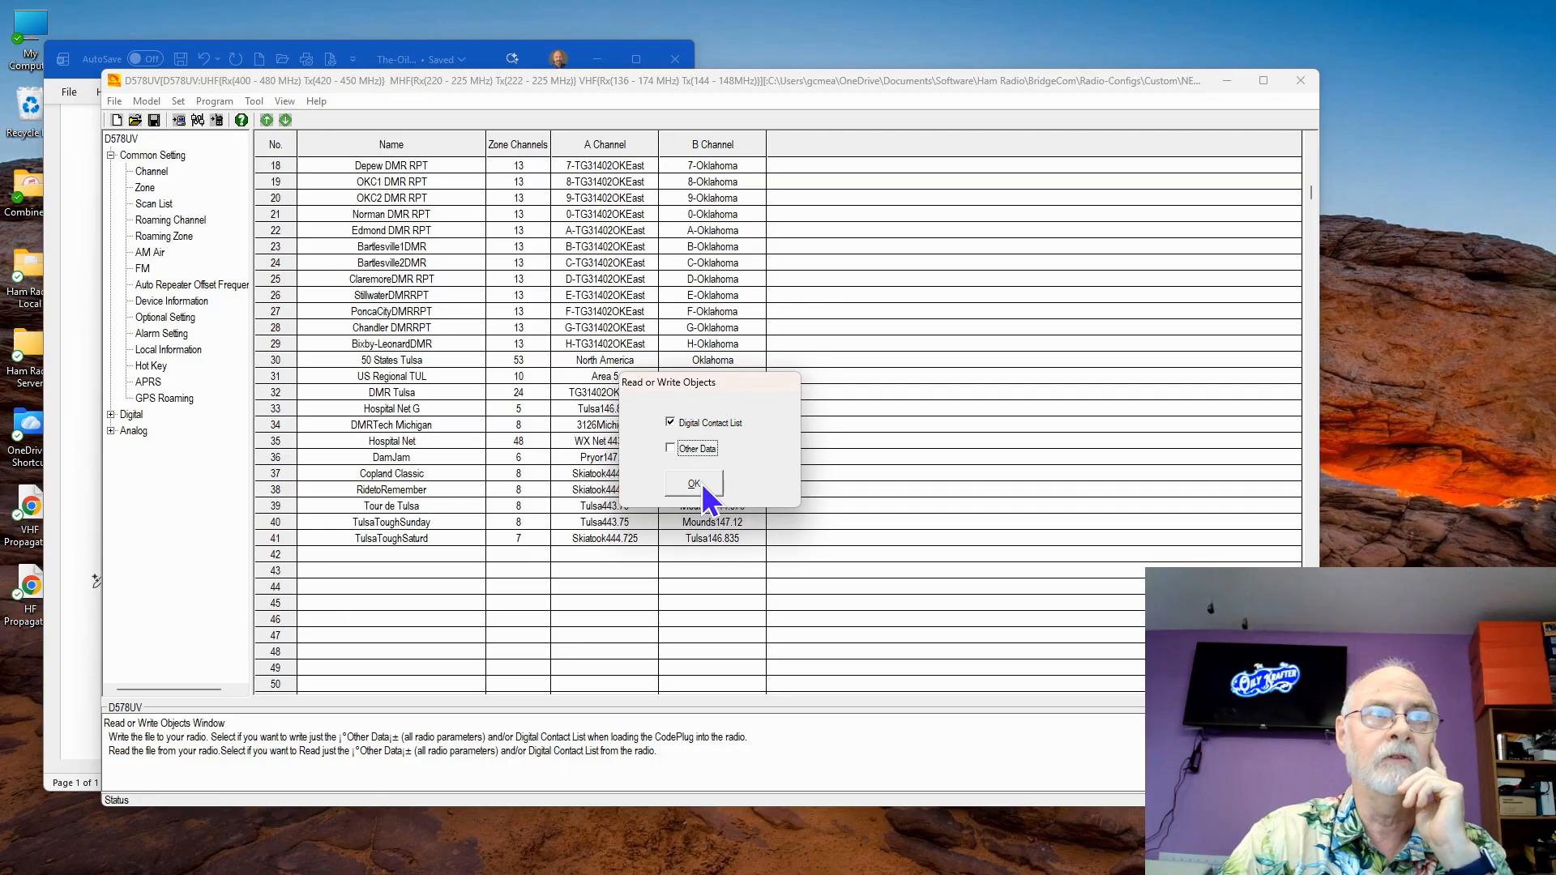
click(702, 483)
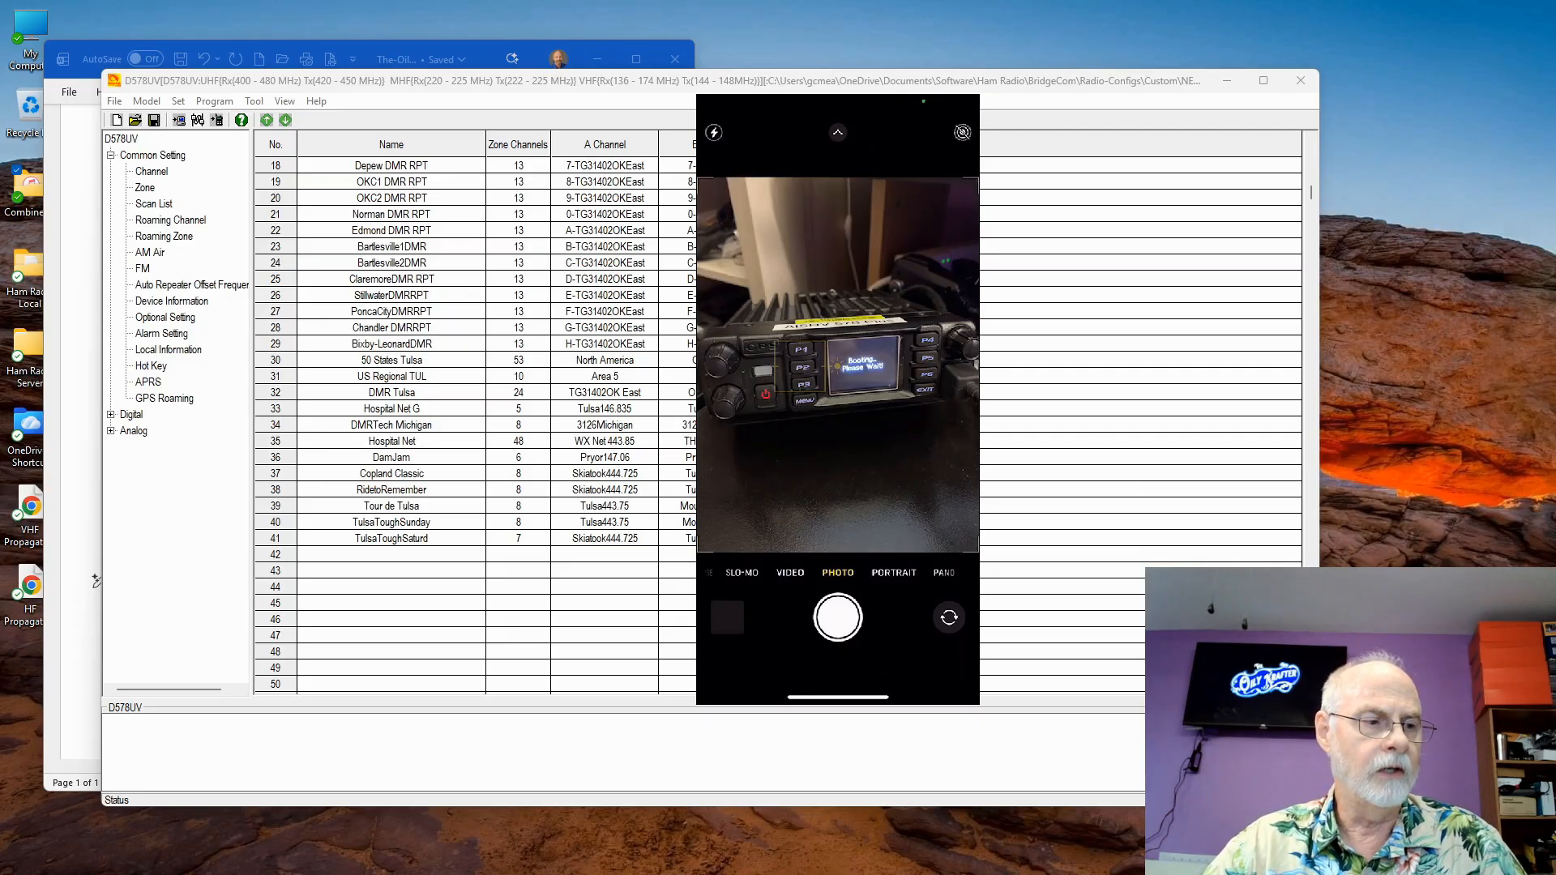
- Use Save As to store the code plug as an .rdt data file in the Custom folder
click(114, 101)
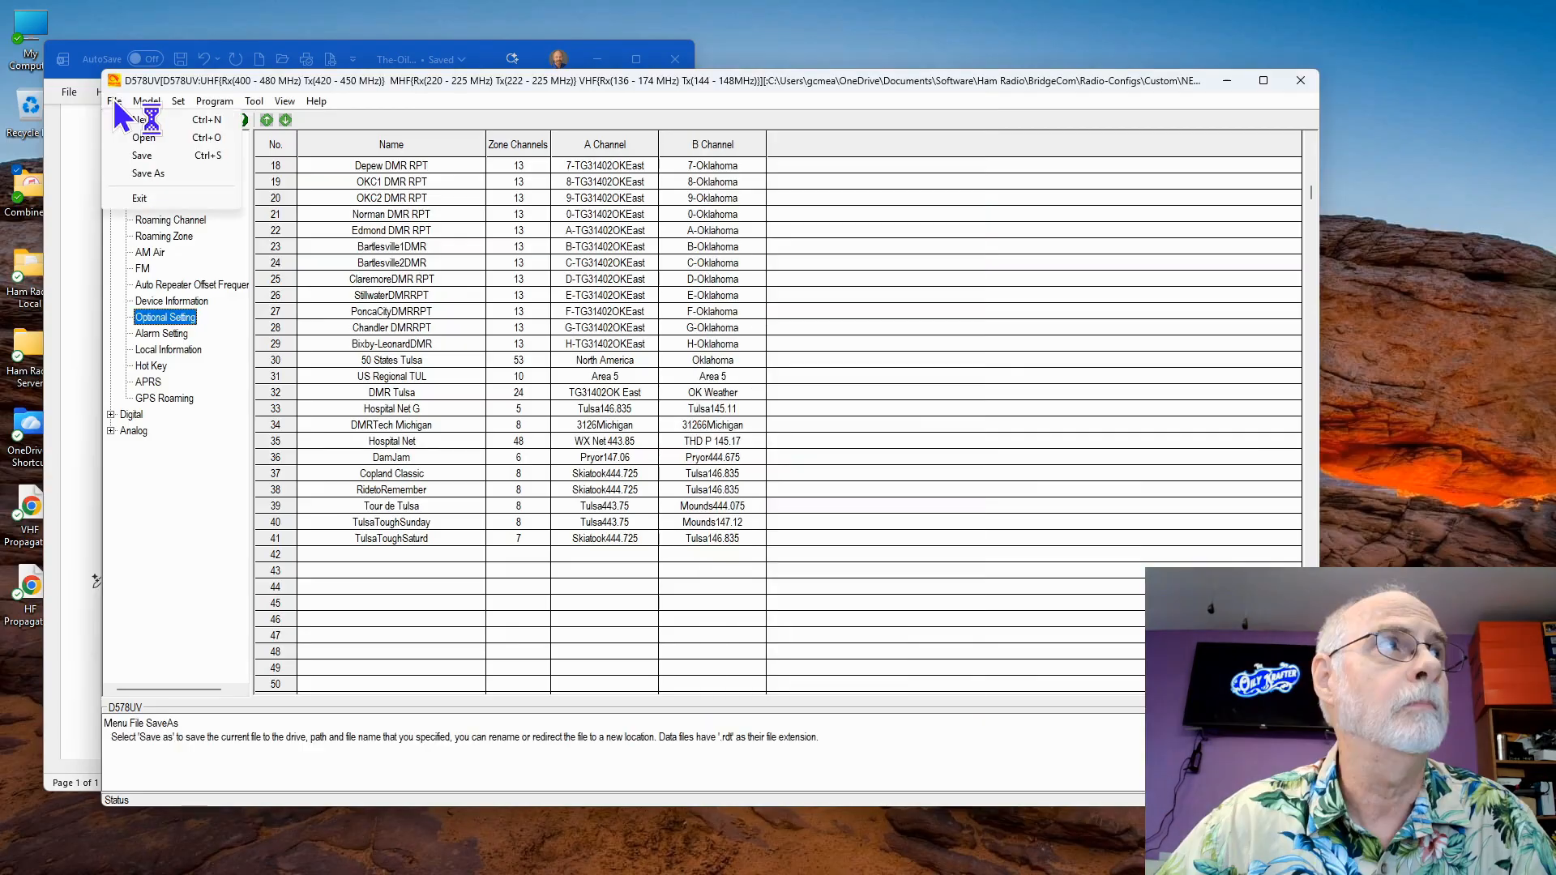
click(144, 172)
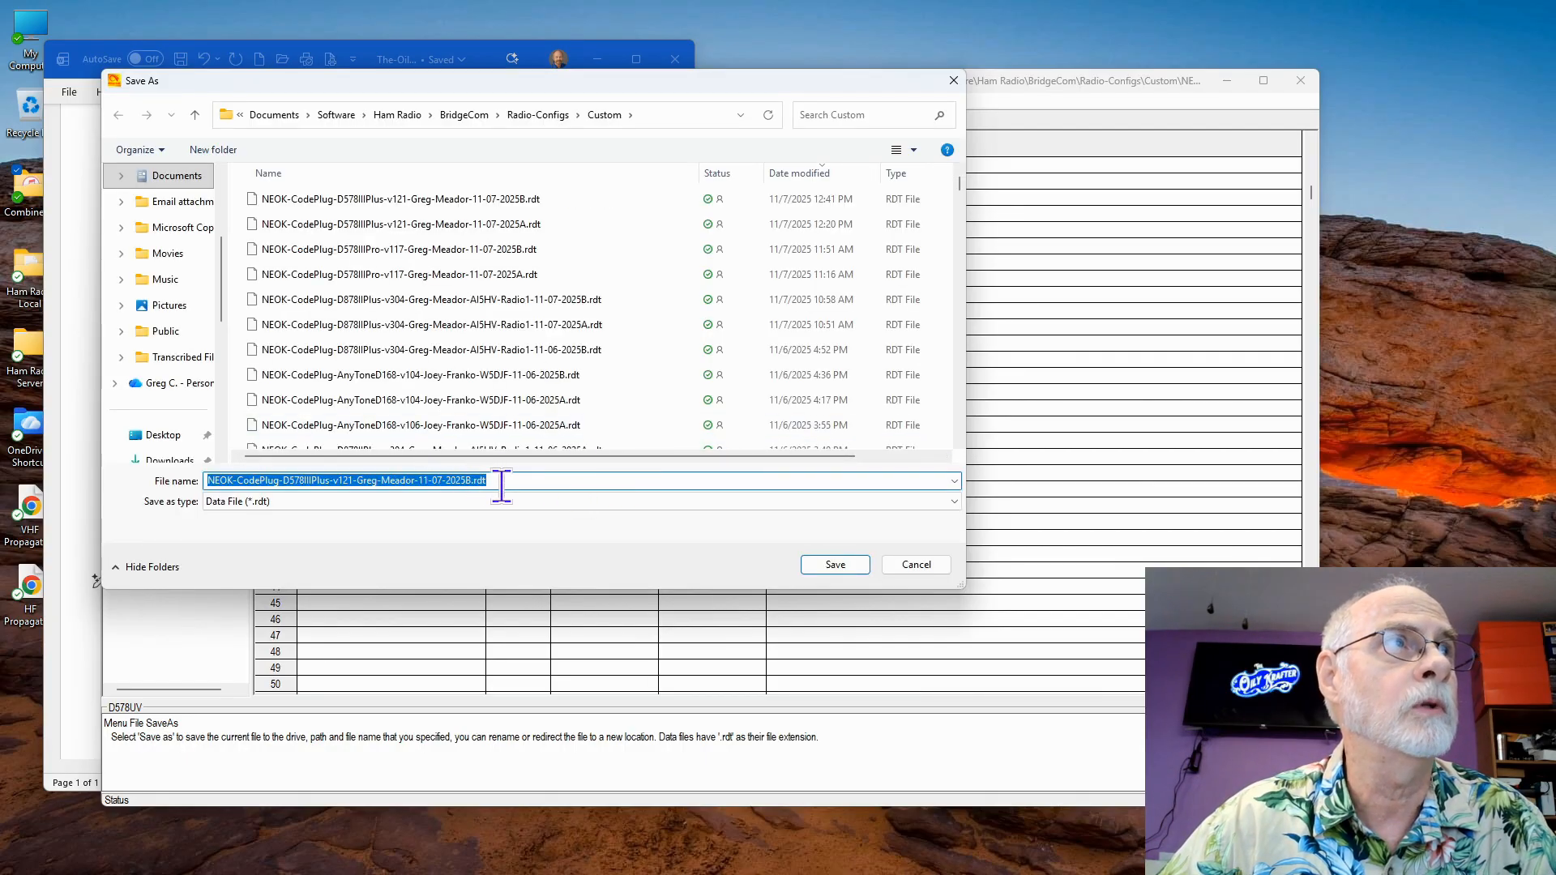
click(839, 565)
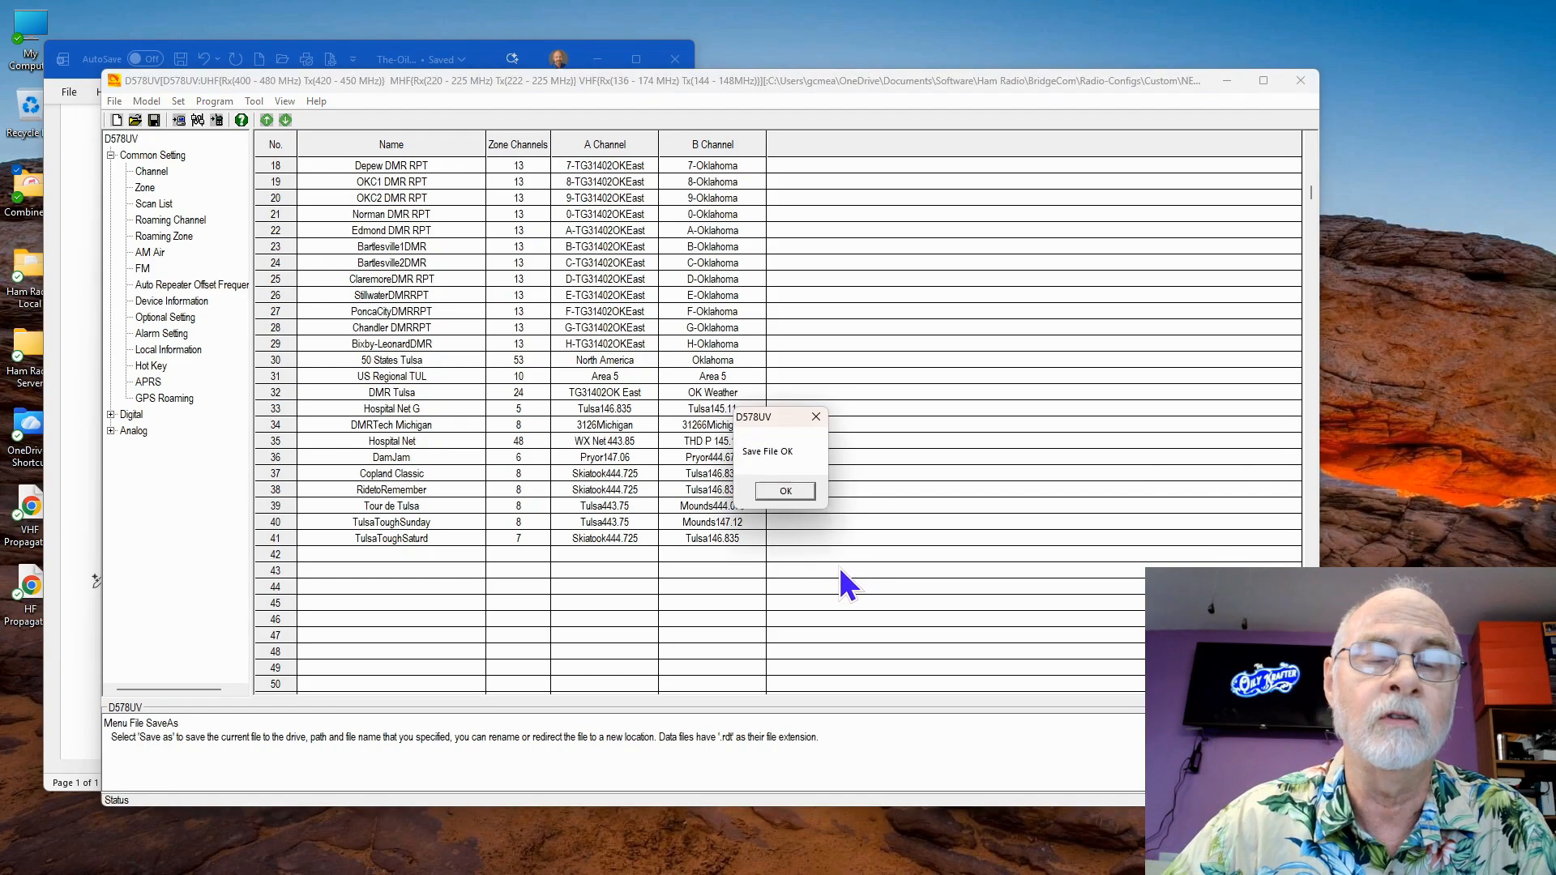
click(794, 494)
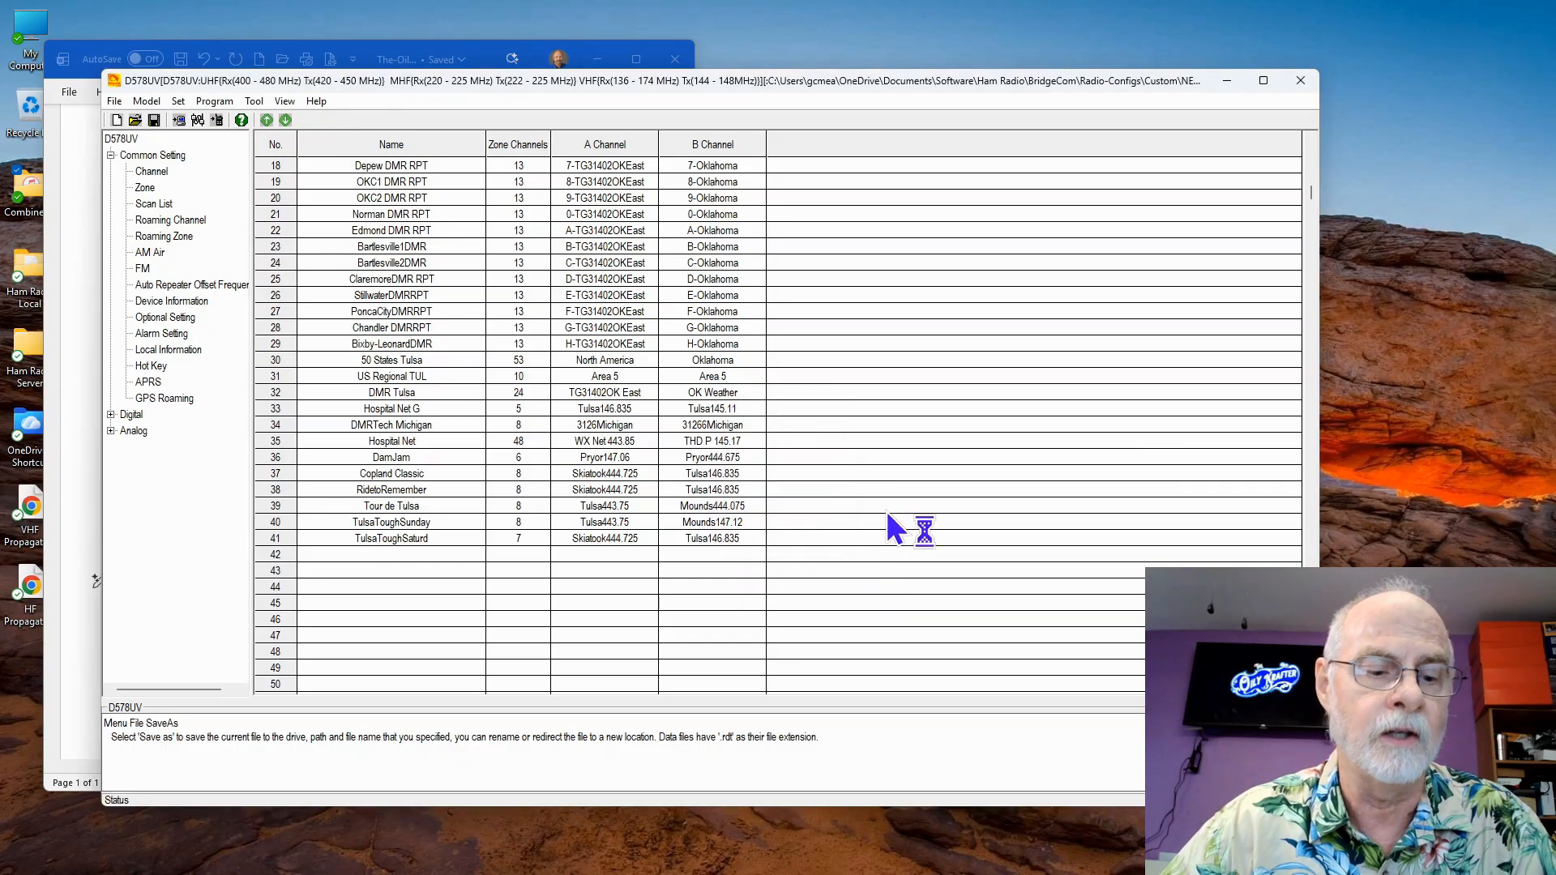